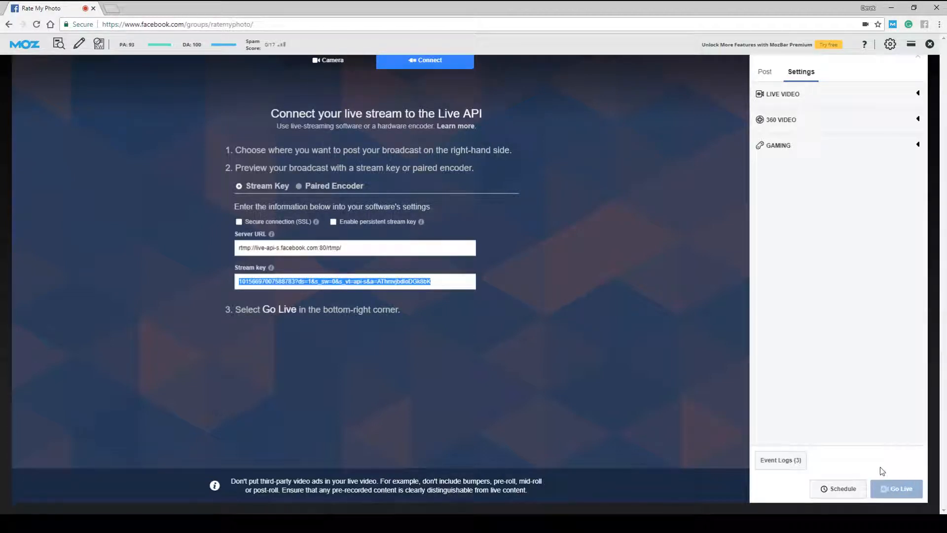
Step: Switch to OBS Studio to check that the stream is running, and minimise its window
click(375, 524)
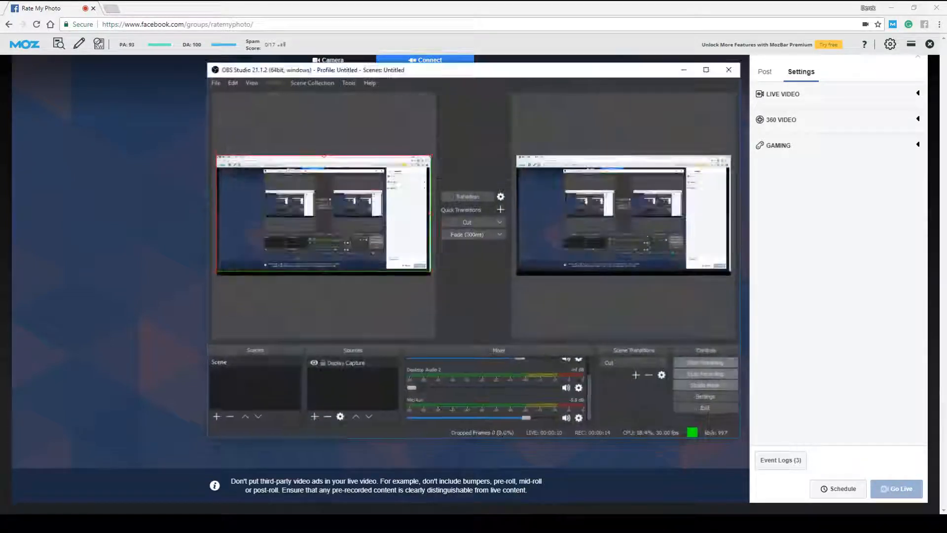
mouse_move(351, 524)
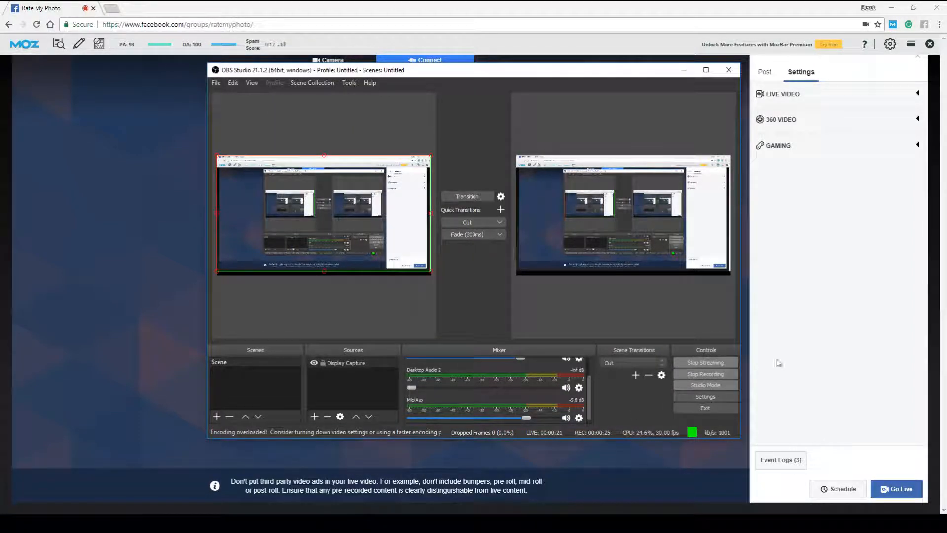
click(685, 72)
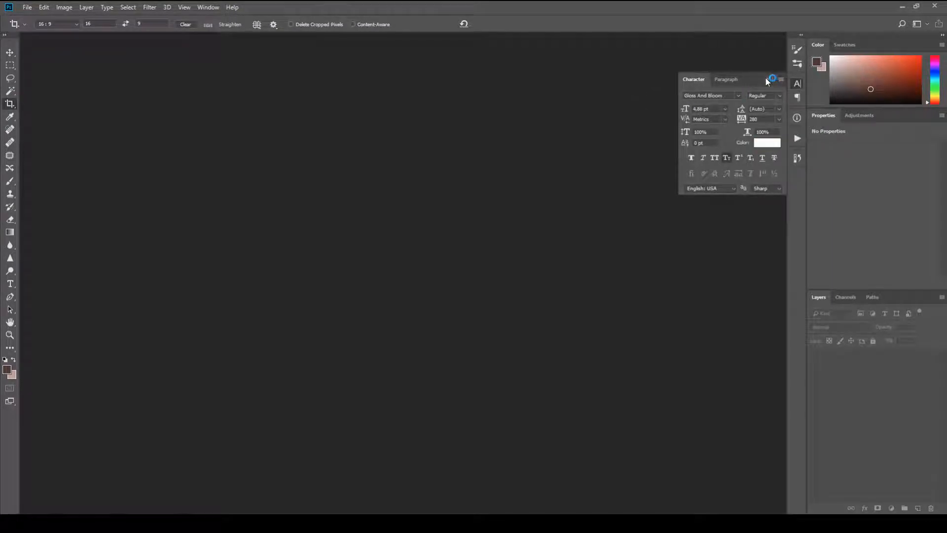
Step: Switch to Photoshop, collapse the open Character panel and reset the foreground and background colors to default
click(768, 78)
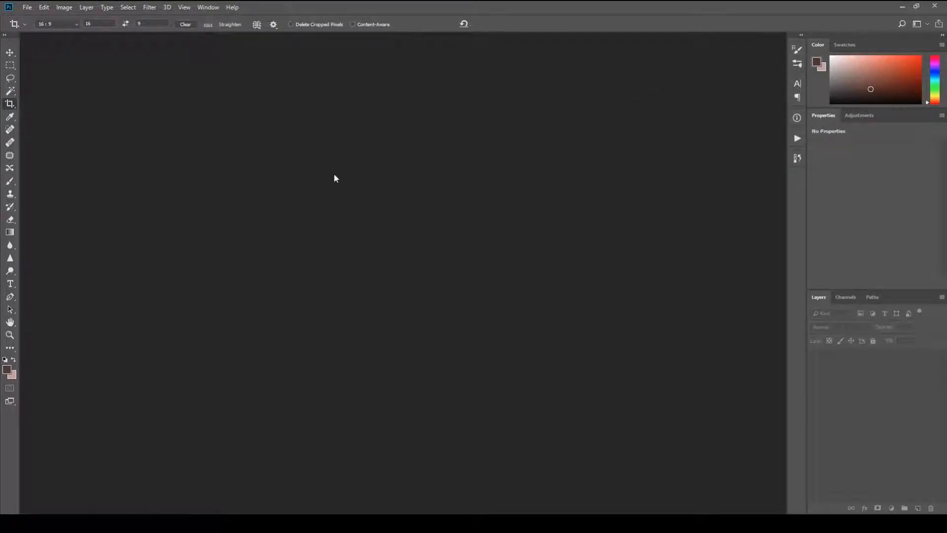
key(d)
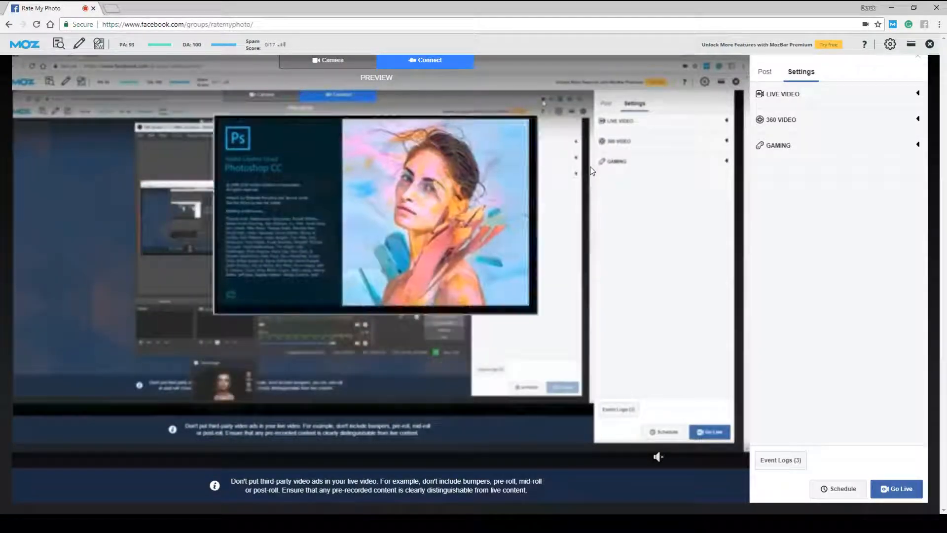
Step: In the Facebook live setup, keep the broadcast shared in the Rate My Photo group and go live
click(766, 75)
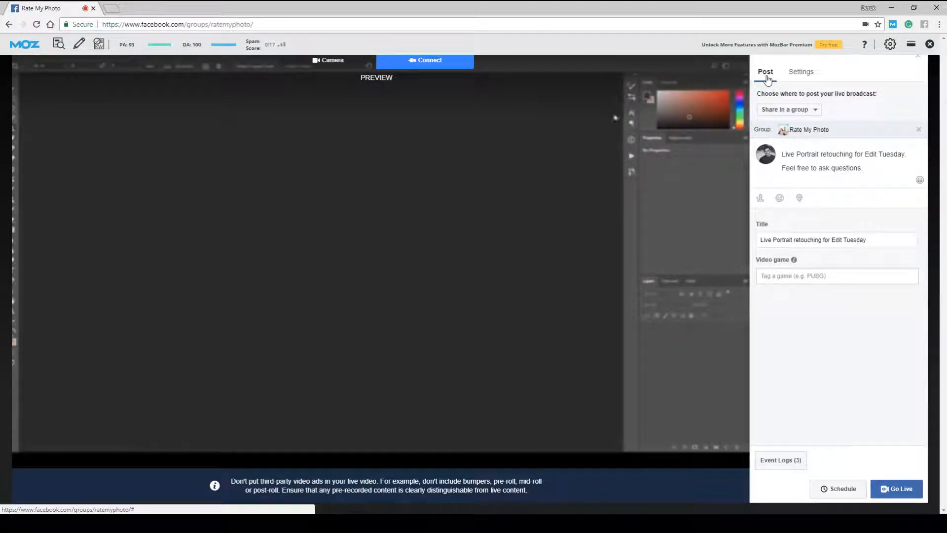
click(804, 113)
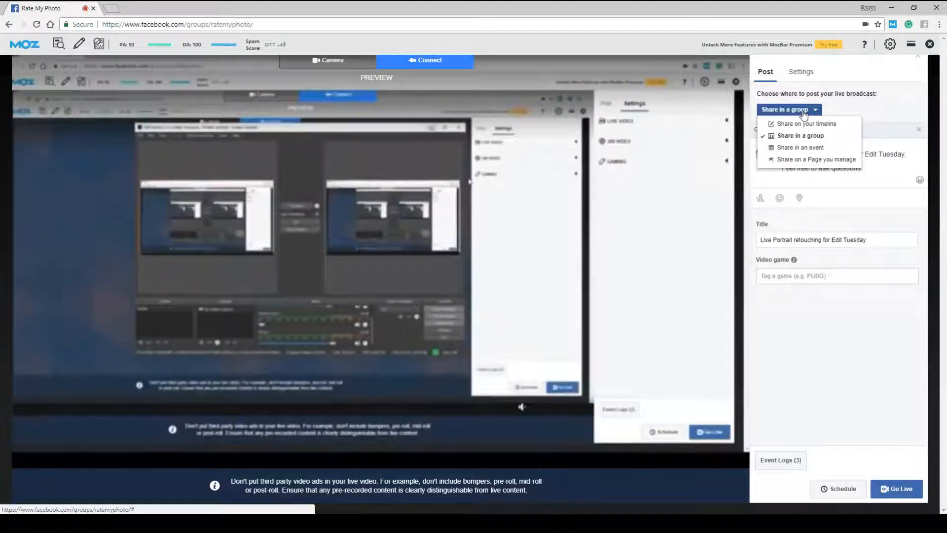
click(794, 135)
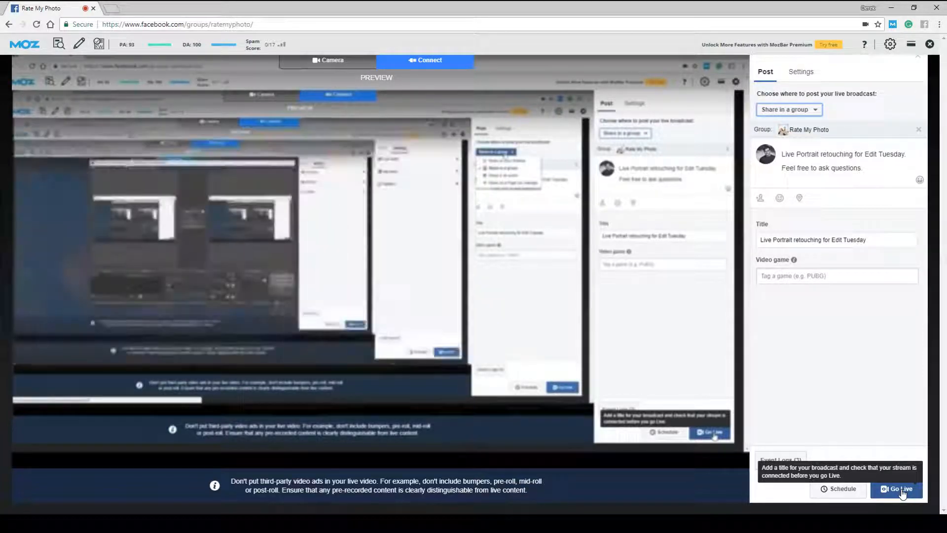
click(902, 490)
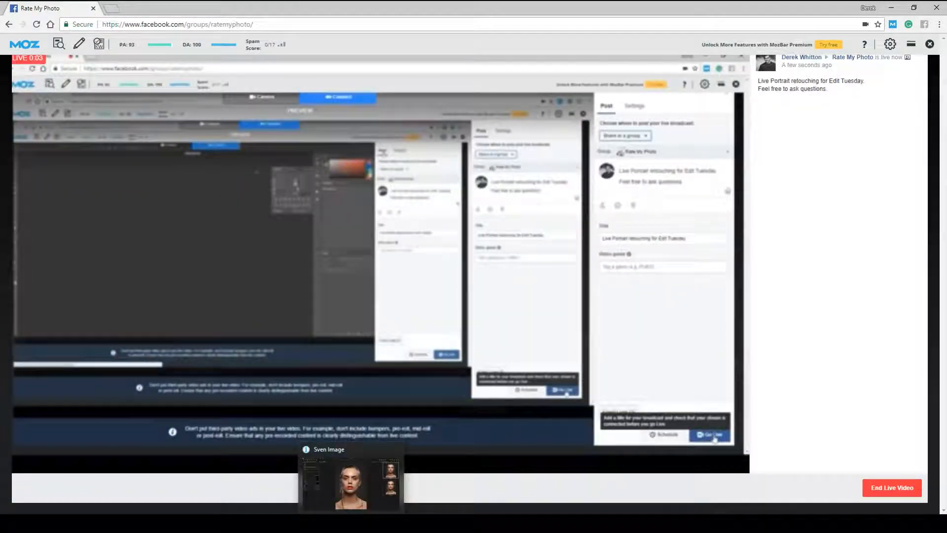
Step: Switch to Capture One and set the portrait's white balance to Kelvin 4458 and Tint 11.2
click(351, 483)
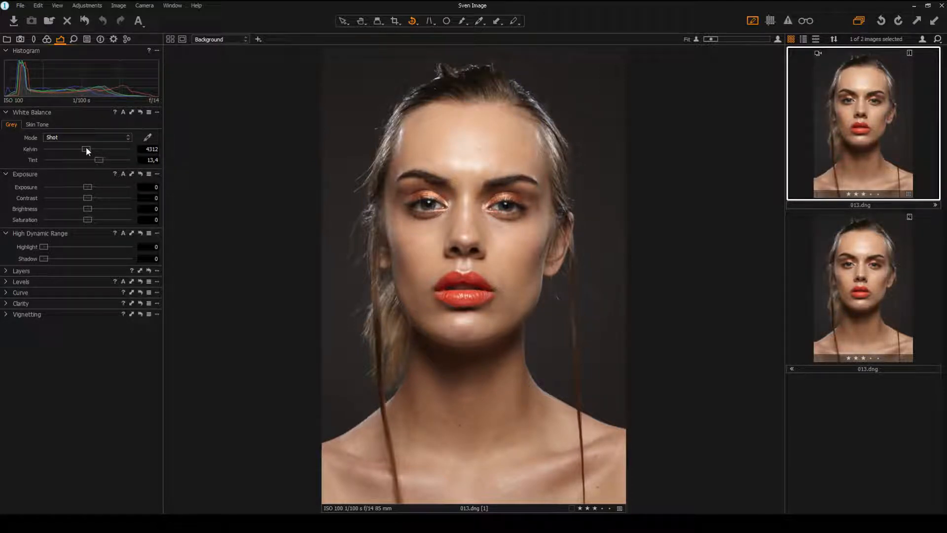
drag(87, 147, 87, 148)
drag(87, 148, 89, 147)
drag(100, 158, 98, 158)
drag(99, 157, 98, 158)
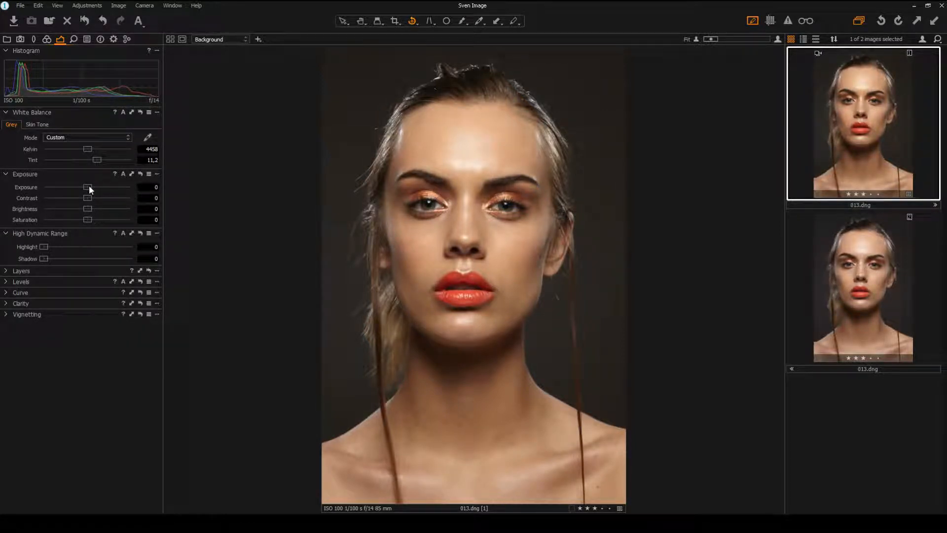
Step: Set the portrait's Exposure to -0.36 and HDR Shadow to 12, and readjust its Tint to 12.8
drag(89, 187, 87, 187)
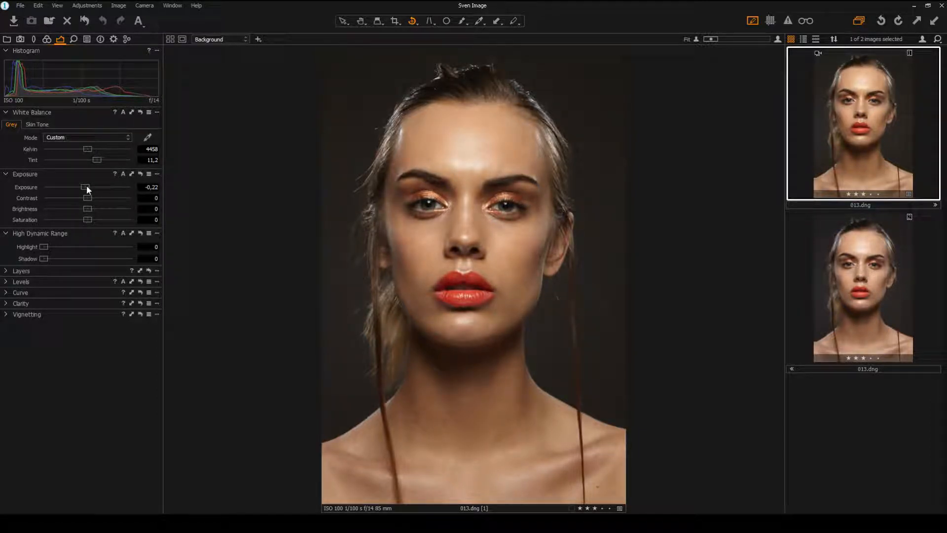
key(ctrl+z)
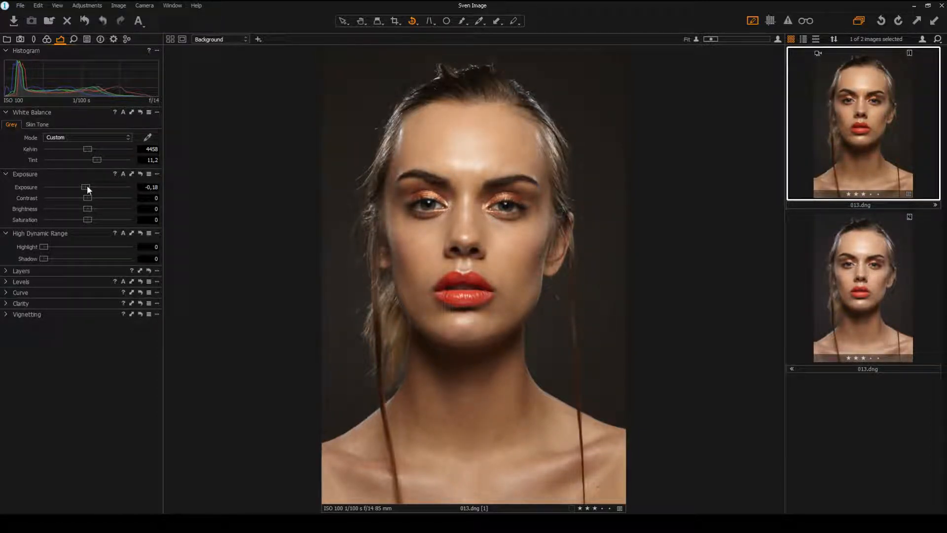
drag(45, 258, 55, 255)
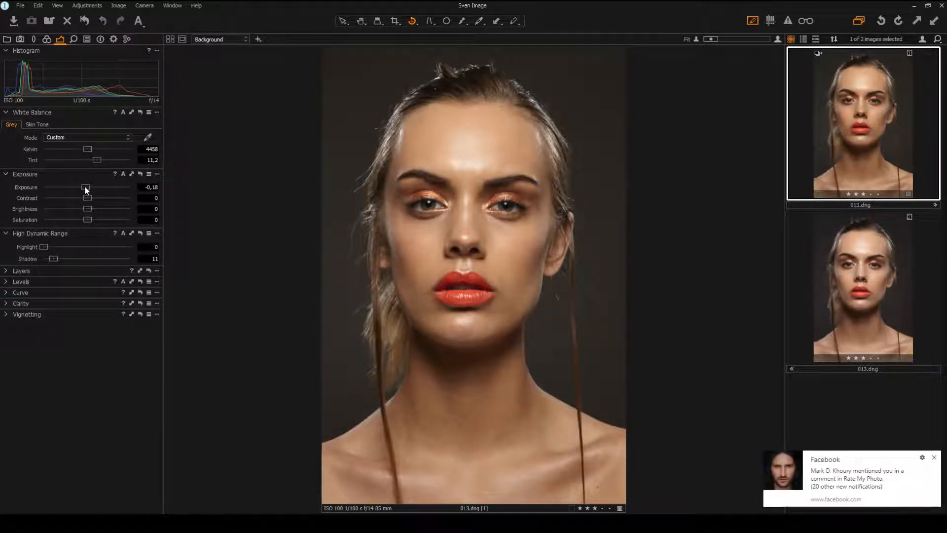
drag(85, 186, 84, 185)
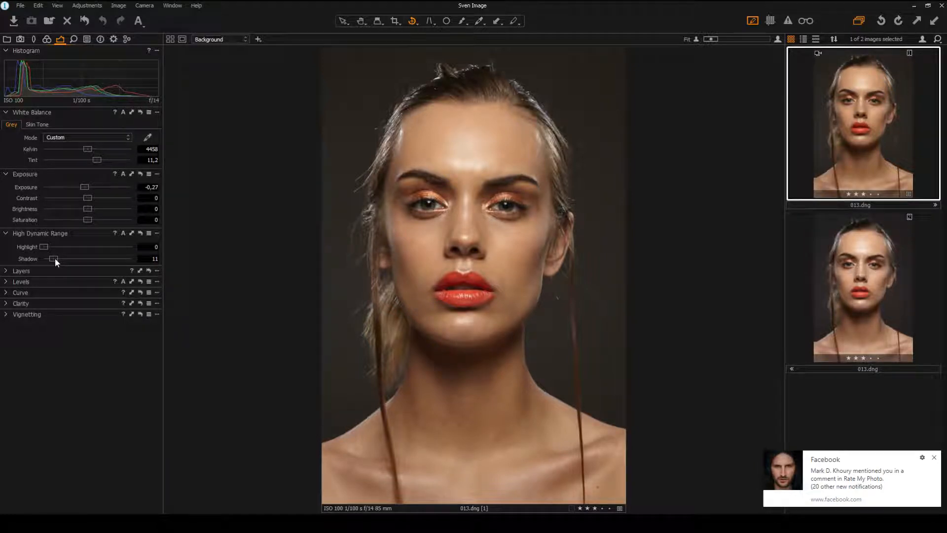
drag(55, 258, 55, 257)
drag(86, 188, 99, 159)
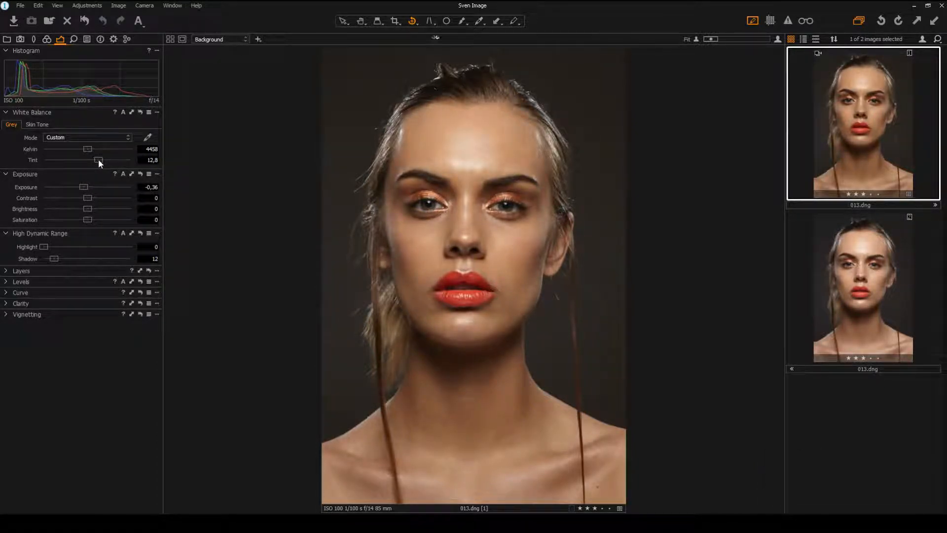
Step: Compare the adjusted portrait with the second variant of 013.dng by alternating between them
click(875, 249)
click(881, 148)
click(884, 276)
click(861, 127)
click(883, 253)
click(863, 144)
right_click(558, 242)
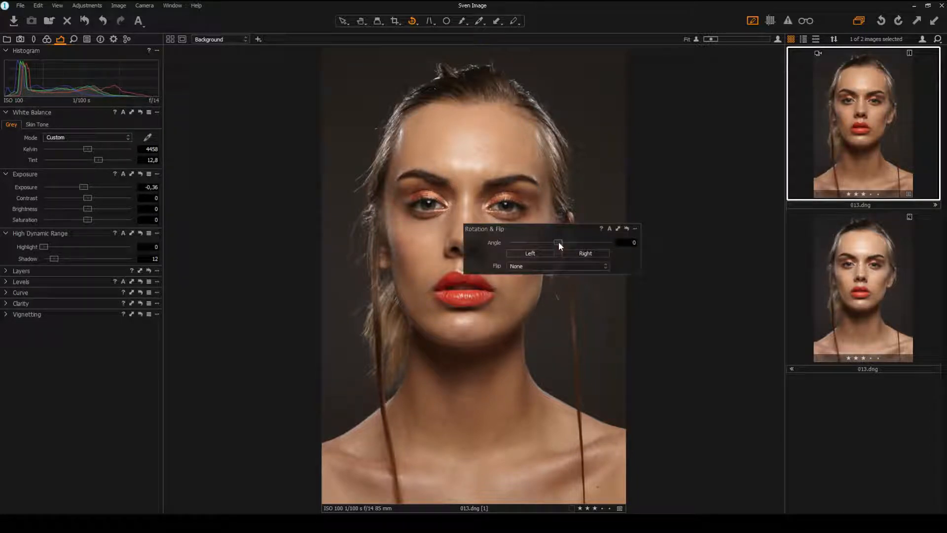
right_click(833, 184)
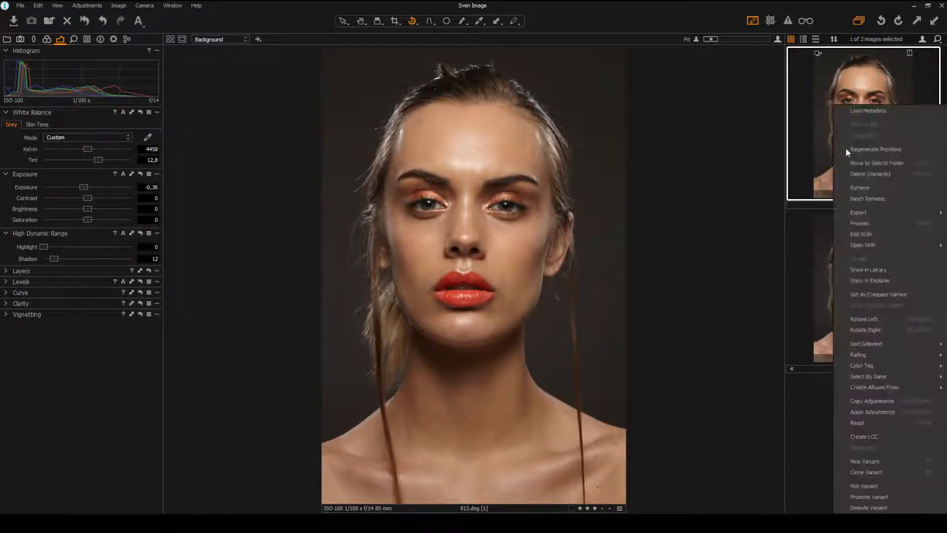
mouse_move(870, 212)
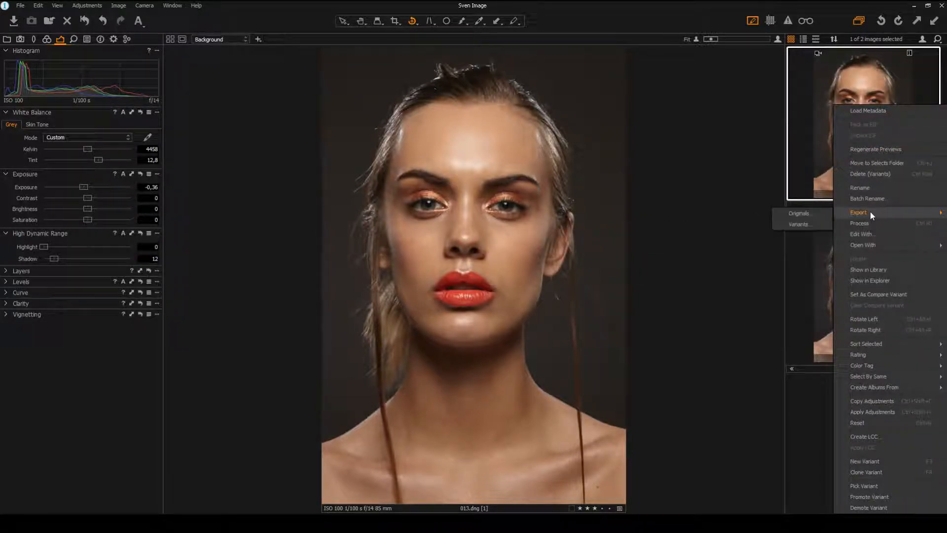
click(801, 217)
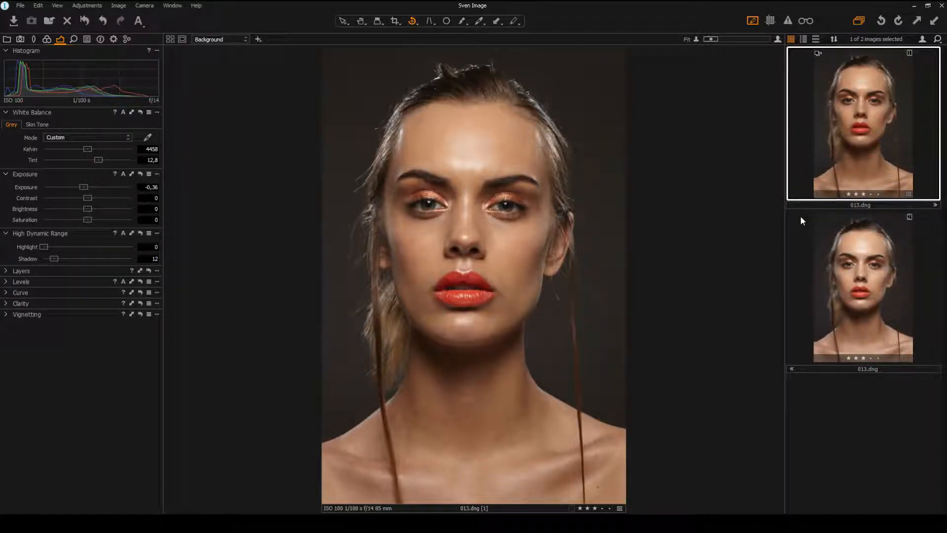
Step: Export the adjusted 013.dng variant as a 16-bit PSD in Adobe RGB (1998) at 300 px/in, opening it in Photoshop CC 2018
click(860, 131)
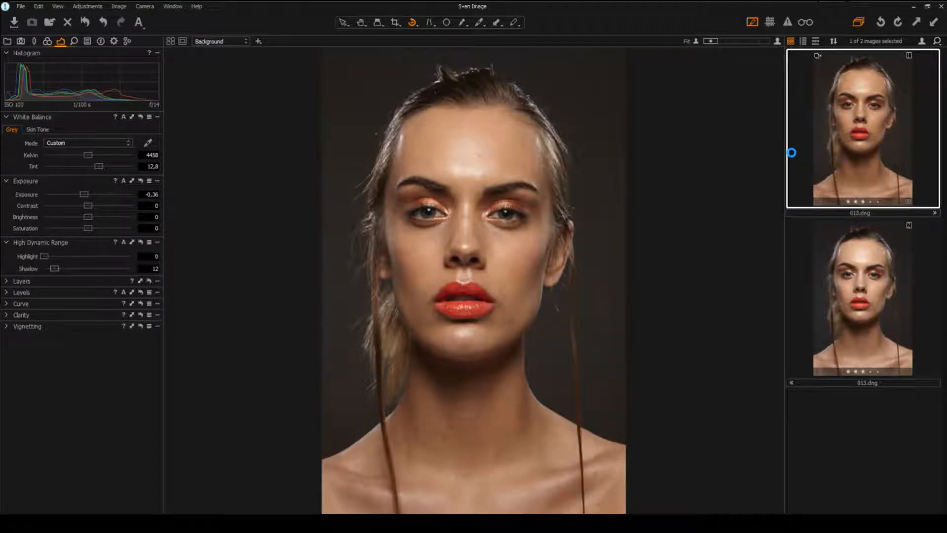
key(ctrl+shift+e)
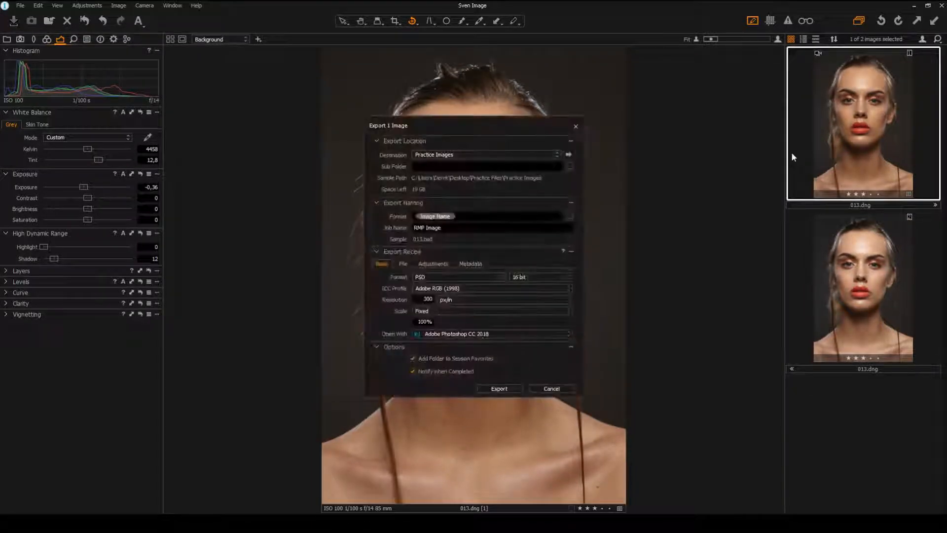
click(508, 389)
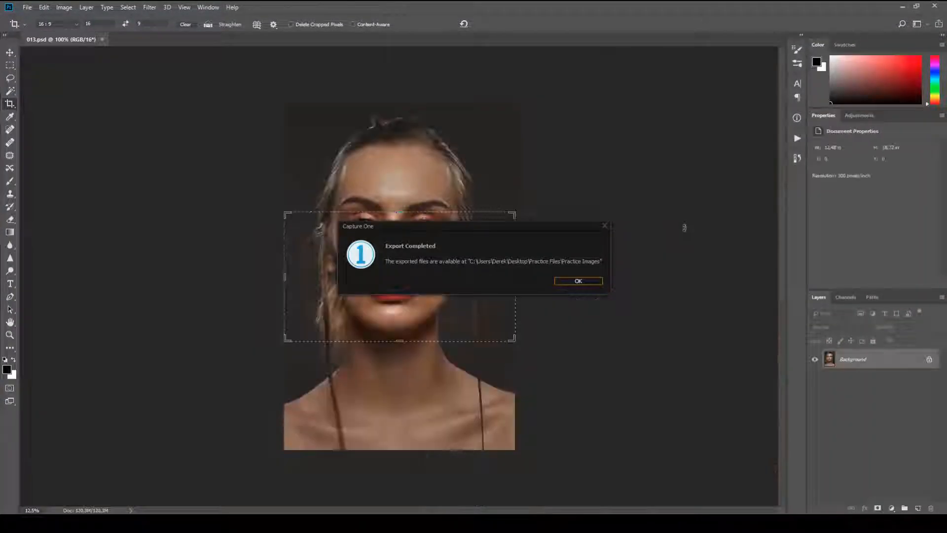
click(587, 280)
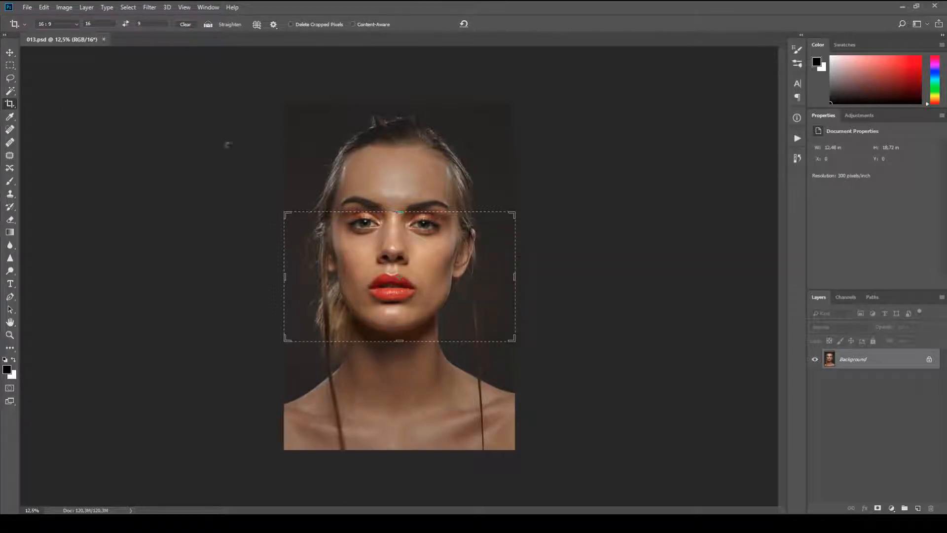
Step: Replace the Crop tool with the Rectangular Marquee tool and examine the portrait's skin up close from forehead to neck
click(10, 65)
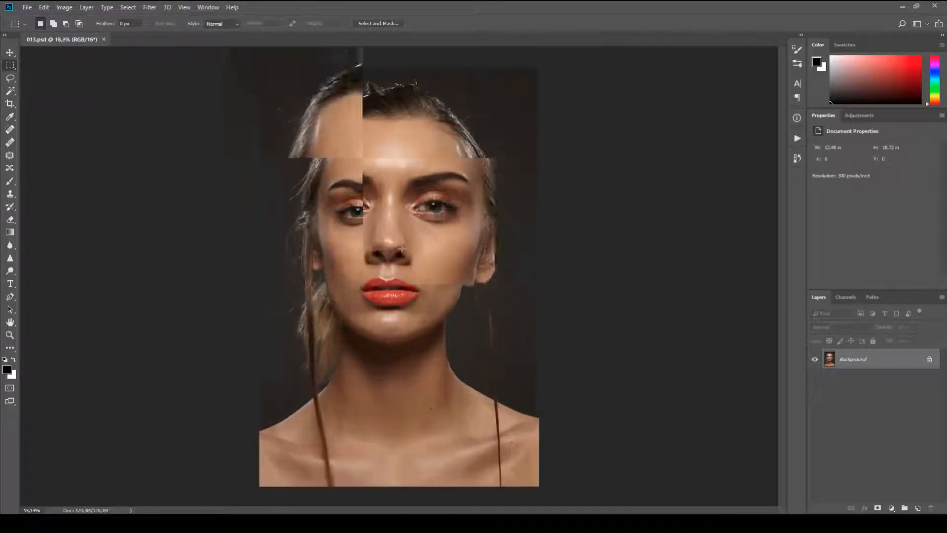
scroll(403, 250, up, 5)
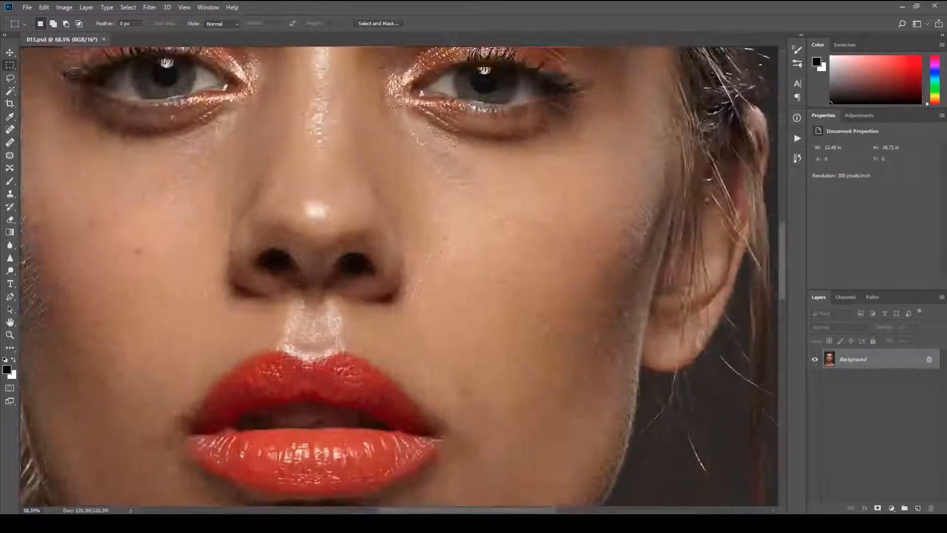
drag(407, 191, 478, 438)
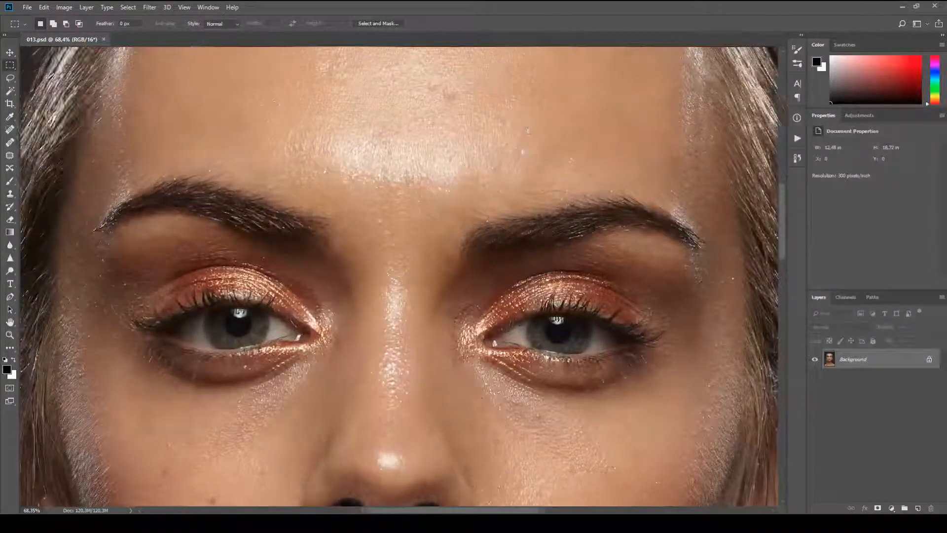
drag(533, 135, 536, 178)
drag(552, 360, 562, 178)
drag(588, 364, 576, 228)
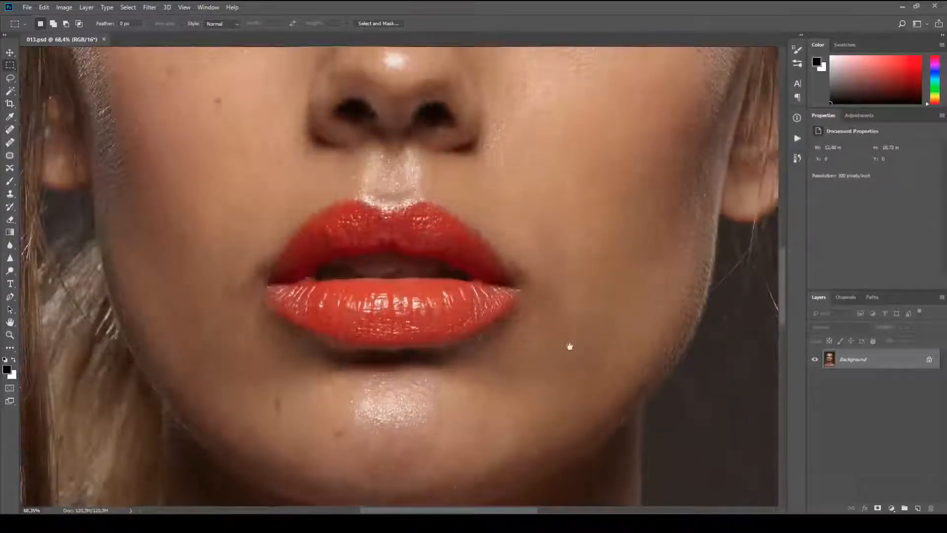
drag(571, 342, 579, 210)
drag(580, 245, 502, 252)
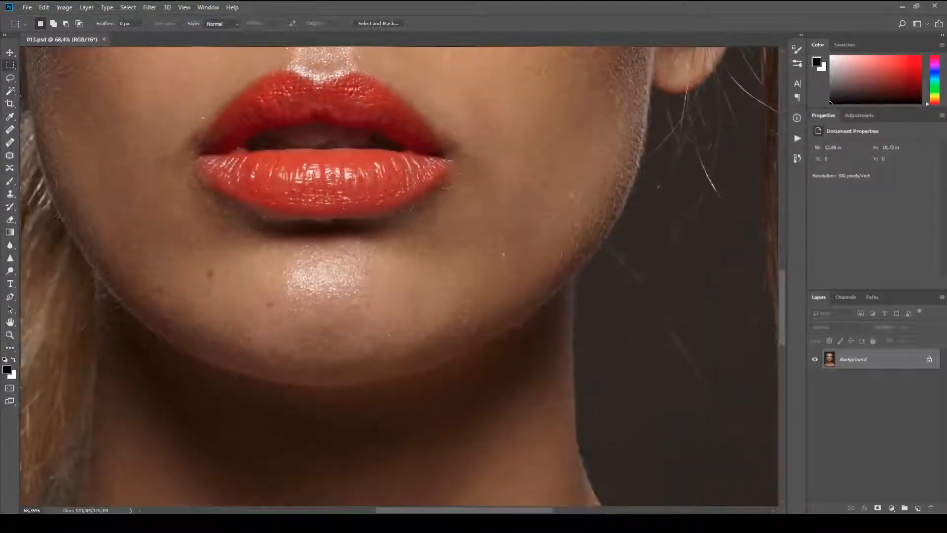
scroll(570, 303, down, 8)
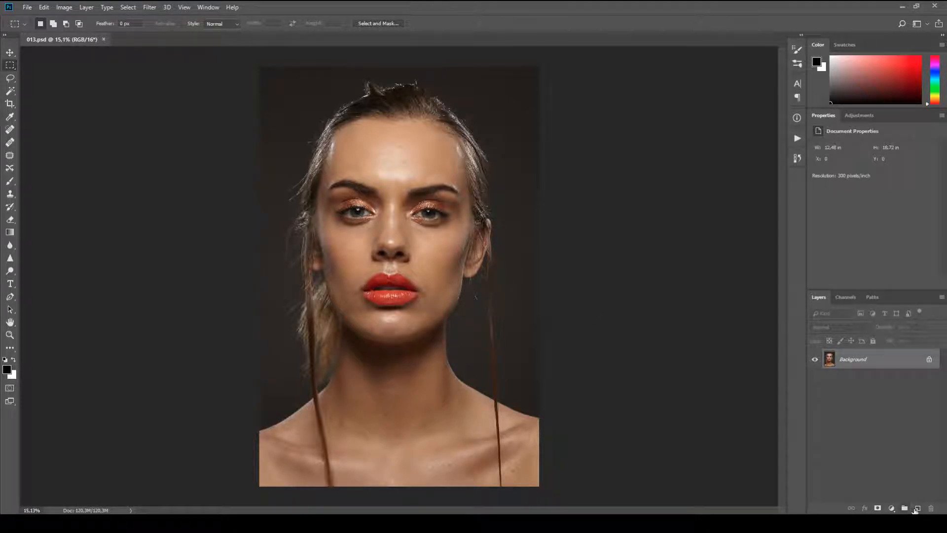
Step: Add an empty layer above the Background and activate the Healing Brush tool for retouching
click(917, 509)
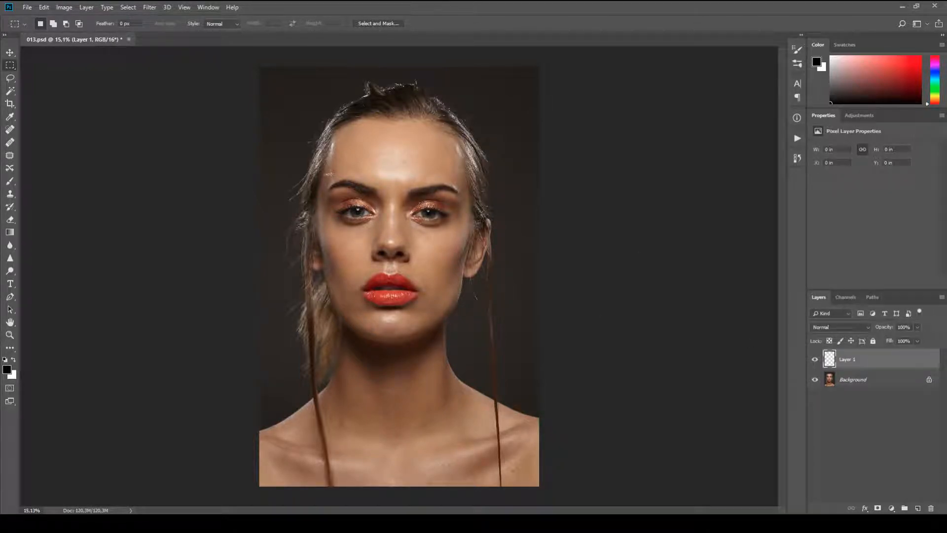
click(10, 130)
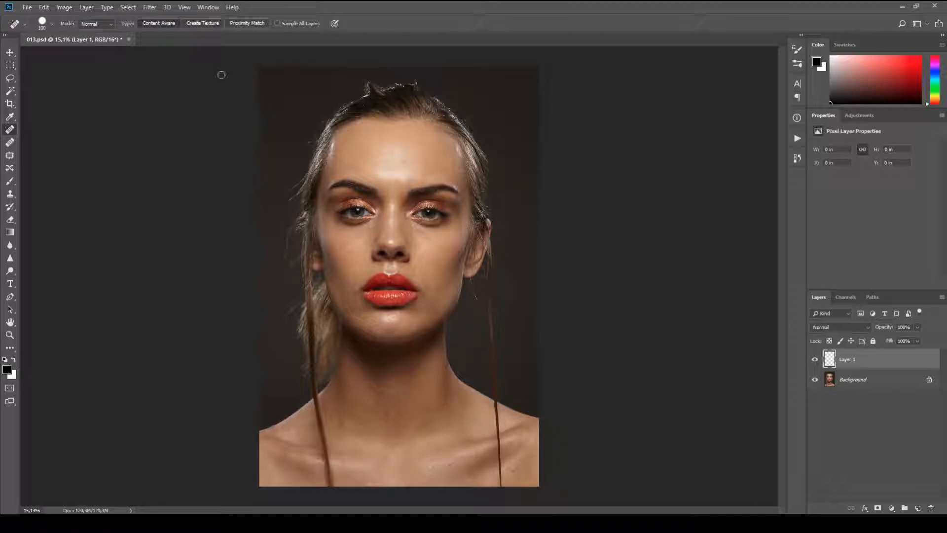
right_click(10, 142)
click(47, 148)
Step: Sample the clean dark backdrop beside the hair and heal a nearby patch of backdrop on the new layer
scroll(300, 170, up, 5)
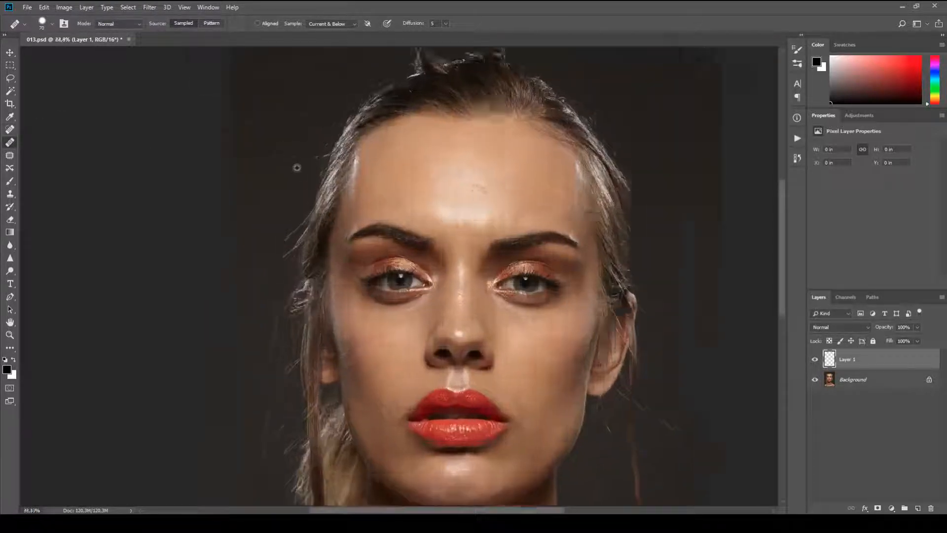
scroll(301, 170, up, 1)
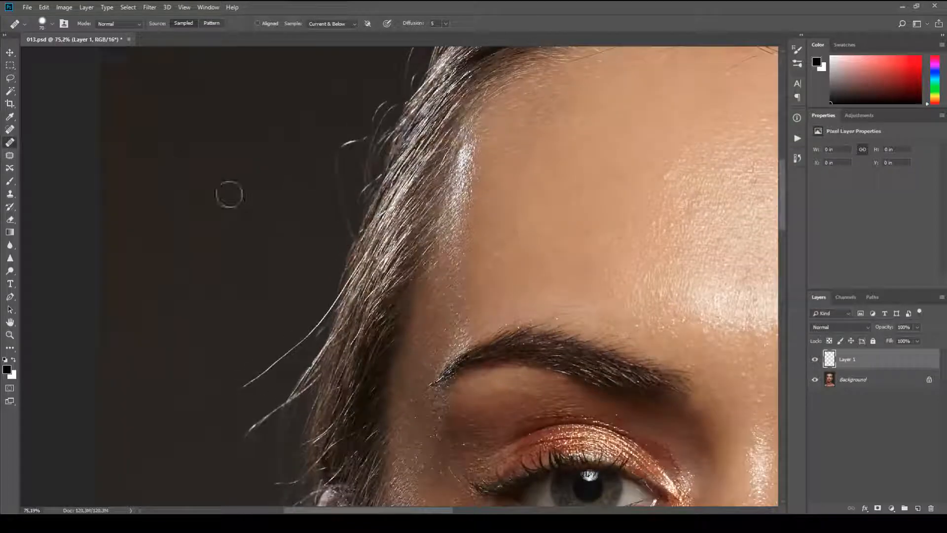
alt+click(256, 184)
click(165, 186)
mouse_move(281, 150)
mouse_down()
mouse_move(197, 209)
mouse_move(74, 202)
mouse_move(46, 216)
mouse_move(2, 195)
mouse_up()
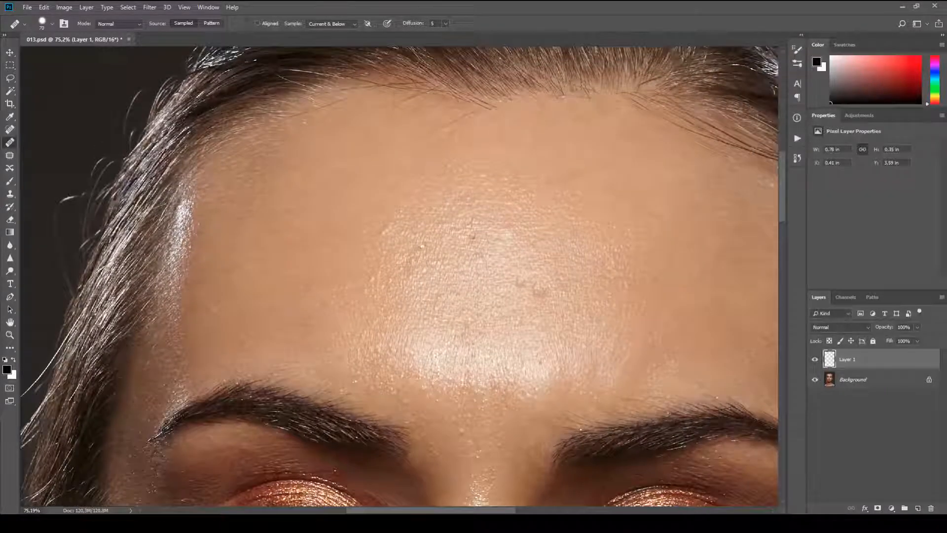
Step: Reduce the Healing Brush size to 10 px and heal the small spots at the upper-left edge of the forehead highlight
key(bracketleft)
key(bracketleft)
key(bracketleft)
key(bracketleft)
key(bracketleft)
key(bracketleft)
alt+click(380, 223)
click(388, 225)
drag(388, 226, 387, 240)
alt+click(378, 223)
alt+click(381, 233)
alt+click(383, 237)
alt+click(379, 237)
Step: Sample clean skin beside the raised blemish right of the forehead's centre and heal the blemish's left part
alt+click(540, 307)
mouse_move(546, 298)
mouse_down()
mouse_move(536, 298)
mouse_move(565, 291)
mouse_up()
alt+click(556, 294)
alt+click(548, 275)
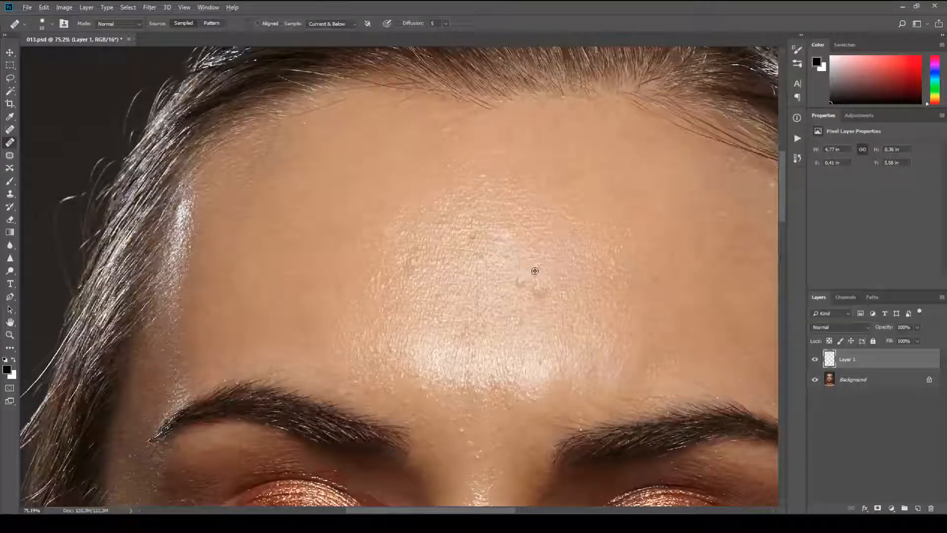
click(524, 282)
drag(525, 281, 527, 280)
click(518, 277)
click(523, 285)
drag(516, 282, 519, 280)
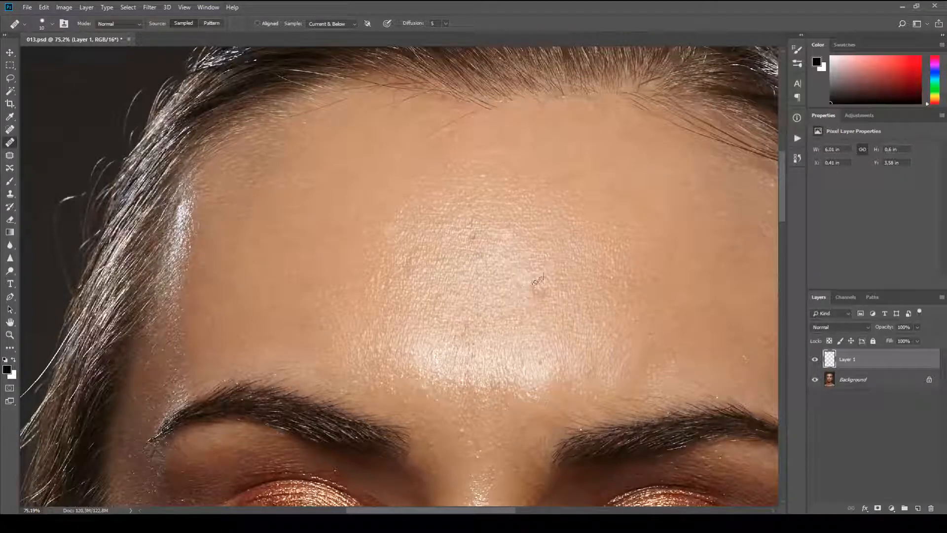
Step: Heal the remaining dark part of the blemish right of the forehead's centre with short dabs
click(539, 282)
click(541, 285)
click(545, 286)
click(537, 286)
click(545, 291)
click(548, 292)
click(548, 289)
Step: Heal the small dark spots in the lower middle of the forehead highlight using freshly sampled skin nearby
click(528, 318)
click(482, 334)
alt+click(493, 332)
drag(483, 329, 487, 323)
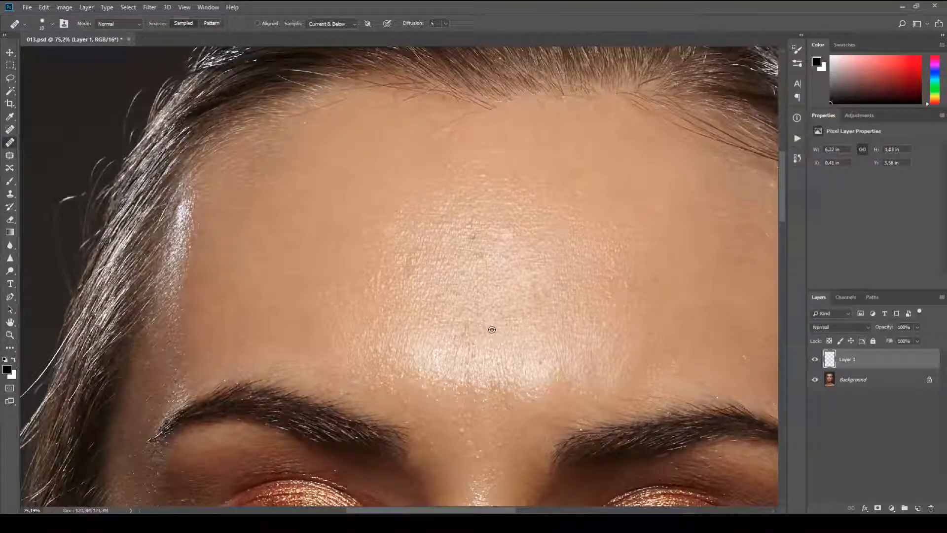
alt+click(453, 321)
mouse_move(464, 324)
mouse_down()
mouse_move(463, 331)
mouse_move(468, 325)
mouse_up()
Step: Sample skin between the eyebrows and heal the small bright speck there
drag(649, 283, 638, 178)
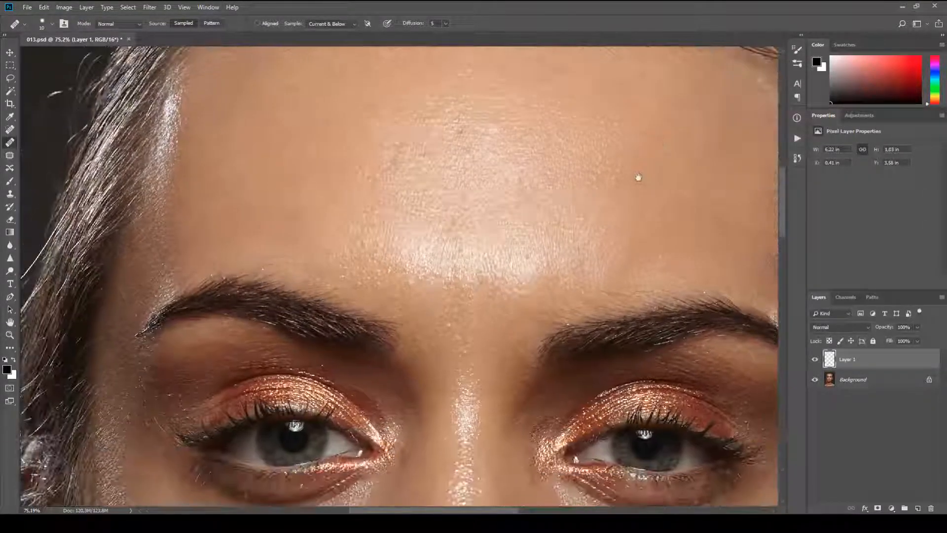
alt+click(460, 325)
click(449, 326)
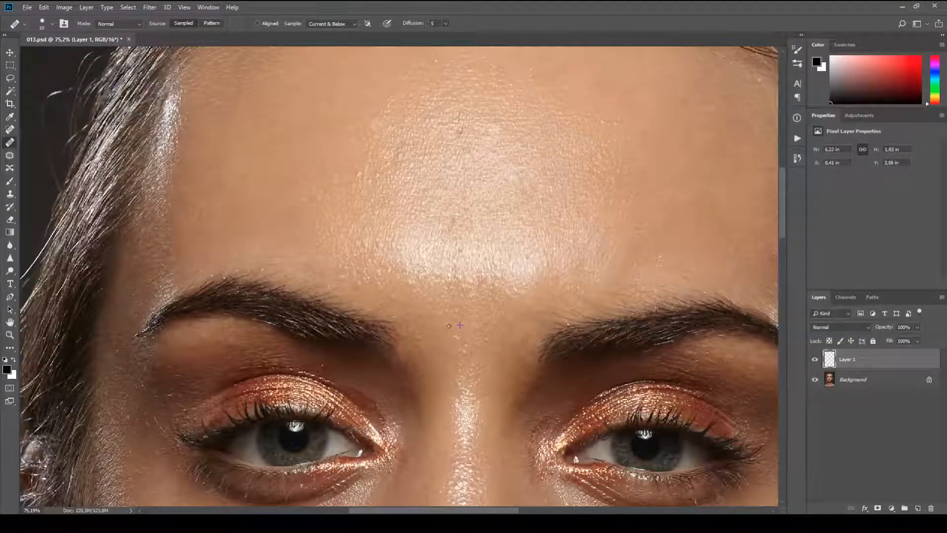
alt+click(457, 328)
click(448, 327)
Step: Heal the specks above the inner end of the left-hand eyebrow, along the lower-left edge of the forehead highlight
drag(410, 283, 415, 283)
drag(365, 282, 366, 278)
drag(392, 269, 393, 269)
alt+click(409, 261)
click(407, 270)
alt+click(406, 260)
click(406, 272)
alt+click(393, 276)
click(402, 261)
Step: Resample nearby skin and heal the spots at the lower-right edge of the forehead highlight
mouse_move(544, 286)
mouse_down()
mouse_move(526, 281)
mouse_move(509, 248)
mouse_up()
alt+click(513, 265)
click(512, 252)
alt+click(515, 256)
alt+click(514, 251)
click(509, 245)
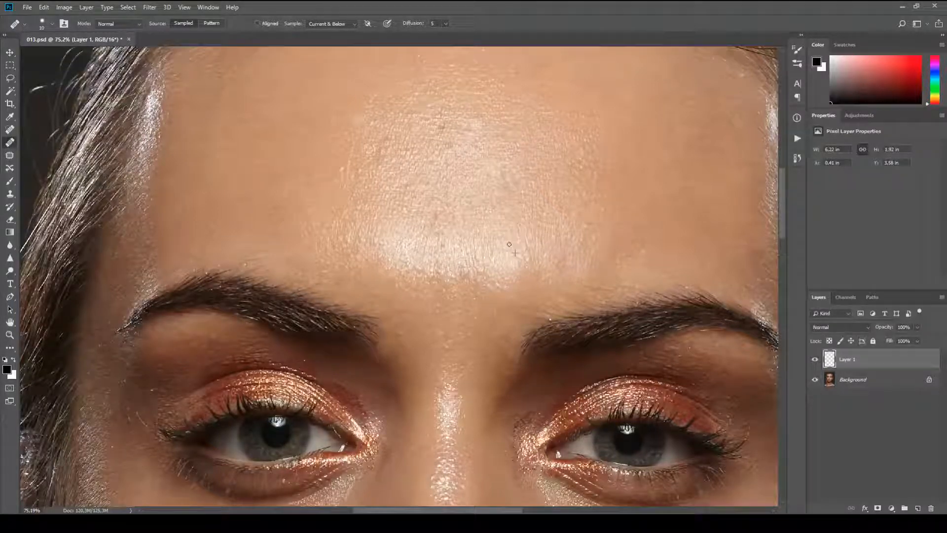
alt+click(516, 253)
click(476, 246)
Step: Heal the uneven pores at the bottom centre of the forehead highlight with skin sampled just beside them
alt+click(449, 240)
click(444, 237)
click(442, 247)
click(442, 246)
alt+click(452, 239)
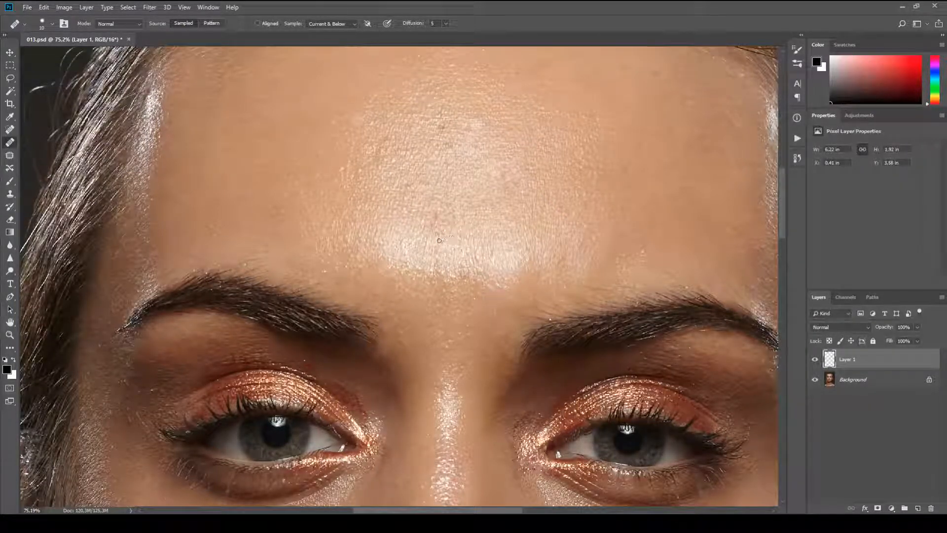
click(438, 236)
click(438, 234)
click(442, 234)
click(437, 233)
Step: Heal the small dark spots slightly higher in the centre of the forehead highlight, resampling adjacent skin
alt+click(449, 230)
click(438, 225)
click(429, 215)
alt+click(436, 216)
click(430, 217)
click(435, 218)
alt+click(459, 203)
Step: Heal the fine stray hairs and small marks on the upper forehead just below the hairline
drag(493, 352, 400, 438)
drag(450, 267, 462, 357)
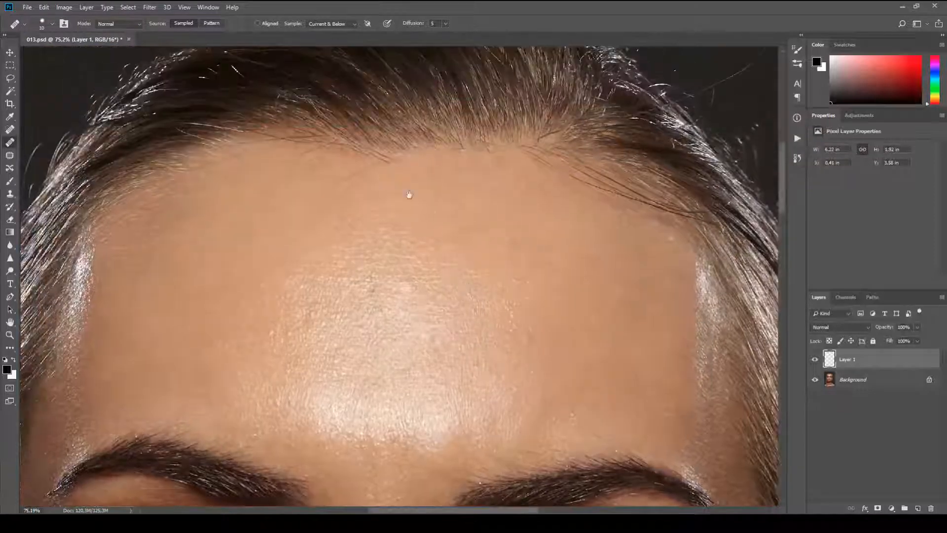
drag(408, 194, 486, 245)
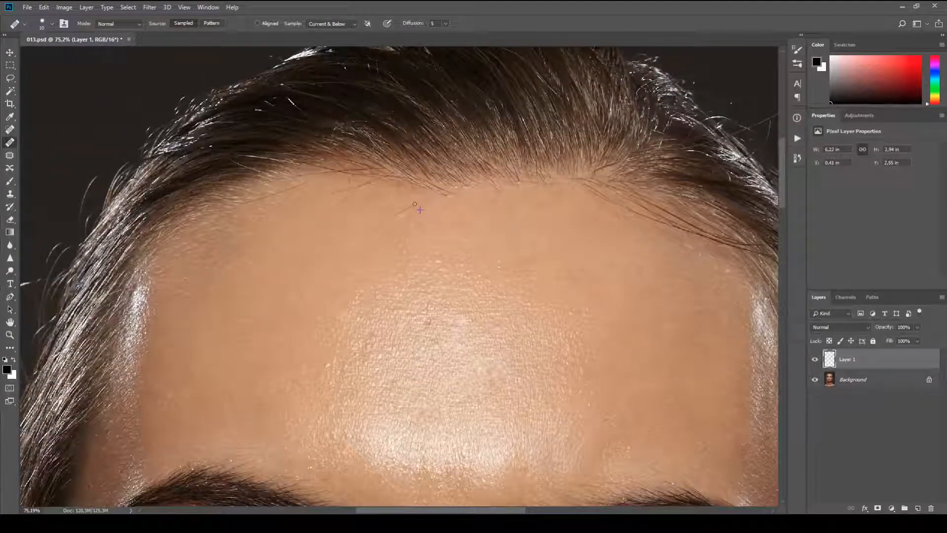
alt+click(410, 207)
drag(383, 221, 411, 234)
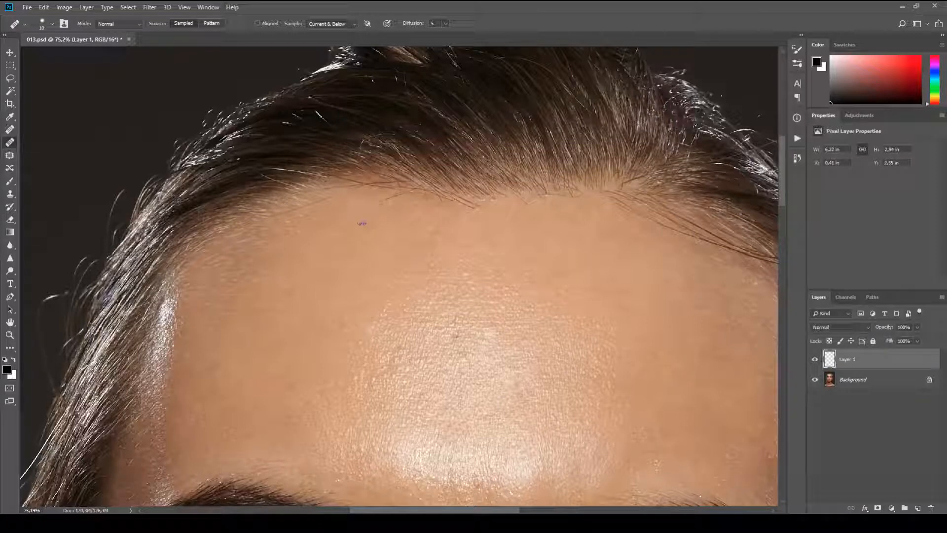
alt+click(345, 244)
click(424, 210)
mouse_move(458, 208)
mouse_down()
mouse_move(340, 205)
mouse_move(339, 246)
mouse_up()
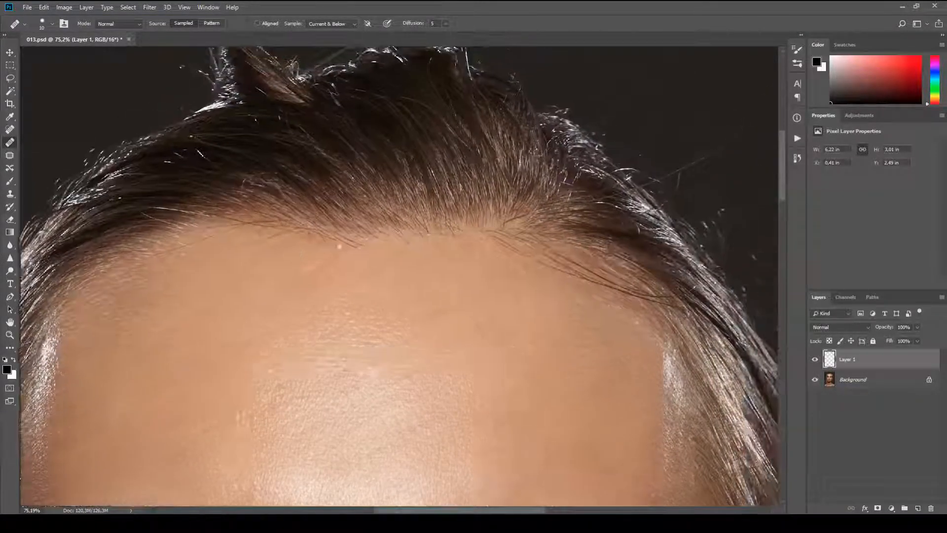
Step: Heal small specks beneath the nose and across the neighbouring cheek
drag(753, 140, 673, 59)
drag(562, 265, 676, 157)
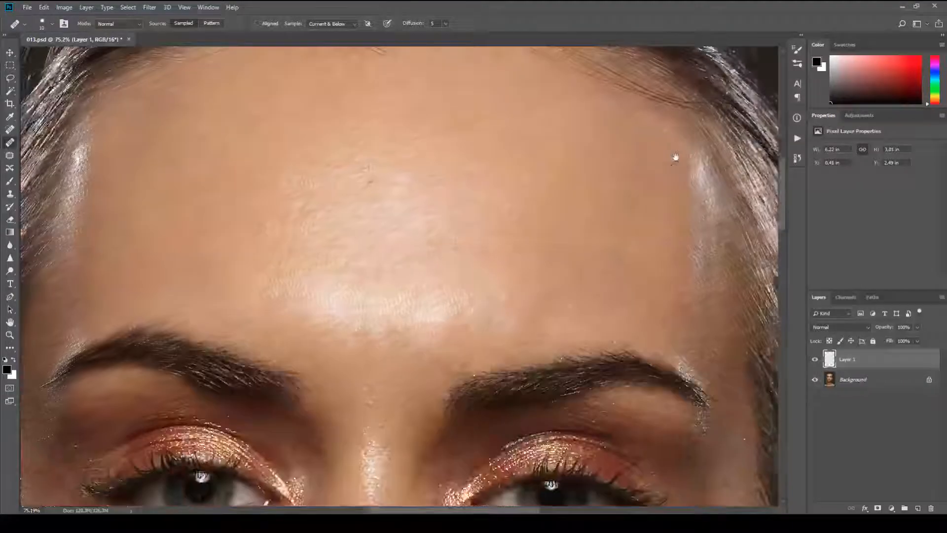
drag(523, 203, 645, 114)
mouse_move(564, 230)
mouse_down()
mouse_move(599, 123)
mouse_move(610, 115)
mouse_up()
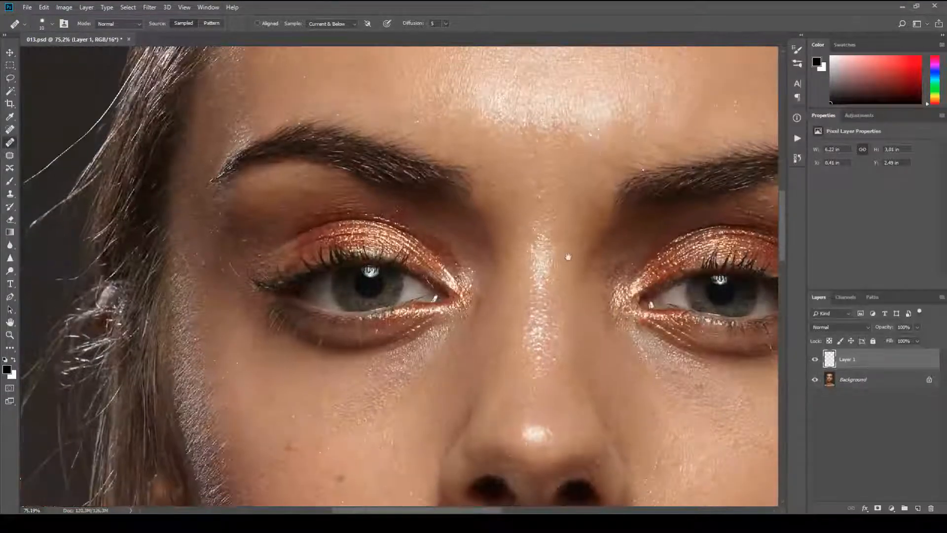
drag(569, 257, 595, 138)
drag(576, 282, 576, 174)
drag(555, 231, 484, 186)
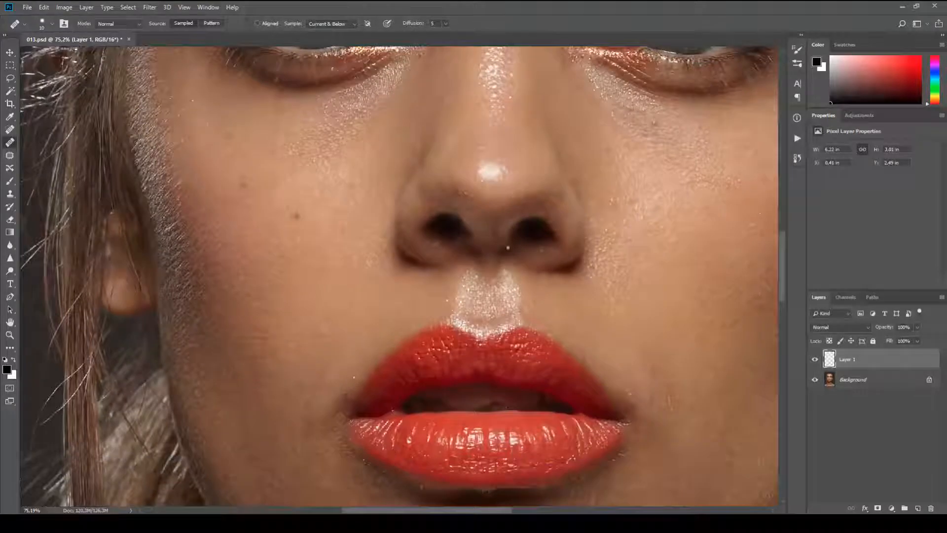
click(465, 269)
drag(420, 255, 510, 258)
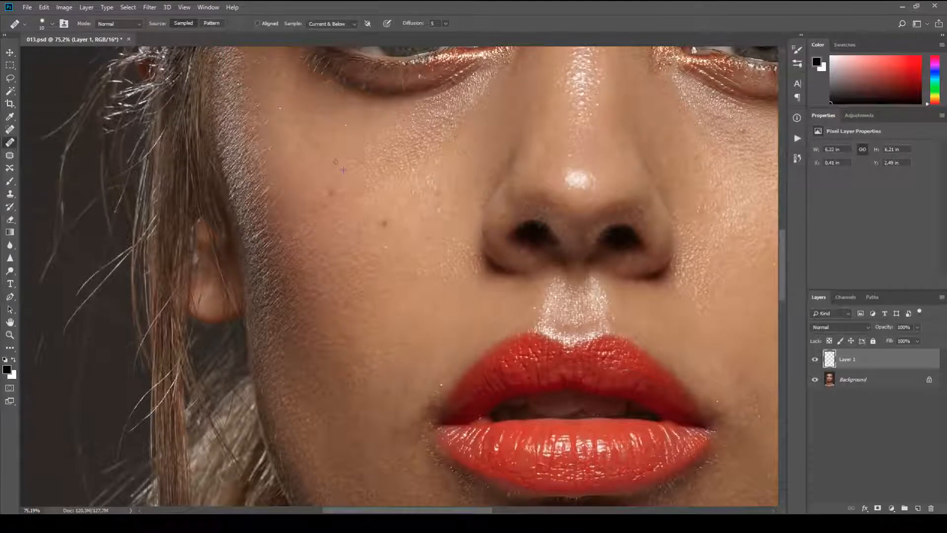
drag(342, 191, 357, 184)
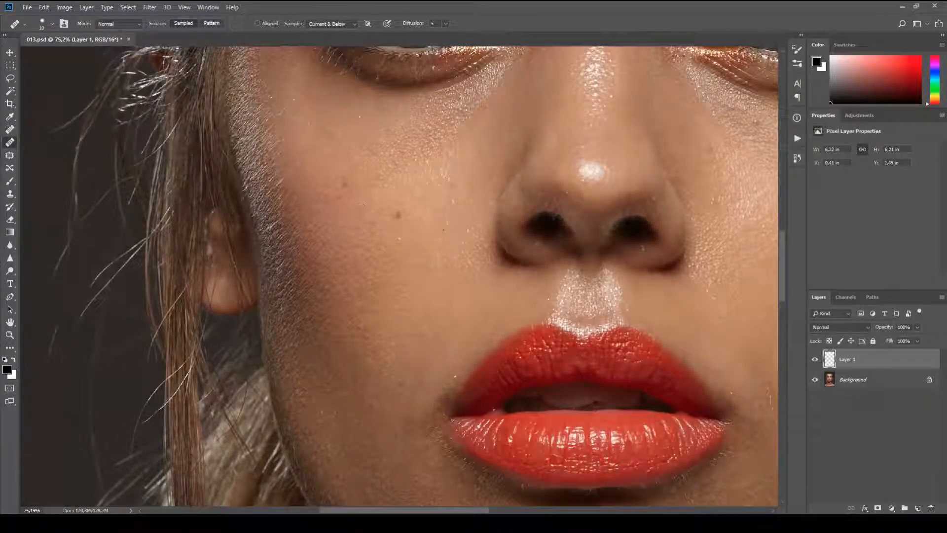
Step: Heal the small specks beside the right-hand mouth corner and on the lower cheek towards the jaw
drag(421, 212, 374, 112)
drag(574, 227, 403, 191)
drag(555, 286, 516, 273)
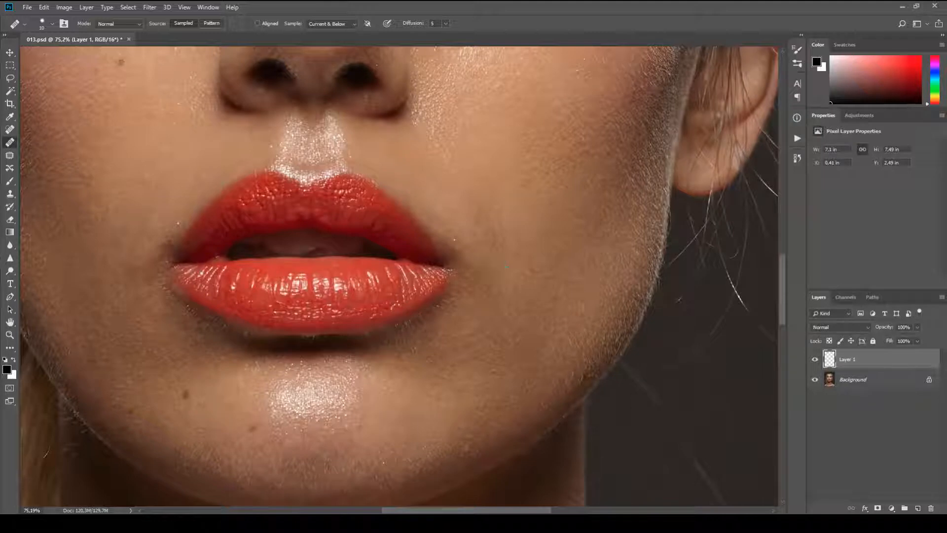
click(495, 251)
alt+click(488, 216)
scroll(584, 243, down, 2)
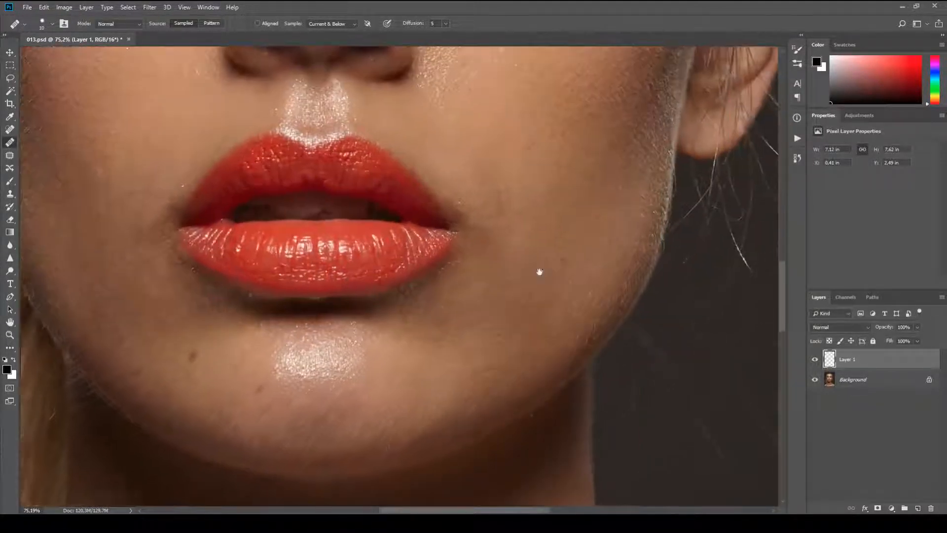
mouse_move(546, 270)
mouse_down()
mouse_move(553, 275)
mouse_move(586, 238)
mouse_up()
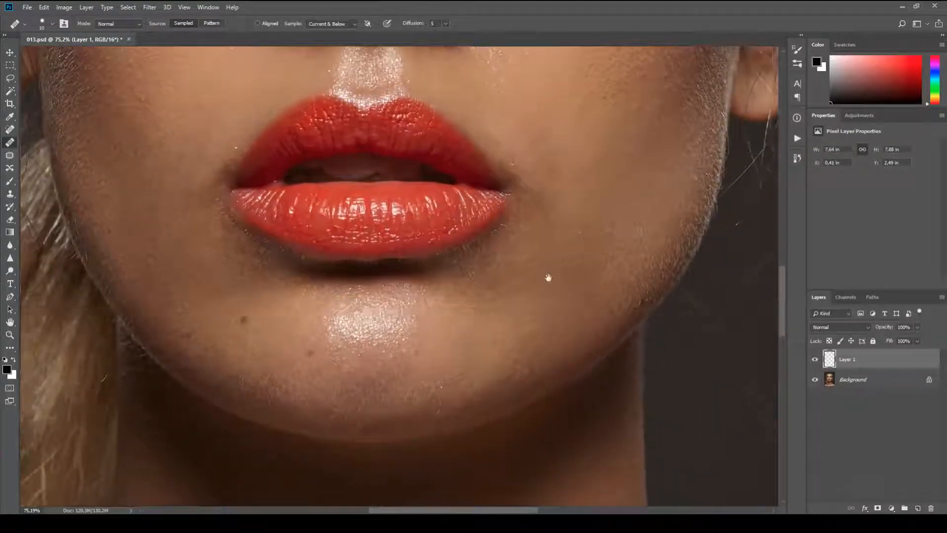
mouse_move(548, 277)
mouse_down()
mouse_move(567, 258)
mouse_move(535, 288)
mouse_up()
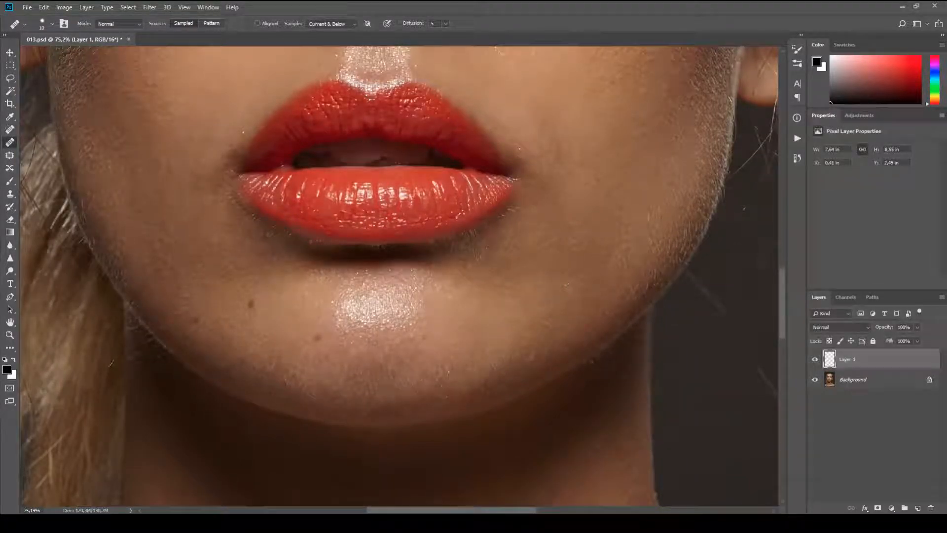
click(566, 285)
Step: Examine the skin from chin to hairline up close and the whole portrait at reduced size for remaining blemishes
mouse_move(559, 278)
mouse_down()
mouse_move(572, 283)
mouse_move(558, 355)
mouse_up()
drag(544, 278, 552, 366)
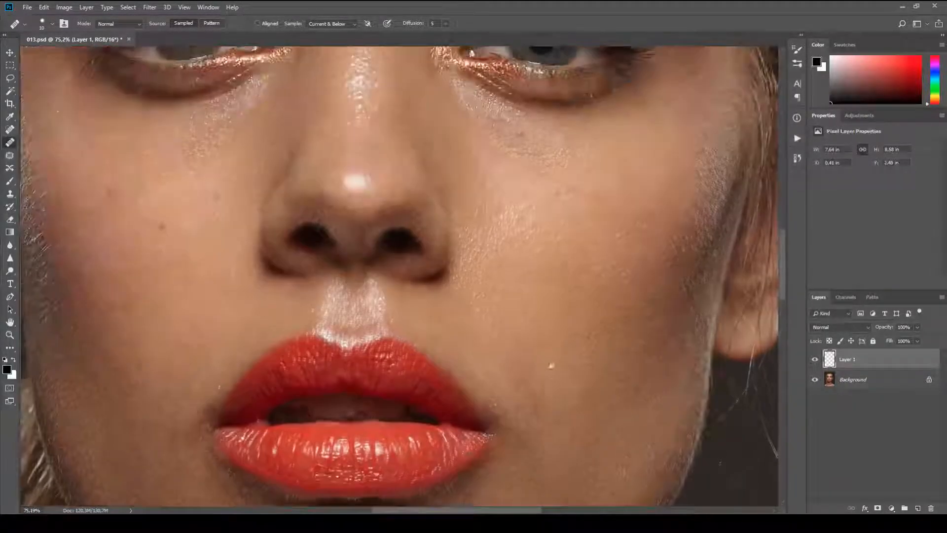
drag(584, 281, 601, 376)
drag(556, 275, 582, 327)
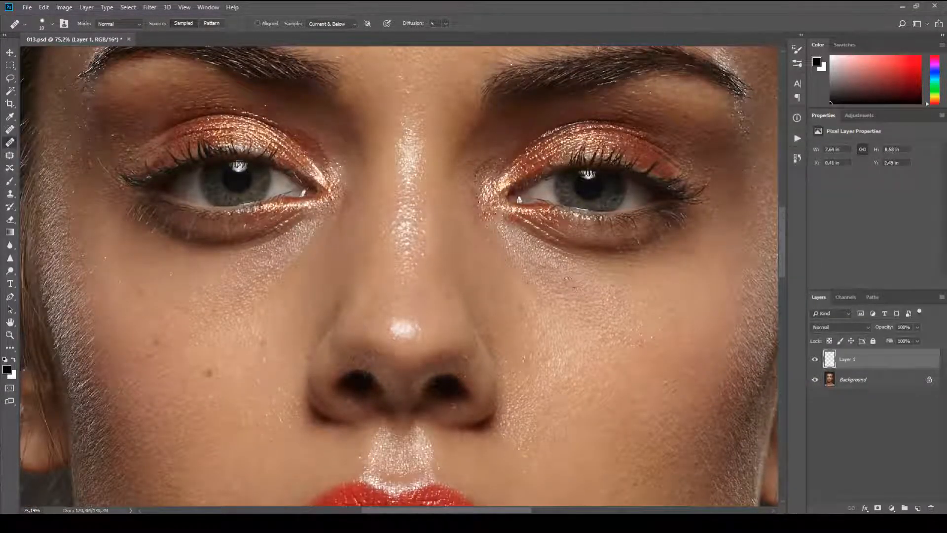
drag(612, 277, 667, 360)
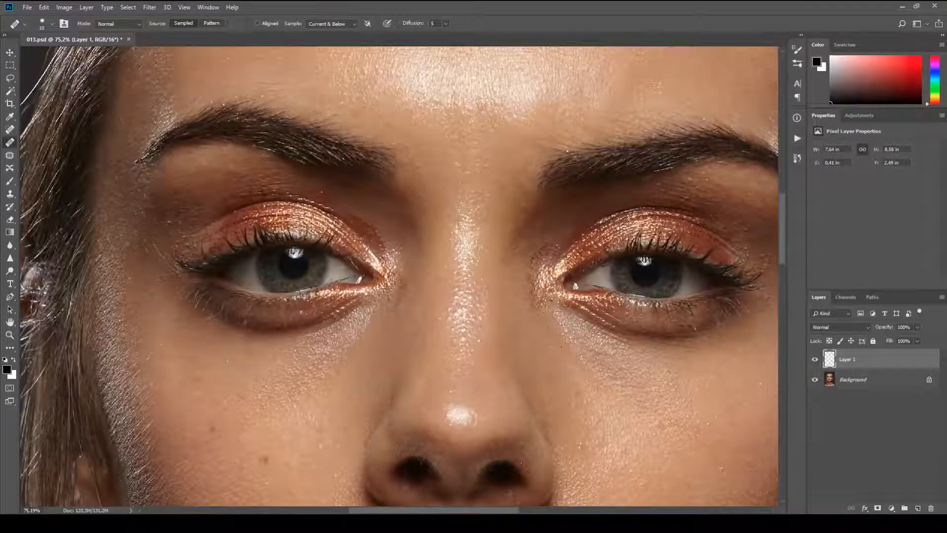
mouse_move(461, 417)
mouse_down()
mouse_move(506, 267)
mouse_move(546, 193)
mouse_up()
drag(588, 324, 524, 235)
drag(575, 296, 558, 243)
mouse_move(610, 336)
mouse_down()
mouse_move(601, 311)
mouse_move(555, 283)
mouse_move(520, 309)
mouse_move(508, 357)
mouse_up()
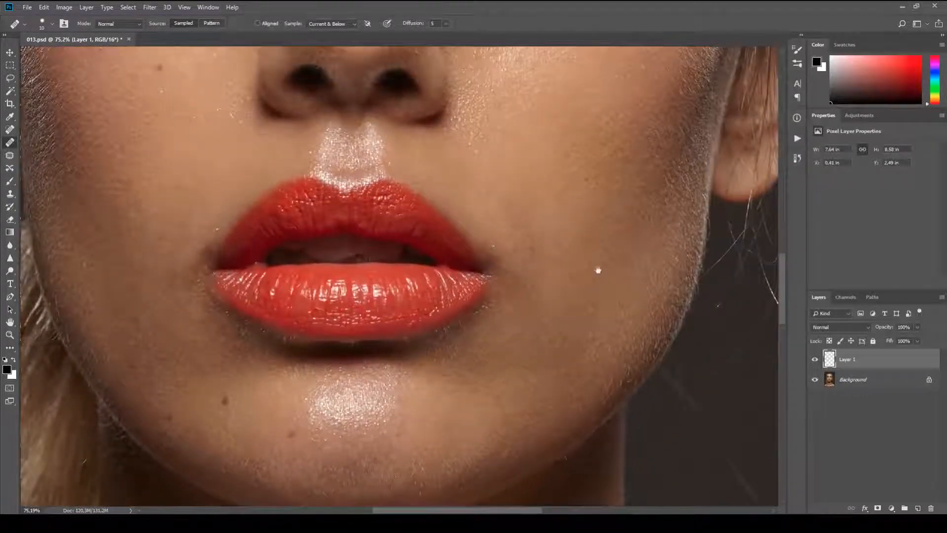
drag(599, 270, 588, 354)
drag(624, 258, 615, 339)
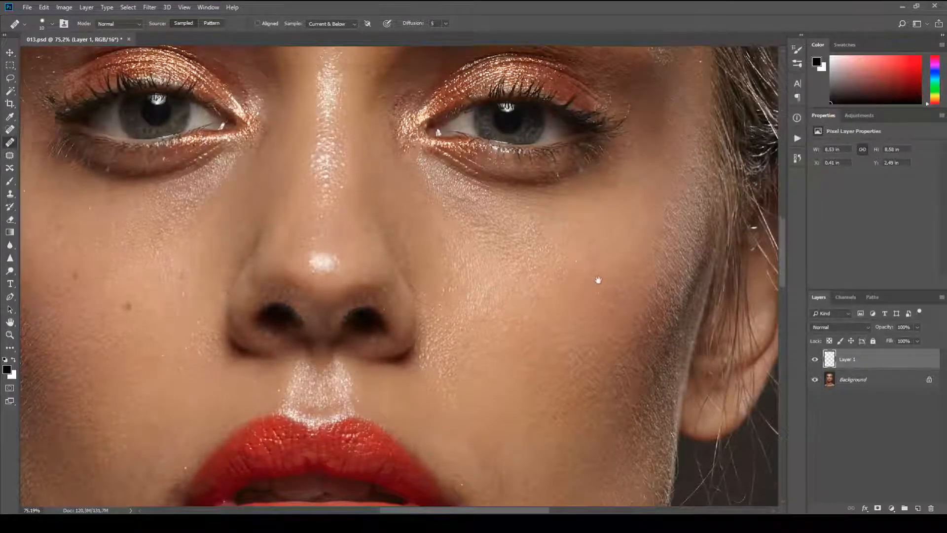
drag(598, 277, 604, 394)
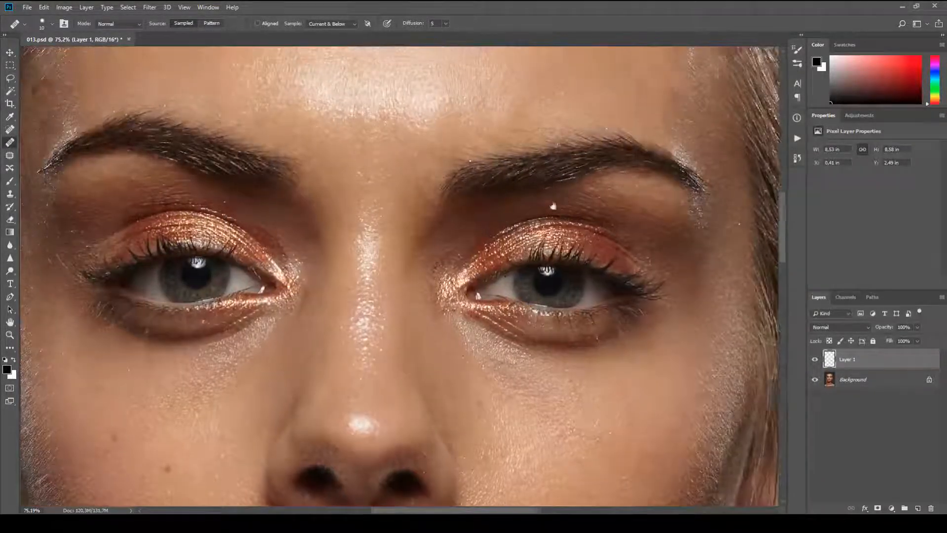
drag(552, 205, 575, 251)
drag(499, 252, 536, 270)
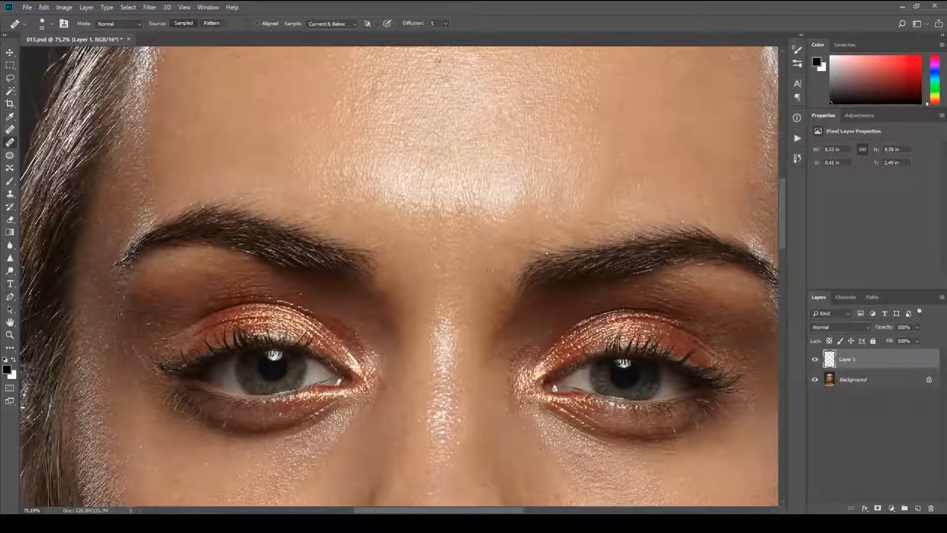
mouse_move(474, 215)
mouse_down()
mouse_move(506, 220)
mouse_move(460, 239)
mouse_move(484, 245)
mouse_move(449, 294)
mouse_move(467, 223)
mouse_move(518, 244)
mouse_move(518, 212)
mouse_move(510, 238)
mouse_move(477, 222)
mouse_up()
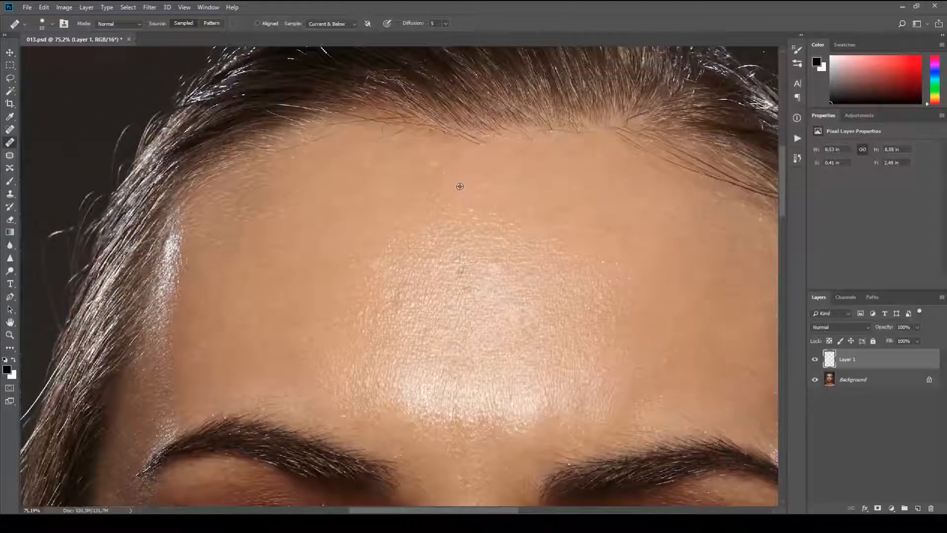
drag(470, 171, 541, 277)
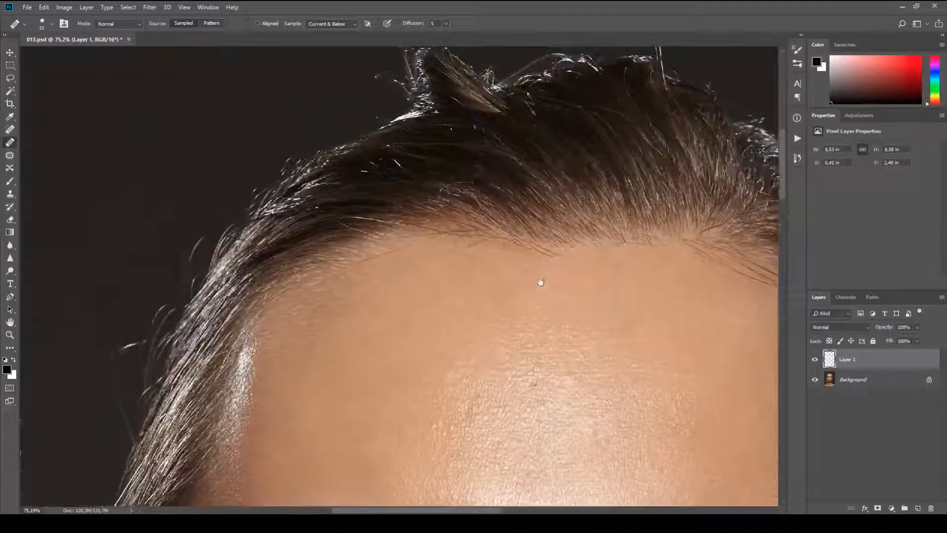
scroll(596, 348, down, 4)
scroll(596, 349, down, 3)
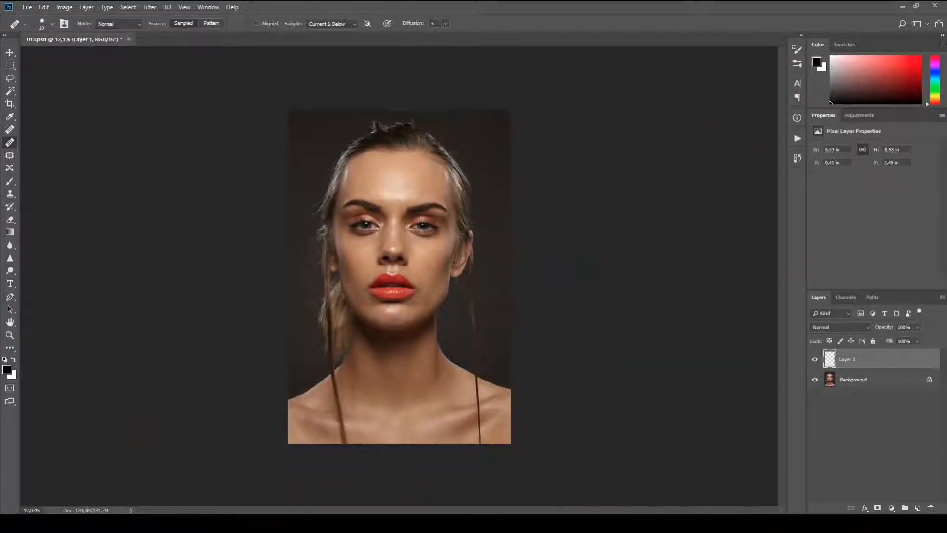
Step: Heal the small dark and bright specks in the middle of the forehead above the brows
scroll(405, 211, up, 7)
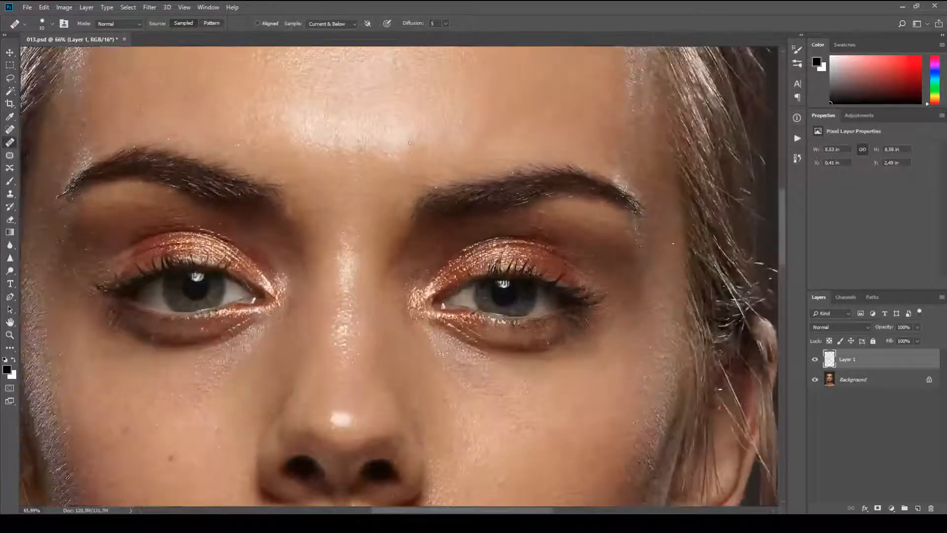
drag(409, 143, 535, 311)
scroll(476, 199, up, 2)
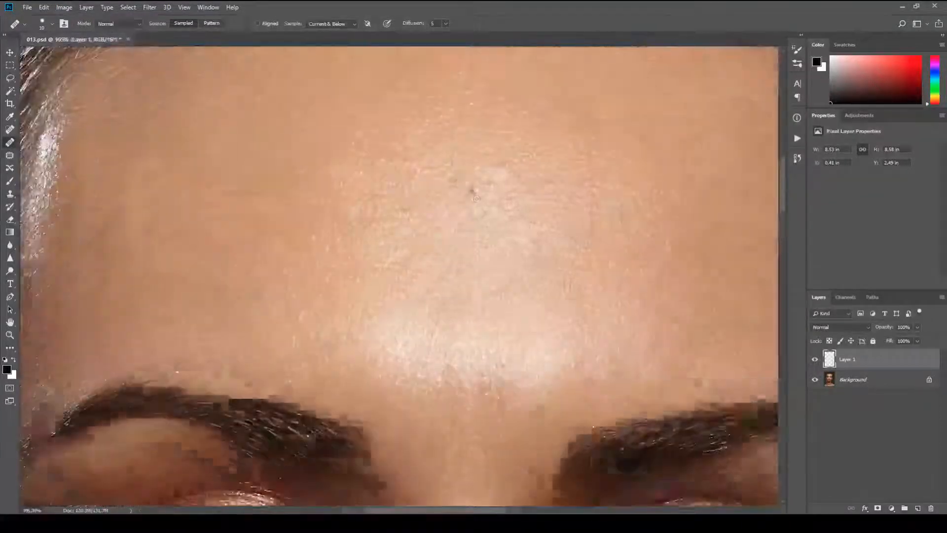
scroll(476, 199, up, 1)
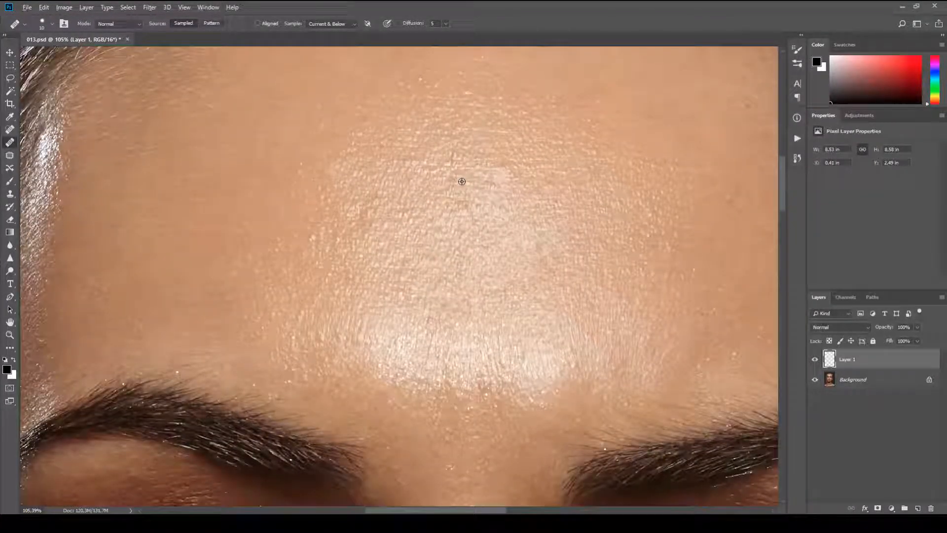
drag(469, 171, 483, 252)
drag(451, 171, 447, 181)
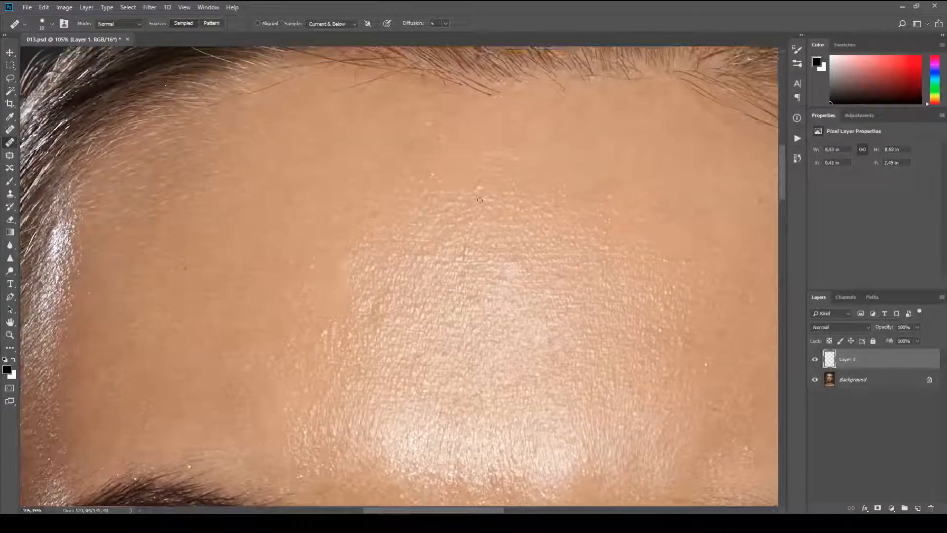
alt+click(478, 192)
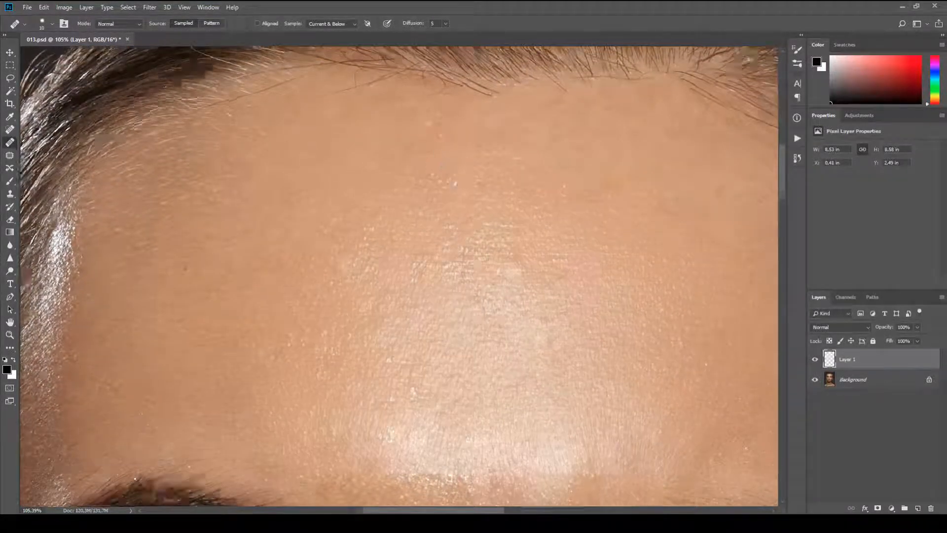
Step: Examine the hairline, the face and the whole portrait for remaining blemishes and stray hairs
drag(468, 79, 500, 294)
drag(477, 186, 499, 244)
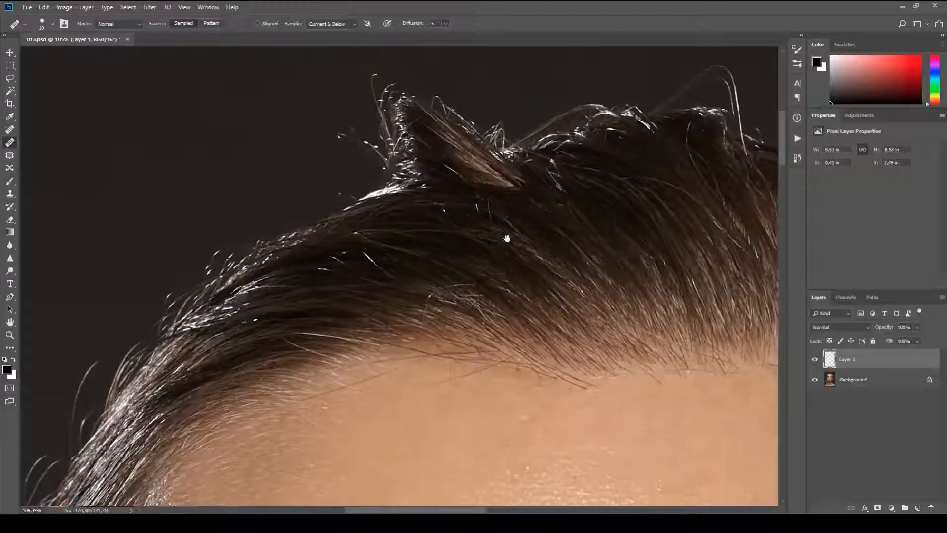
drag(343, 343, 505, 202)
drag(388, 267, 397, 160)
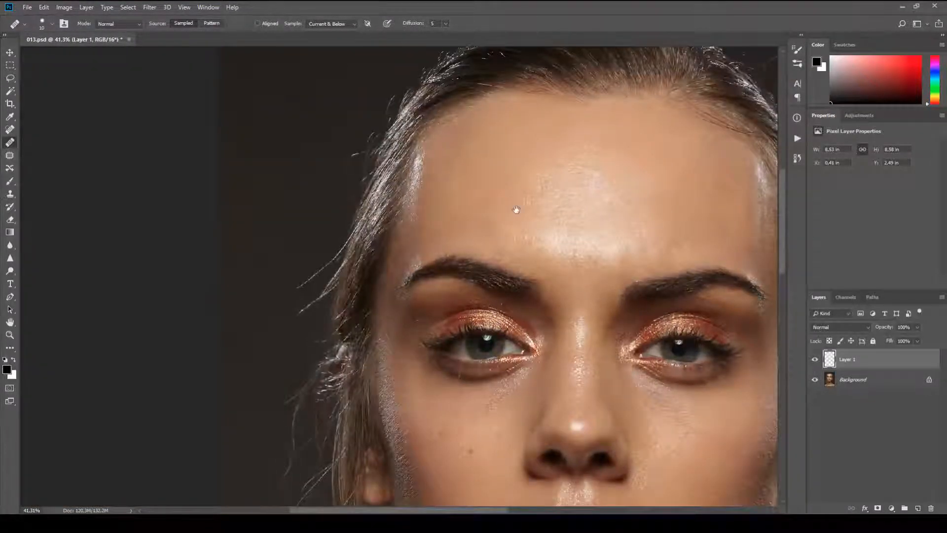
drag(517, 210, 448, 158)
drag(624, 226, 454, 213)
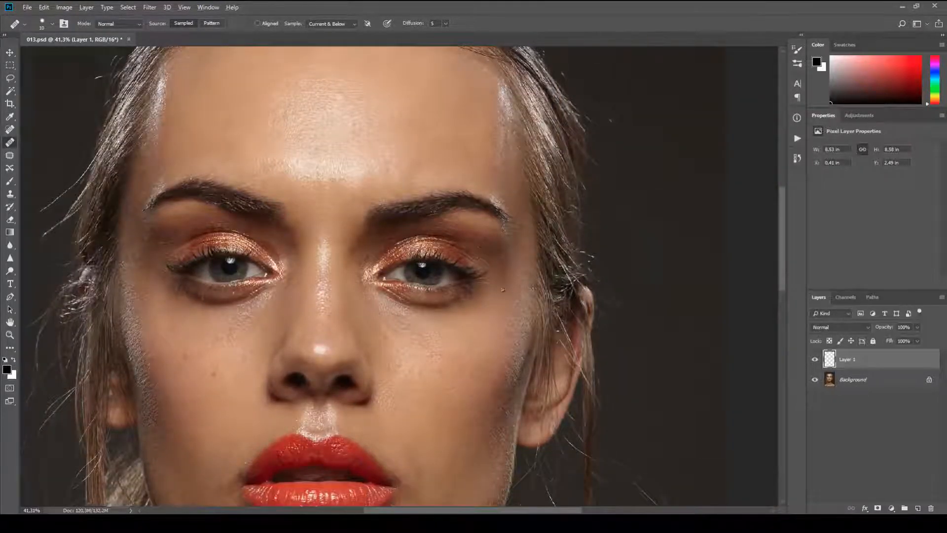
scroll(505, 281, down, 13)
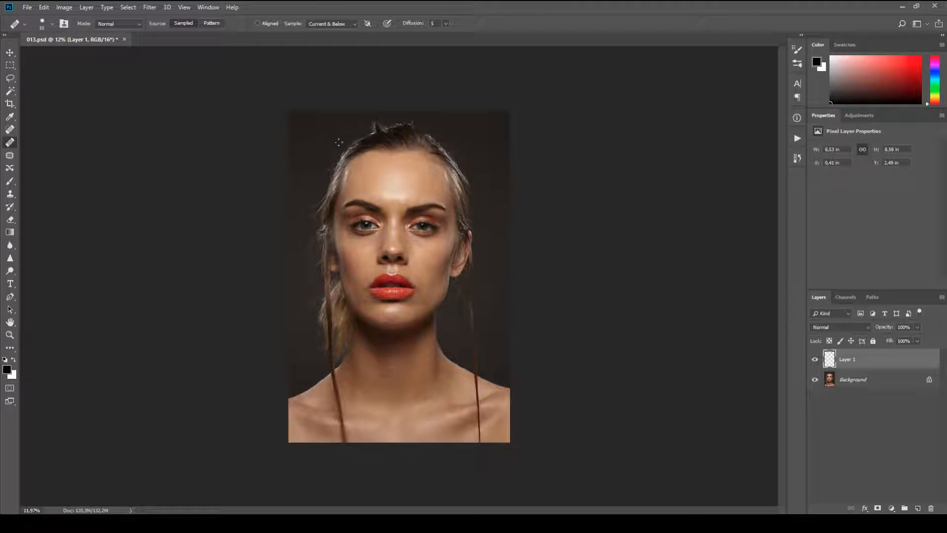
Step: Enlarge the healing brush to 30 px and remove the long stray hairs extending from the hanging strand into the right-hand background
scroll(602, 351, up, 10)
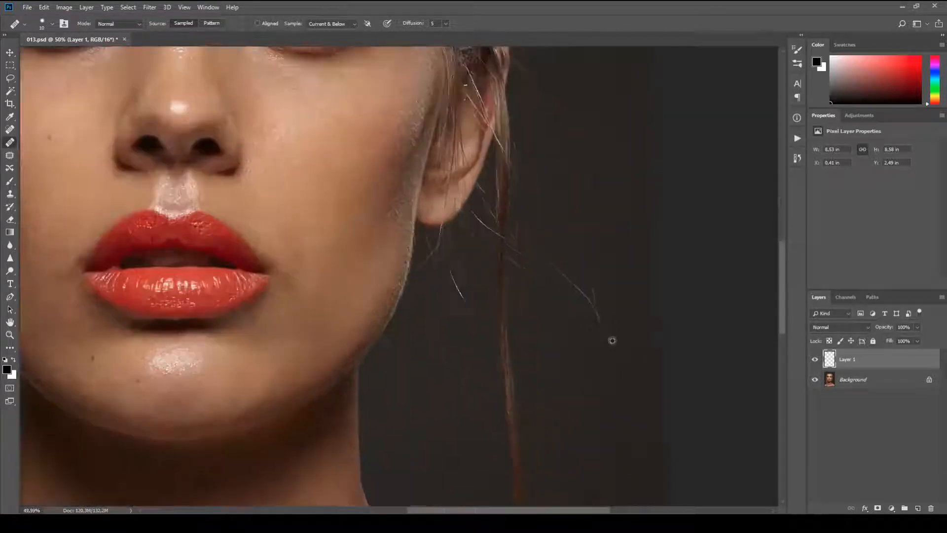
scroll(607, 282, up, 3)
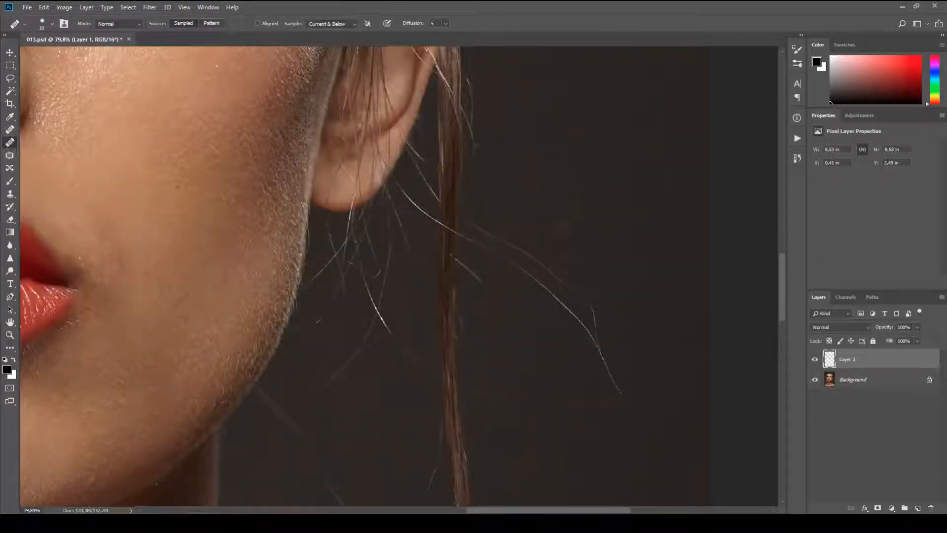
drag(533, 225, 536, 231)
key(bracketright)
key(bracketright)
key(bracketright)
alt+click(637, 396)
mouse_move(622, 391)
mouse_down()
mouse_move(595, 327)
mouse_move(575, 322)
mouse_up()
alt+click(614, 301)
mouse_move(560, 282)
mouse_down()
mouse_move(595, 310)
mouse_move(580, 323)
mouse_move(533, 274)
mouse_move(491, 254)
mouse_move(537, 277)
mouse_up()
mouse_move(594, 262)
mouse_down()
mouse_move(539, 262)
mouse_move(508, 242)
mouse_up()
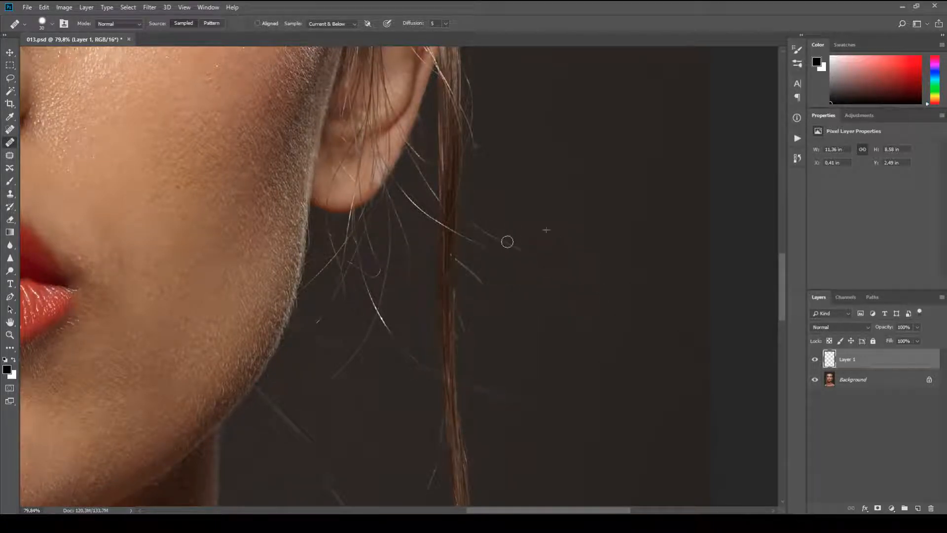
drag(578, 249, 597, 286)
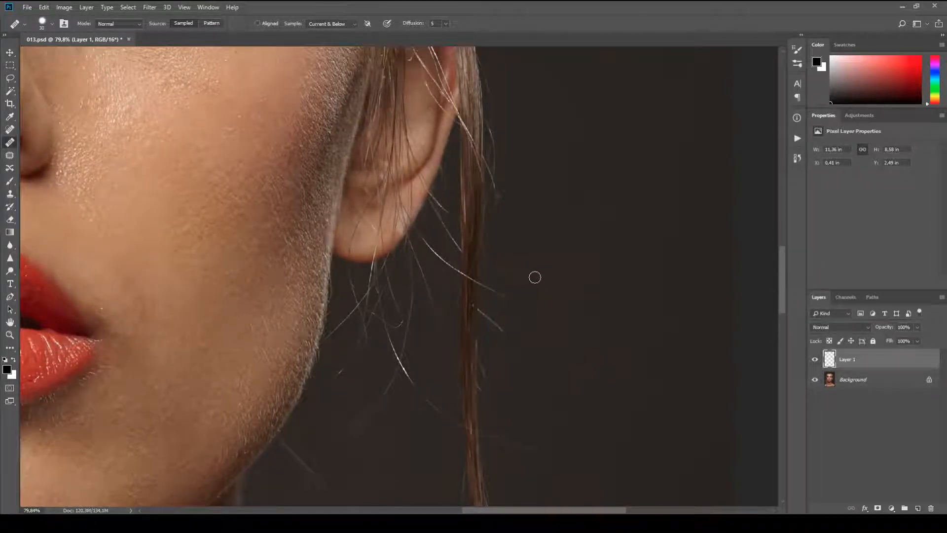
Step: Heal the stray hair beside the hanging strand and the bright hair end below the earlobe
scroll(592, 296, down, 3)
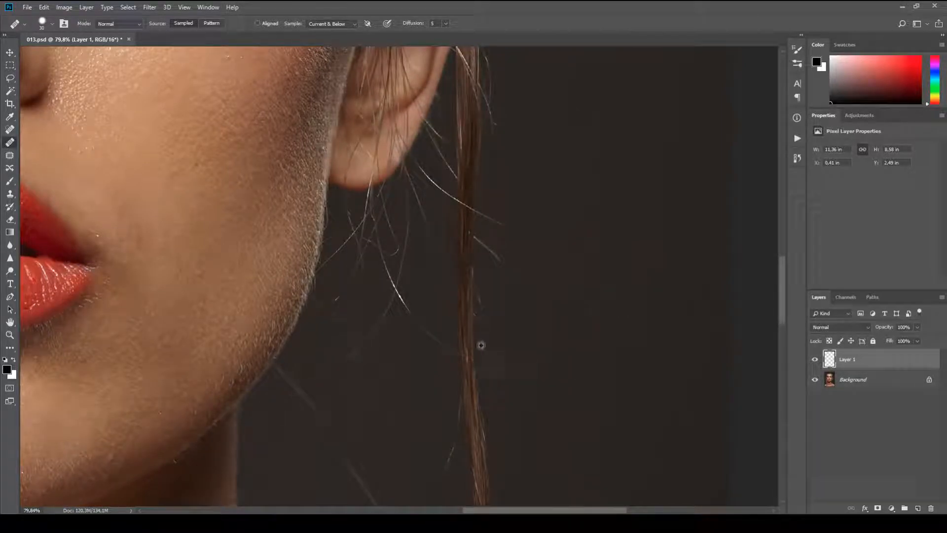
alt+click(474, 338)
drag(477, 372, 473, 352)
key(ctrl+z)
alt+click(473, 338)
mouse_move(474, 360)
mouse_down()
mouse_move(489, 361)
mouse_move(472, 377)
mouse_up()
alt+click(461, 341)
mouse_move(461, 354)
mouse_down()
mouse_move(440, 320)
mouse_move(448, 369)
mouse_move(397, 287)
mouse_move(414, 307)
mouse_move(367, 334)
mouse_move(391, 279)
mouse_up()
alt+click(417, 302)
alt+click(402, 299)
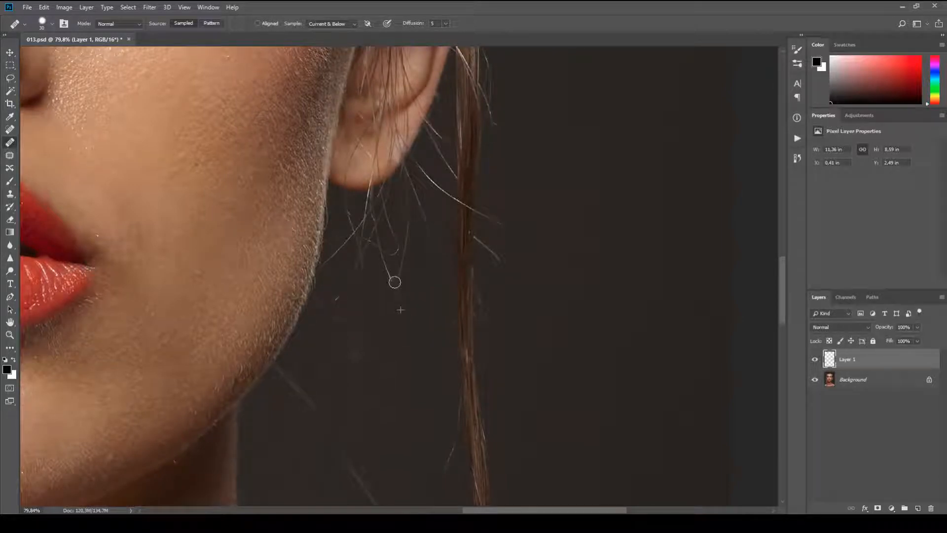
Step: Heal the faint stray hairs in the background between the jaw and the hanging strand
drag(362, 347, 360, 327)
alt+click(388, 336)
drag(360, 286, 360, 310)
alt+click(367, 318)
mouse_move(360, 345)
mouse_down()
mouse_move(342, 363)
mouse_move(358, 351)
mouse_move(357, 364)
mouse_move(392, 353)
mouse_move(354, 337)
mouse_move(386, 348)
mouse_move(353, 347)
mouse_move(328, 370)
mouse_up()
alt+click(393, 352)
alt+click(386, 348)
alt+click(376, 347)
alt+click(370, 345)
drag(351, 439, 348, 452)
Step: Heal the short hairs sticking out along the lower part of the hanging strand
alt+click(419, 399)
mouse_move(452, 435)
mouse_down()
mouse_move(454, 403)
mouse_move(454, 414)
mouse_up()
alt+click(458, 422)
click(443, 409)
drag(433, 450, 457, 364)
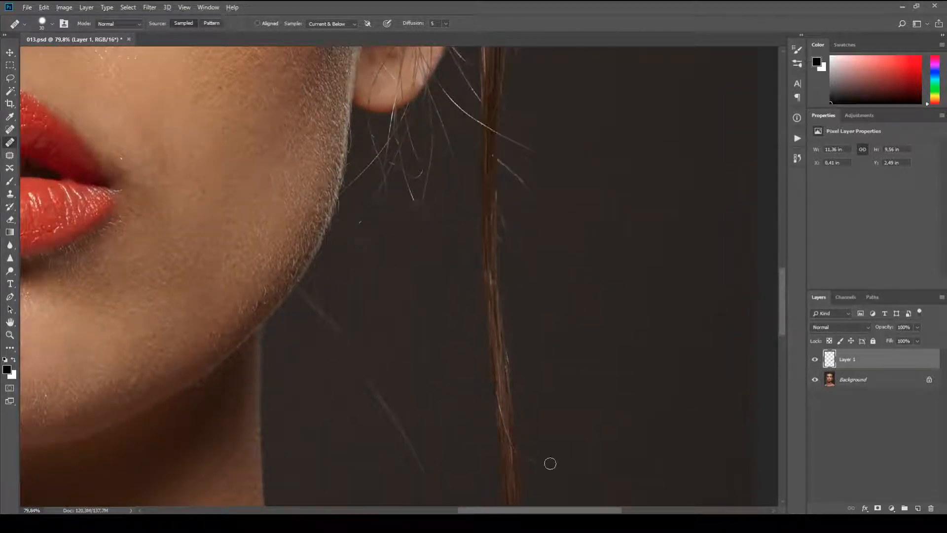
drag(535, 460, 528, 455)
drag(517, 454, 520, 454)
alt+click(630, 481)
drag(590, 438, 648, 291)
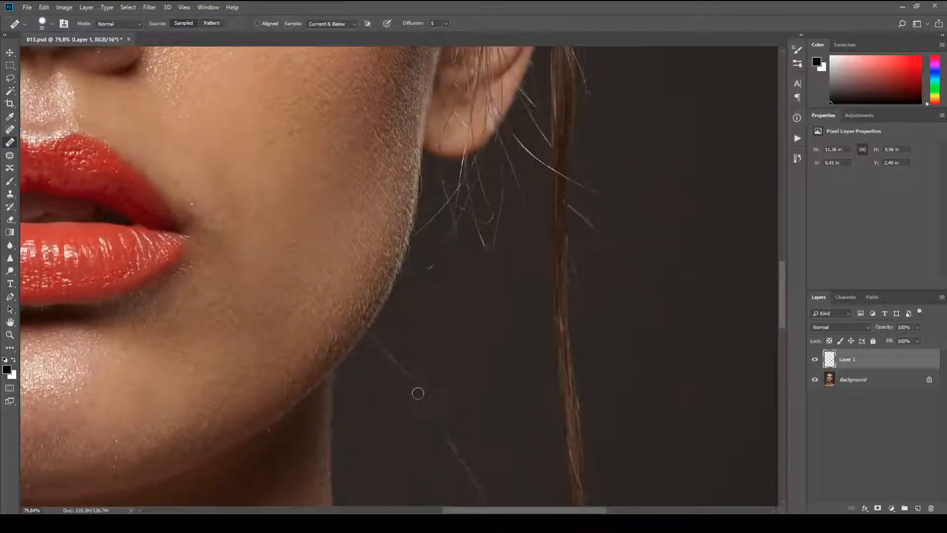
Step: Heal the faint diagonal hairs in the dark background below the jaw and beside the neck
alt+click(470, 340)
click(421, 340)
alt+click(447, 340)
drag(446, 393, 449, 398)
scroll(482, 298, down, 3)
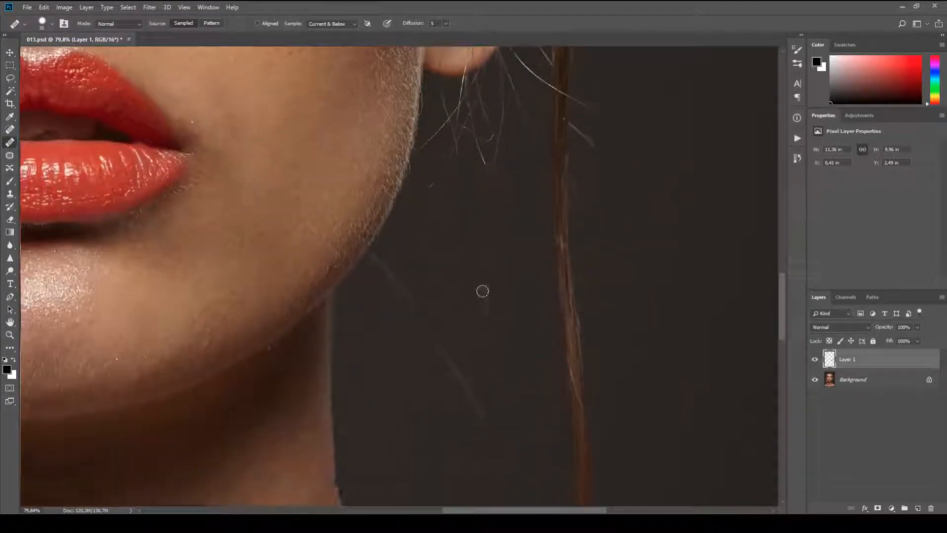
mouse_move(448, 362)
mouse_down()
mouse_move(482, 412)
mouse_move(452, 362)
mouse_move(518, 400)
mouse_up()
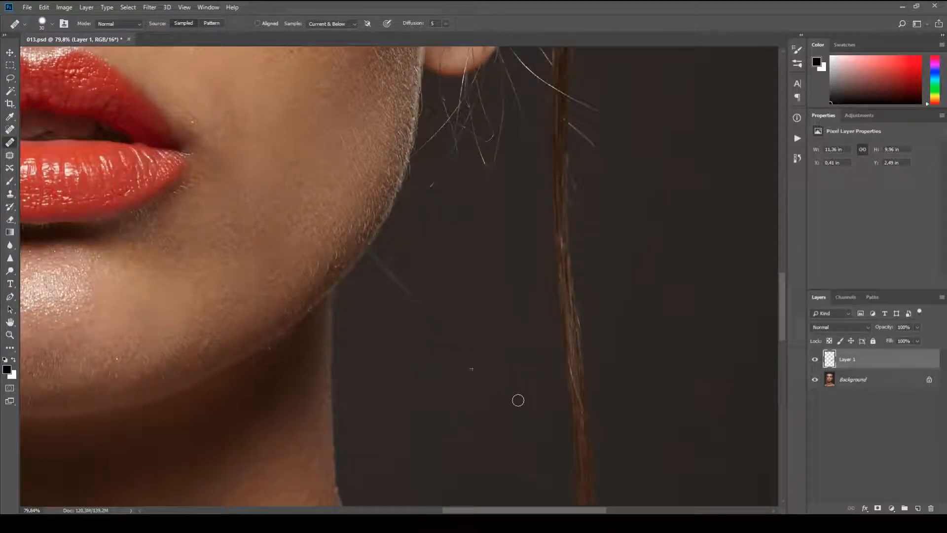
mouse_move(439, 384)
mouse_down()
mouse_move(418, 357)
mouse_move(426, 363)
mouse_move(413, 321)
mouse_move(399, 311)
mouse_move(419, 308)
mouse_up()
mouse_move(513, 403)
mouse_down()
mouse_move(487, 282)
mouse_move(477, 318)
mouse_move(482, 309)
mouse_move(487, 340)
mouse_move(529, 361)
mouse_move(487, 363)
mouse_move(480, 304)
mouse_up()
alt+click(460, 354)
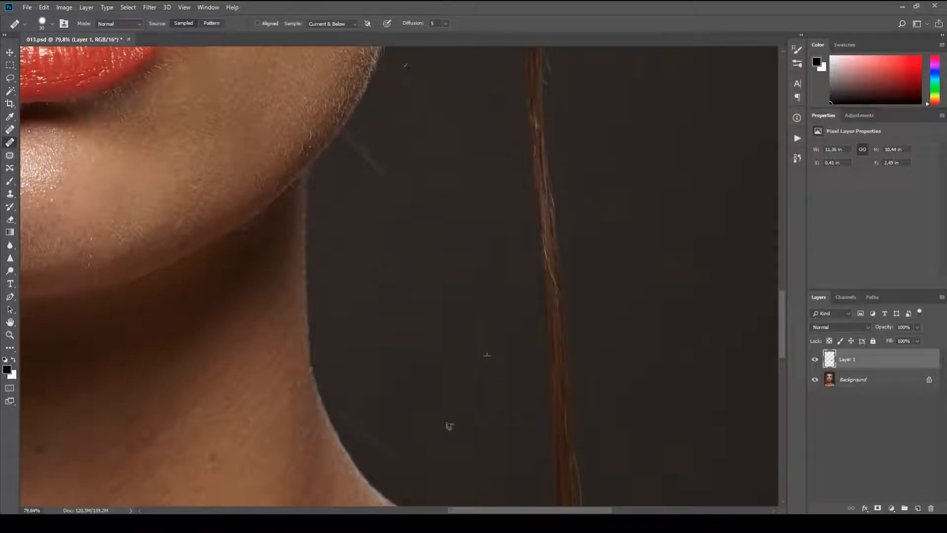
drag(402, 457, 335, 398)
drag(433, 355, 426, 432)
Step: Heal the loose stray hairs in the background along the right-hand side of the head up to the crown
scroll(476, 408, down, 8)
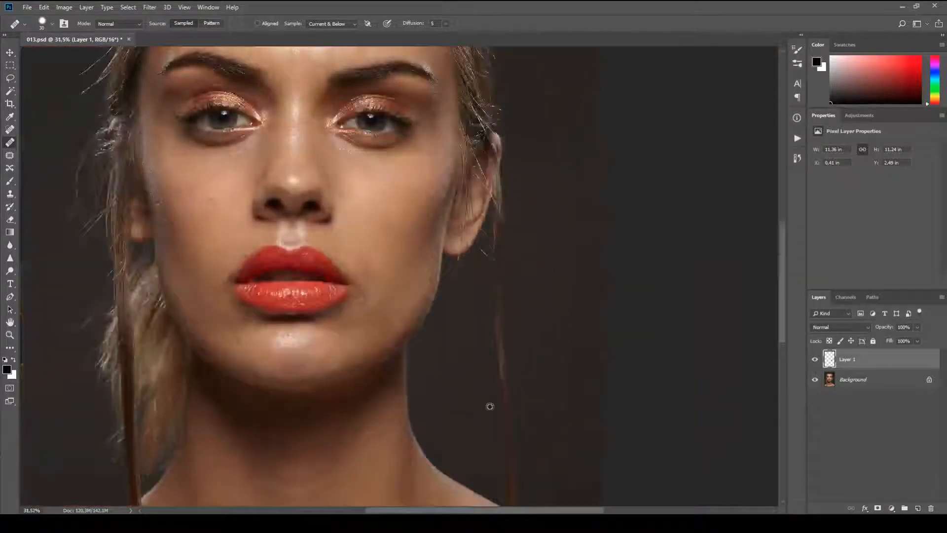
scroll(487, 408, down, 2)
scroll(512, 224, up, 5)
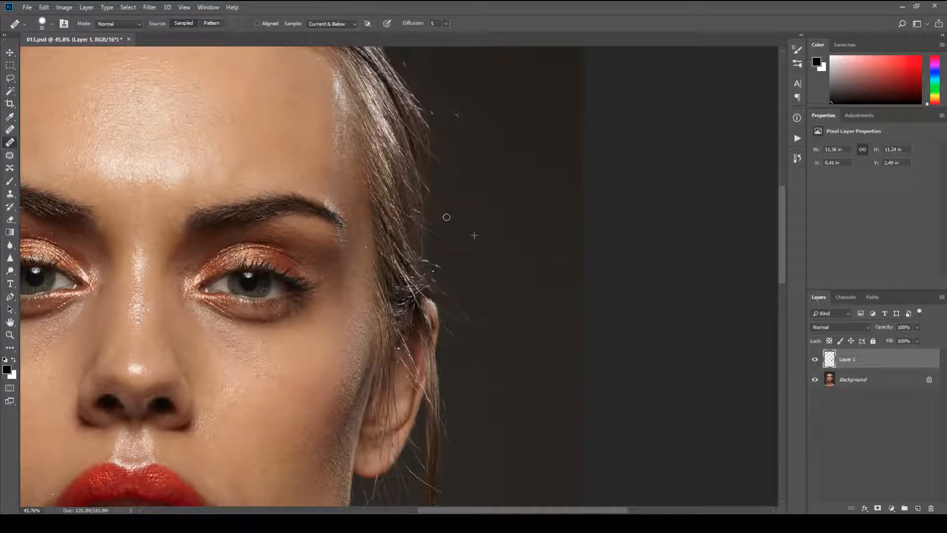
scroll(535, 281, up, 3)
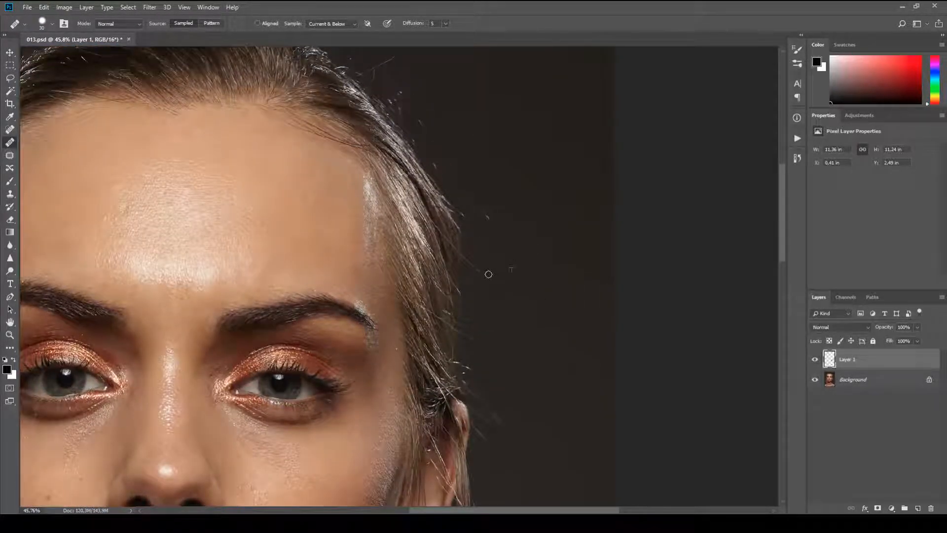
drag(540, 212, 539, 280)
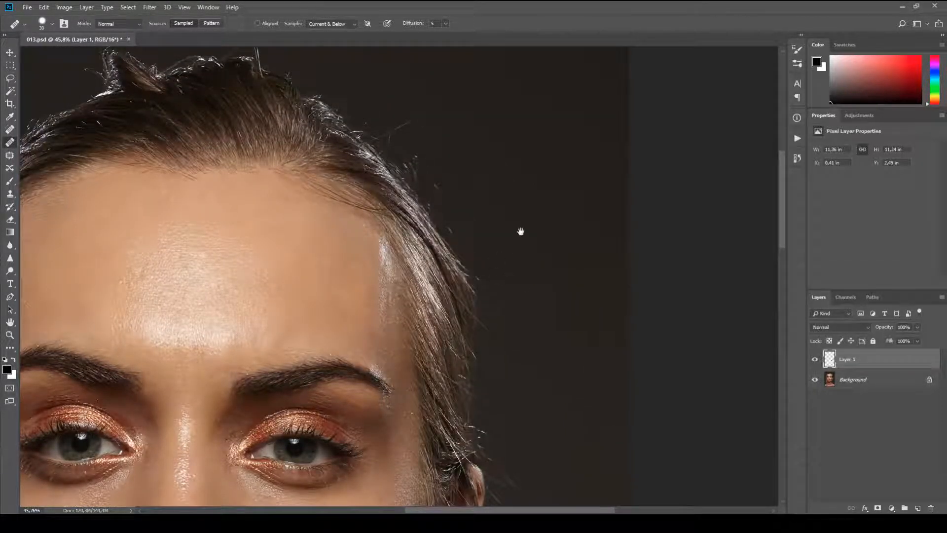
drag(521, 230, 579, 342)
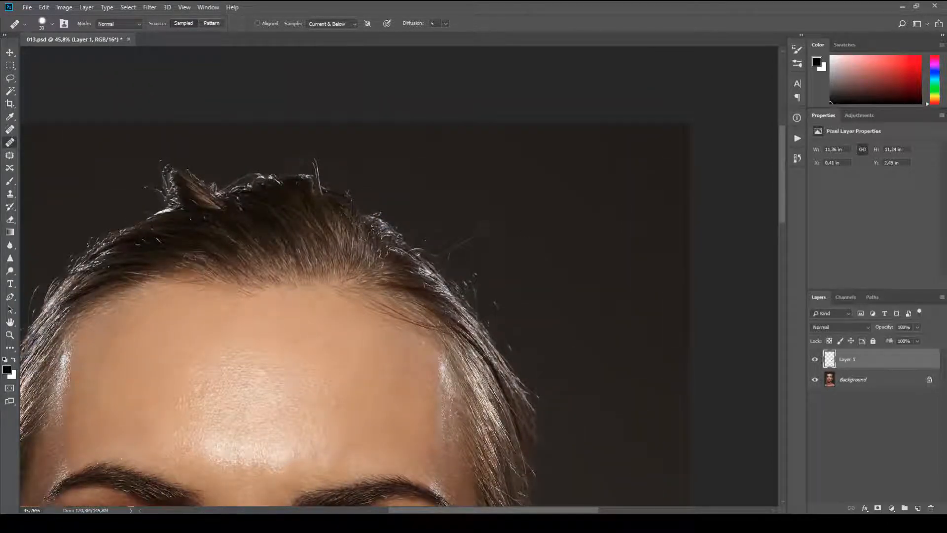
drag(500, 226, 469, 238)
drag(472, 214, 598, 272)
drag(297, 243, 296, 271)
drag(282, 226, 291, 228)
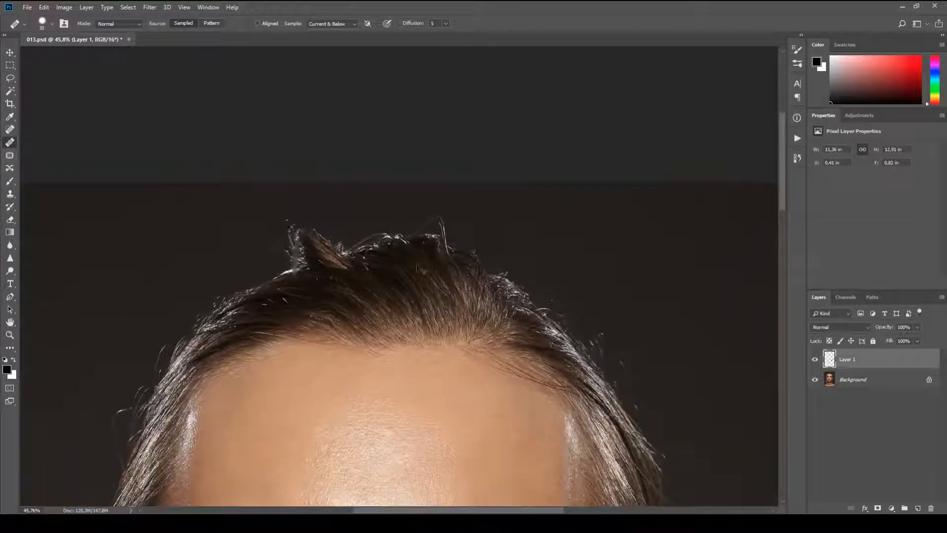
key(ctrl+z)
key(ctrl+z)
Step: Heal the flyaway hairs standing out from the left-hand outline of the head down to temple height
drag(226, 300, 497, 204)
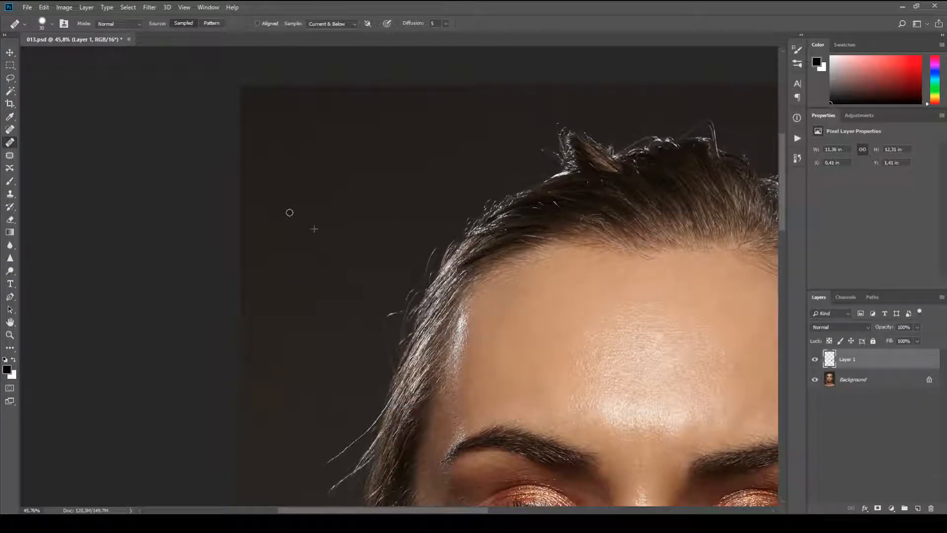
drag(369, 220, 345, 208)
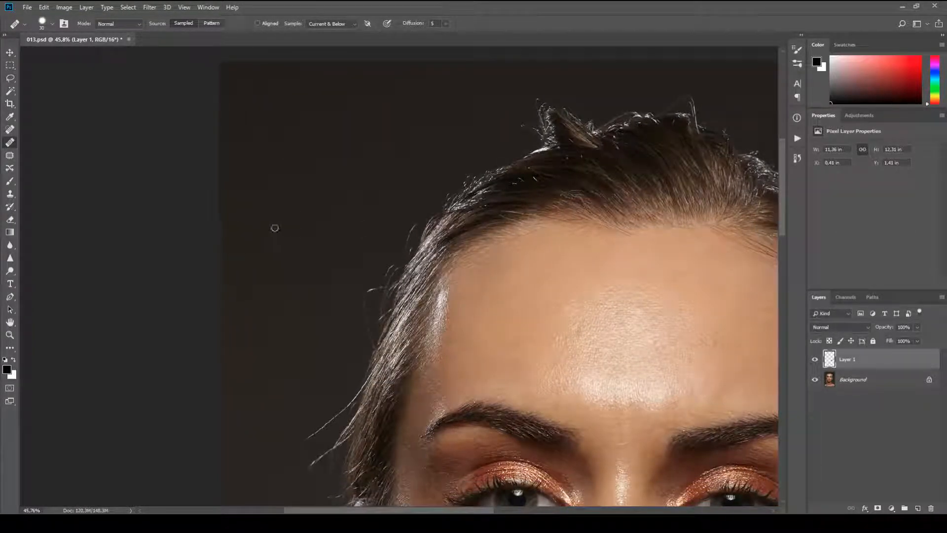
drag(414, 225, 406, 251)
mouse_move(374, 287)
mouse_down()
mouse_move(370, 341)
mouse_move(370, 282)
mouse_up()
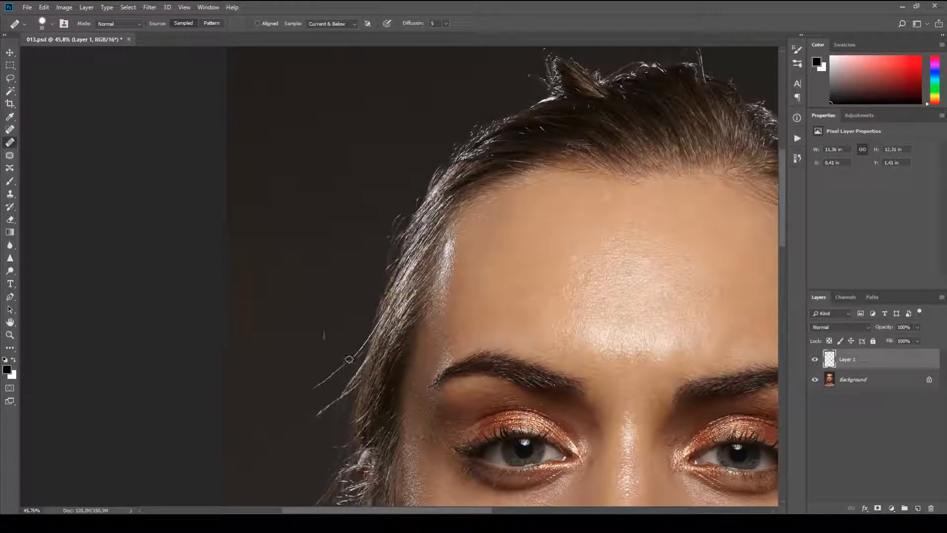
mouse_move(348, 359)
mouse_down()
mouse_move(308, 390)
mouse_move(353, 271)
mouse_up()
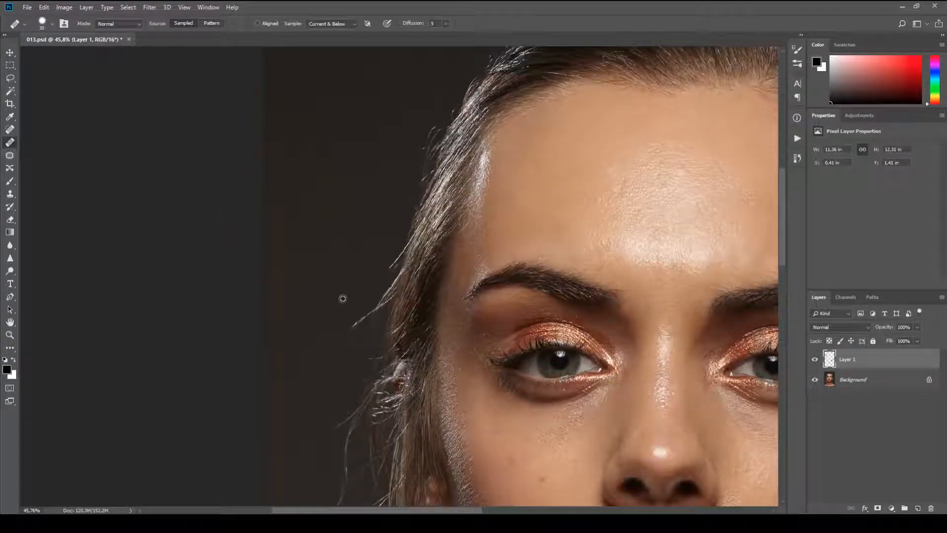
drag(370, 313, 349, 338)
key(ctrl+z)
scroll(356, 351, up, 10)
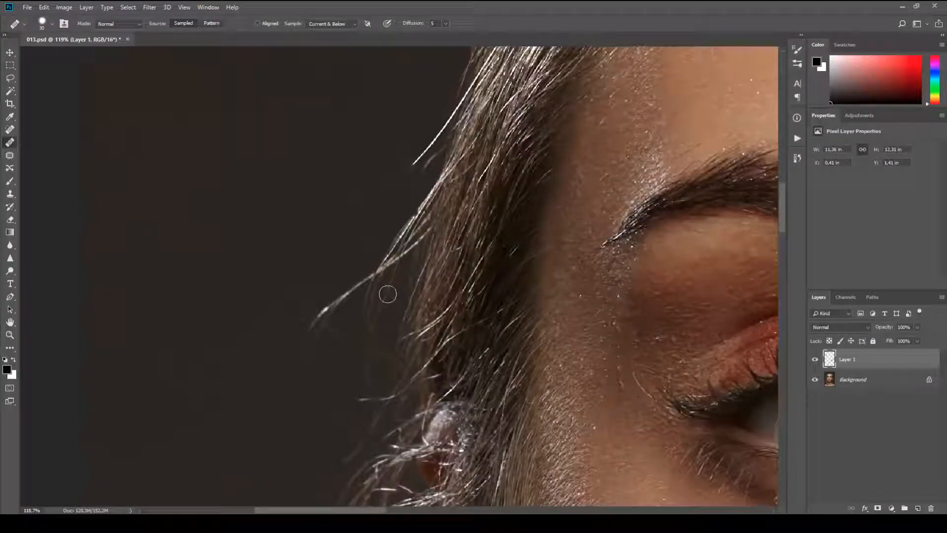
key(ctrl+z)
Step: Switch to the Clone Stamp tool and set its flow to 40% and brush hardness to 30%
click(10, 194)
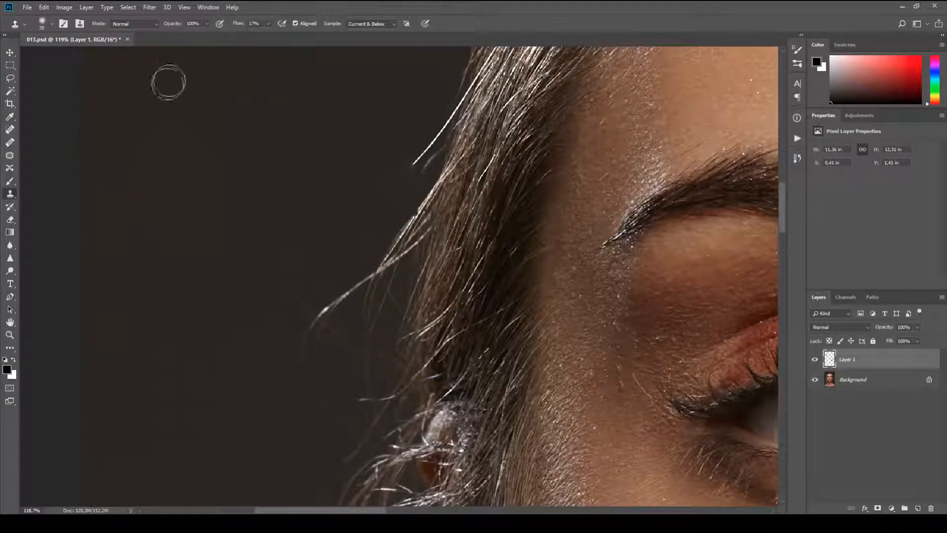
drag(241, 26, 253, 32)
click(51, 24)
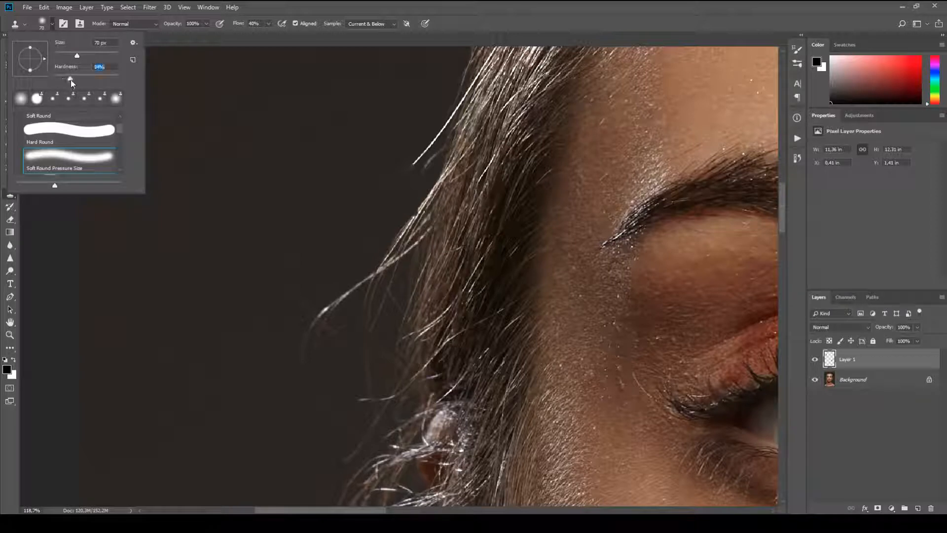
drag(70, 79, 74, 80)
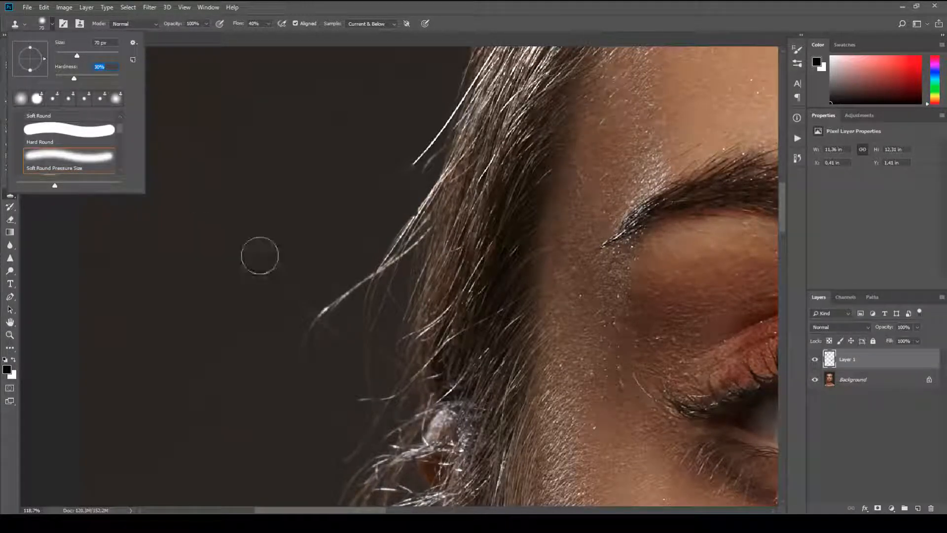
Step: Clone clean dark background over the long stray hair sticking out beside the temple, using a 15 px brush
alt+click(332, 210)
key(bracketleft)
key(bracketleft)
key(bracketleft)
key(bracketleft)
key(bracketleft)
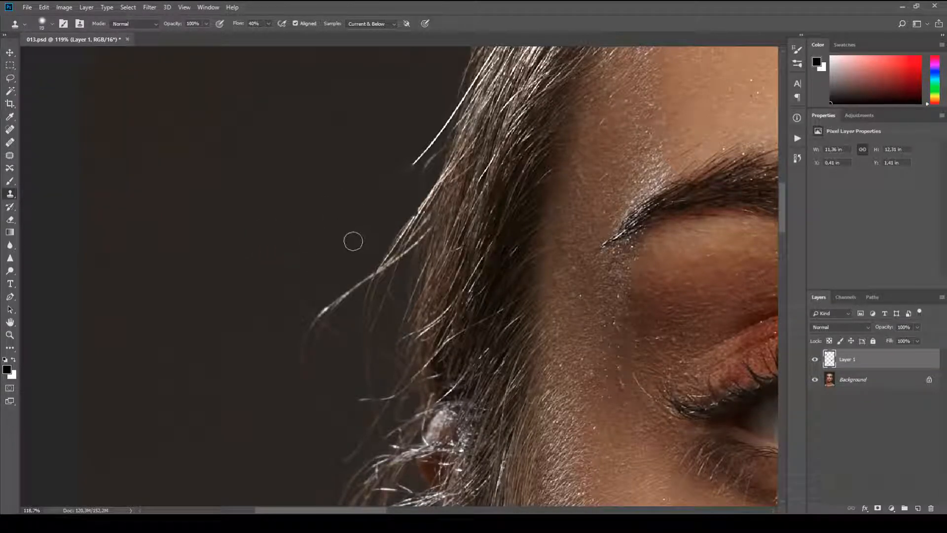
key(bracketleft)
key(bracketleft)
key(bracketleft)
key(bracketleft)
key(bracketleft)
drag(366, 276, 324, 315)
alt+click(342, 285)
alt+click(345, 285)
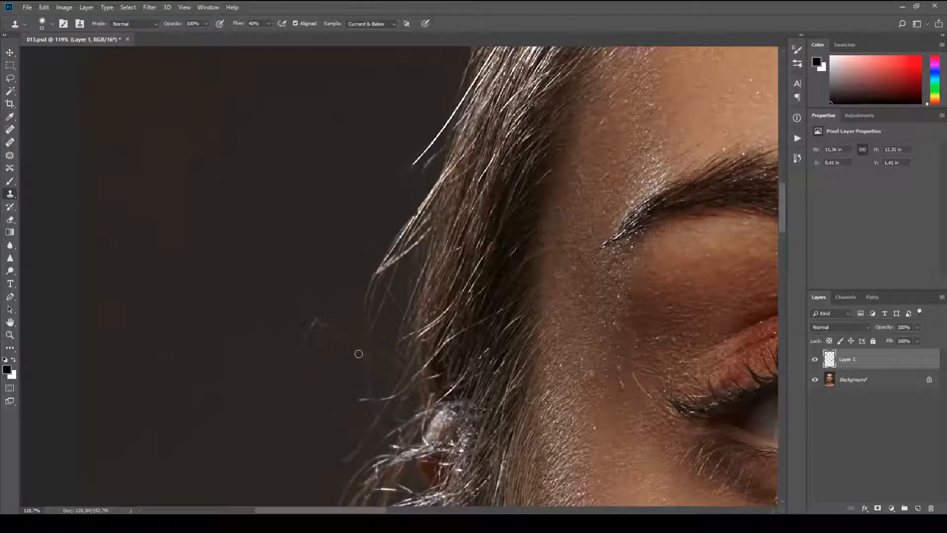
drag(347, 342, 335, 335)
Step: Heal the leftover traces of the stray hair in the dark background with the Healing Brush
click(10, 142)
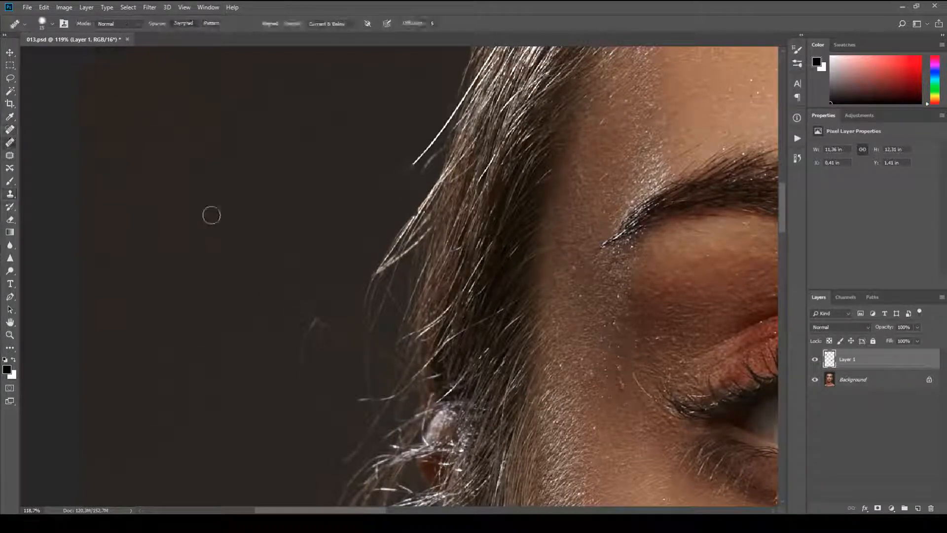
alt+click(274, 315)
mouse_move(307, 322)
mouse_down()
mouse_move(328, 327)
mouse_move(291, 313)
mouse_move(327, 333)
mouse_move(300, 276)
mouse_move(299, 296)
mouse_up()
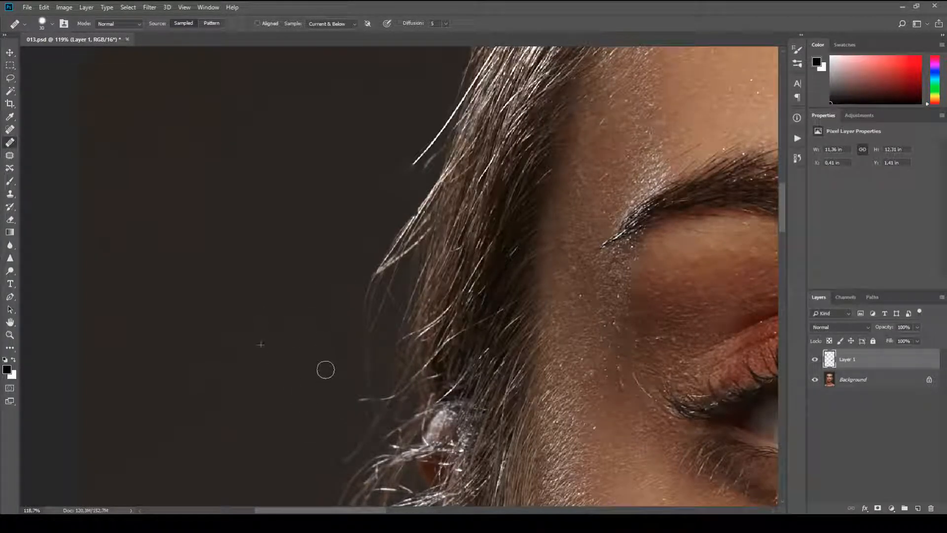
Step: Stamp all visible layers into a new top layer and convert it to a smart object
scroll(319, 372, down, 5)
scroll(385, 397, down, 4)
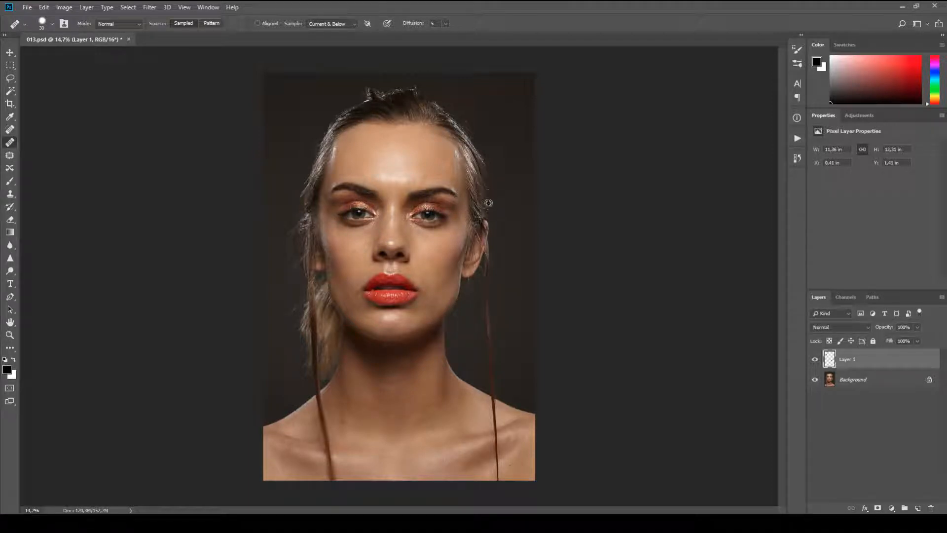
scroll(480, 212, up, 5)
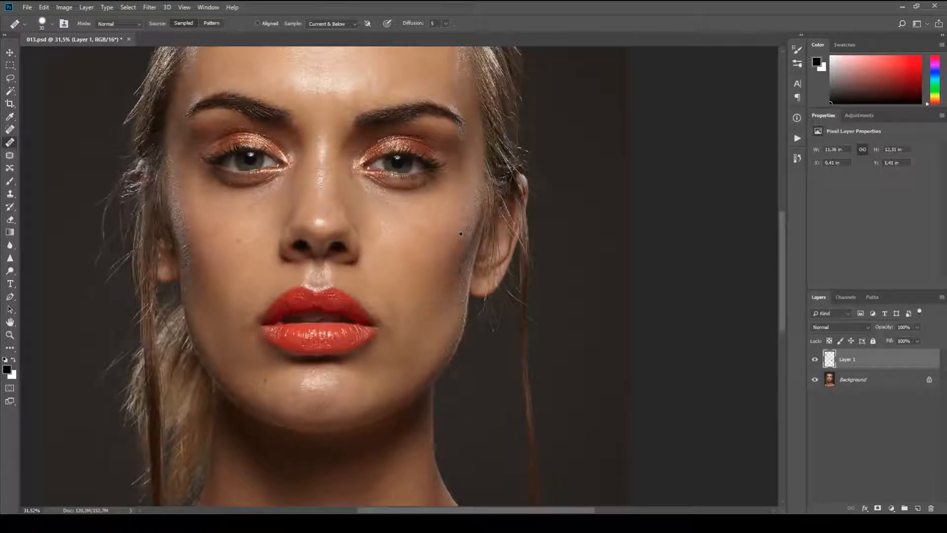
scroll(380, 252, down, 3)
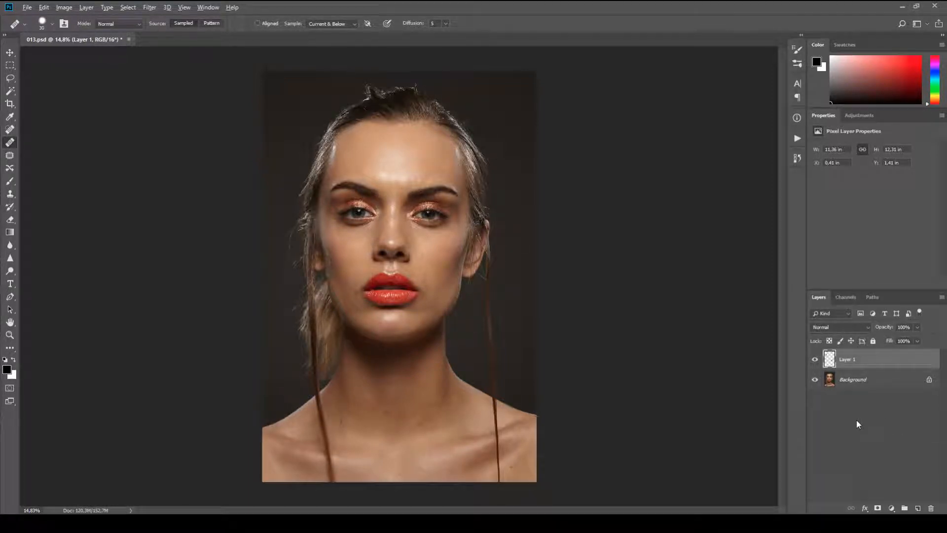
key(ctrl+shift+alt+e)
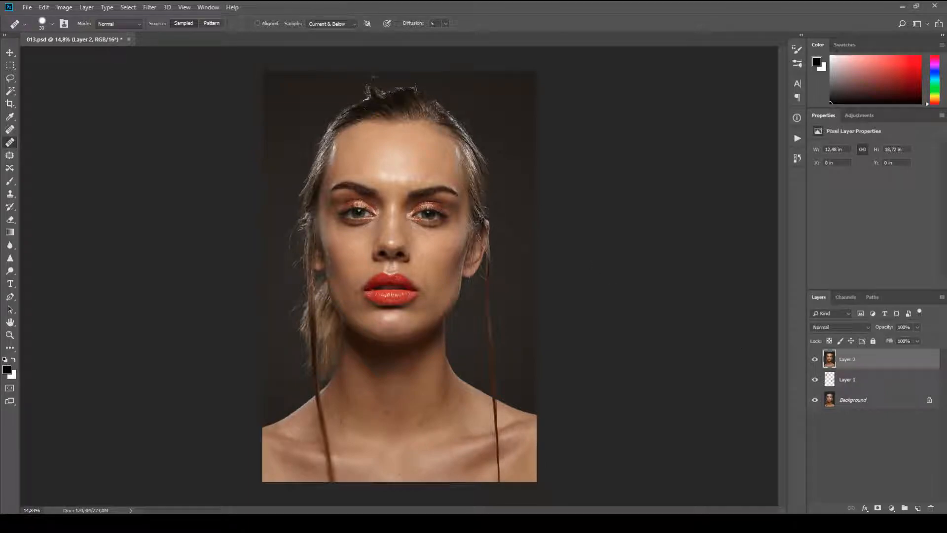
drag(379, 107, 427, 179)
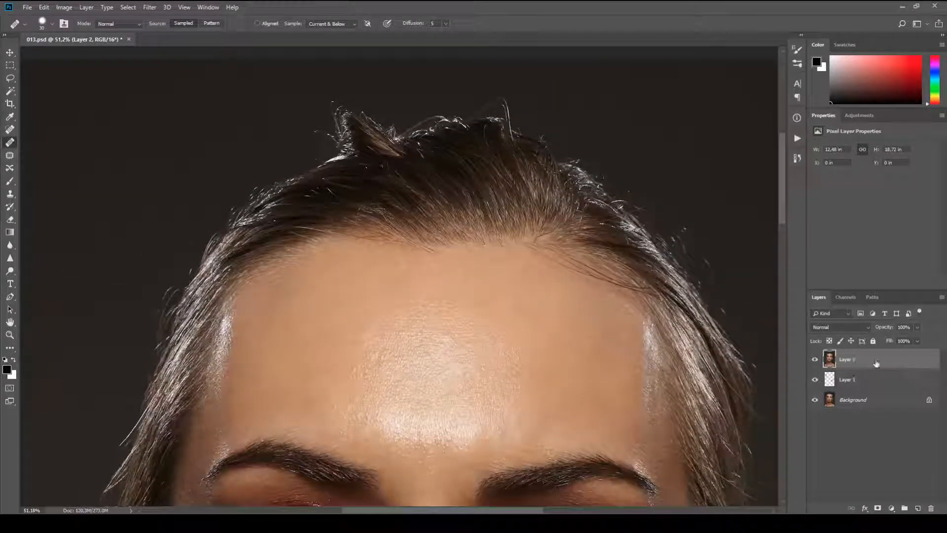
right_click(908, 364)
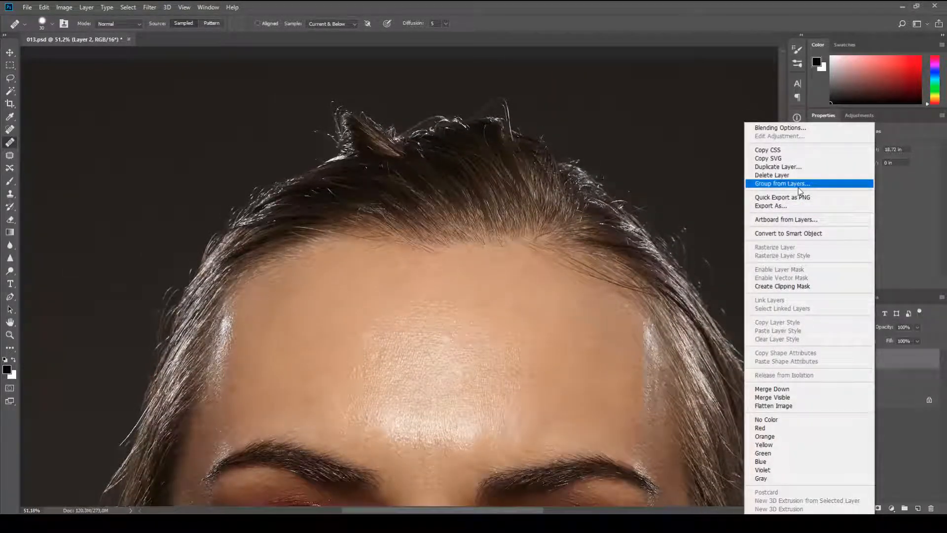
click(801, 235)
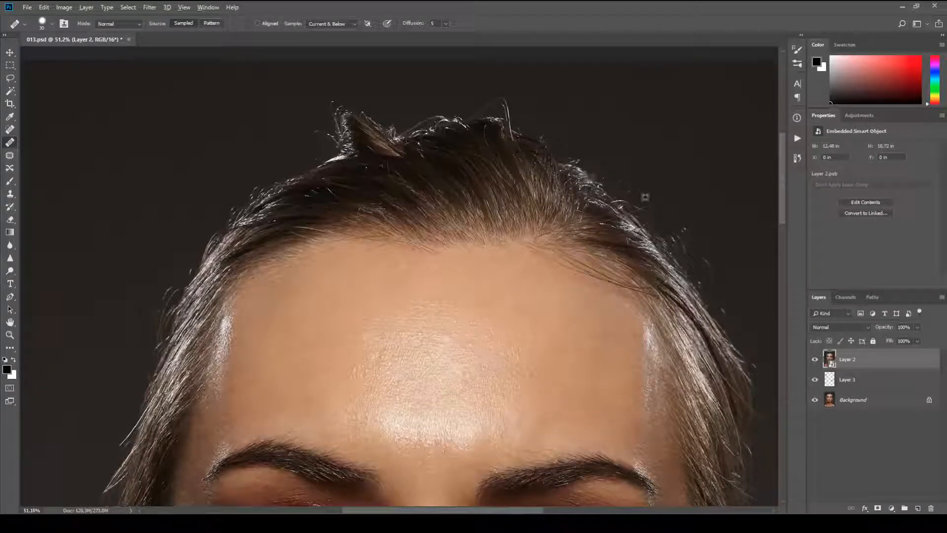
Step: Open the Liquify filter on the smart object and set the brush to size 400, density 26 and pressure 11
scroll(641, 196, down, 2)
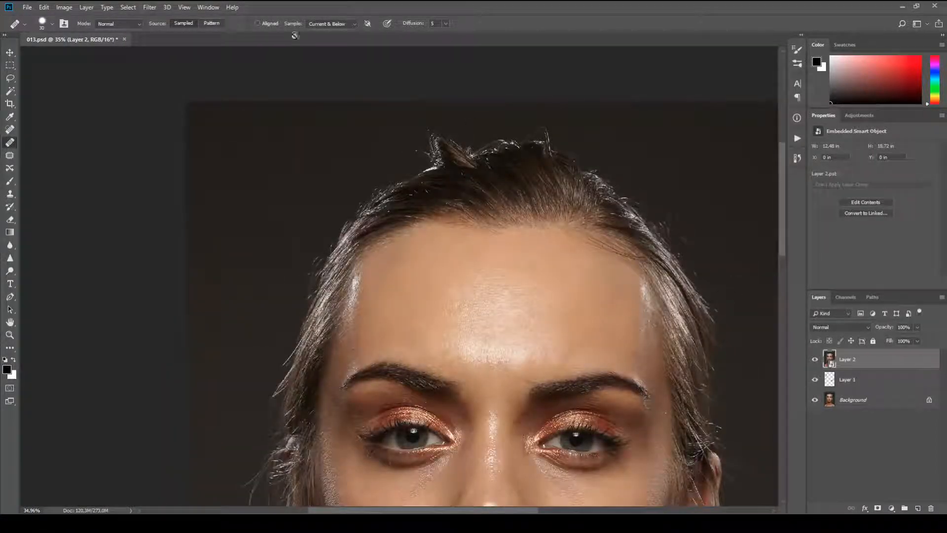
click(149, 8)
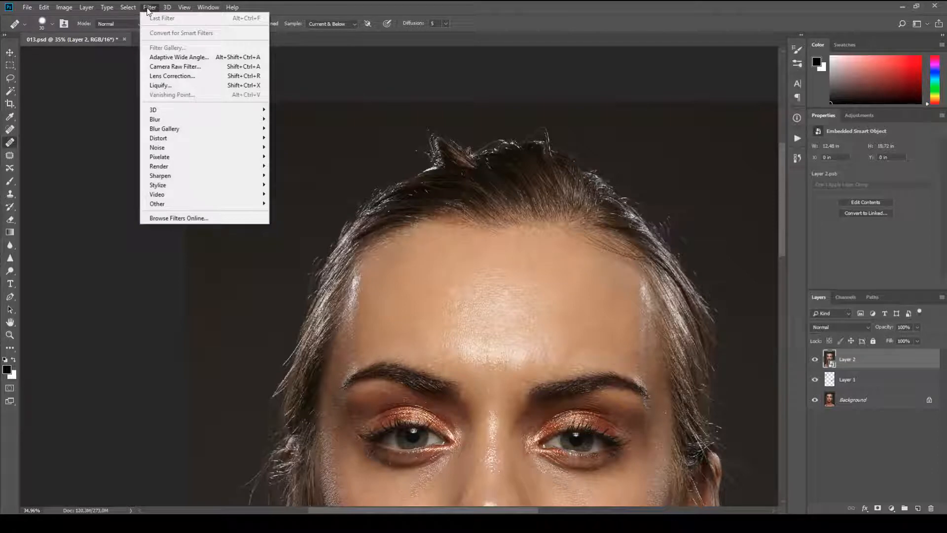
click(160, 85)
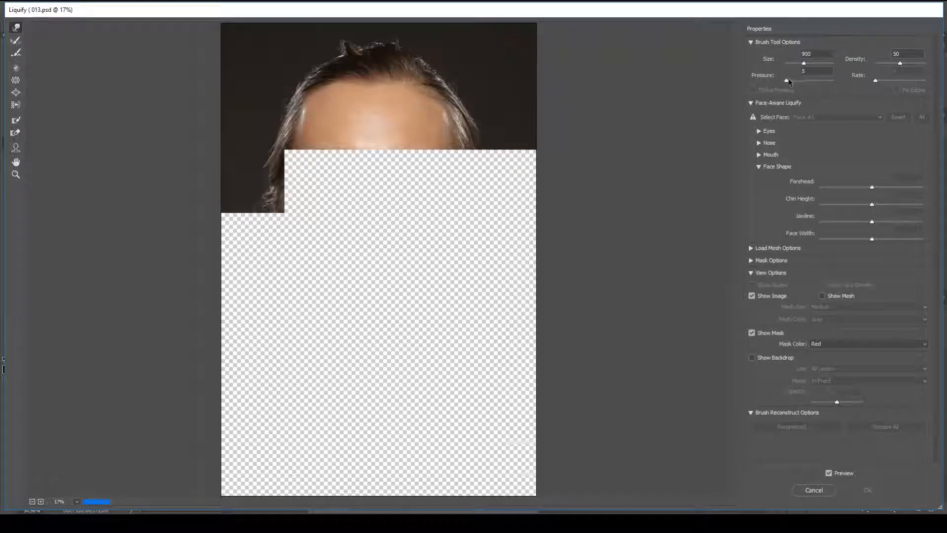
drag(900, 64, 887, 62)
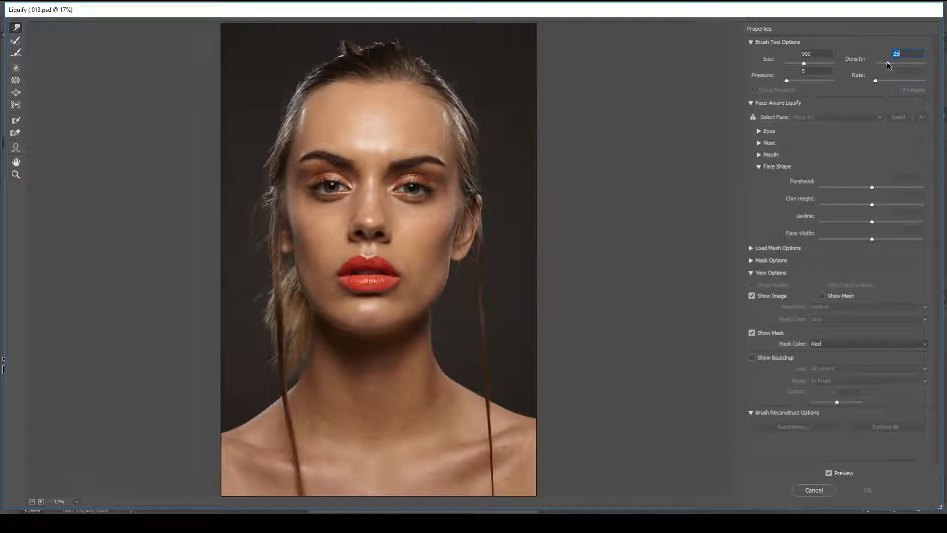
click(787, 80)
drag(787, 81, 789, 82)
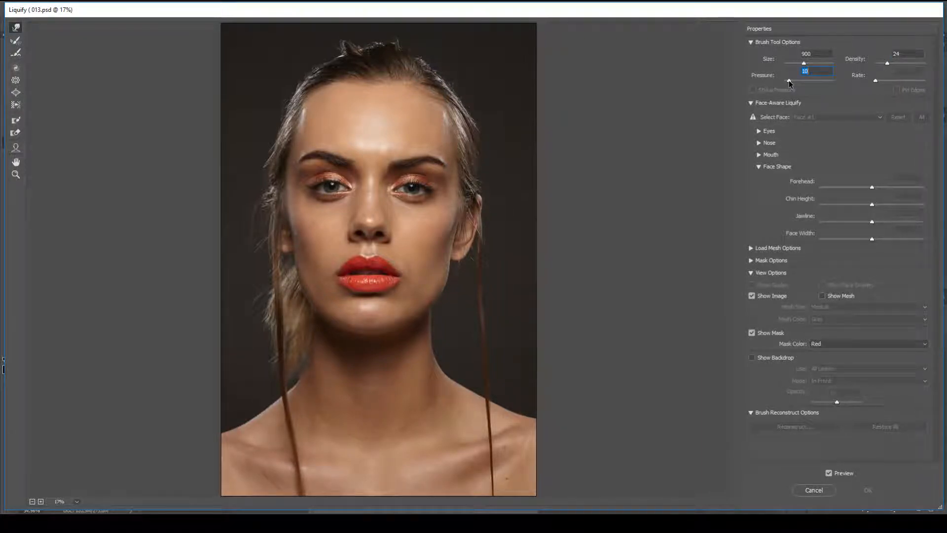
click(887, 63)
drag(887, 64, 889, 63)
key(bracketleft)
key(bracketleft)
key(bracketleft)
key(bracketleft)
key(bracketleft)
key(bracketleft)
key(bracketleft)
key(bracketleft)
key(bracketright)
key(bracketright)
key(bracketright)
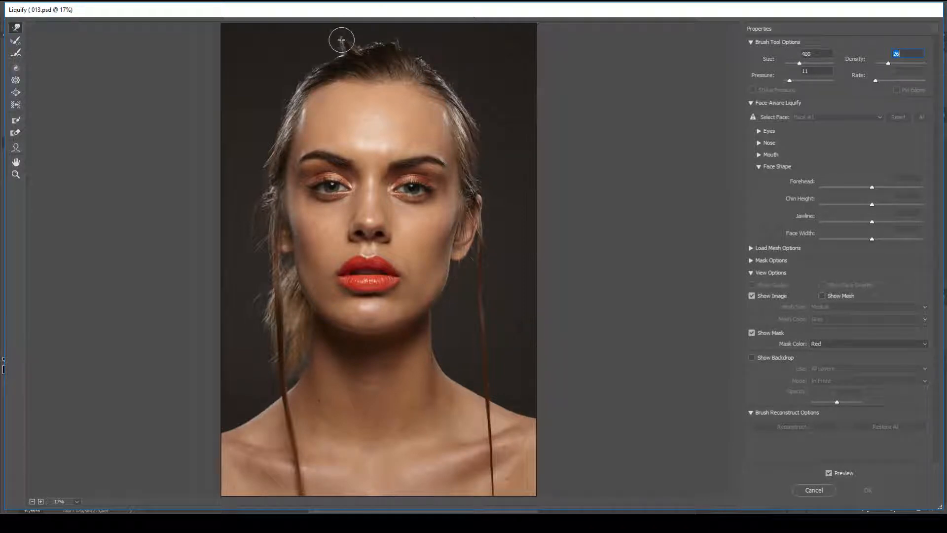
Step: Push the hair tufts sticking up on the crown into a smooth head outline and apply the Liquify filter
drag(342, 40, 343, 40)
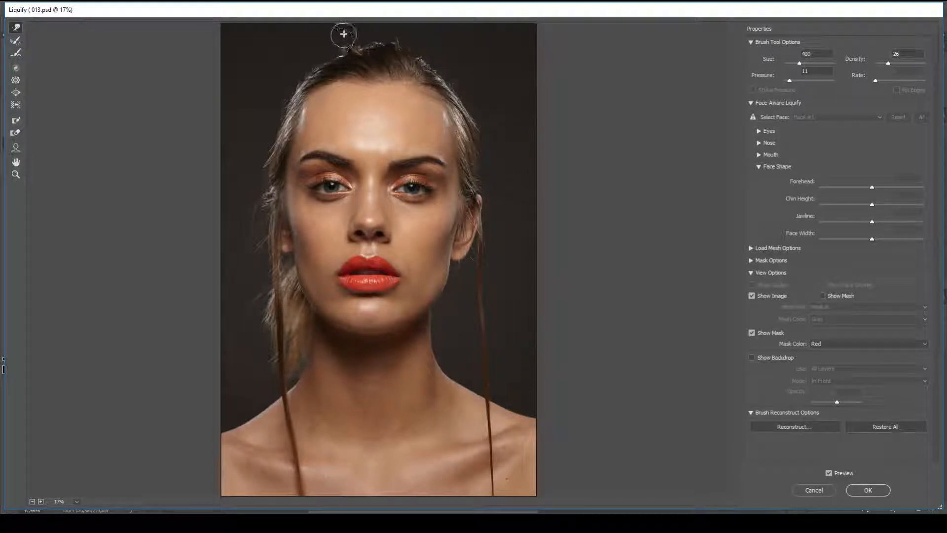
drag(341, 26, 341, 34)
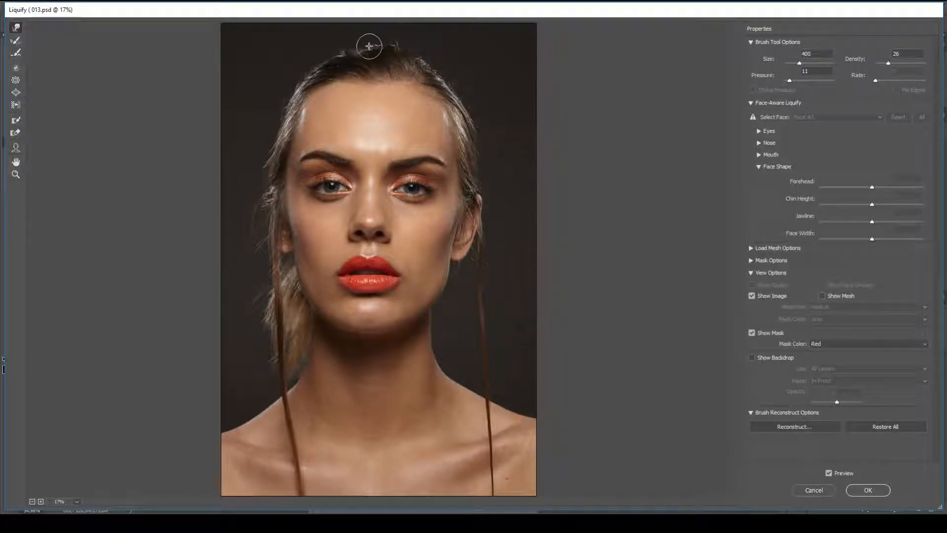
mouse_move(398, 47)
mouse_down()
mouse_move(395, 38)
mouse_move(355, 40)
mouse_move(327, 58)
mouse_up()
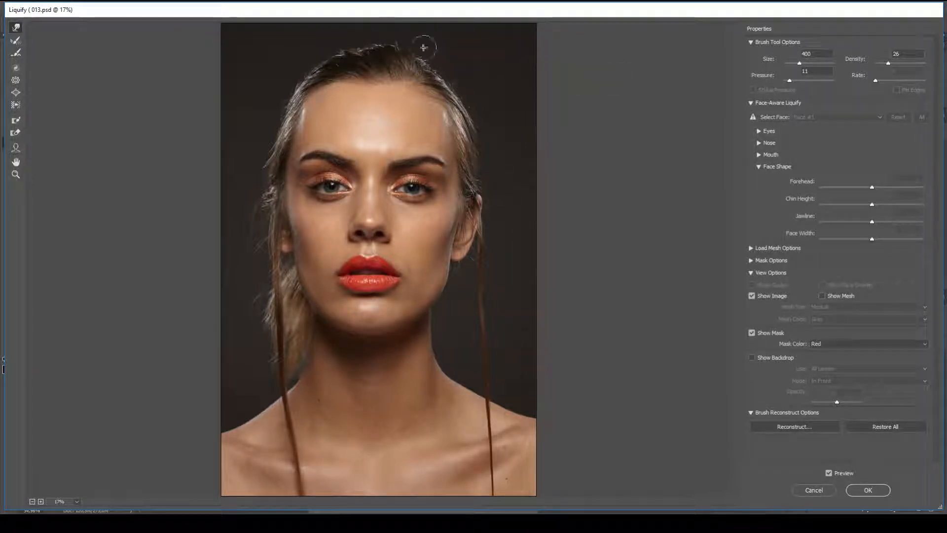
mouse_move(400, 38)
mouse_down()
mouse_move(369, 46)
mouse_move(394, 43)
mouse_up()
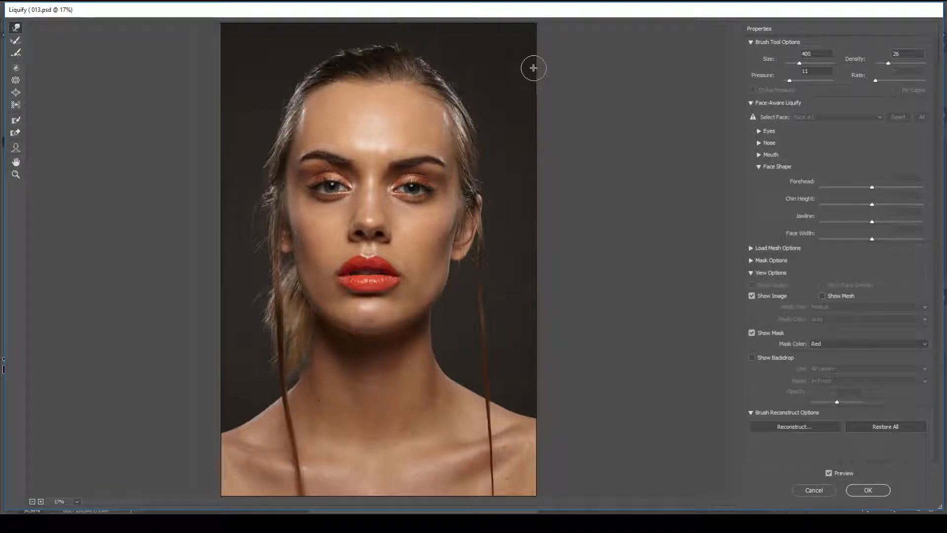
click(867, 490)
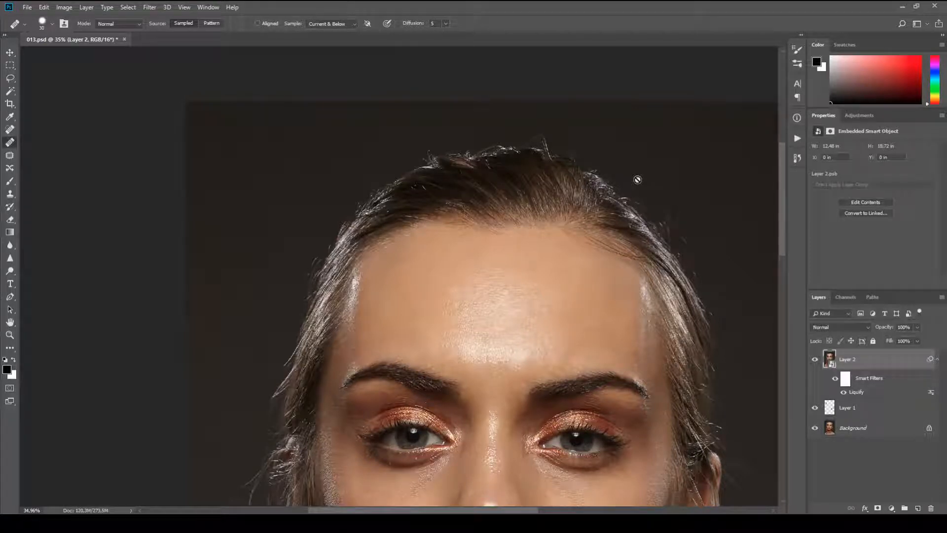
click(816, 362)
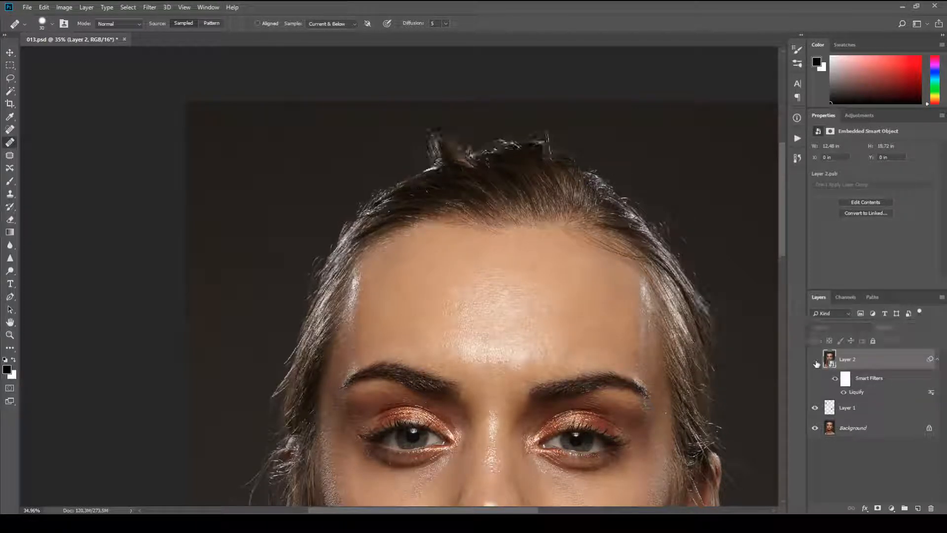
click(816, 362)
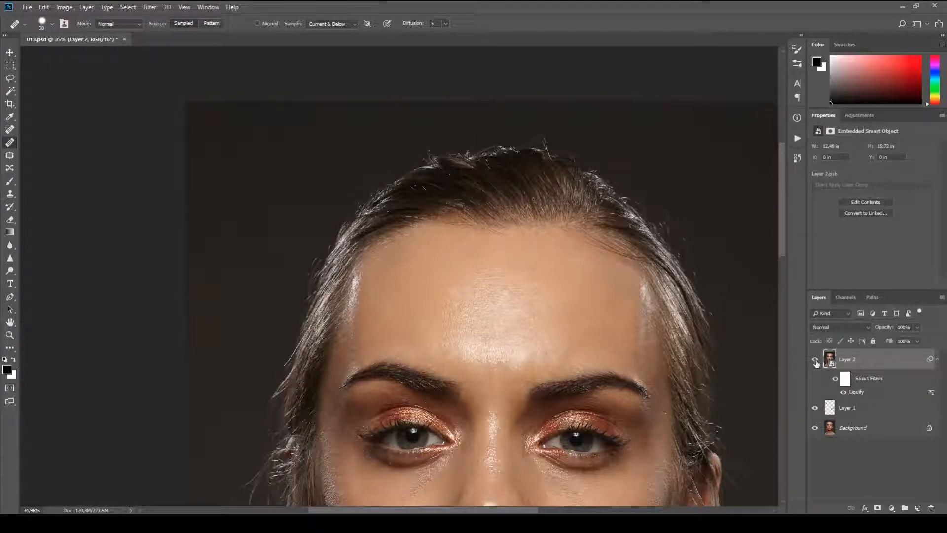
click(816, 360)
click(815, 360)
Step: Add a new empty layer and clone out the thin loose hair arching above the crown on it
click(917, 508)
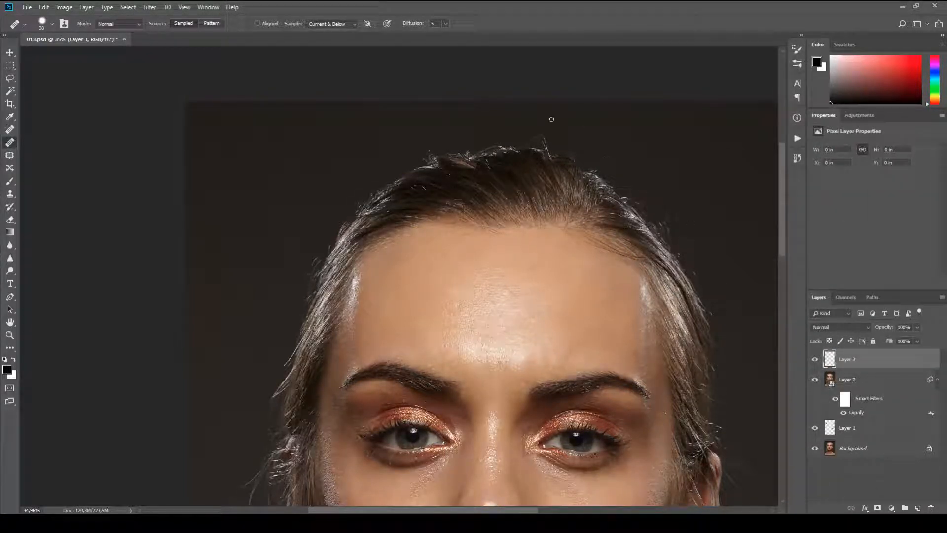
scroll(573, 128, up, 5)
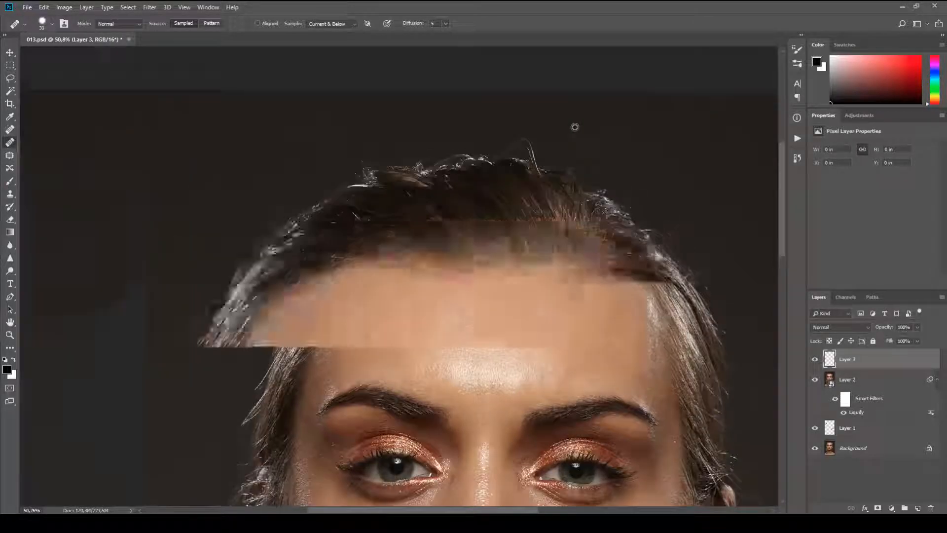
click(10, 193)
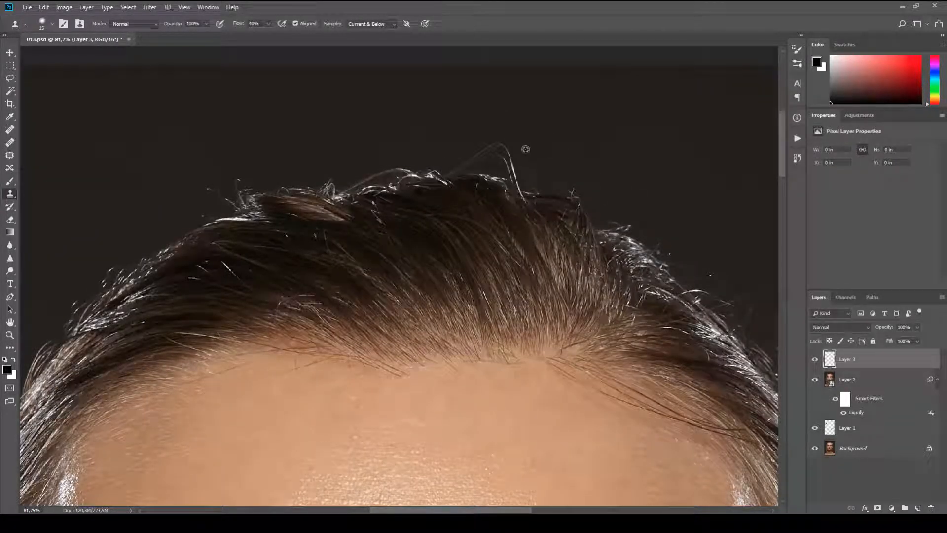
alt+click(526, 149)
drag(507, 151, 501, 143)
click(484, 156)
mouse_move(483, 156)
mouse_down()
mouse_move(450, 169)
mouse_move(461, 166)
mouse_up()
scroll(596, 232, down, 2)
scroll(596, 232, down, 5)
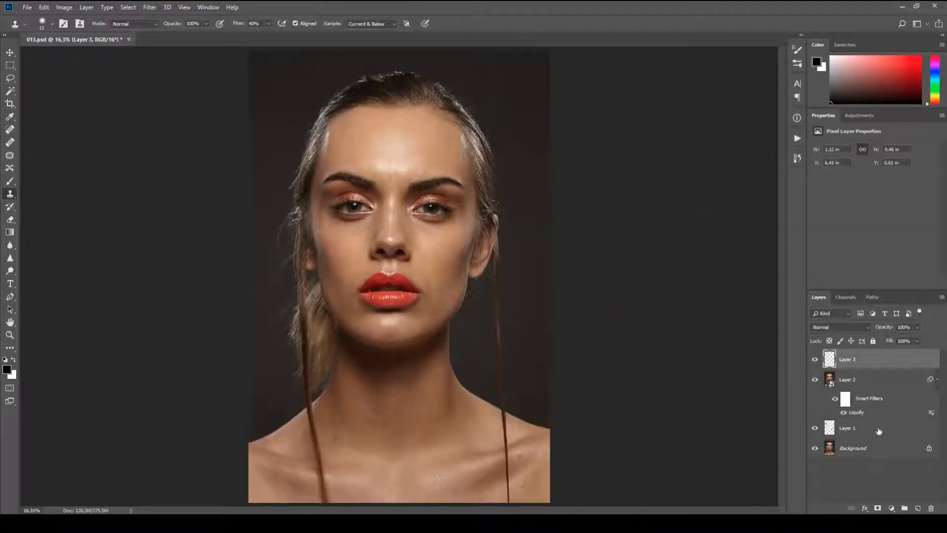
click(817, 379)
Step: Add a Hue/Saturation adjustment layer and set the saturation of the Reds to -22
click(892, 508)
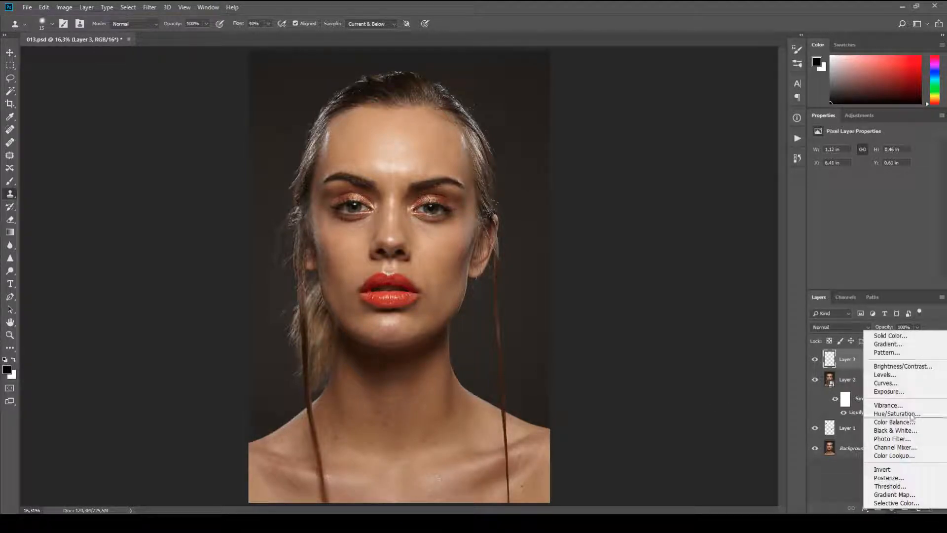
click(913, 414)
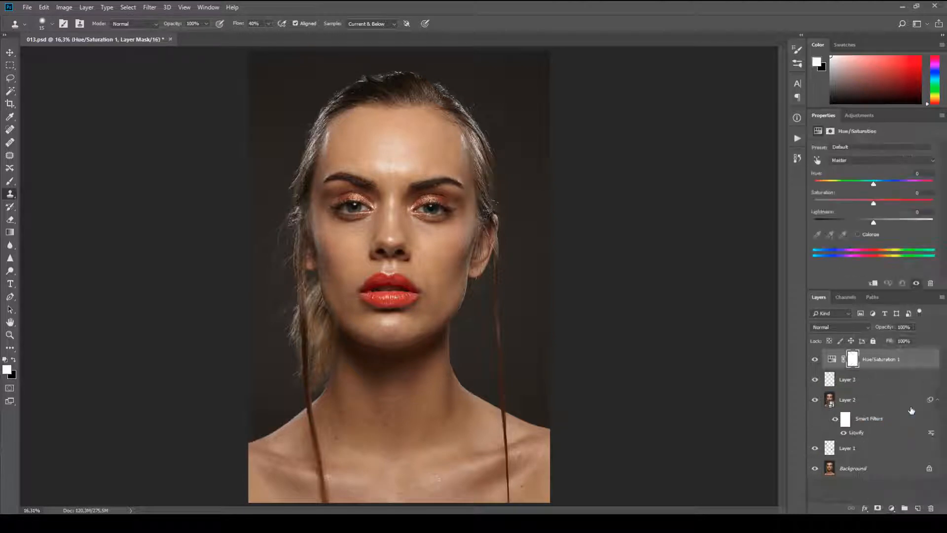
click(865, 167)
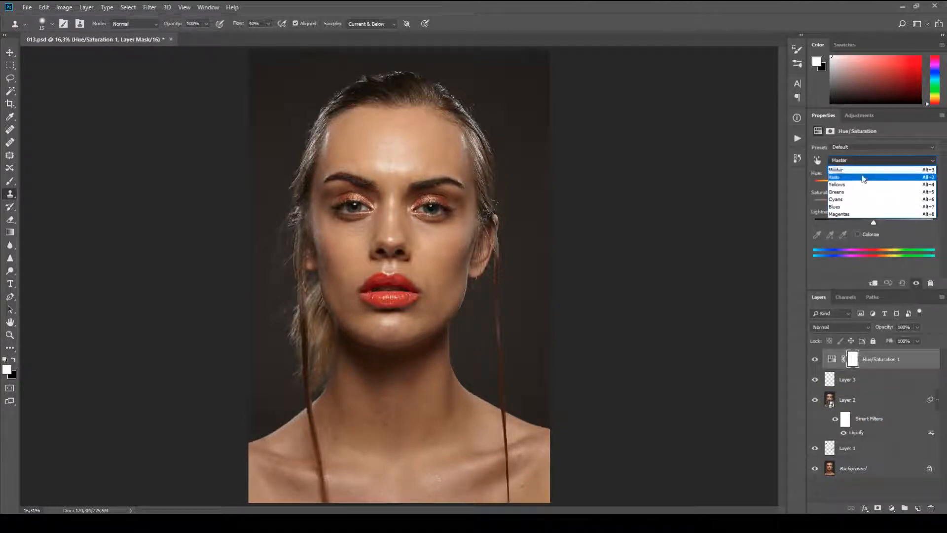
click(863, 177)
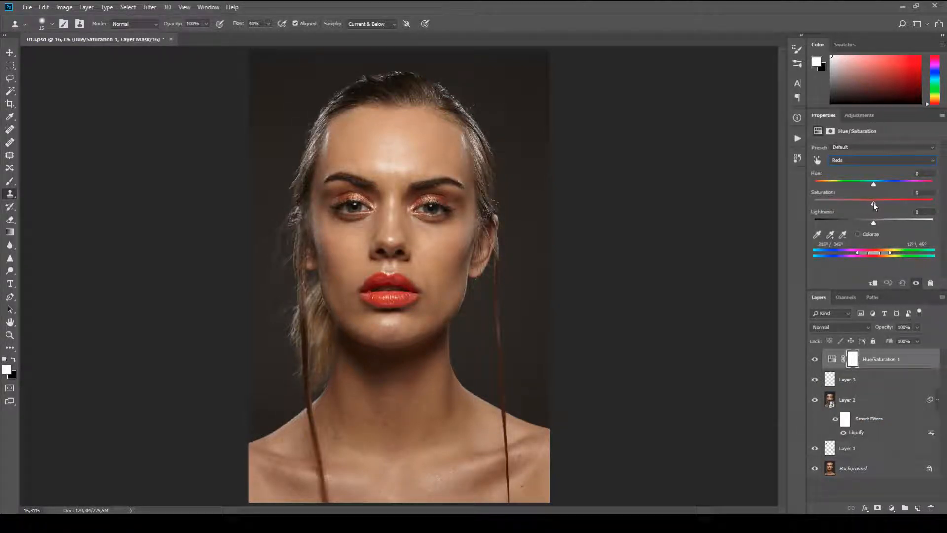
drag(874, 202, 861, 203)
Step: Invert the Hue/Saturation mask and paint white with an enlarged soft brush over both sides of the chest and shoulders
key(ctrl+i)
click(10, 181)
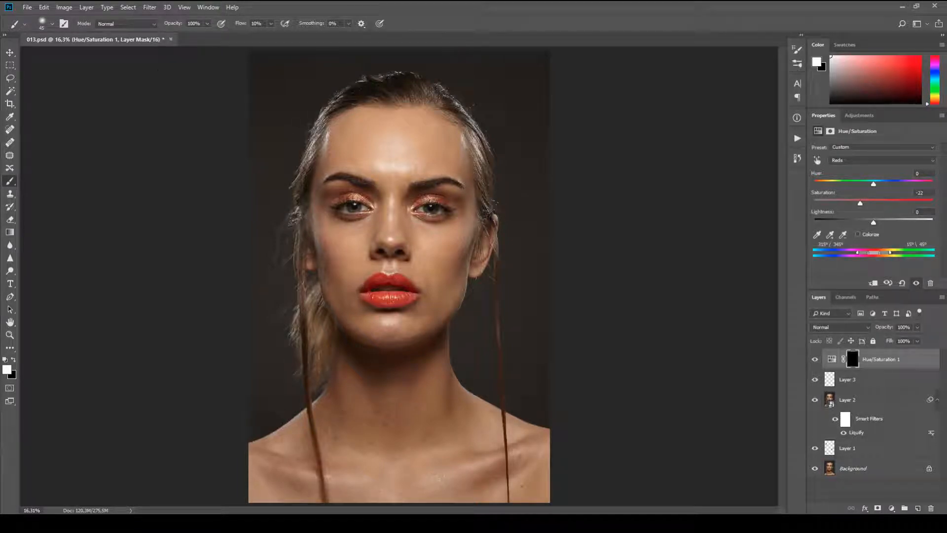
key(bracketright)
key(bracketright)
key(bracketright)
key(bracketright)
key(bracketright)
key(bracketright)
key(bracketright)
key(bracketright)
key(bracketright)
key(bracketright)
key(bracketright)
mouse_move(483, 485)
mouse_down()
mouse_move(521, 459)
mouse_move(529, 440)
mouse_up()
mouse_move(515, 449)
mouse_down()
mouse_move(486, 456)
mouse_move(528, 441)
mouse_up()
mouse_move(314, 469)
mouse_down()
mouse_move(271, 452)
mouse_move(306, 466)
mouse_up()
Step: Set the Hue/Saturation layer's opacity to 82% and paint its mask over the neck below the chin with a smaller brush
drag(888, 327, 878, 329)
key(bracketleft)
key(bracketleft)
key(bracketleft)
mouse_move(407, 388)
mouse_down()
mouse_move(361, 373)
mouse_move(428, 361)
mouse_move(450, 345)
mouse_move(382, 323)
mouse_move(352, 327)
mouse_move(413, 342)
mouse_move(363, 340)
mouse_move(401, 346)
mouse_move(383, 344)
mouse_move(420, 341)
mouse_move(435, 330)
mouse_move(410, 340)
mouse_move(452, 314)
mouse_move(401, 339)
mouse_up()
key(bracketleft)
click(816, 360)
click(816, 360)
click(816, 361)
click(816, 361)
click(816, 360)
click(816, 360)
Step: Stamp all visible layers into a new top layer and reselect the Hue/Saturation adjustment layer
key(ctrl+alt+shift+e)
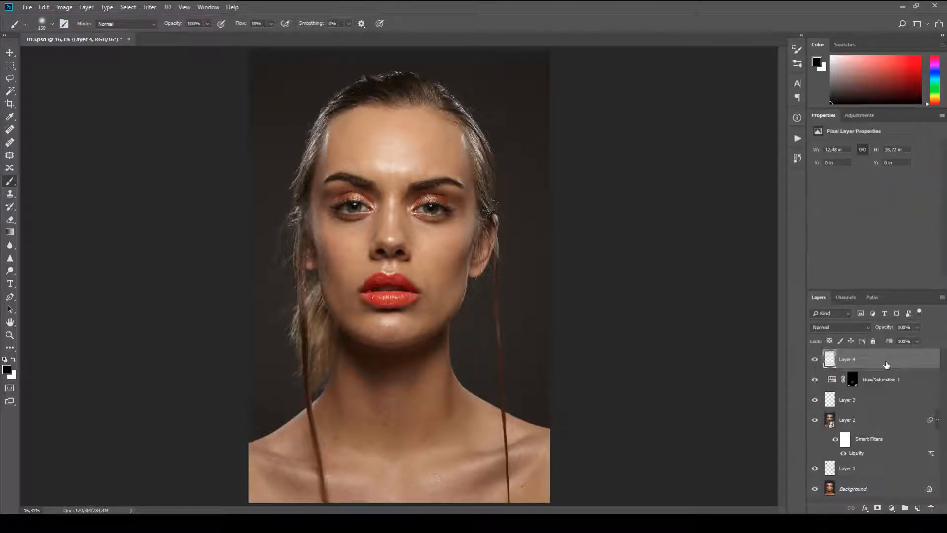
click(910, 387)
key(x)
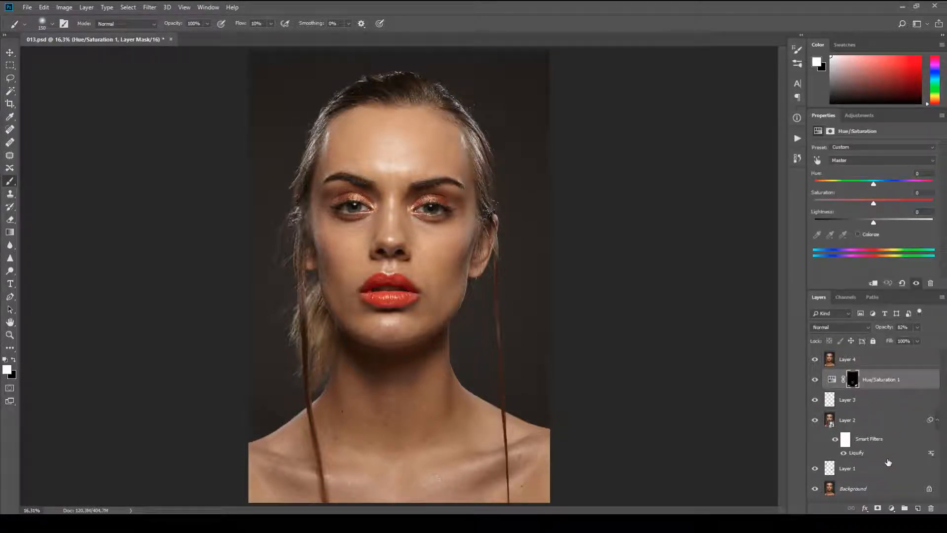
Step: Group the layers from the Hue/Saturation adjustment down to Layer 1 and name the group "Clean up"
shift+click(890, 468)
key(ctrl+g)
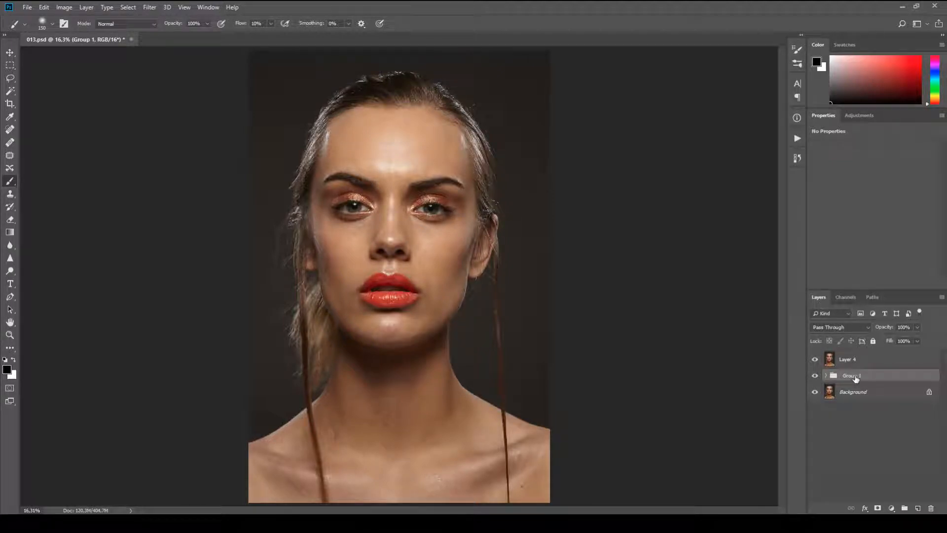
double_click(856, 377)
text(Clean up)
Step: Rename the stamped top layer "Base" and convert it to a smart object
click(849, 361)
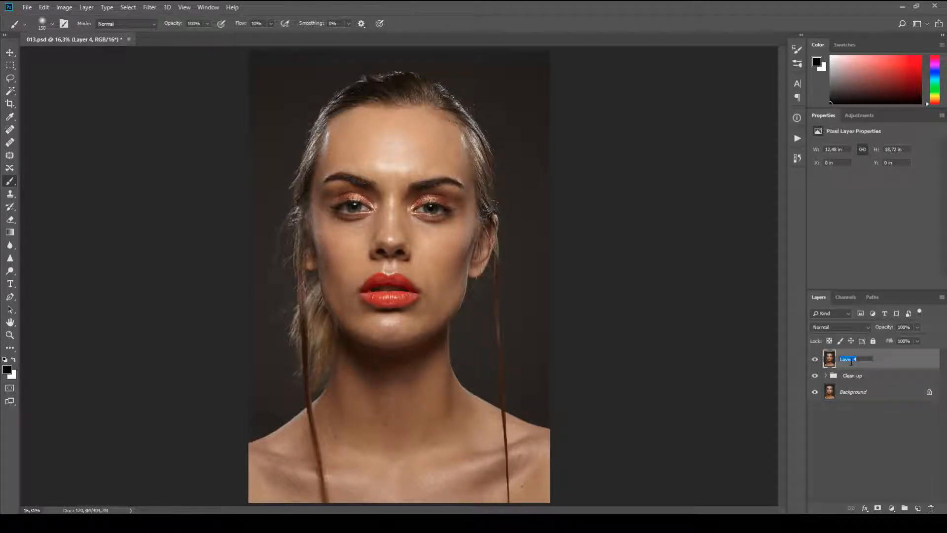
text(Bl)
drag(844, 359, 847, 360)
text(ase)
key(Return)
right_click(867, 360)
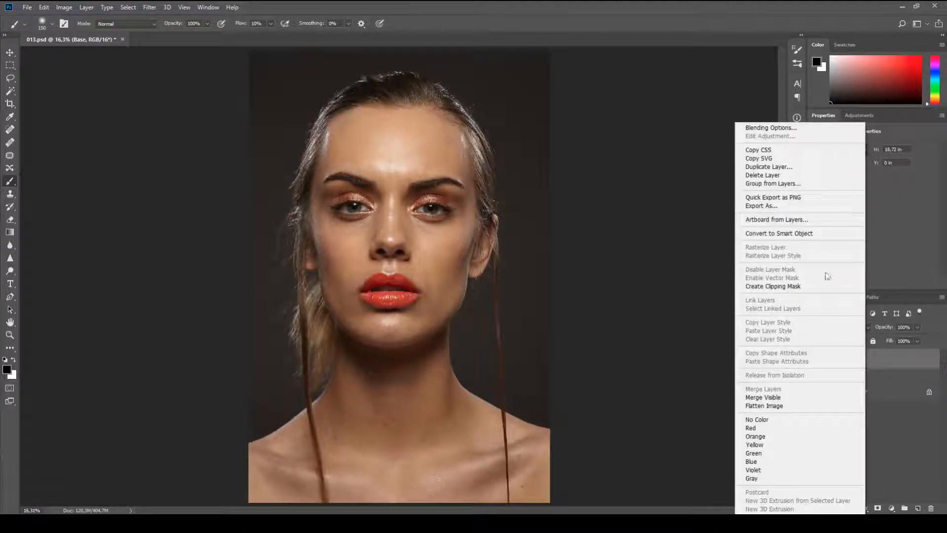
click(806, 233)
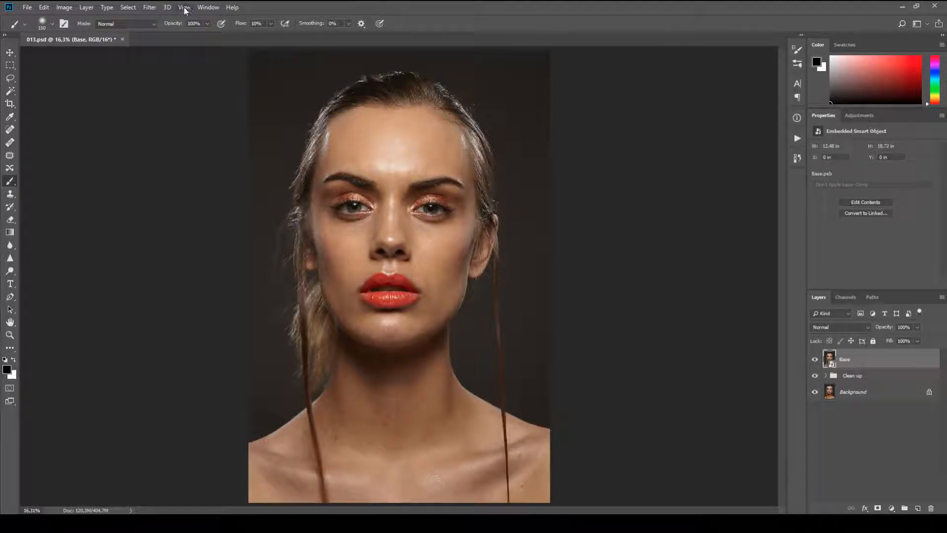
Step: Duplicate the Base smart object twice
click(150, 8)
click(188, 68)
key(ctrl+j)
key(ctrl+j)
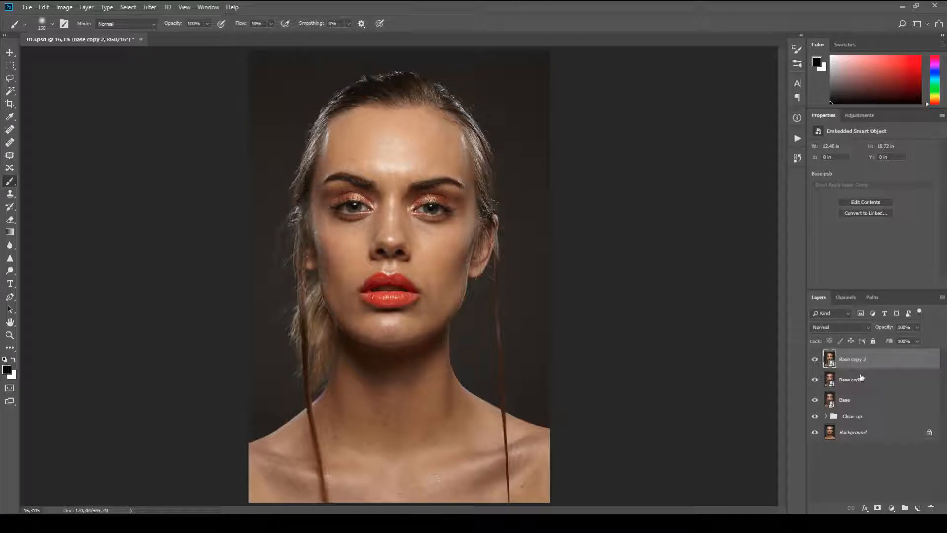
Step: Group the two Base copies and name the group "FS"
shift+click(871, 383)
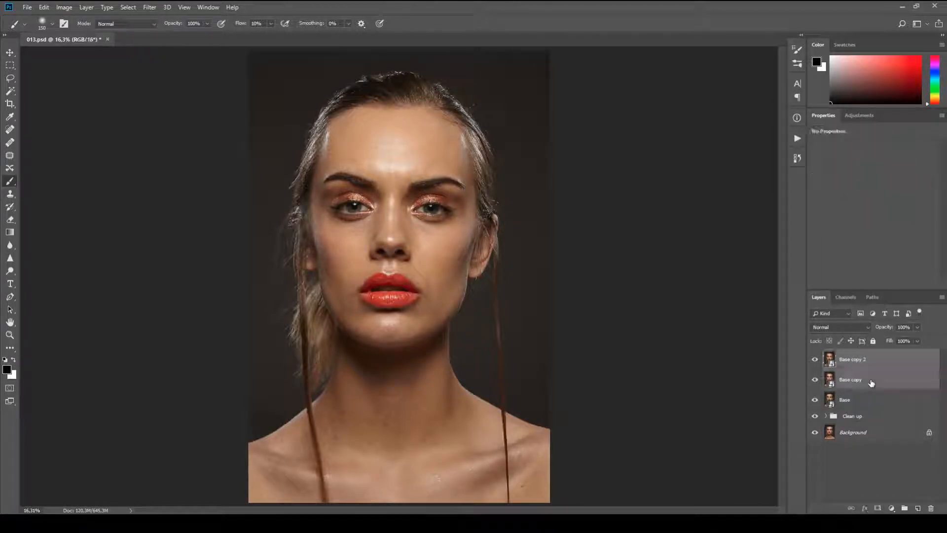
key(ctrl+g)
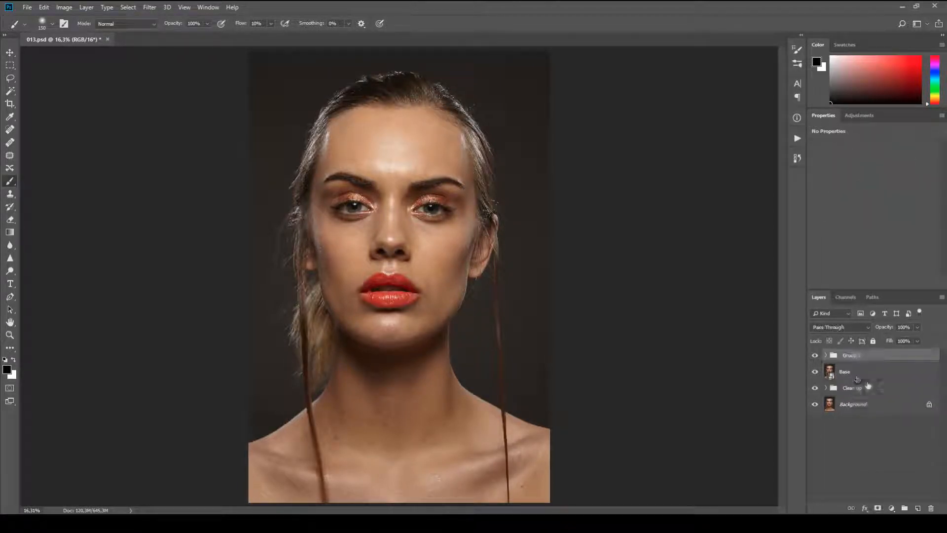
double_click(862, 357)
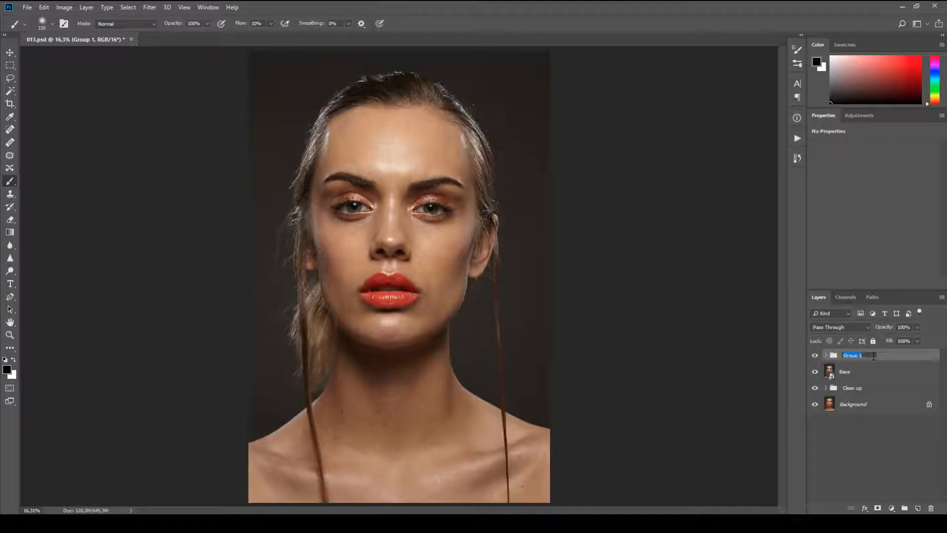
text(FS)
Step: Rename the lower copy in the FS group "Low" and the upper copy "High"
click(826, 356)
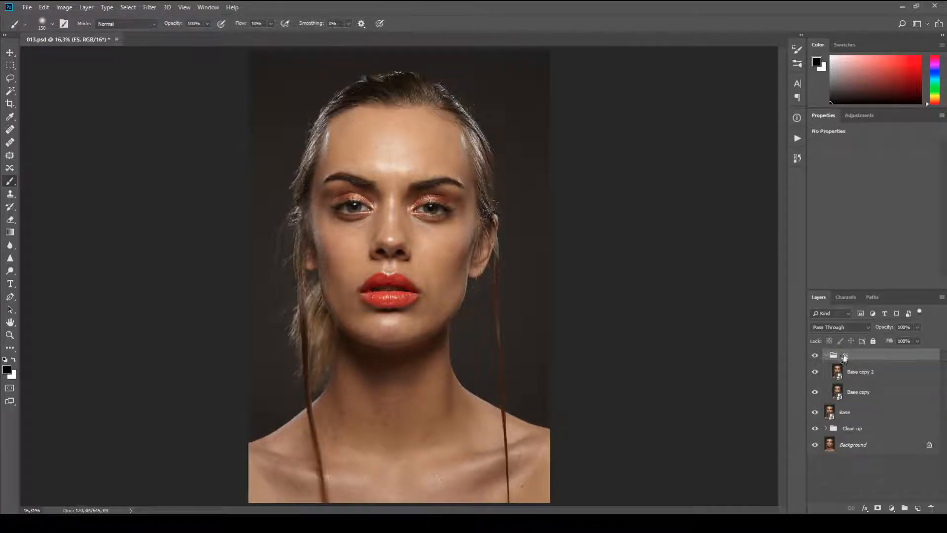
click(871, 394)
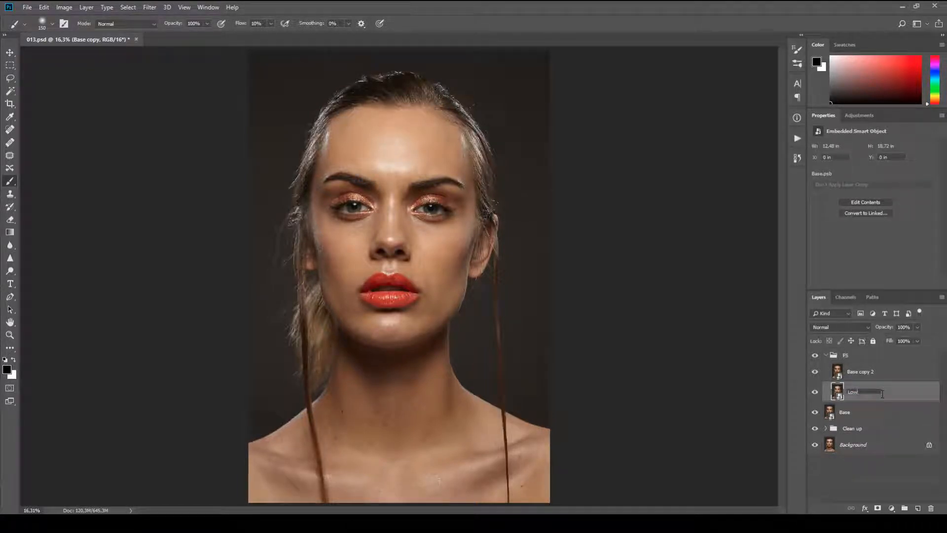
text(Low)
key(Return)
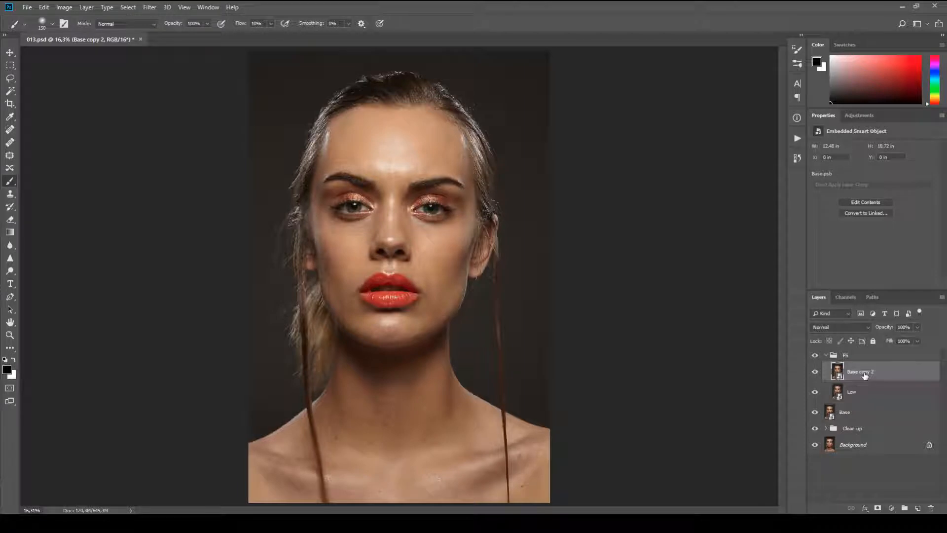
double_click(865, 375)
text(High)
key(Return)
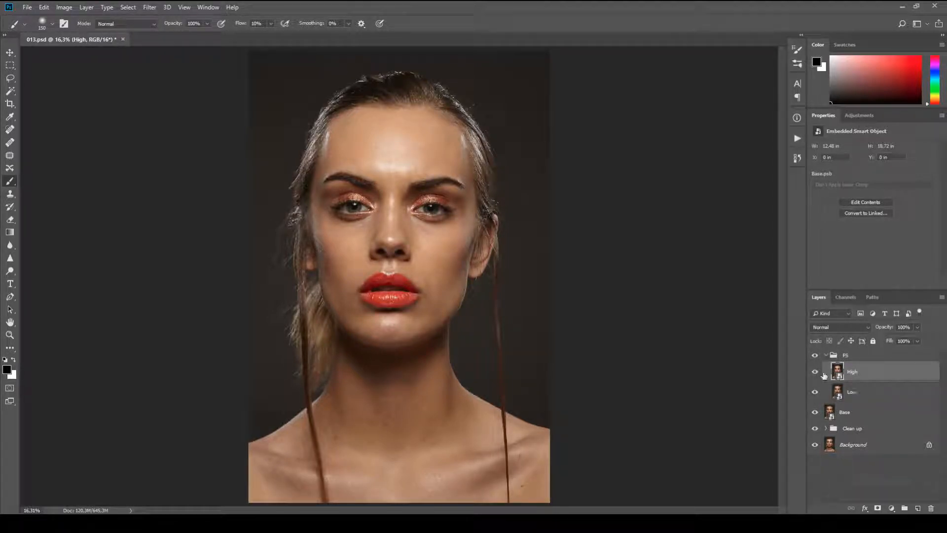
Step: Hide the High layer and apply a Gaussian Blur with a radius of 6.6 pixels to the Low layer
click(816, 371)
click(864, 392)
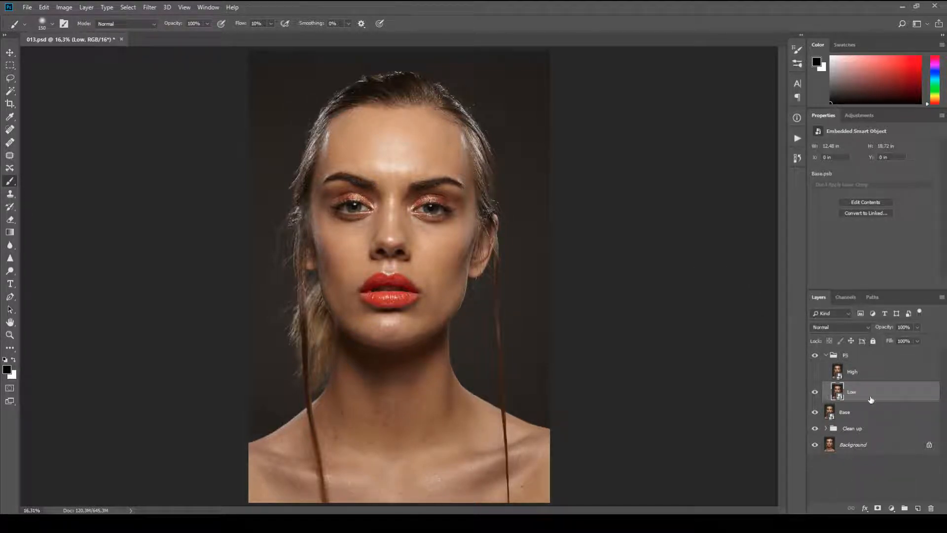
click(150, 7)
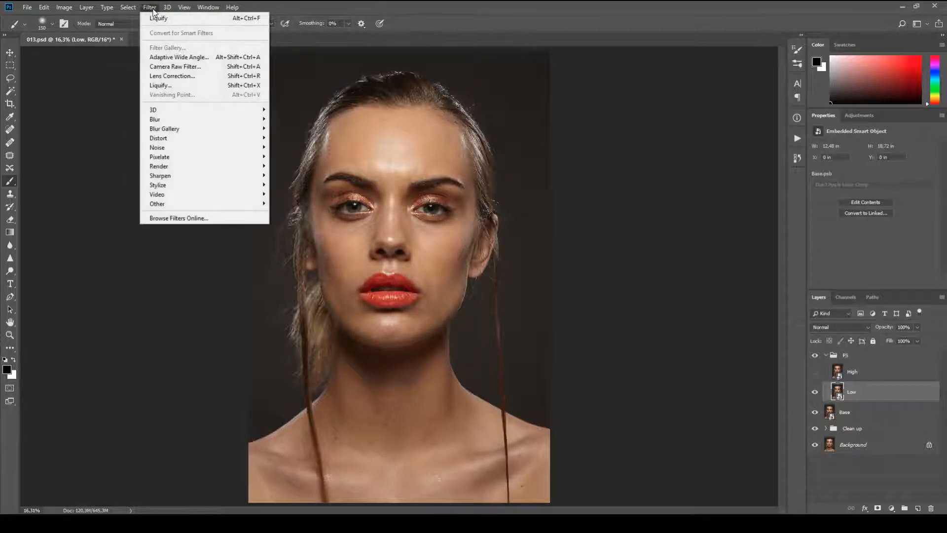
mouse_move(182, 119)
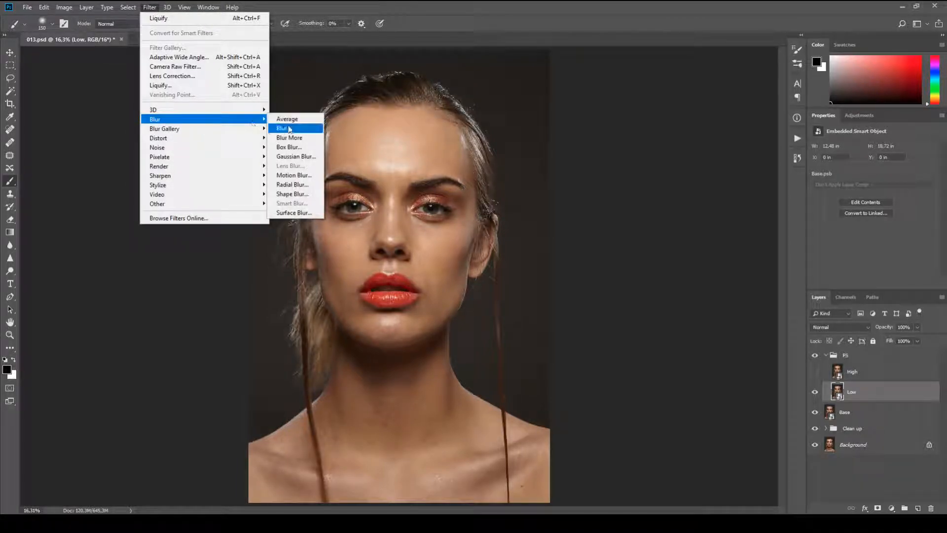
click(296, 156)
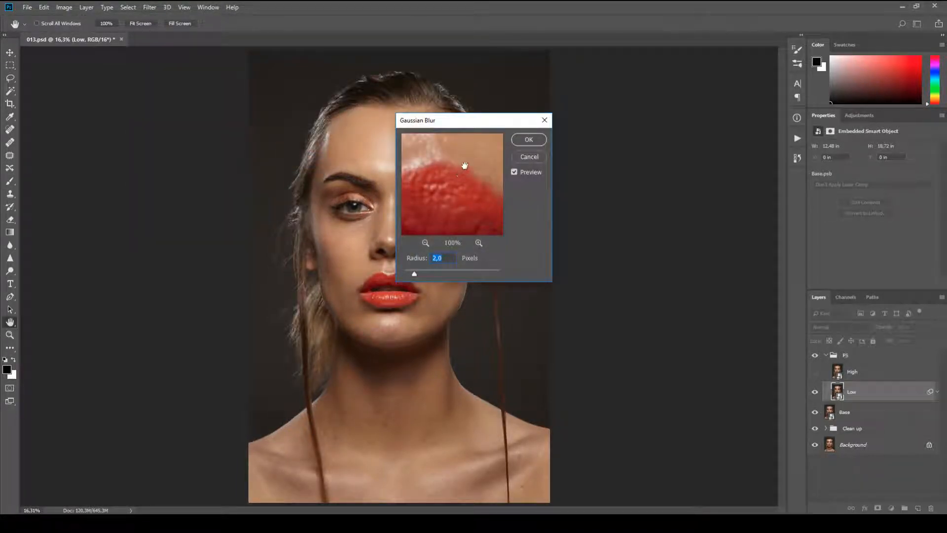
drag(465, 166, 442, 242)
drag(485, 178, 484, 201)
mouse_move(474, 163)
mouse_down()
mouse_move(477, 210)
mouse_move(429, 181)
mouse_move(478, 181)
mouse_up()
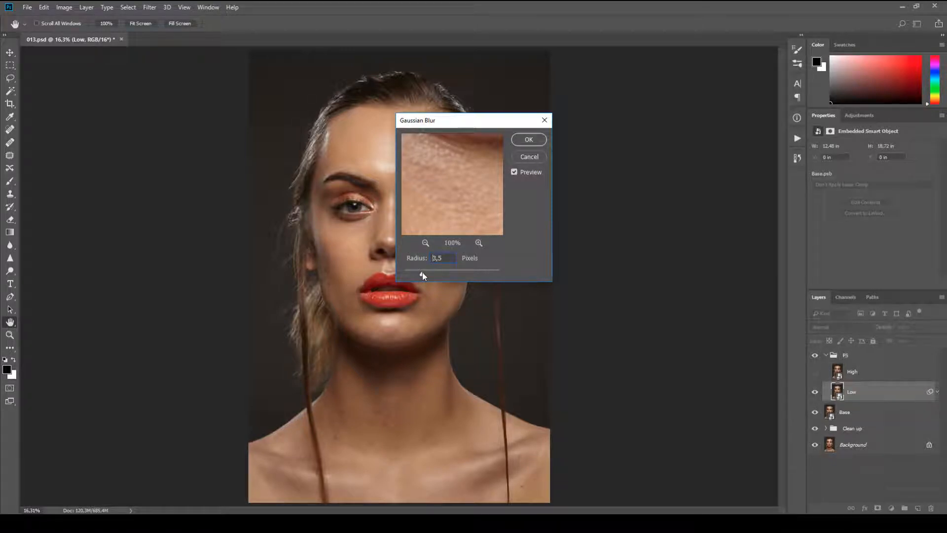
drag(423, 273, 432, 272)
drag(458, 169, 505, 212)
drag(430, 158, 476, 230)
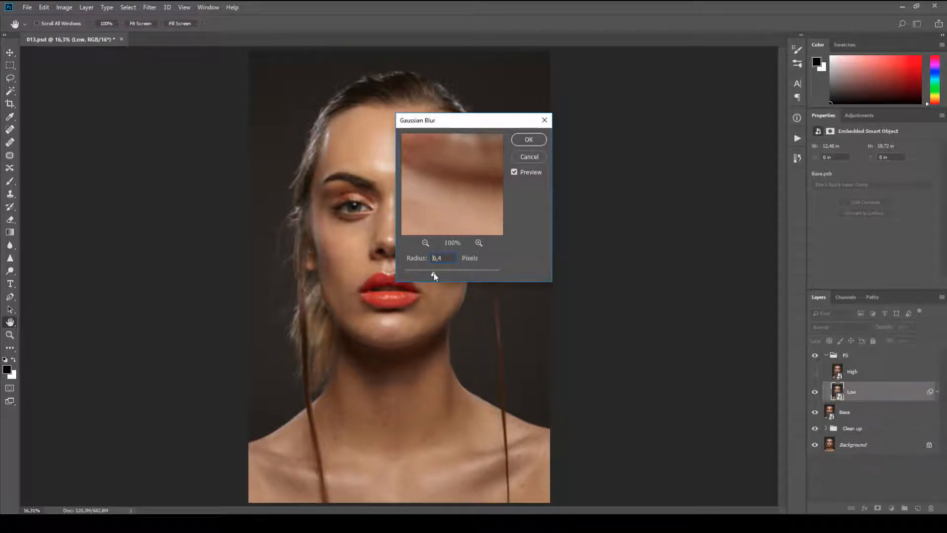
drag(434, 273, 435, 273)
click(357, 221)
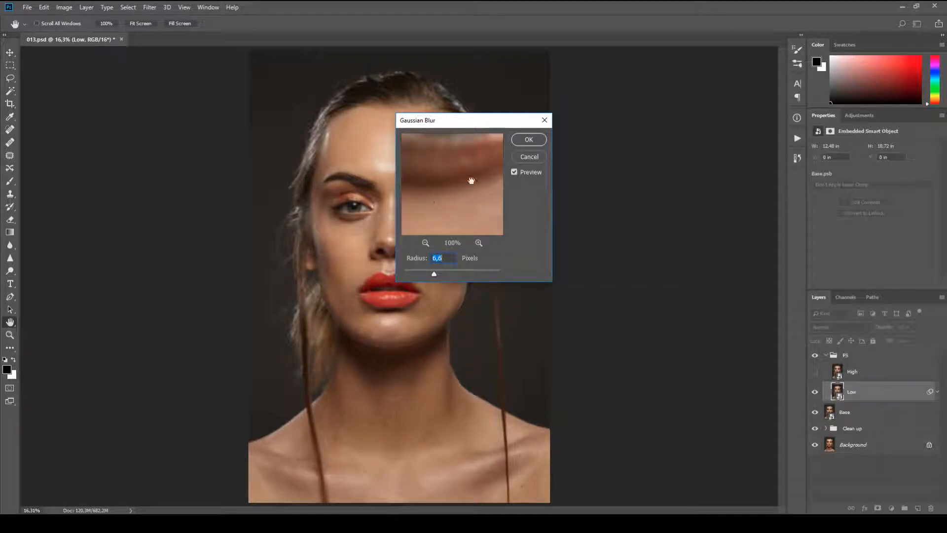
drag(470, 180, 444, 209)
mouse_move(478, 175)
mouse_down()
mouse_move(457, 210)
mouse_move(470, 206)
mouse_move(465, 217)
mouse_move(510, 196)
mouse_move(518, 202)
mouse_move(486, 190)
mouse_up()
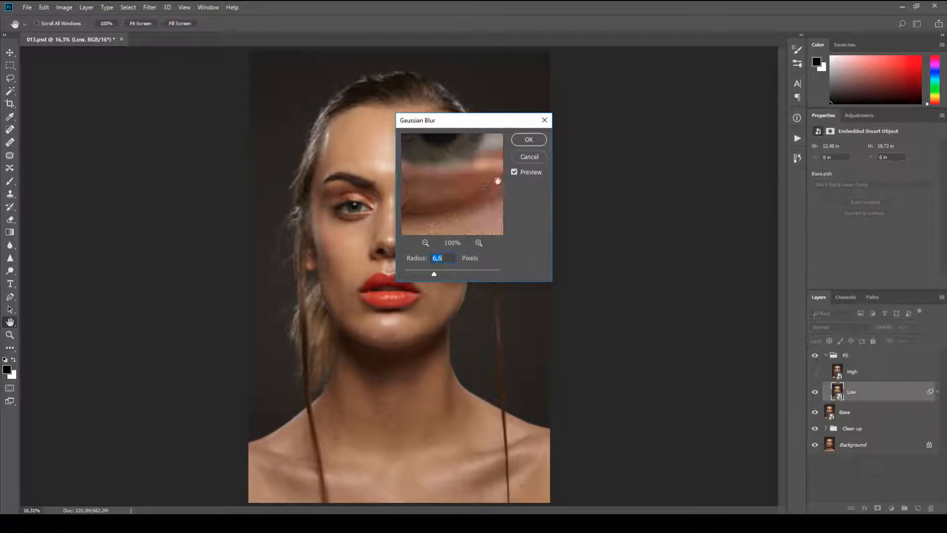
click(528, 139)
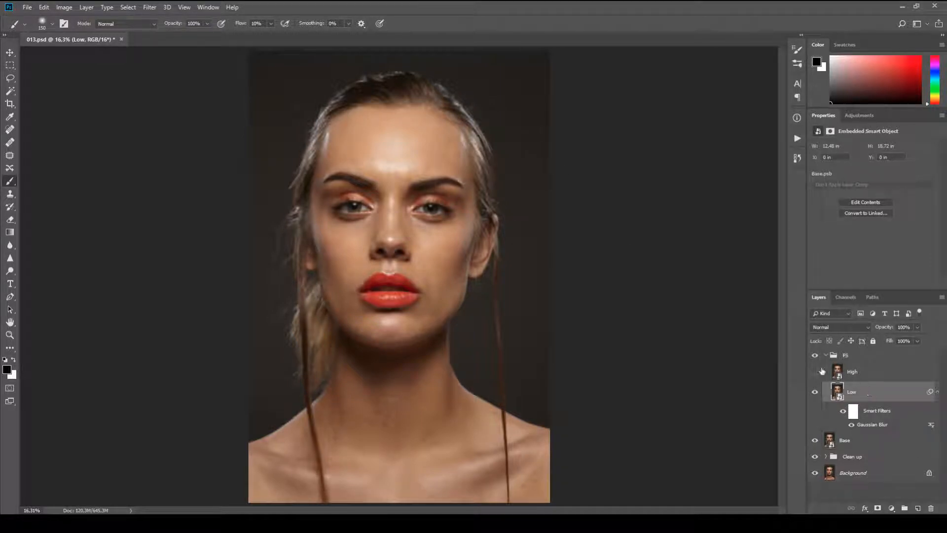
Step: Show the High layer again and rasterize it into a pixel layer
click(865, 374)
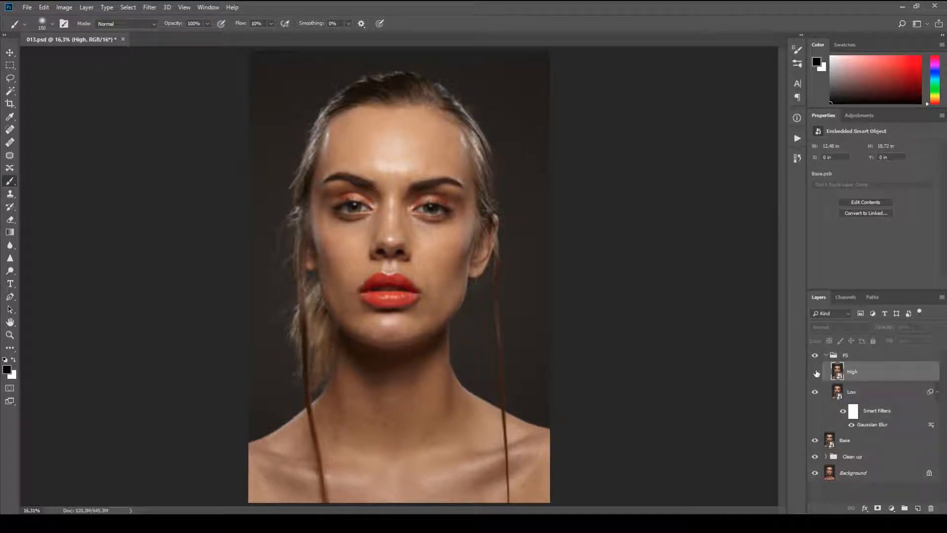
click(815, 372)
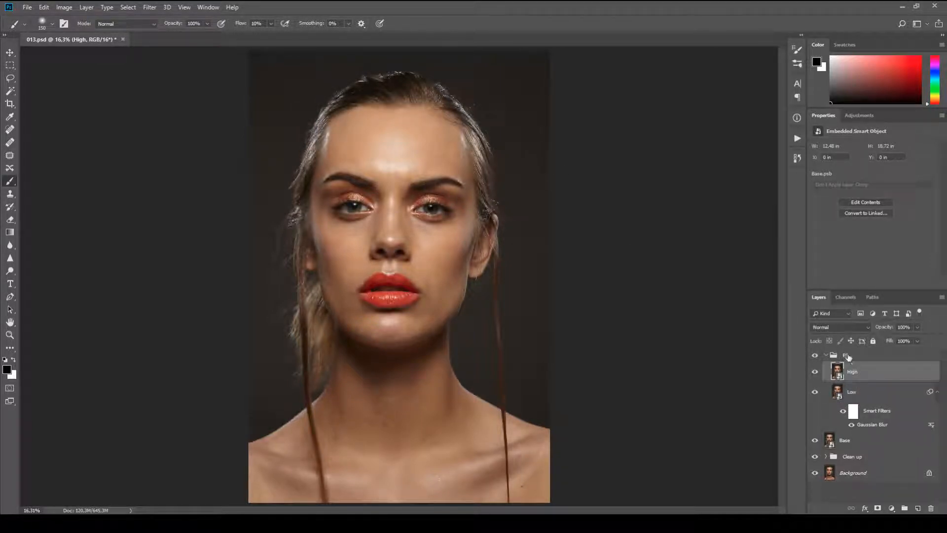
click(64, 7)
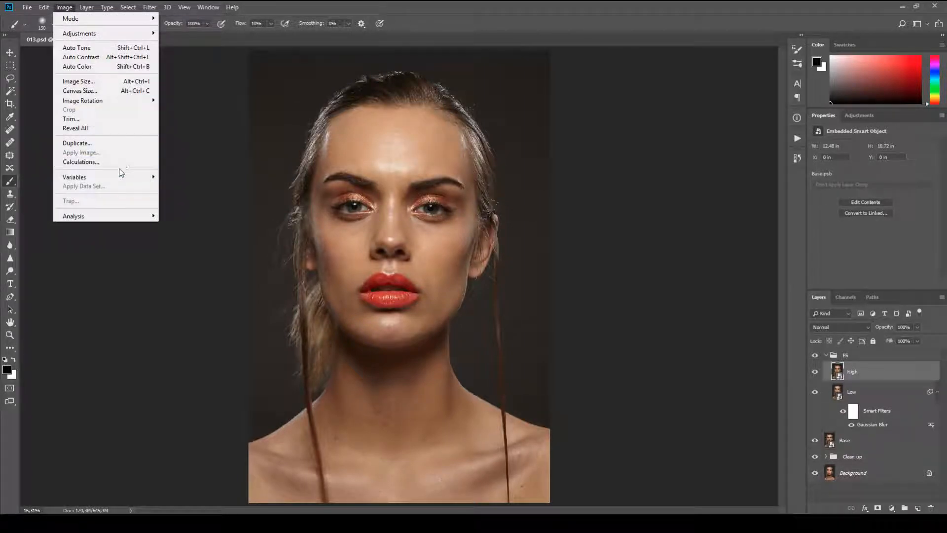
click(871, 380)
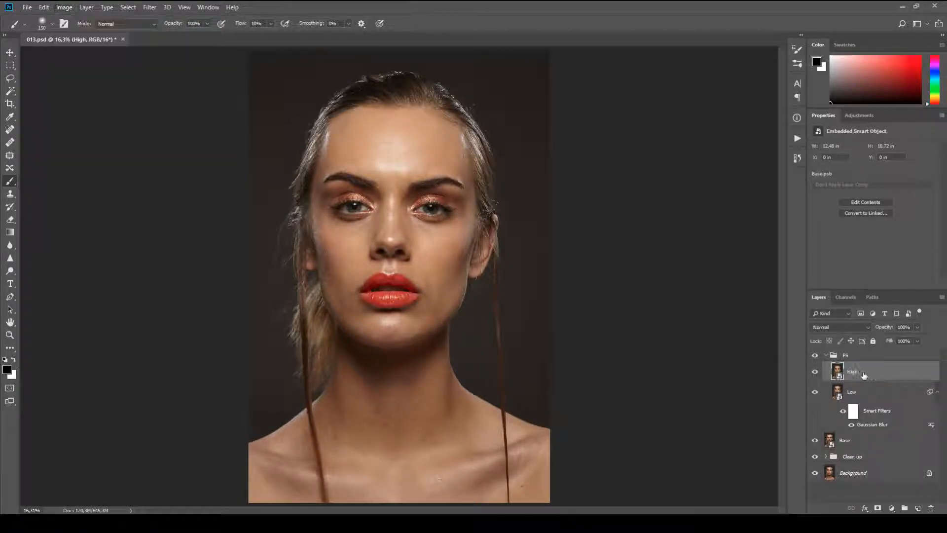
right_click(839, 375)
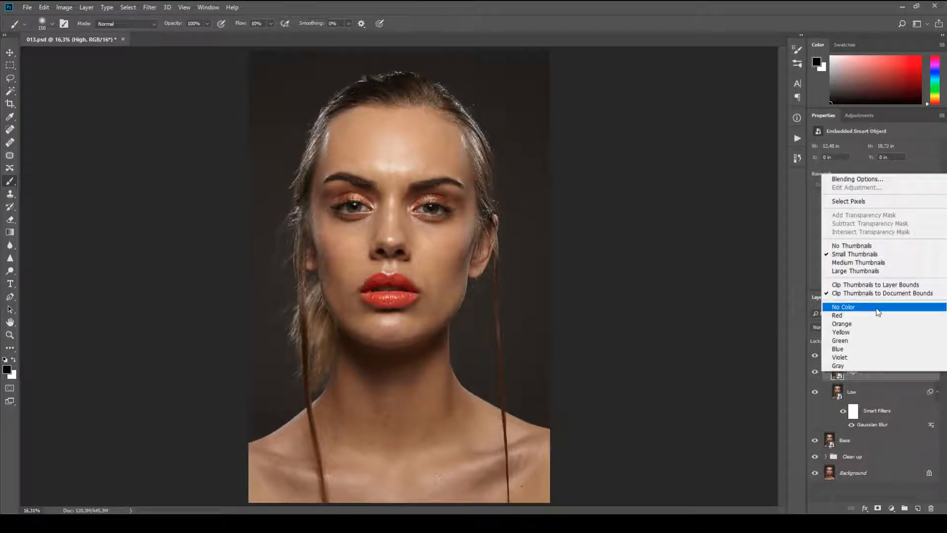
click(882, 378)
right_click(882, 379)
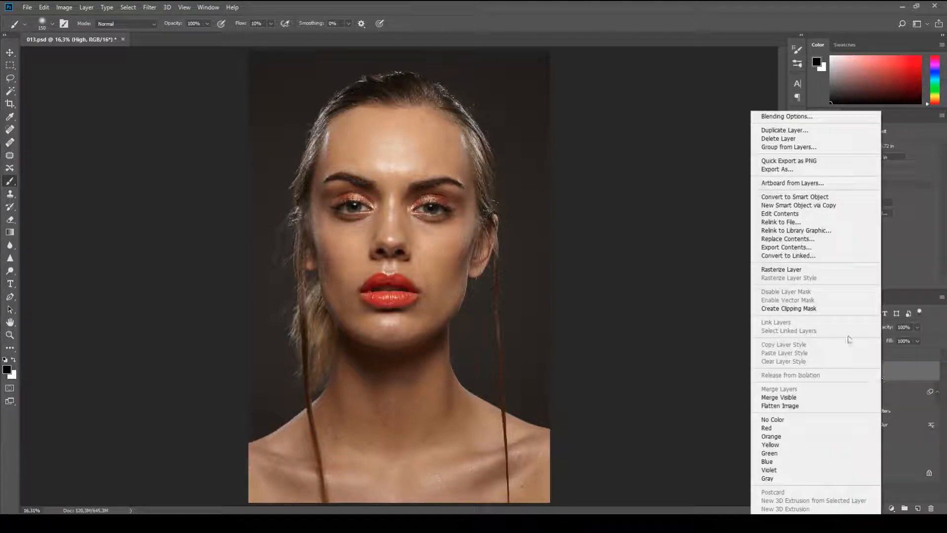
click(825, 274)
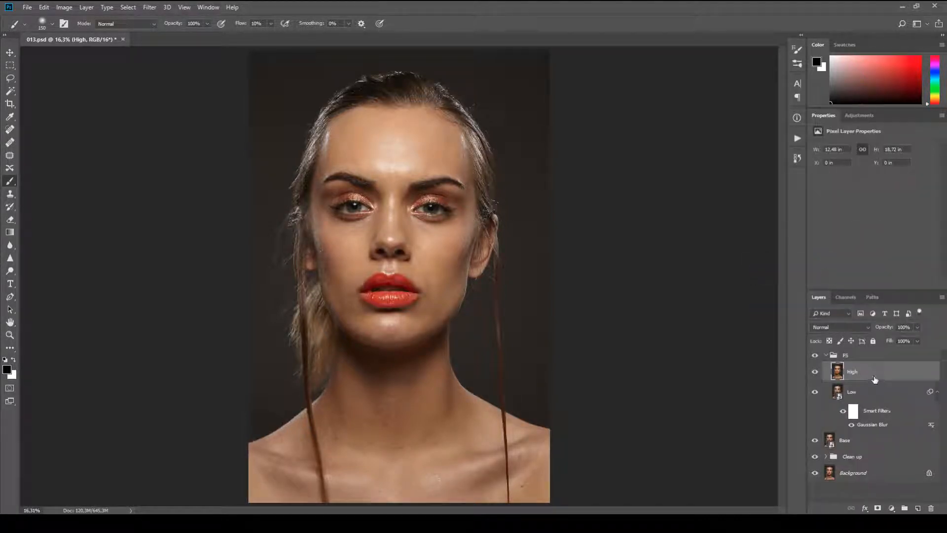
Step: Apply Image to the High layer using layer Low, RGB channel, Subtract blending, 100% opacity, scale 2 and offset 128
click(64, 7)
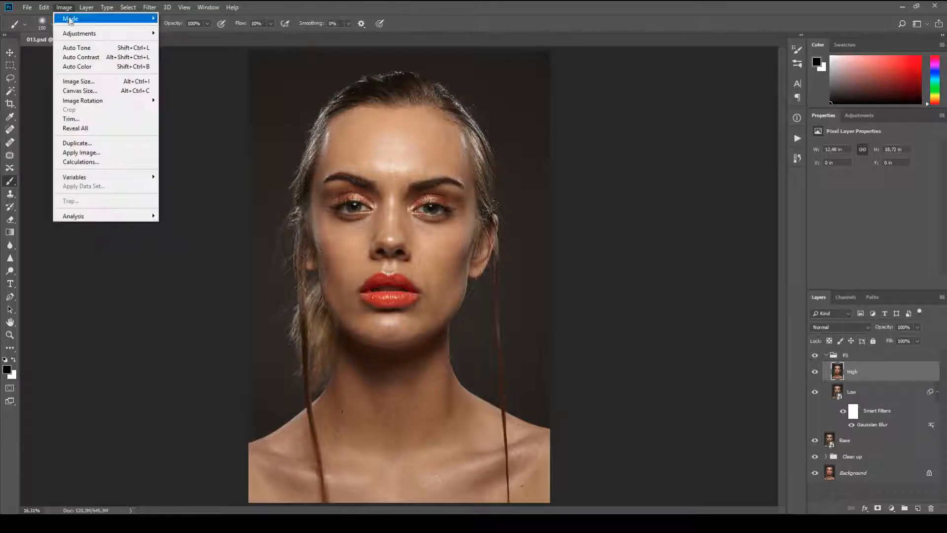
click(101, 150)
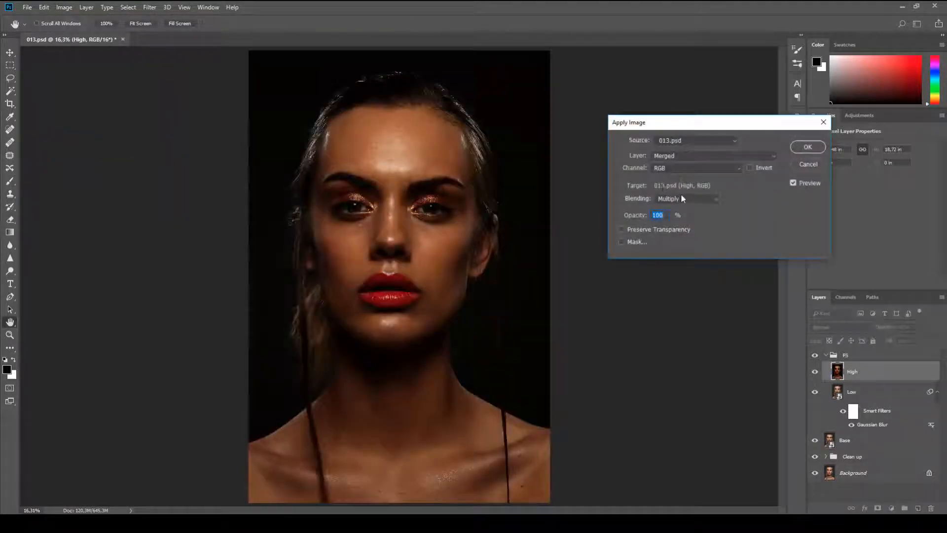
click(690, 156)
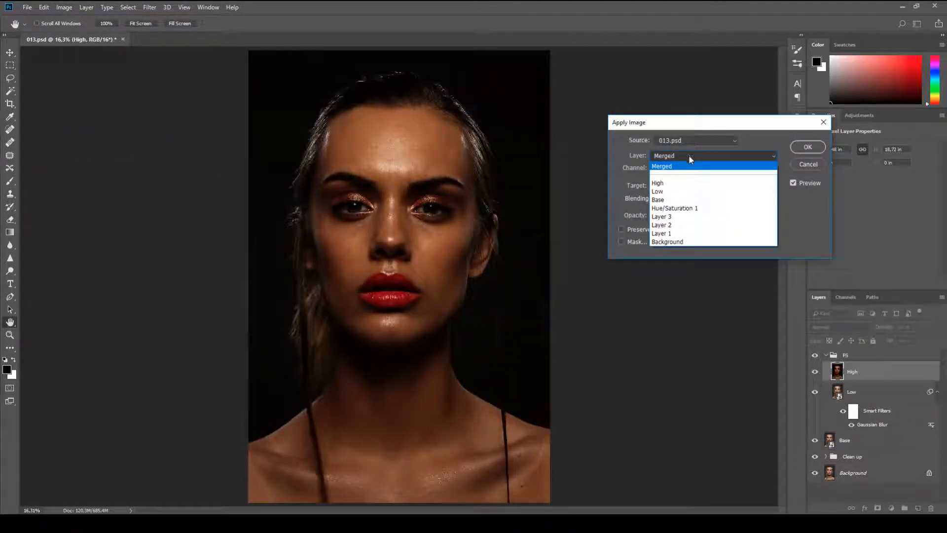
click(689, 191)
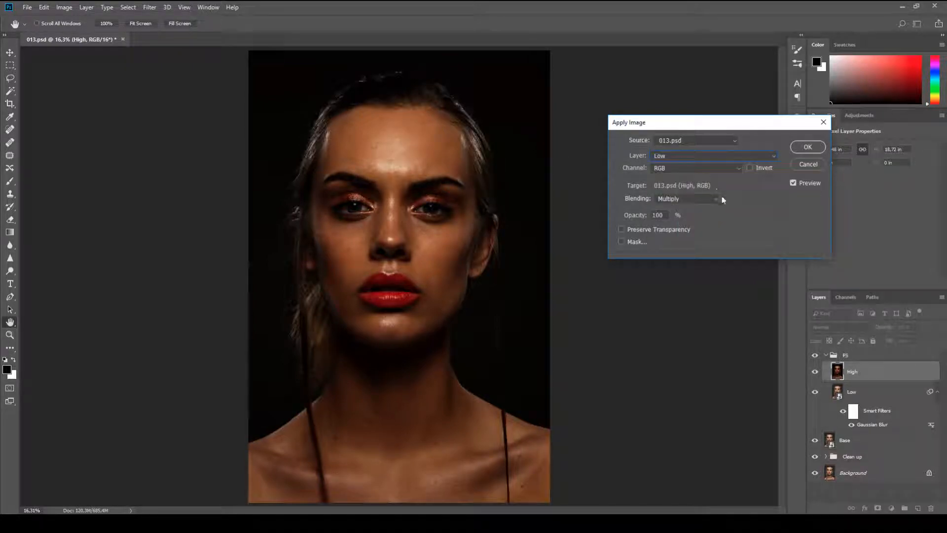
click(688, 199)
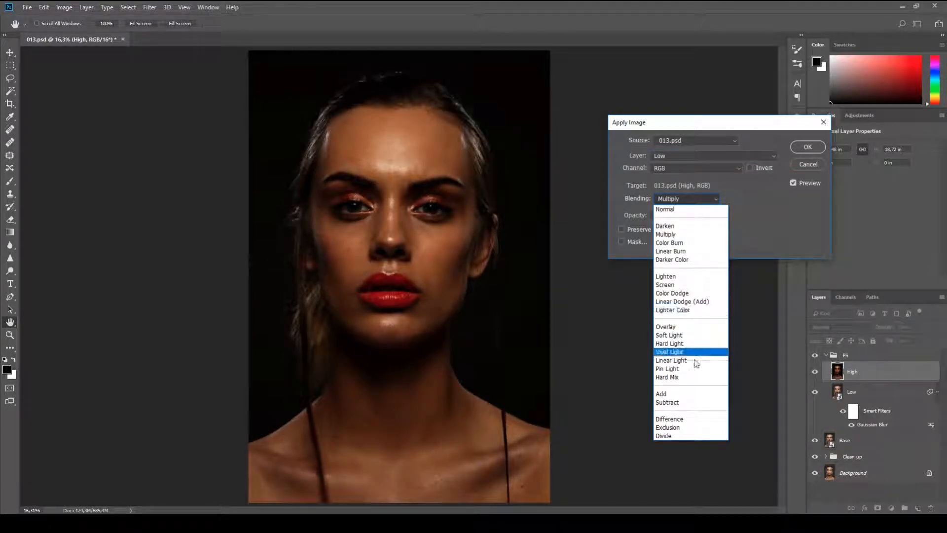
click(686, 401)
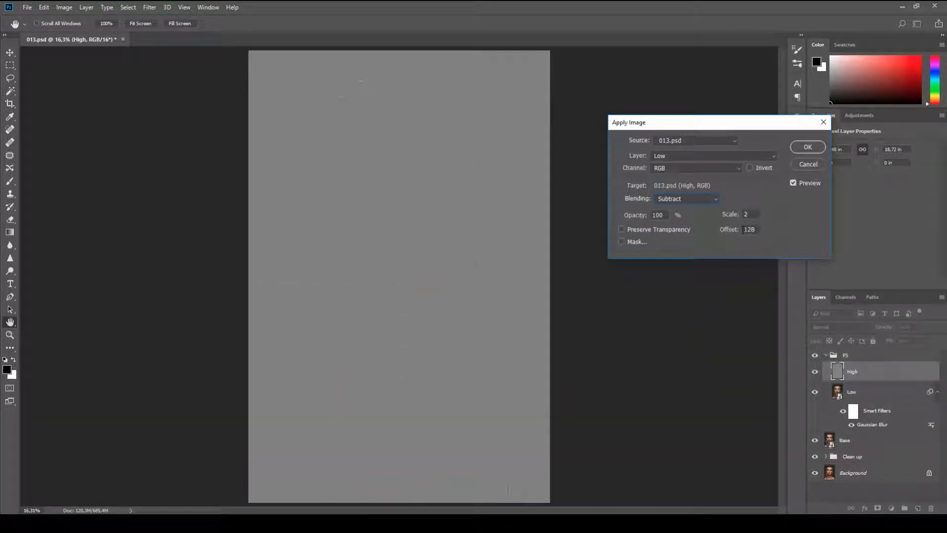
click(809, 147)
key(b)
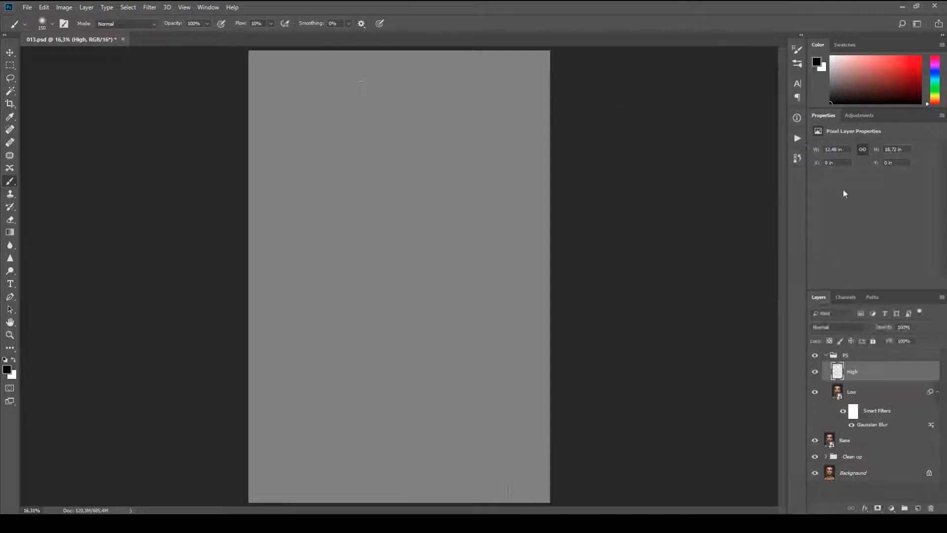
Step: Set the High layer's blend mode to Linear Light and compare the portrait with the FS group hidden and shown
click(847, 328)
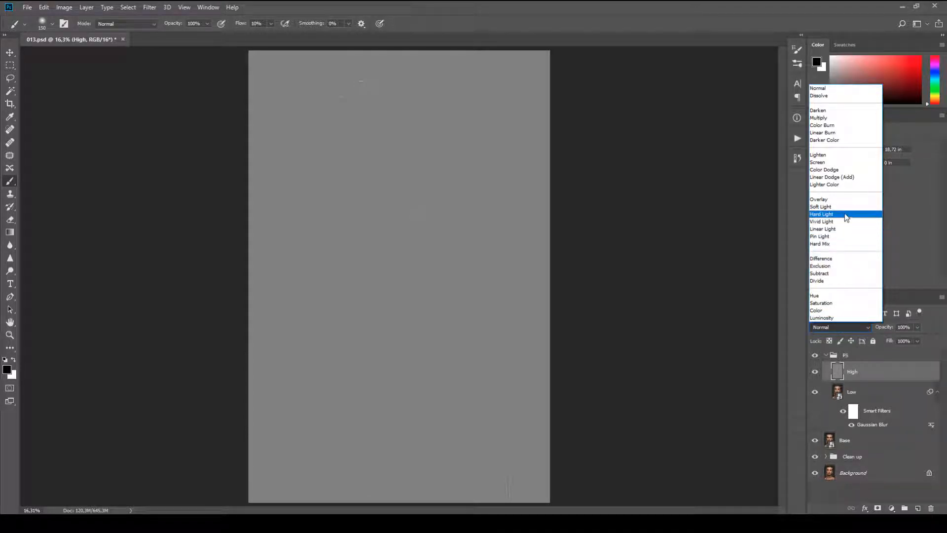
click(845, 229)
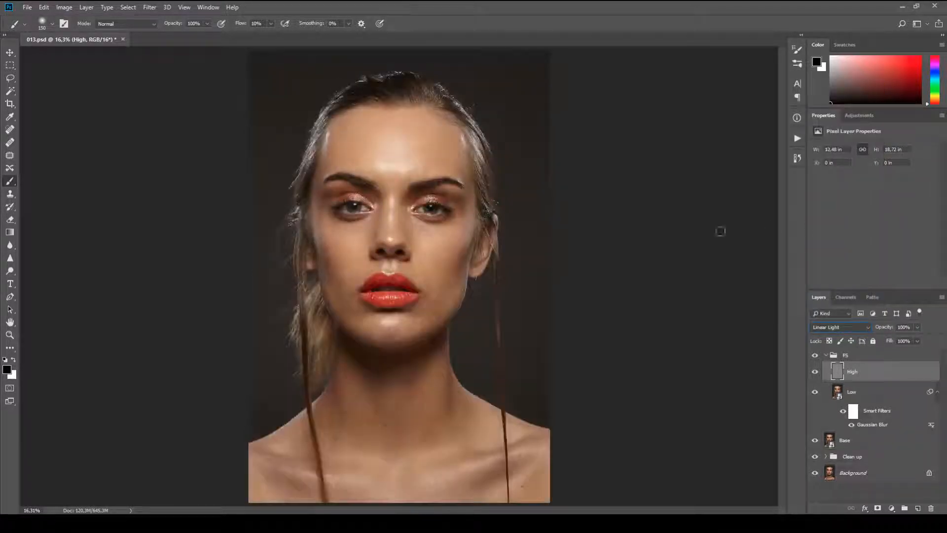
click(825, 355)
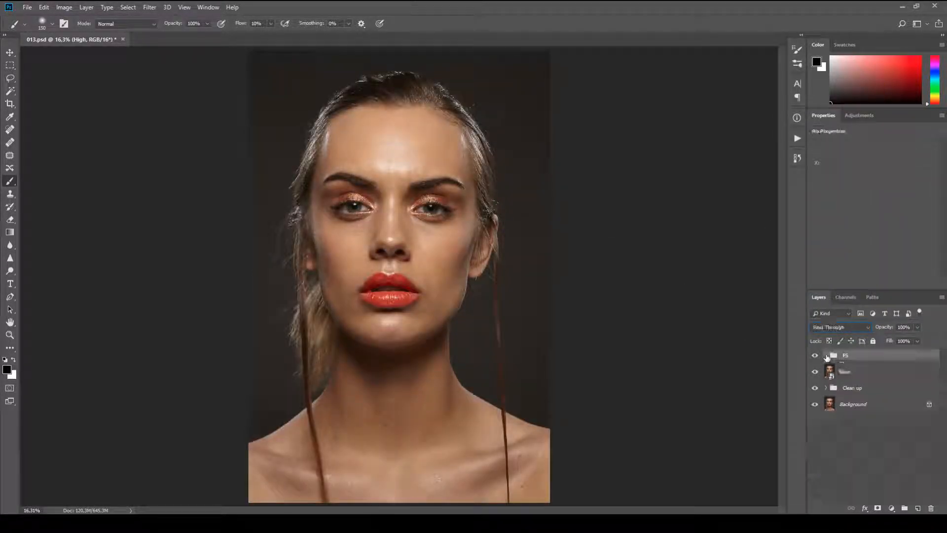
click(815, 355)
click(815, 355)
click(815, 355)
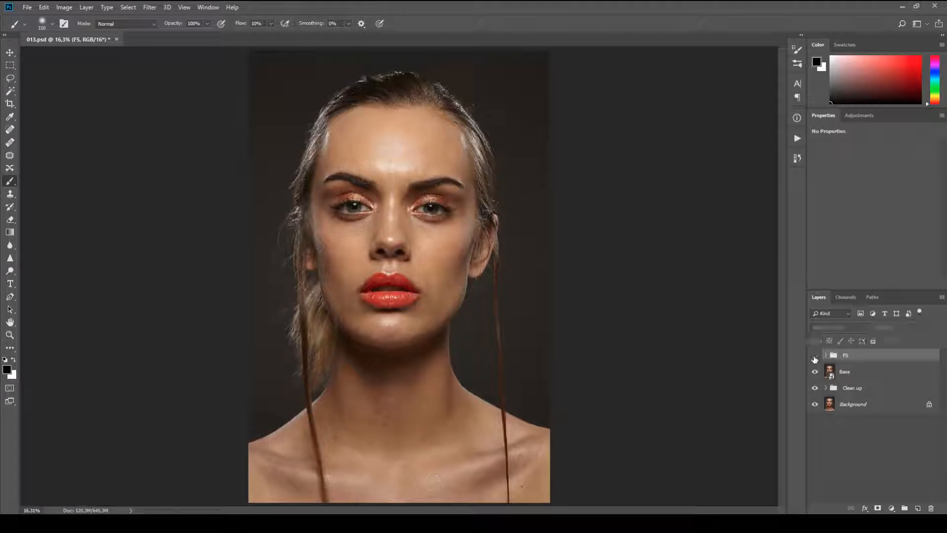
click(815, 356)
Step: Expand the FS group and view its Low and High layers in isolation, restoring full visibility
click(826, 356)
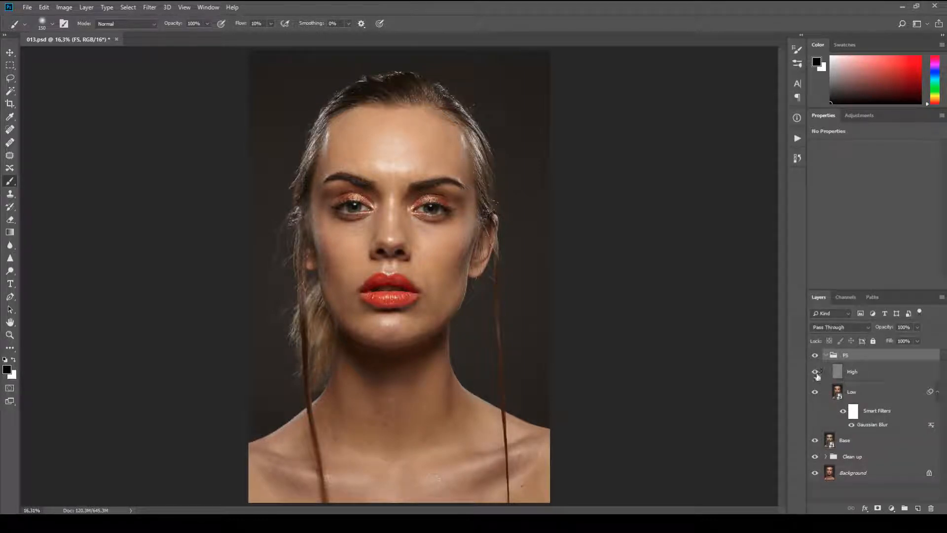
alt+click(815, 394)
alt+click(815, 373)
alt+click(815, 374)
Step: Add a new empty layer directly above the Low layer and set the brush flow to 2%
click(870, 394)
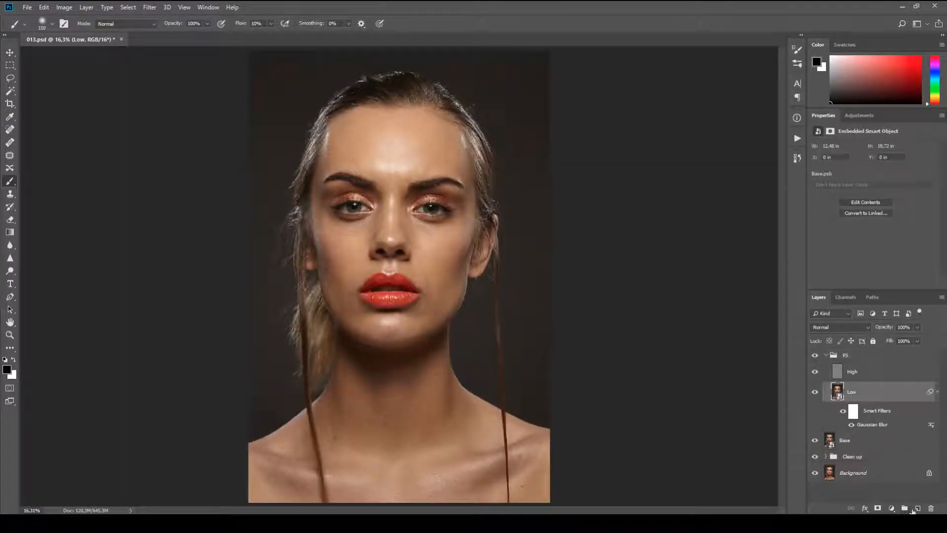
click(918, 508)
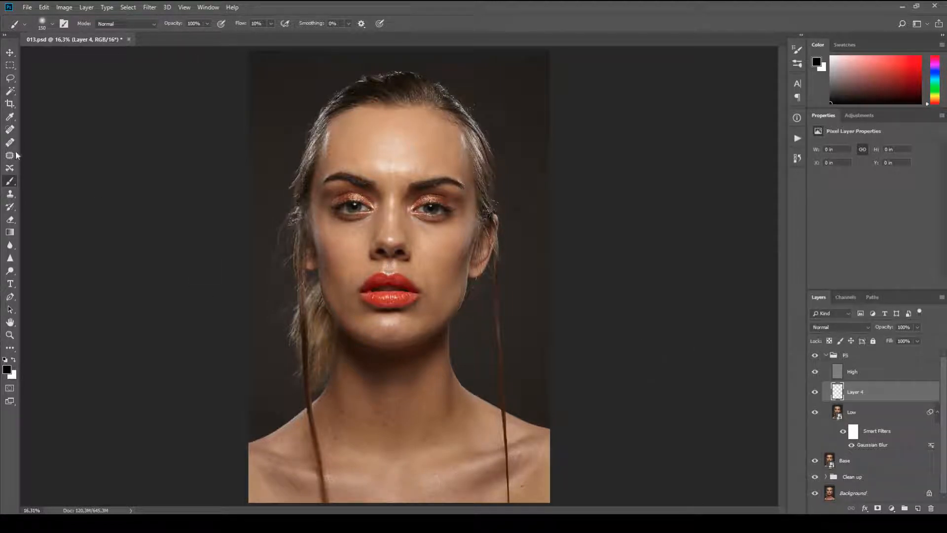
drag(247, 24, 241, 26)
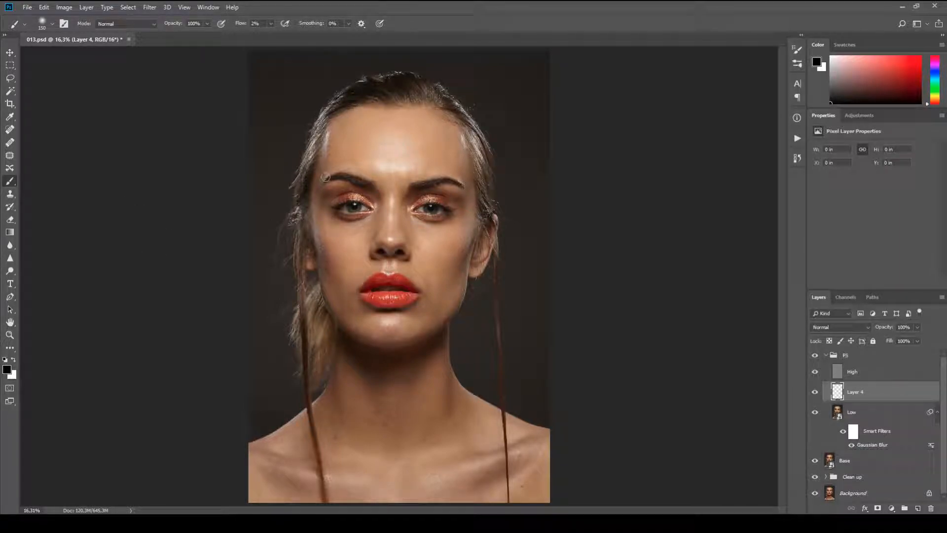
Step: Paint sampled skin tones on the new layer to even out the forehead above the right-hand eyebrow
scroll(425, 157, up, 5)
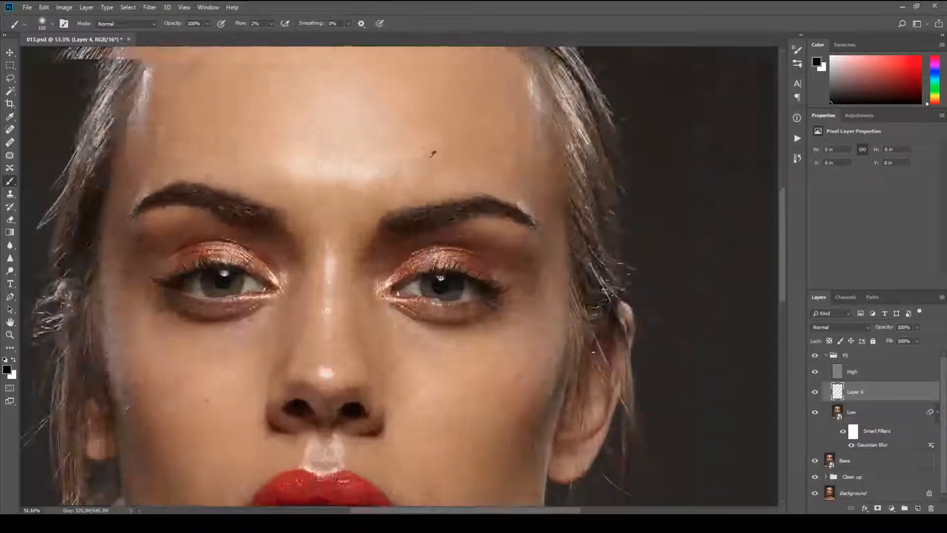
alt+click(431, 132)
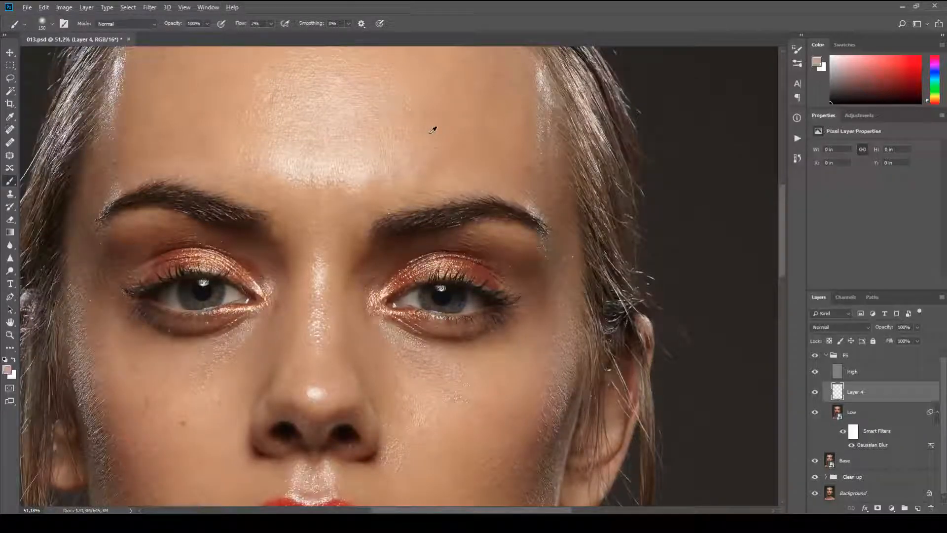
mouse_move(429, 165)
mouse_down()
mouse_move(460, 169)
mouse_move(421, 171)
mouse_move(432, 171)
mouse_move(429, 130)
mouse_move(461, 158)
mouse_up()
alt+click(465, 168)
alt+click(415, 187)
alt+click(428, 130)
alt+click(436, 144)
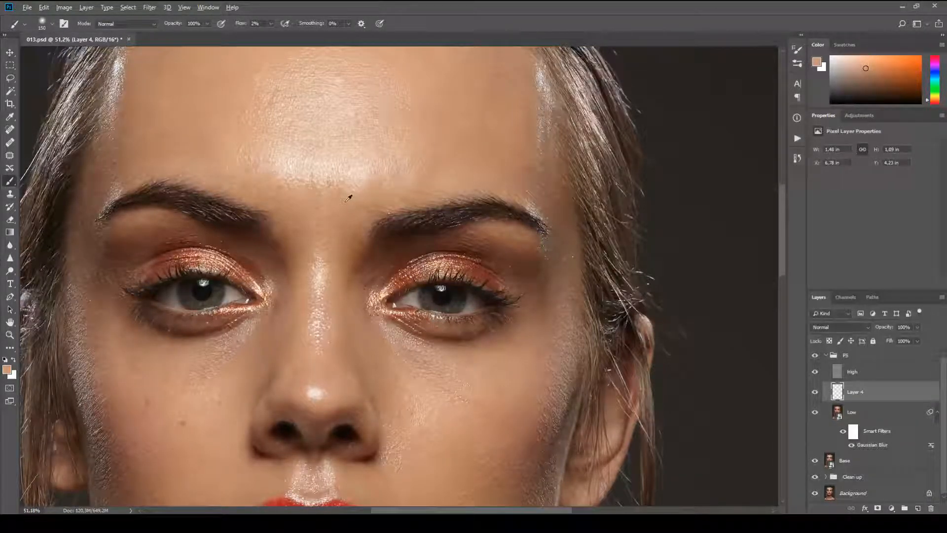
Step: Even out the tones around the central forehead highlight above and between the eyebrows with repeatedly sampled skin colours
alt+click(345, 202)
mouse_move(355, 187)
mouse_down()
mouse_move(288, 182)
mouse_move(274, 169)
mouse_move(303, 195)
mouse_move(284, 177)
mouse_move(360, 190)
mouse_move(349, 185)
mouse_move(383, 182)
mouse_up()
alt+click(362, 167)
alt+click(339, 199)
alt+click(314, 198)
alt+click(316, 166)
alt+click(304, 196)
alt+click(301, 168)
alt+click(307, 196)
alt+click(322, 163)
alt+click(359, 194)
alt+click(388, 177)
alt+click(393, 175)
Step: Blend the patchy tones on the right-hand side of the forehead using nearby sampled skin colours
alt+click(433, 156)
alt+click(501, 121)
mouse_move(483, 132)
mouse_down()
mouse_move(504, 159)
mouse_move(492, 159)
mouse_move(482, 125)
mouse_move(487, 137)
mouse_move(504, 126)
mouse_up()
alt+click(504, 145)
alt+click(469, 133)
alt+click(486, 147)
alt+click(503, 125)
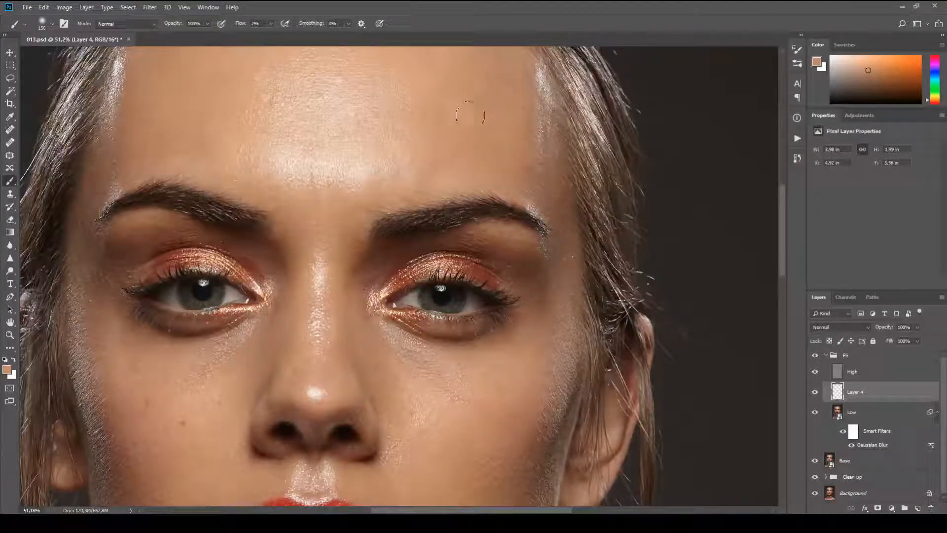
Step: Smooth the tonal transitions on the upper right-hand forehead below the hairline with sampled skin colours
drag(441, 75, 425, 157)
alt+click(444, 151)
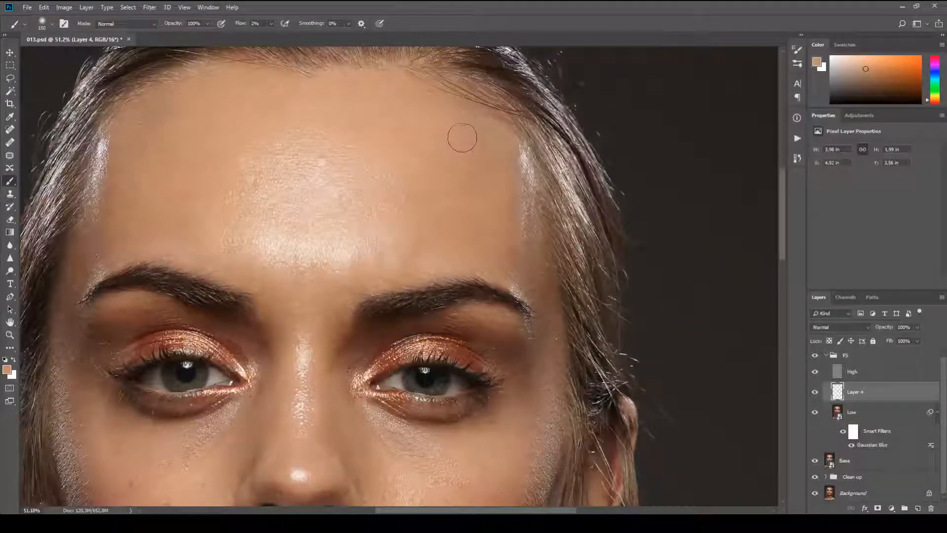
mouse_move(464, 138)
mouse_down()
mouse_move(487, 137)
mouse_move(465, 131)
mouse_move(463, 118)
mouse_up()
alt+click(463, 154)
alt+click(497, 145)
alt+click(440, 116)
alt+click(452, 149)
drag(460, 165, 451, 163)
alt+click(505, 155)
alt+click(493, 169)
mouse_move(495, 191)
mouse_down()
mouse_move(479, 209)
mouse_move(464, 180)
mouse_up()
alt+click(455, 165)
alt+click(419, 149)
Step: Reduce the brush size to 50 and even out the upper central forehead below the hairline with sampled skin tones
key(bracketleft)
key(bracketleft)
key(bracketleft)
key(bracketleft)
key(bracketleft)
key(bracketleft)
key(bracketleft)
alt+click(419, 138)
alt+click(386, 123)
alt+click(360, 118)
alt+click(408, 117)
alt+click(408, 117)
mouse_move(405, 130)
mouse_down()
mouse_move(394, 129)
mouse_move(400, 134)
mouse_up()
alt+click(421, 133)
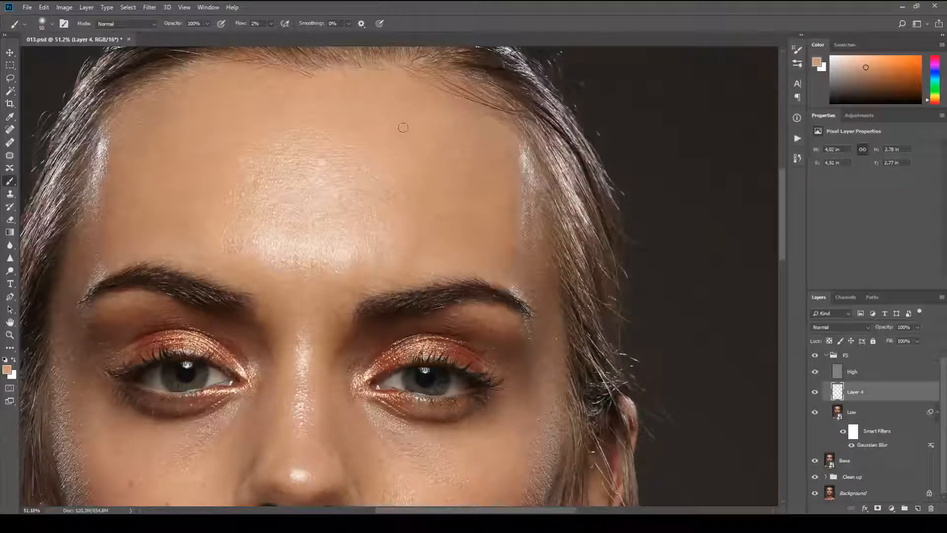
drag(413, 143, 348, 124)
alt+click(384, 123)
Step: Blend the dark patch on the upper left-hand forehead near the hairline, enlarging the brush to size 100
mouse_move(160, 178)
mouse_down()
mouse_move(226, 165)
mouse_move(292, 201)
mouse_up()
alt+click(318, 144)
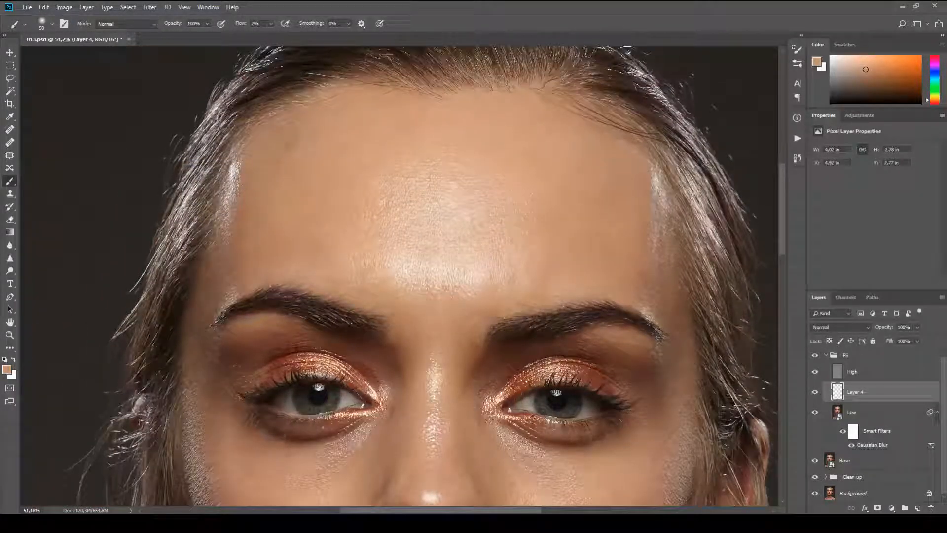
mouse_move(320, 142)
mouse_down()
mouse_move(339, 137)
mouse_move(325, 137)
mouse_up()
key(bracketright)
key(bracketright)
key(bracketright)
key(bracketright)
key(bracketright)
mouse_move(274, 183)
mouse_down()
mouse_move(275, 168)
mouse_move(269, 186)
mouse_move(304, 157)
mouse_move(309, 127)
mouse_move(304, 144)
mouse_up()
alt+click(304, 156)
alt+click(311, 130)
Step: Paint sampled skin tones over the left-hand temple and the forehead above the left-hand eyebrow
alt+click(271, 207)
mouse_move(271, 208)
mouse_down()
mouse_move(267, 224)
mouse_move(313, 173)
mouse_up()
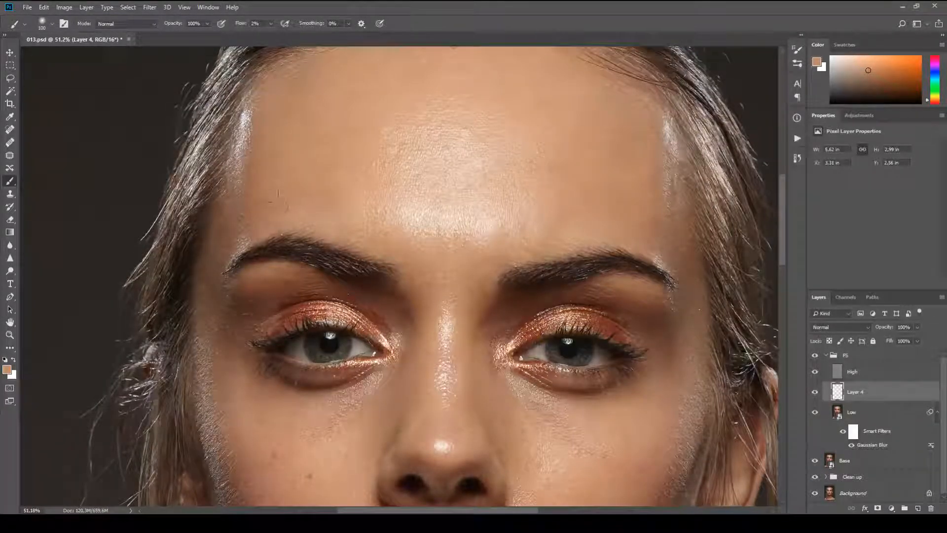
alt+click(269, 187)
alt+click(290, 212)
scroll(327, 133, up, 2)
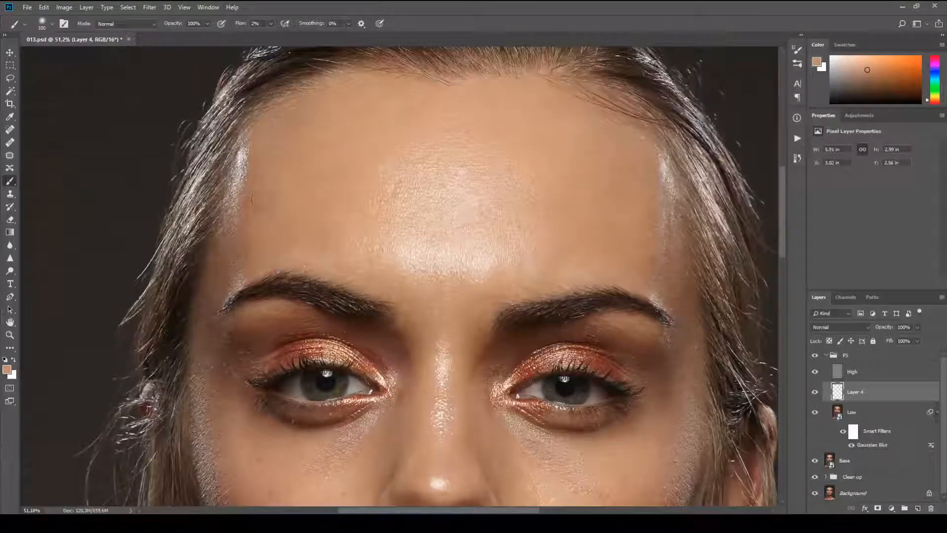
alt+click(318, 154)
Step: Smooth the skin tones at the right-hand temple just above the outer end of the eyebrow
drag(565, 165, 513, 99)
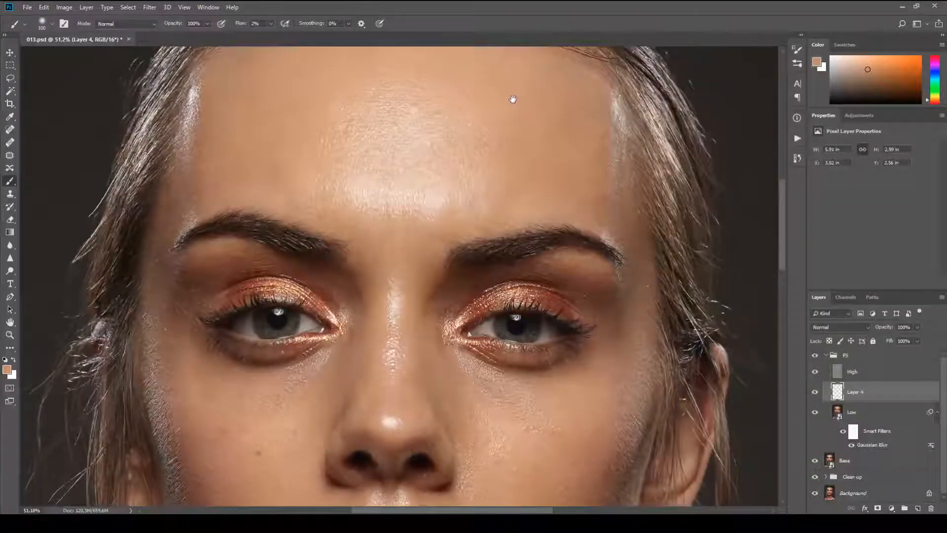
drag(567, 158, 545, 141)
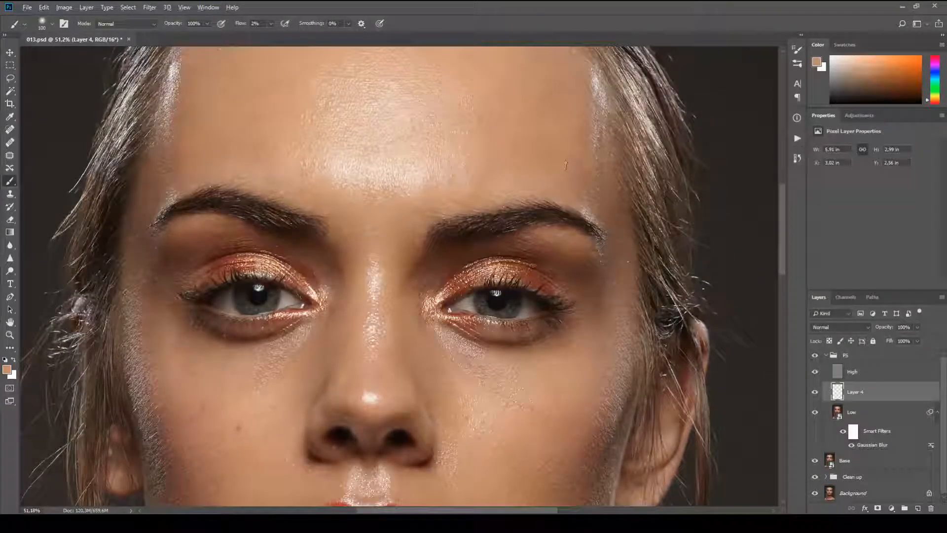
alt+click(581, 174)
mouse_move(581, 176)
mouse_down()
mouse_move(585, 164)
mouse_move(571, 183)
mouse_move(619, 119)
mouse_up()
alt+click(584, 189)
alt+click(582, 172)
Step: Reduce the brush size to 40 and blend the uneven tones on the lower cheek beside the right-hand mouth corner
drag(627, 294, 610, 176)
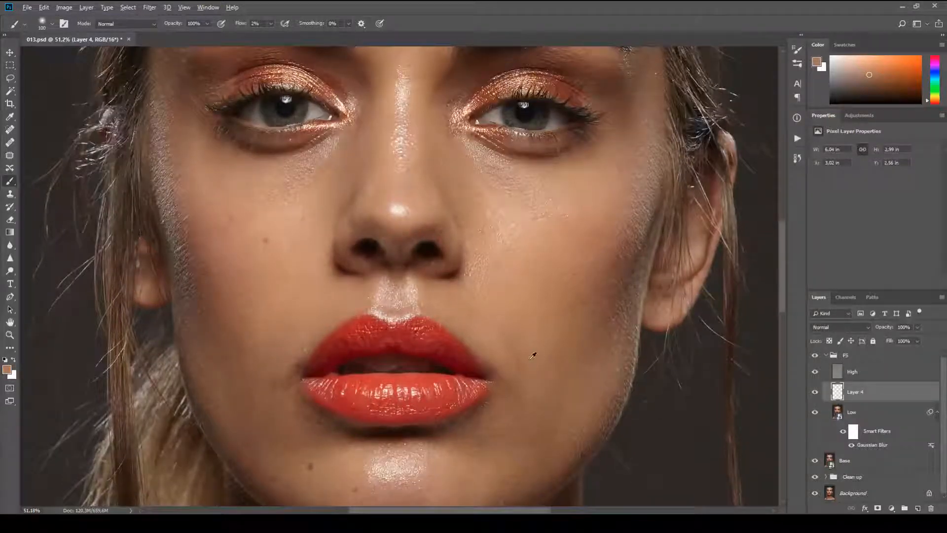
alt+click(531, 359)
mouse_move(528, 355)
mouse_down()
mouse_move(520, 360)
mouse_move(538, 369)
mouse_move(531, 362)
mouse_up()
key(bracketleft)
alt+click(542, 361)
alt+click(530, 341)
alt+click(510, 349)
alt+click(510, 334)
alt+click(520, 333)
alt+click(533, 339)
drag(553, 327, 548, 305)
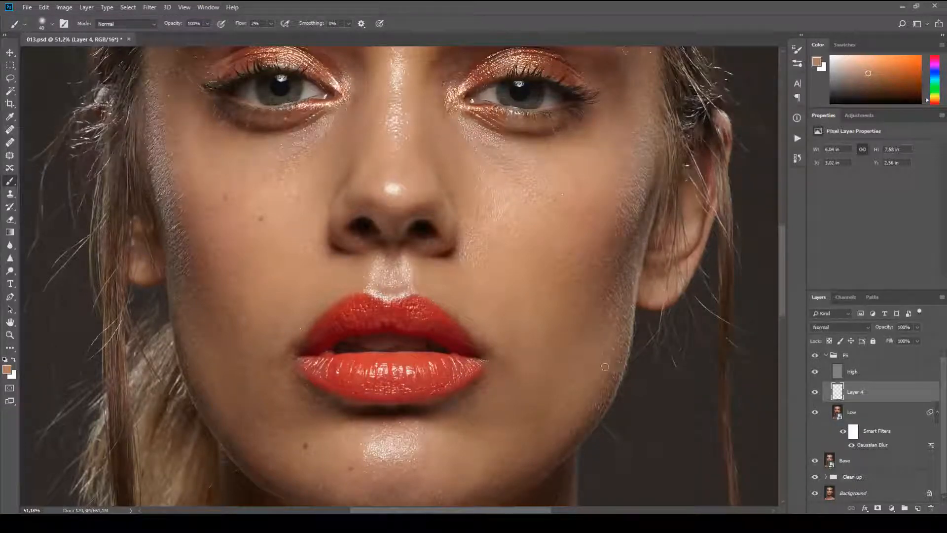
scroll(561, 303, down, 3)
alt+click(514, 313)
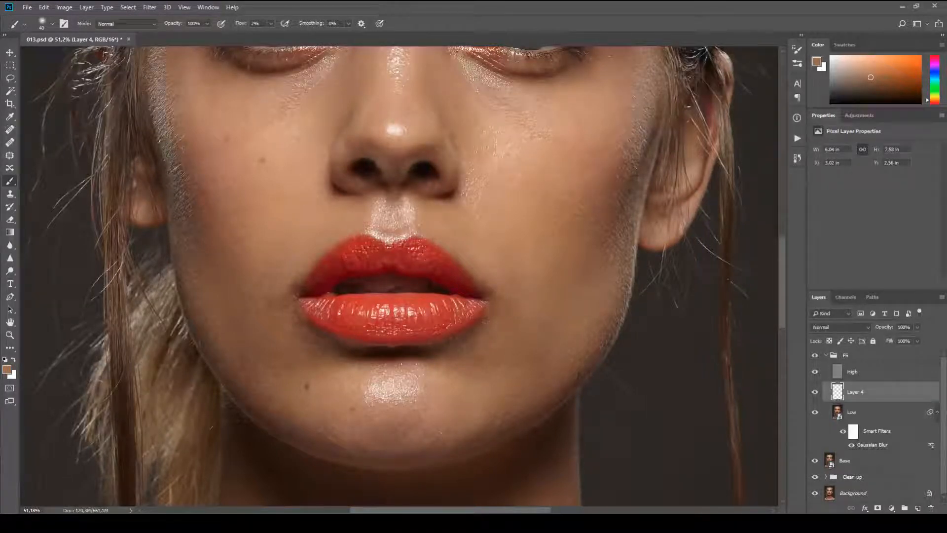
Step: Switch to OBS Studio, raise the Mic/Aux volume in its mixer and minimize its window
key(alt)
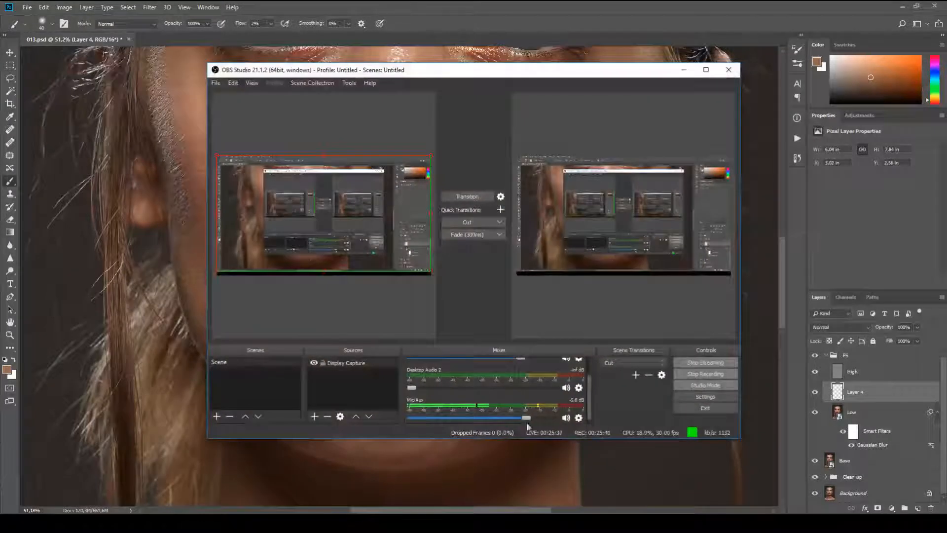
drag(526, 419, 556, 419)
click(684, 70)
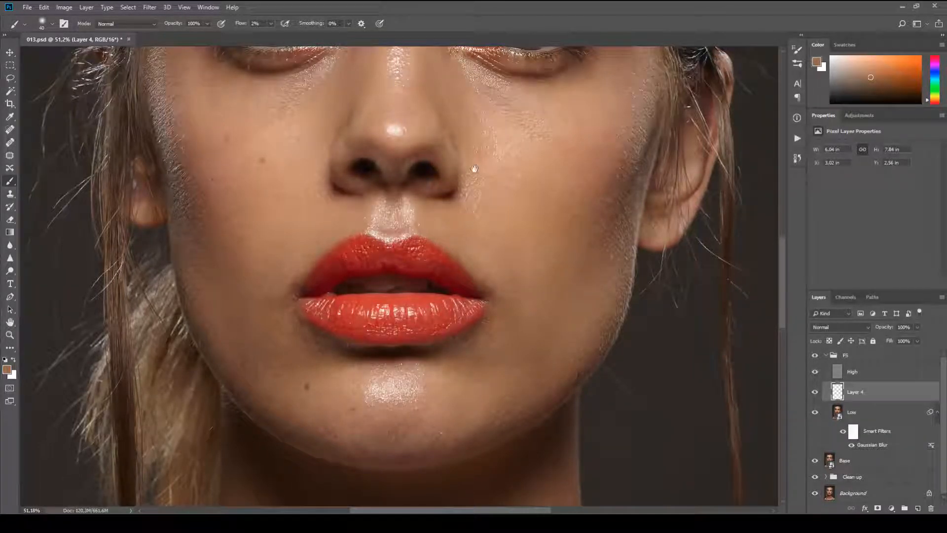
Step: Even out the skin tones on the chin below its central highlight using sampled colours
drag(476, 169, 507, 126)
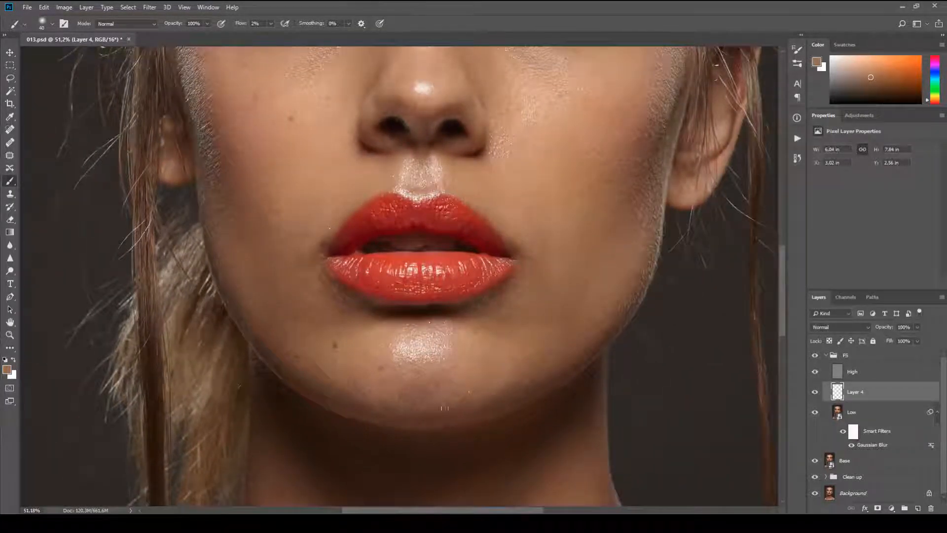
alt+click(450, 386)
alt+click(394, 388)
mouse_move(400, 397)
mouse_down()
mouse_move(422, 389)
mouse_move(393, 391)
mouse_move(421, 402)
mouse_move(424, 391)
mouse_move(403, 382)
mouse_up()
alt+click(394, 391)
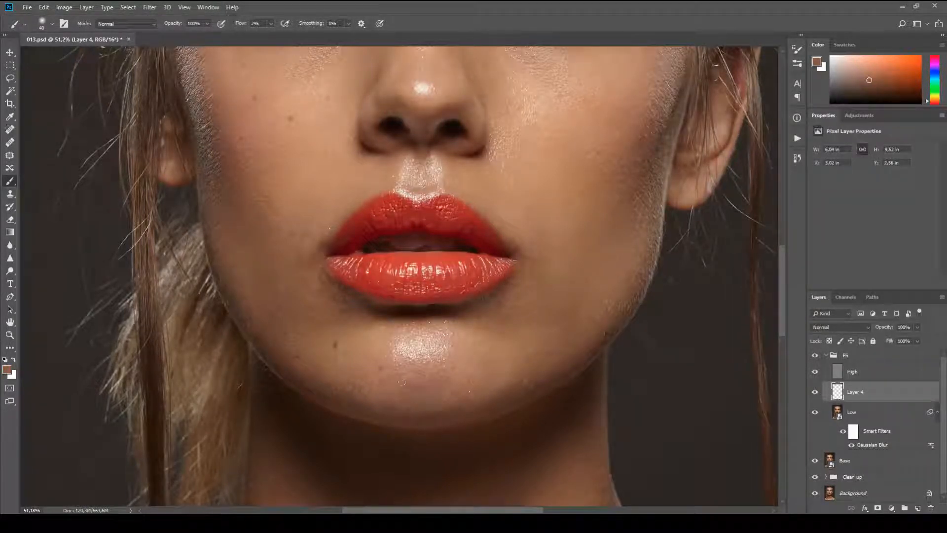
alt+click(441, 387)
alt+click(471, 373)
alt+click(391, 384)
Step: Blend the uneven tones along the lower left-hand part of the chin with sampled skin colours
drag(415, 392, 403, 384)
alt+click(379, 382)
alt+click(363, 388)
alt+click(373, 398)
mouse_move(364, 390)
mouse_down()
mouse_move(356, 388)
mouse_move(387, 404)
mouse_up()
alt+click(383, 400)
Step: Smooth the tonal transition along the right-hand edge of the chin and jaw with sampled skin tones
drag(510, 369, 455, 387)
alt+click(376, 213)
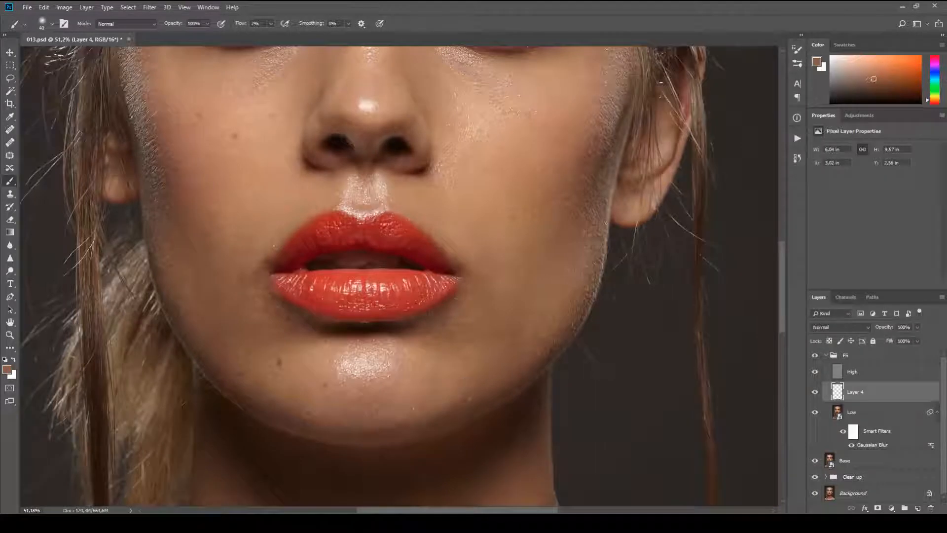
alt+click(478, 383)
alt+click(478, 384)
mouse_move(461, 398)
mouse_down()
mouse_move(476, 395)
mouse_move(446, 385)
mouse_move(478, 363)
mouse_up()
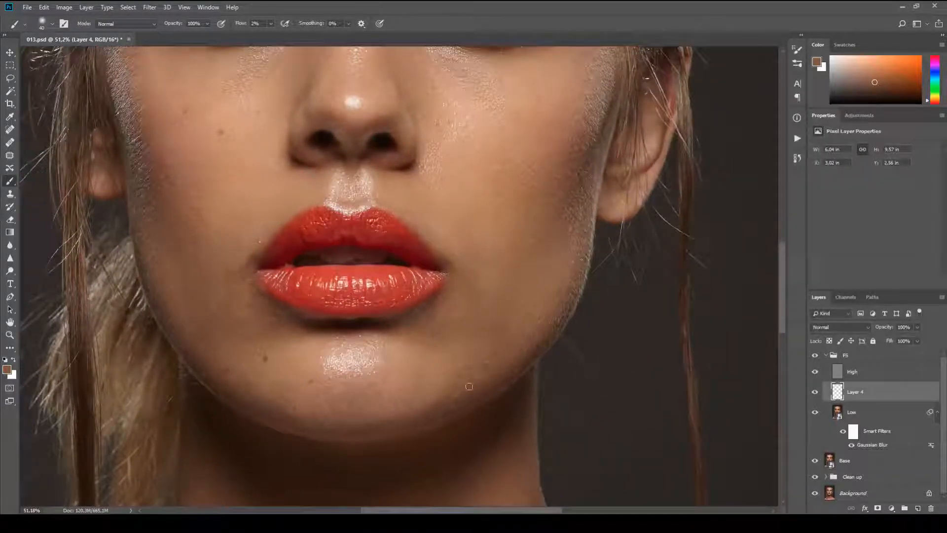
alt+click(482, 361)
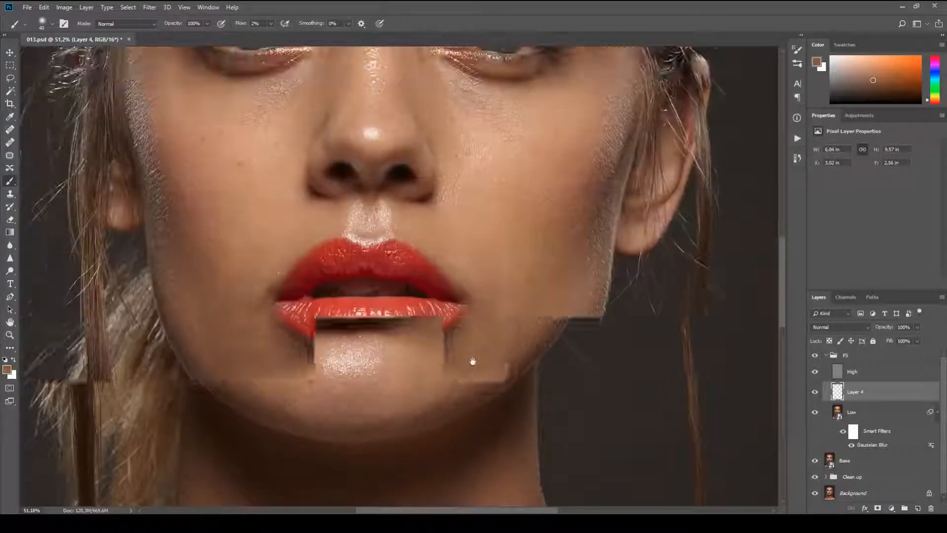
Step: Enlarge the brush slightly and blend the skin between the right-hand mouth corner and the chin
mouse_move(454, 330)
mouse_down()
mouse_move(473, 360)
mouse_move(464, 361)
mouse_up()
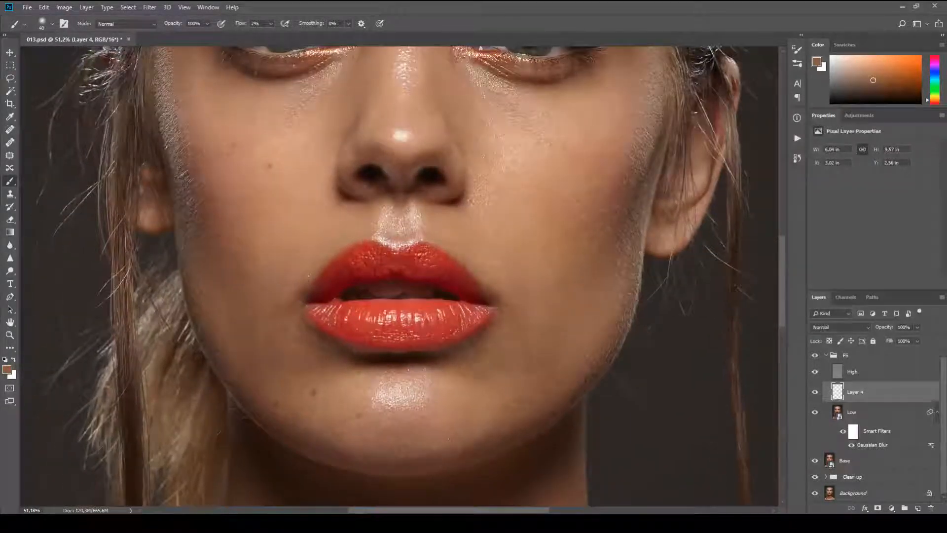
key(bracketright)
alt+click(507, 367)
mouse_move(493, 363)
mouse_down()
mouse_move(478, 357)
mouse_move(500, 374)
mouse_up()
alt+click(480, 392)
alt+click(472, 379)
drag(487, 385, 460, 381)
Step: Even out the shadow tones below the left-hand mouth corner with sampled skin colours
alt+click(334, 381)
alt+click(315, 379)
alt+click(314, 361)
mouse_move(315, 360)
mouse_down()
mouse_move(305, 371)
mouse_move(281, 351)
mouse_move(303, 354)
mouse_move(302, 372)
mouse_move(295, 348)
mouse_up()
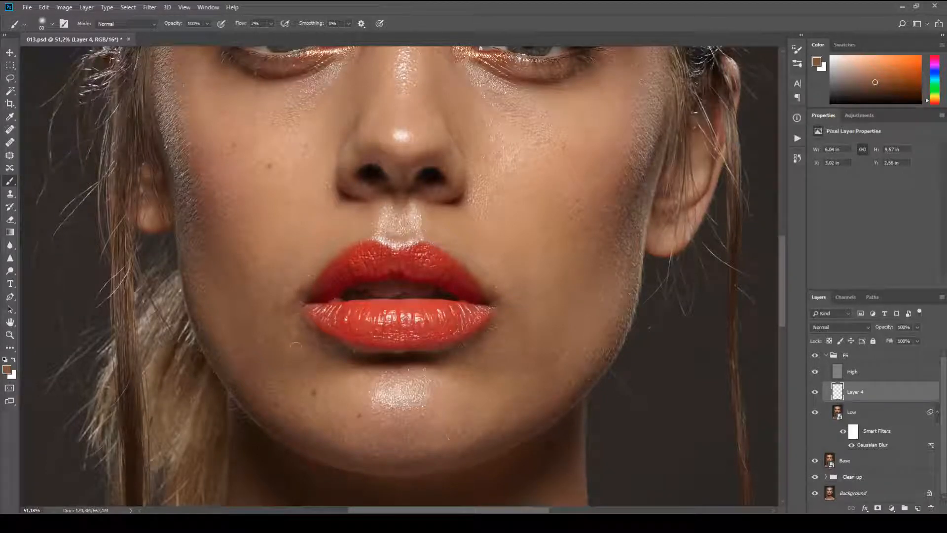
Step: Smooth the skin tones on the lower left-hand cheek and down along the jawline
mouse_move(279, 306)
mouse_down()
mouse_move(288, 310)
mouse_move(275, 304)
mouse_move(277, 292)
mouse_move(290, 318)
mouse_move(300, 295)
mouse_move(291, 290)
mouse_up()
alt+click(285, 307)
alt+click(251, 308)
mouse_move(256, 331)
mouse_down()
mouse_move(261, 393)
mouse_move(251, 369)
mouse_move(294, 375)
mouse_move(273, 366)
mouse_move(293, 358)
mouse_move(310, 371)
mouse_move(275, 352)
mouse_move(268, 365)
mouse_move(276, 385)
mouse_move(266, 390)
mouse_move(276, 390)
mouse_move(263, 415)
mouse_up()
alt+click(289, 350)
alt+click(262, 414)
Step: Blend the blotchy tones on the right-hand cheek below the eye with sampled skin colours and a smaller brush
drag(232, 302, 170, 356)
scroll(429, 313, up, 2)
alt+click(450, 258)
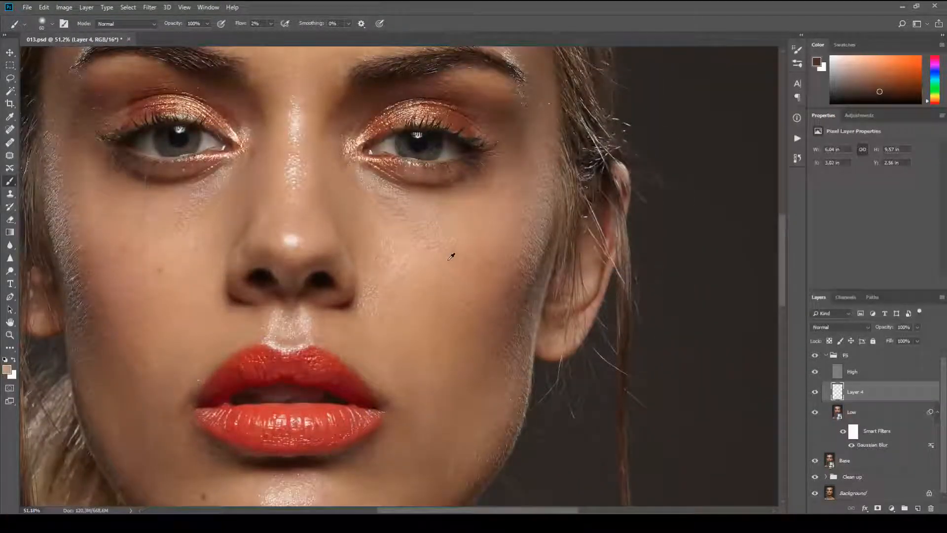
alt+click(452, 256)
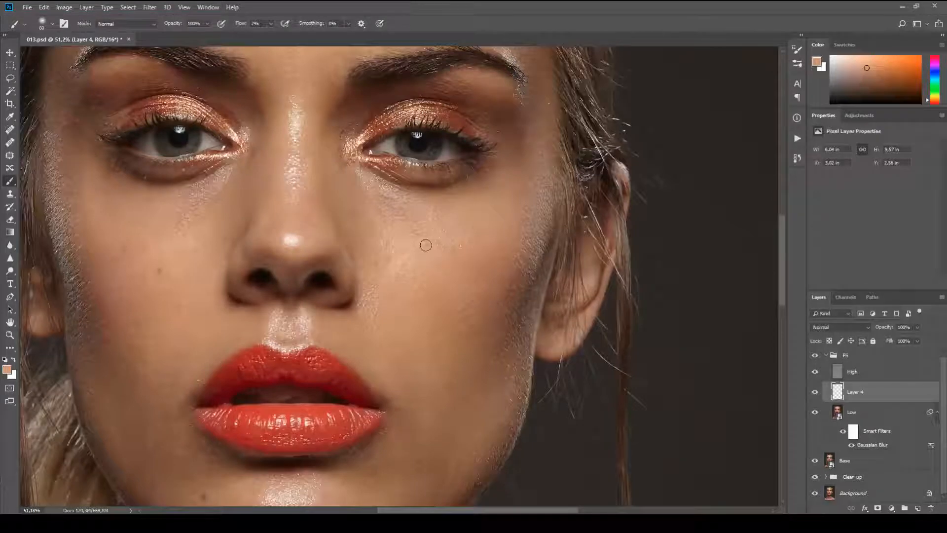
key(bracketleft)
key(bracketleft)
key(bracketleft)
key(bracketleft)
alt+click(435, 252)
drag(444, 248, 429, 247)
alt+click(475, 238)
Step: Compare the face with the FS group hidden and shown to check the tonal smoothing
click(816, 355)
click(817, 356)
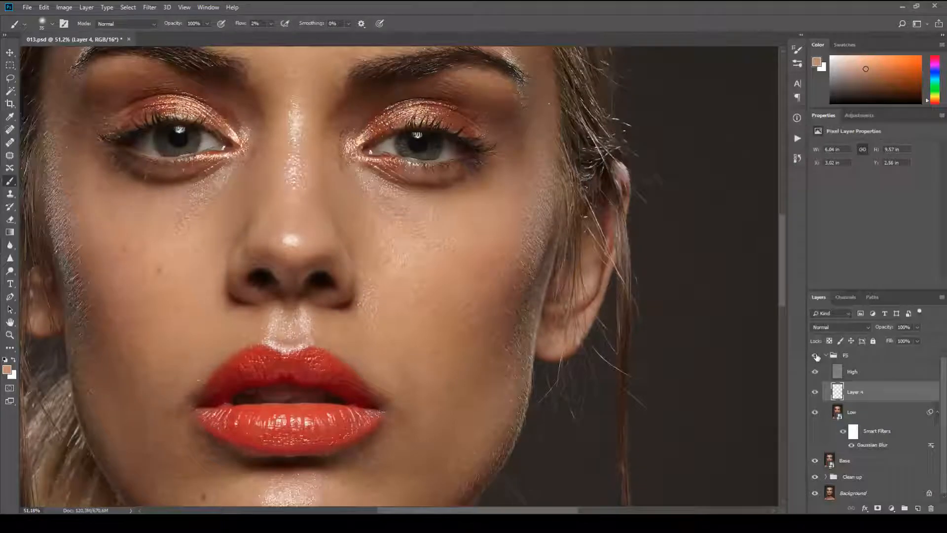
scroll(488, 432, down, 3)
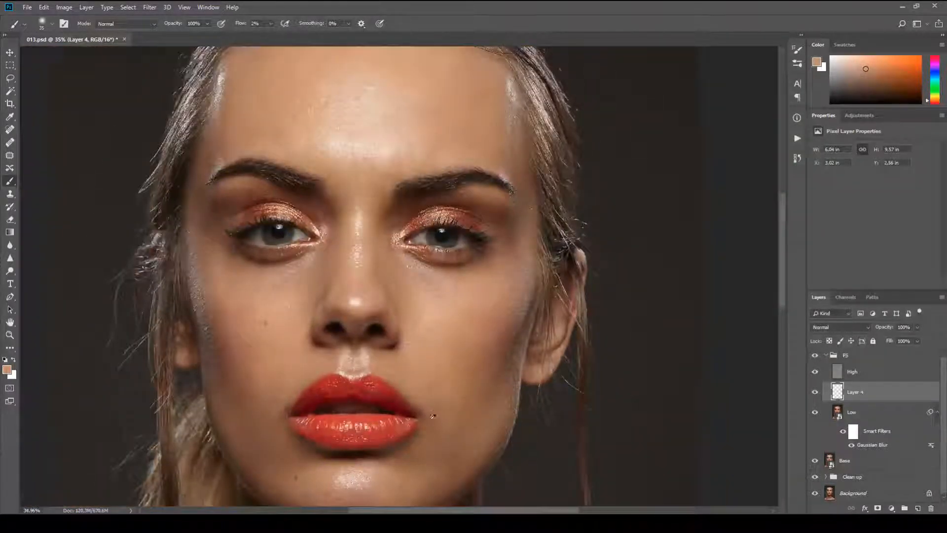
Step: Even out the skin tones beside the right-hand mouth corner and between the eyebrows with sampled skin colours
scroll(484, 414, up, 5)
alt+click(460, 386)
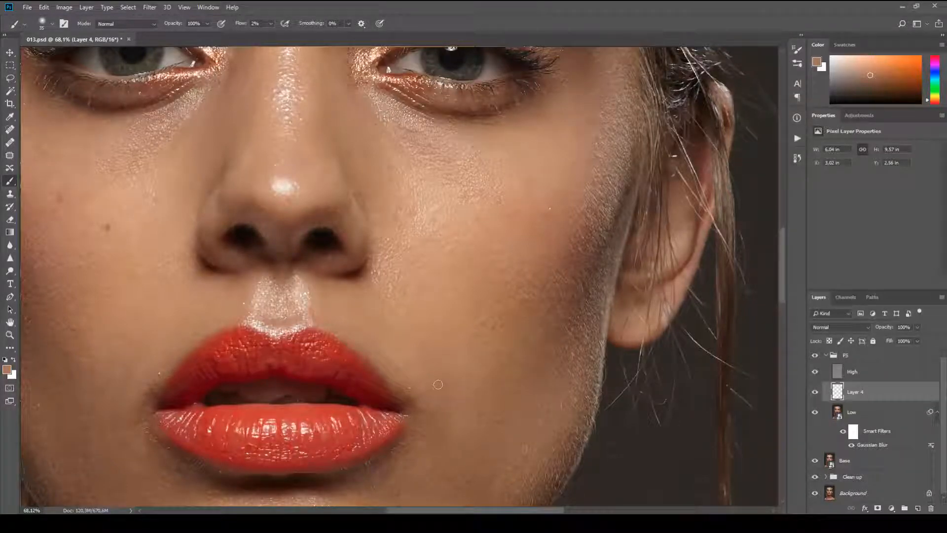
scroll(503, 296, up, 6)
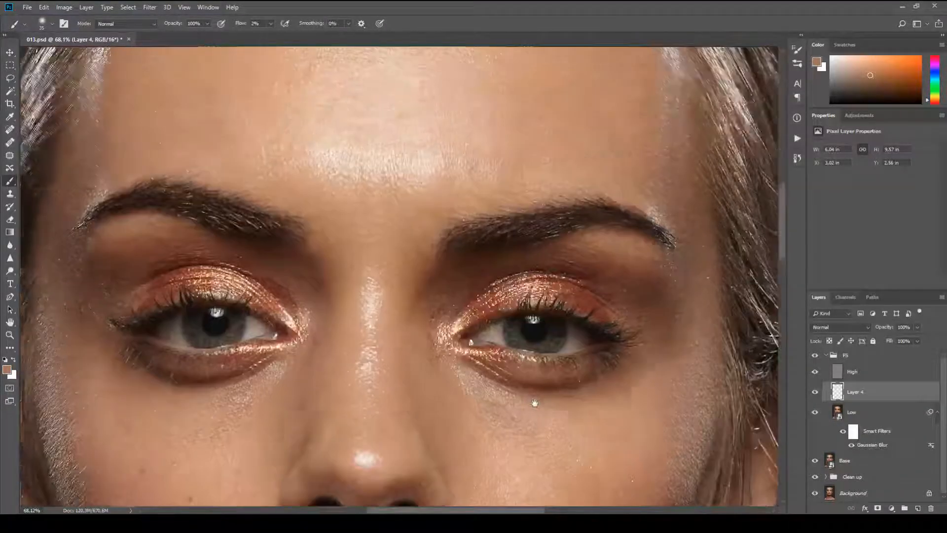
drag(535, 403, 540, 407)
alt+click(407, 271)
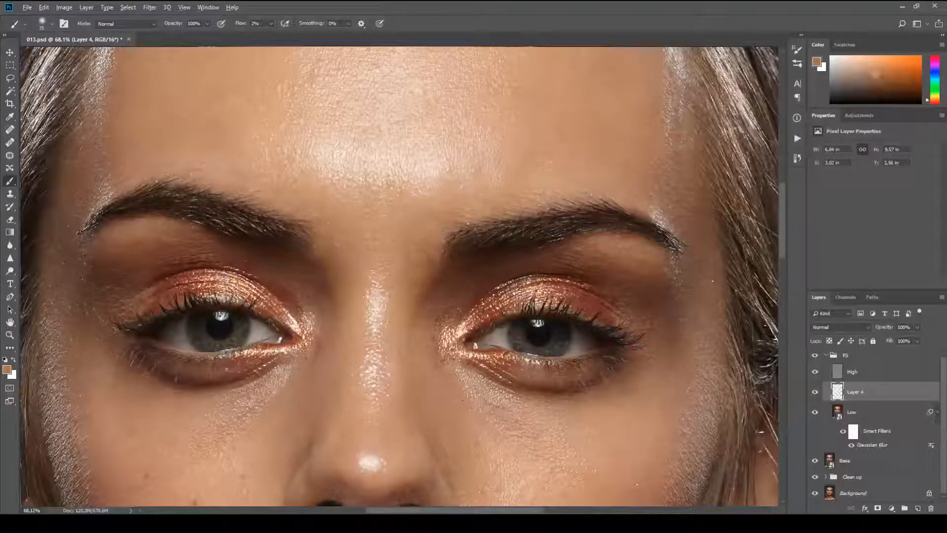
alt+click(428, 256)
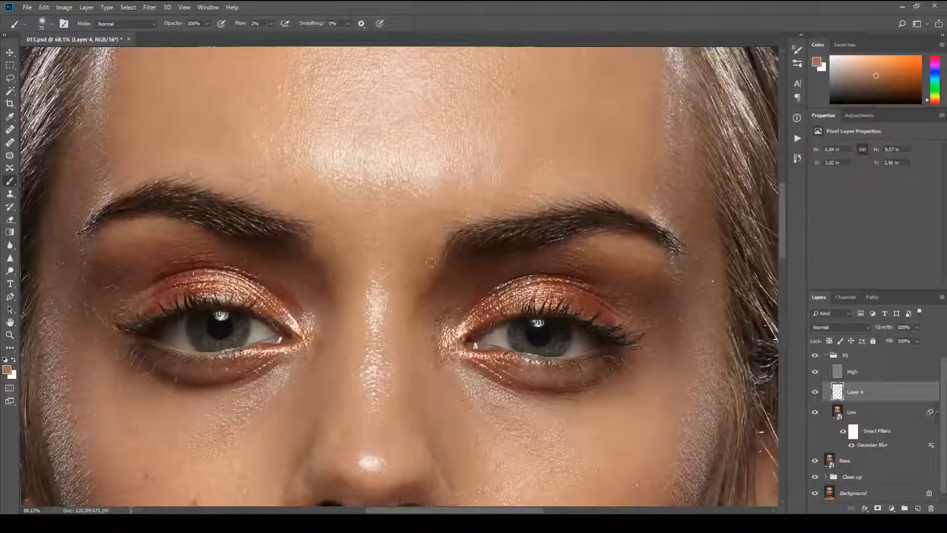
Step: Smooth the tones across the upper forehead just below the hairline with a sampled skin colour
drag(351, 220, 392, 402)
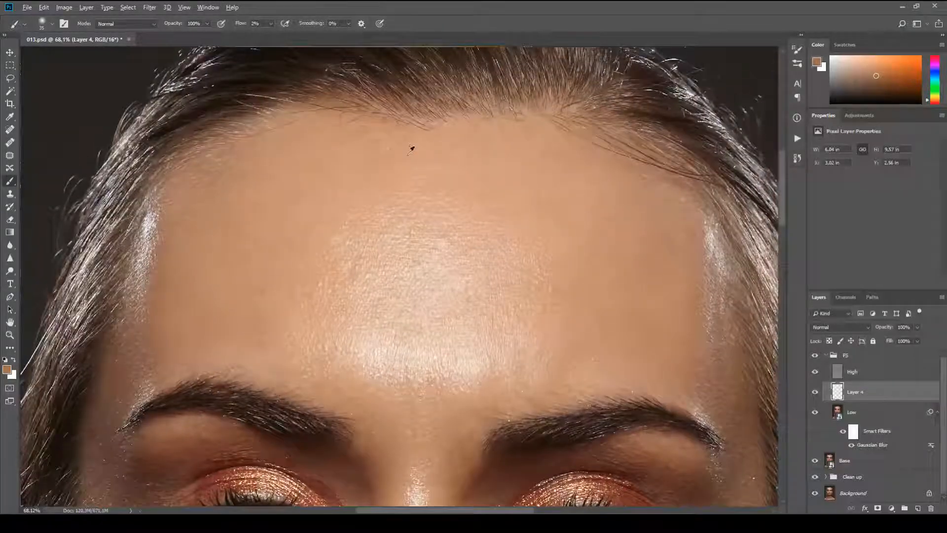
alt+click(409, 140)
drag(334, 164, 376, 195)
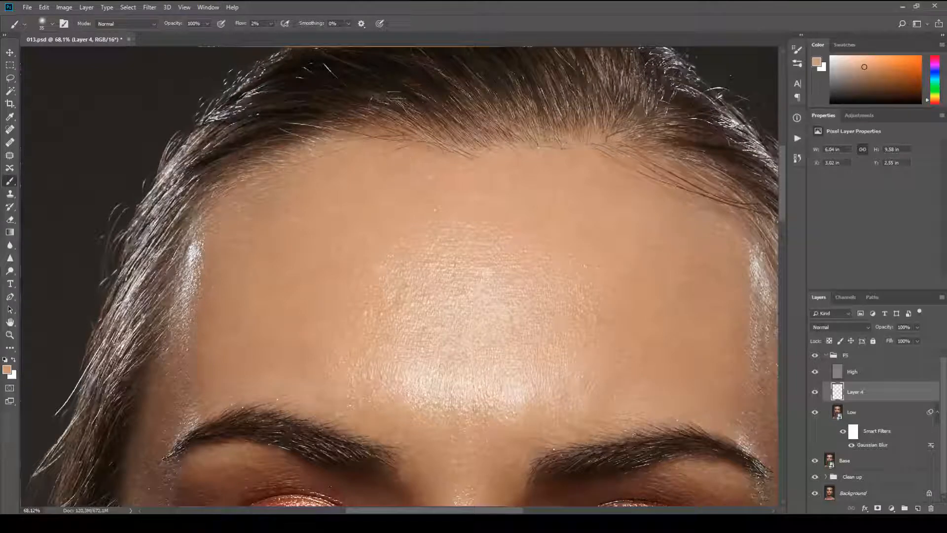
drag(322, 276, 373, 169)
drag(368, 243, 355, 171)
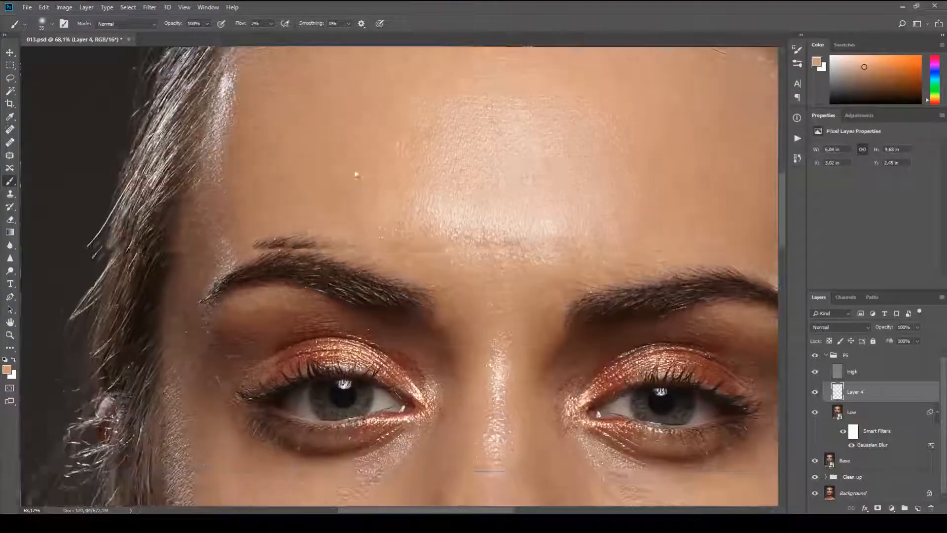
Step: Blend the uneven tones below the outer corner of the left-hand eye with a sampled skin colour
drag(339, 254, 376, 153)
drag(334, 305, 339, 257)
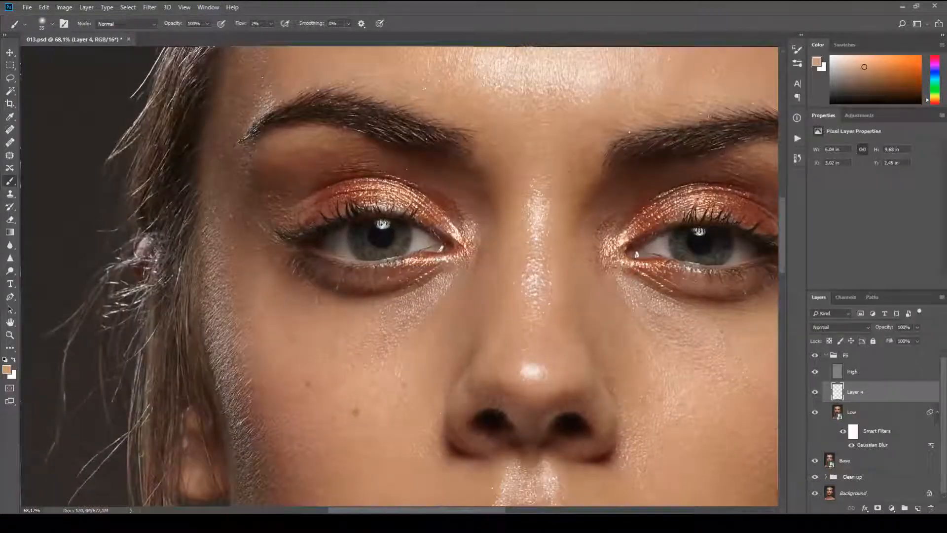
alt+click(289, 294)
drag(369, 356, 312, 256)
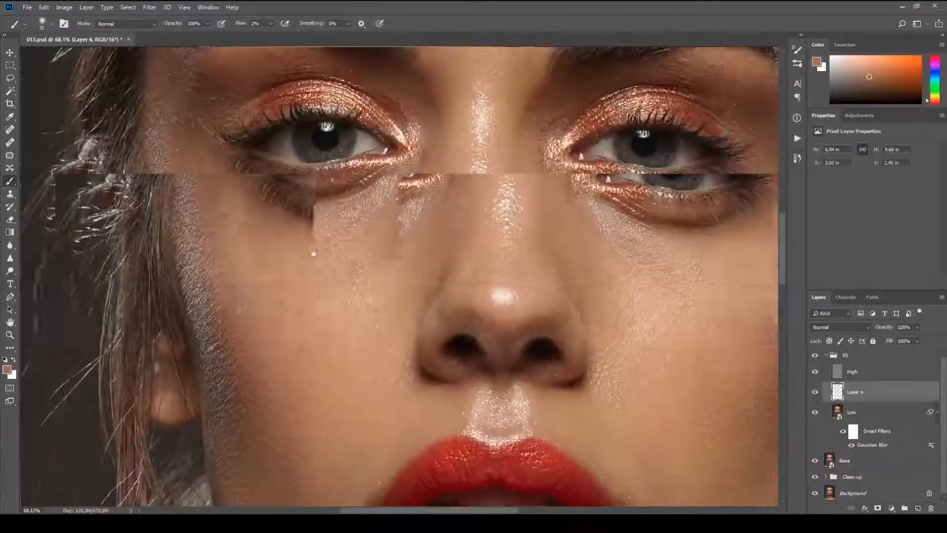
Step: Even out the blotchy patches on the upper right-hand cheek with sampled skin colours, and check the whole face
drag(611, 386, 434, 296)
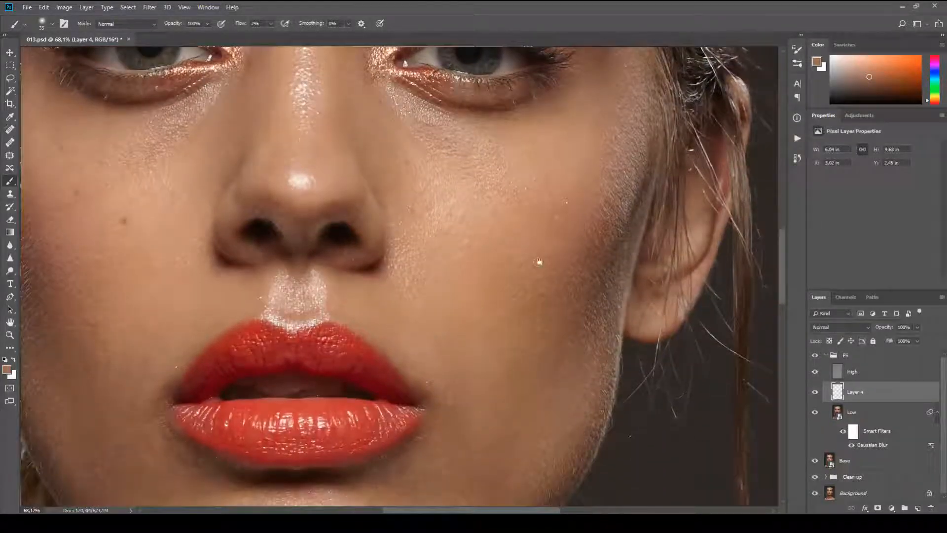
alt+click(568, 210)
alt+click(545, 198)
mouse_move(548, 213)
mouse_down()
mouse_move(574, 196)
mouse_move(548, 219)
mouse_up()
alt+click(484, 194)
scroll(501, 214, down, 4)
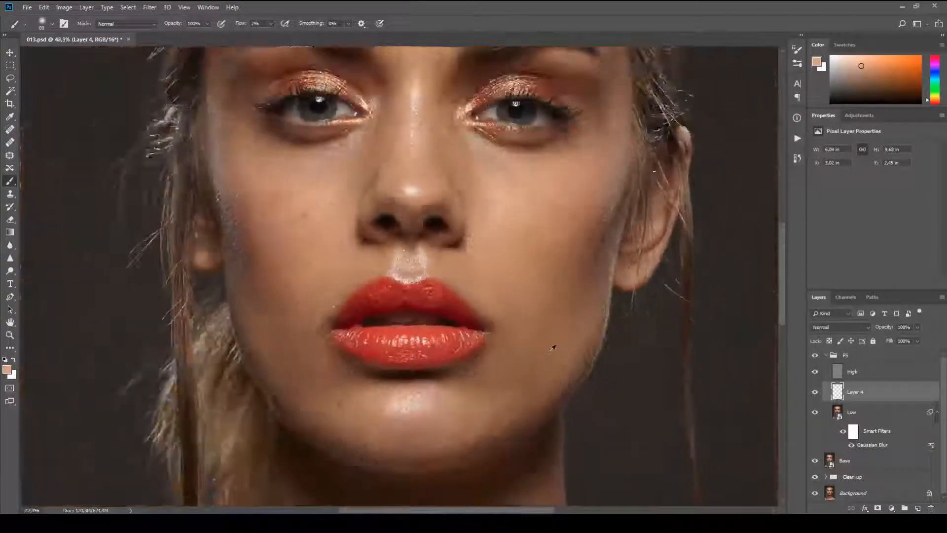
scroll(553, 348, down, 3)
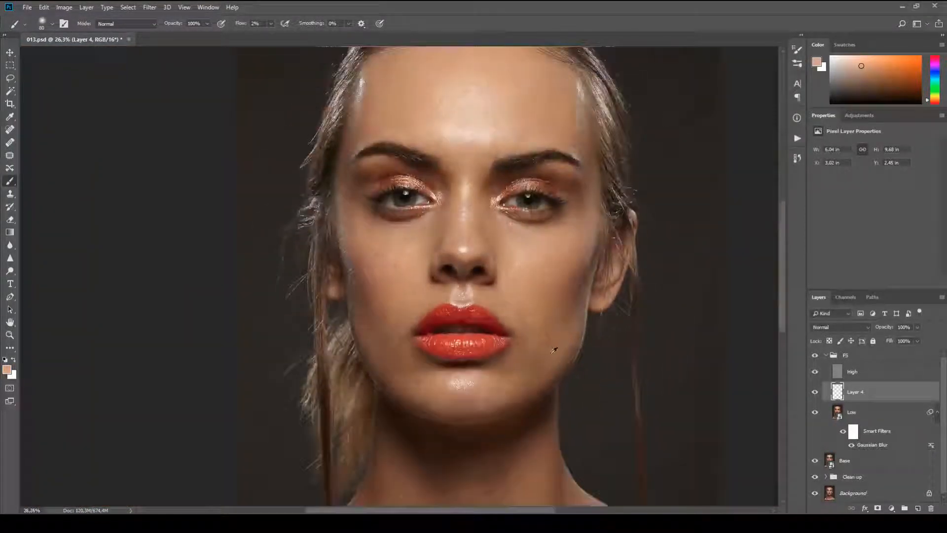
Step: Blend sampled skin tones over the side and base of the neck on Layer 4 with the brush enlarged to 175 px
scroll(554, 349, down, 1)
scroll(540, 379, up, 4)
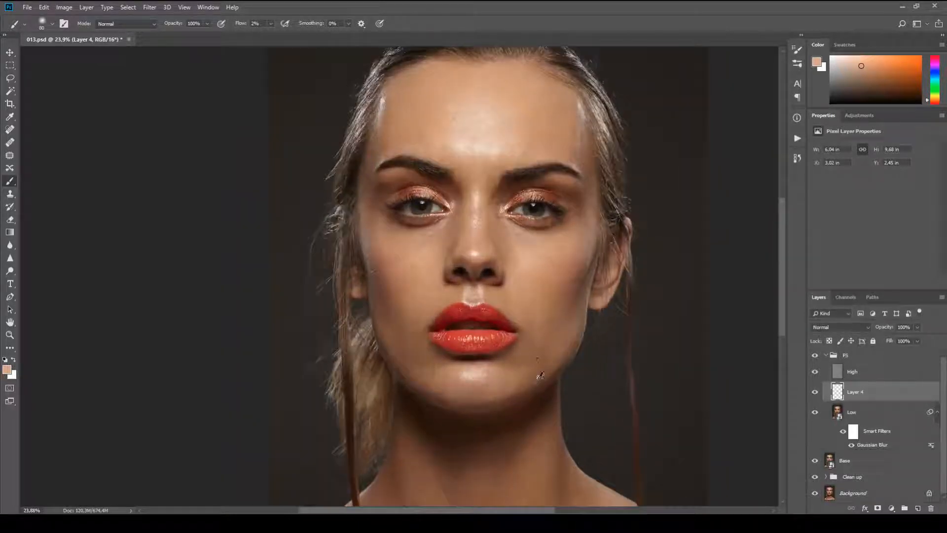
scroll(529, 367, down, 4)
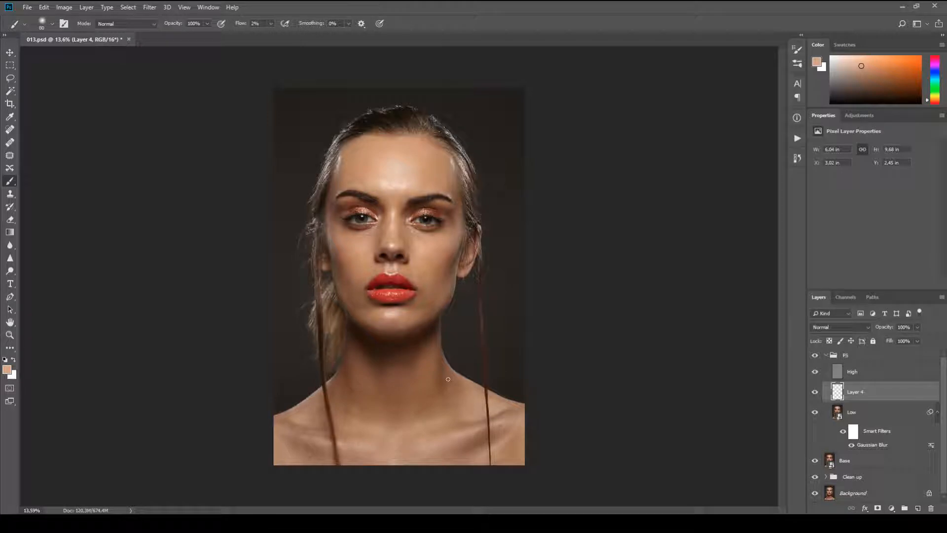
key(bracketright)
key(bracketright)
key(bracketright)
alt+click(432, 362)
mouse_move(439, 394)
mouse_down()
mouse_move(462, 400)
mouse_move(452, 377)
mouse_move(460, 402)
mouse_move(441, 378)
mouse_up()
alt+click(472, 392)
alt+click(445, 389)
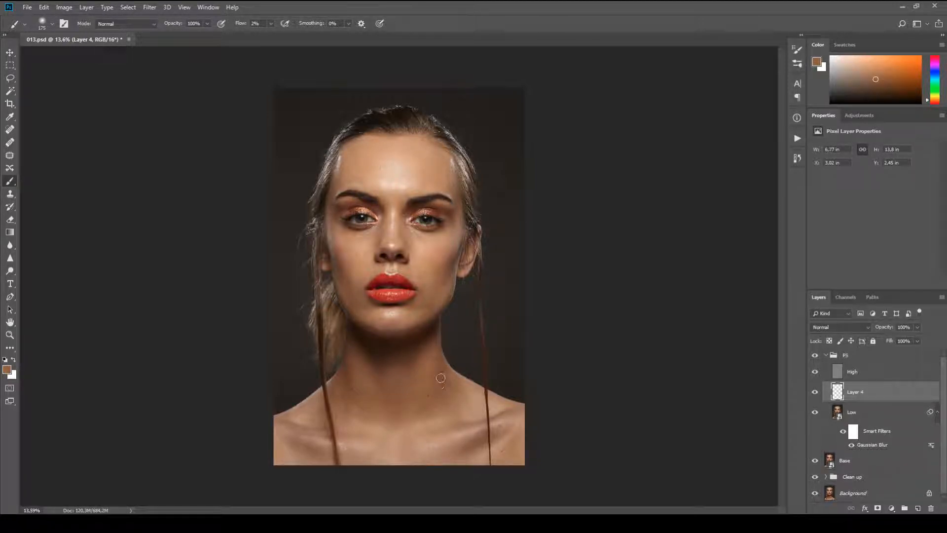
alt+click(425, 408)
alt+click(377, 404)
Step: Even out the skin around the collarbone and shoulder beside the thin hair strand using sampled tones and a smaller 45 px brush
scroll(395, 401, up, 8)
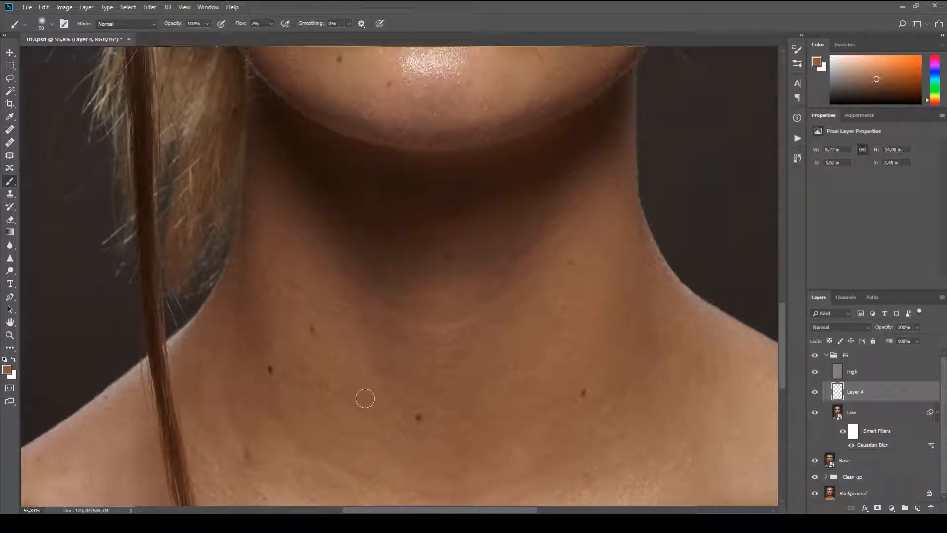
alt+click(381, 371)
drag(377, 345, 406, 317)
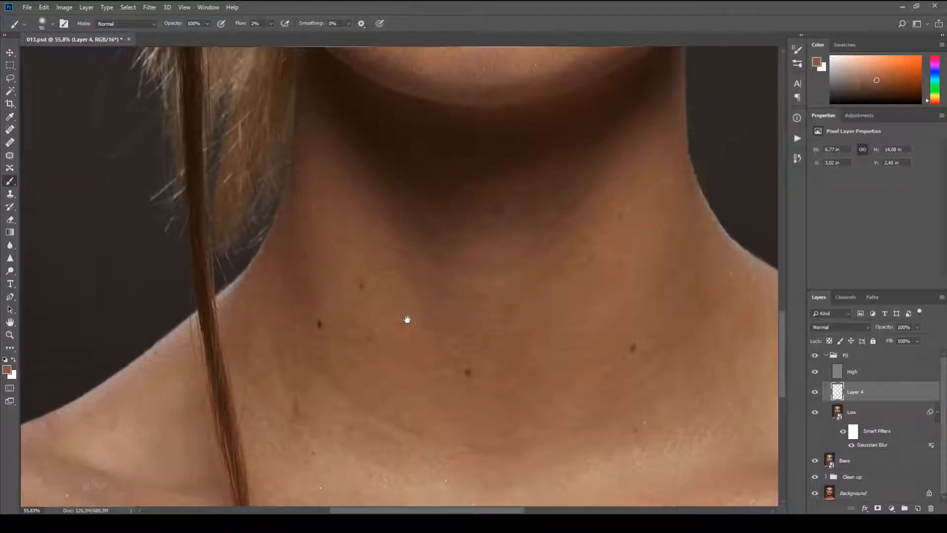
drag(370, 363, 429, 319)
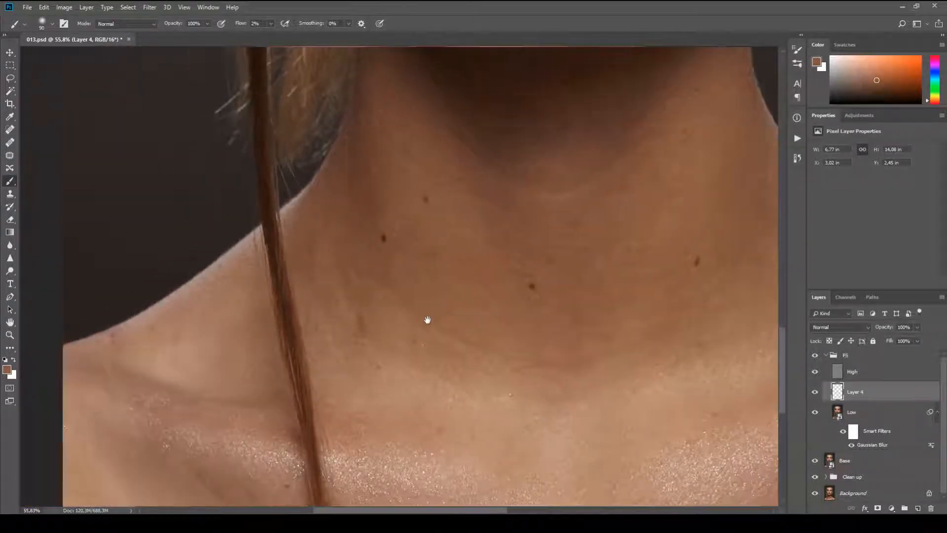
drag(387, 281, 308, 261)
drag(602, 300, 421, 333)
drag(759, 447, 674, 400)
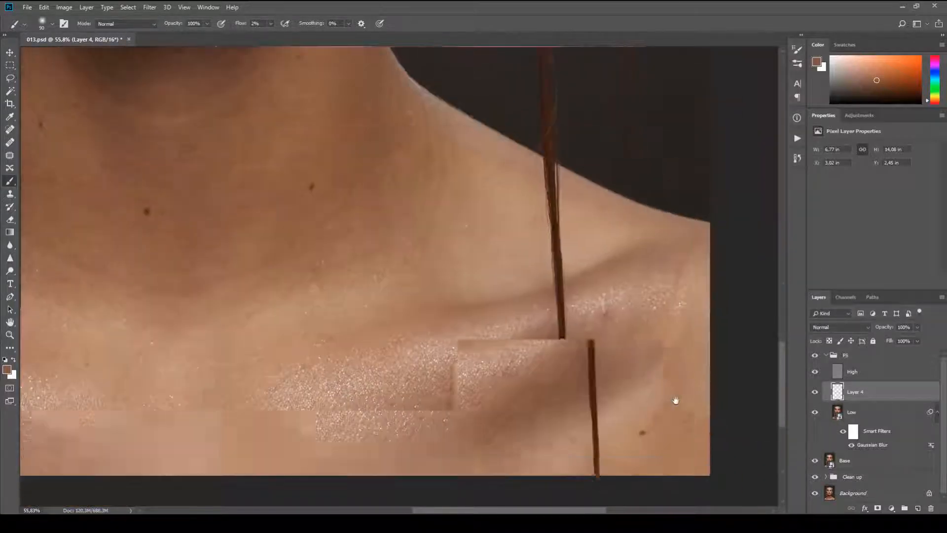
alt+click(654, 398)
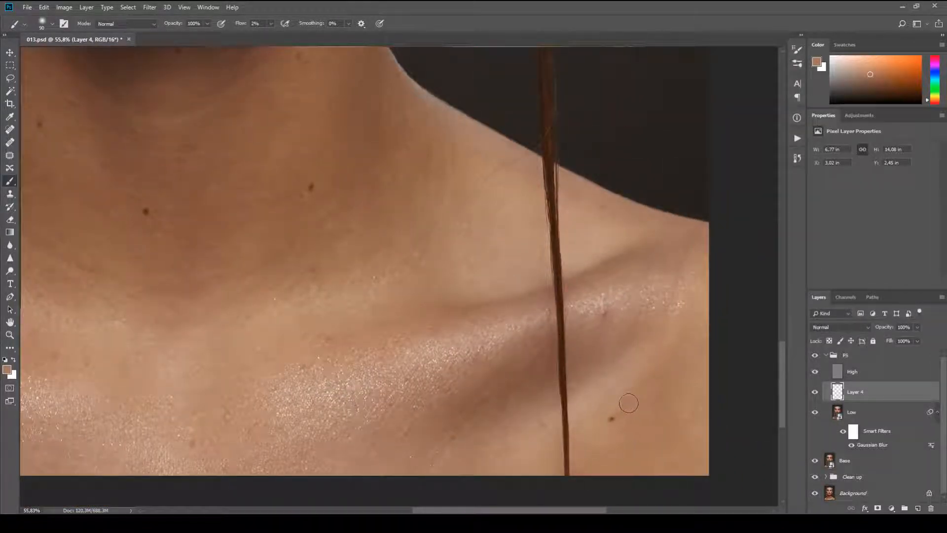
key(bracketleft)
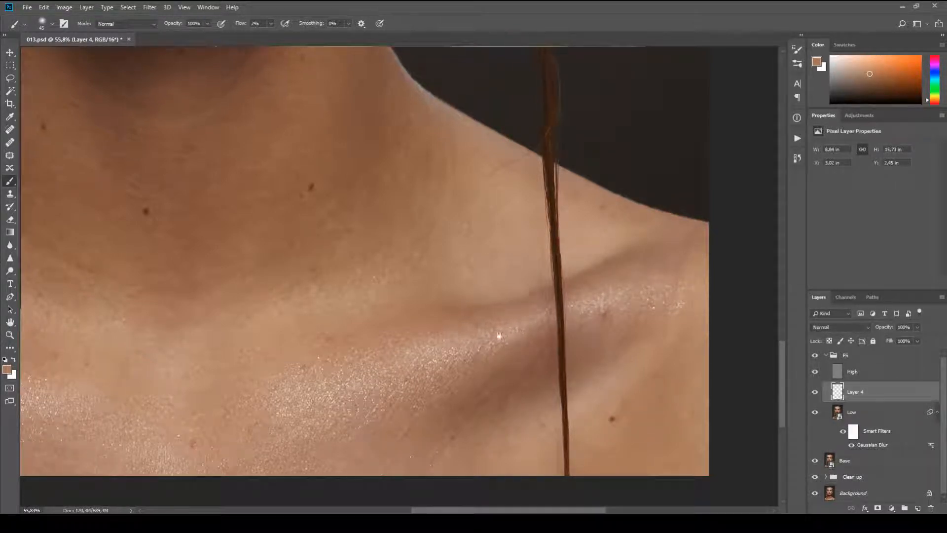
Step: Paint a sampled skin tone over the uneven patches on the front of the lower neck on Layer 4
drag(497, 334, 687, 372)
drag(398, 309, 460, 314)
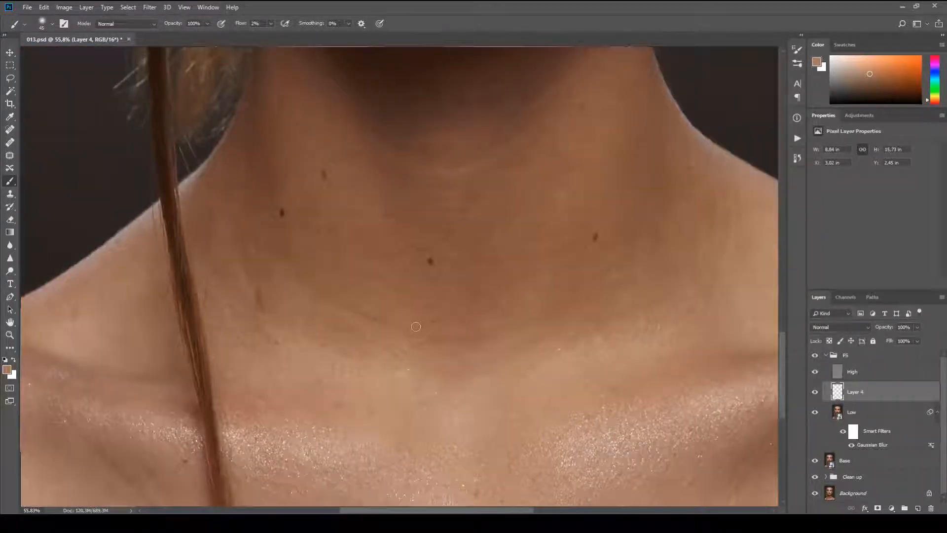
alt+click(383, 299)
scroll(380, 339, up, 2)
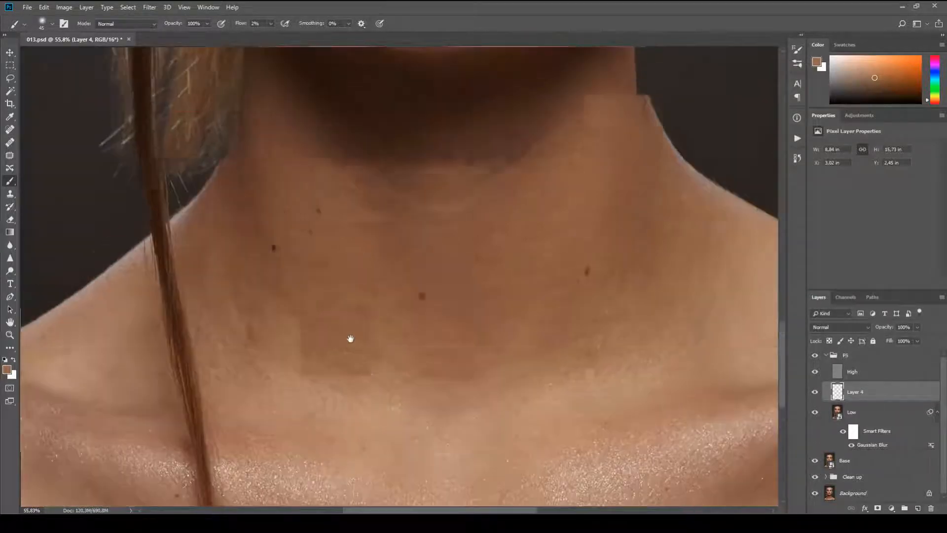
scroll(351, 332, up, 2)
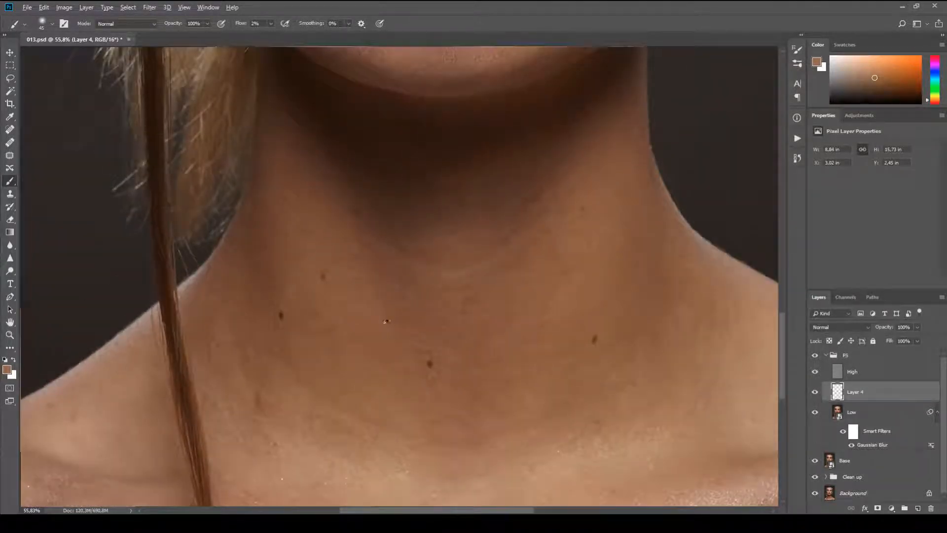
Step: Smooth the shadow transition on the ponytail side of the neck with sampled tones and a 100 px brush
scroll(386, 321, down, 5)
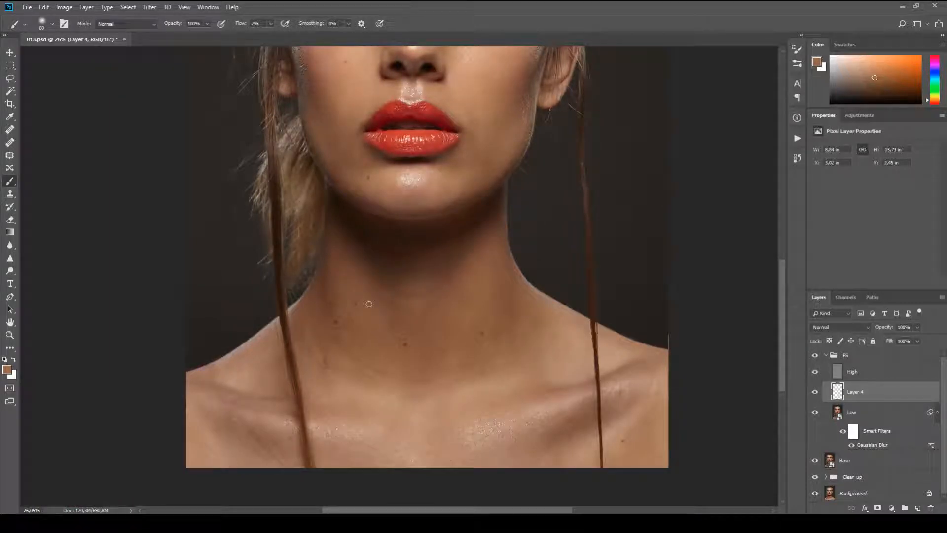
key(bracketright)
key(bracketright)
key(bracketright)
key(bracketright)
alt+click(370, 293)
alt+click(373, 293)
mouse_move(374, 293)
mouse_down()
mouse_move(386, 316)
mouse_move(380, 308)
mouse_move(393, 311)
mouse_move(388, 325)
mouse_move(370, 326)
mouse_move(384, 296)
mouse_move(388, 324)
mouse_up()
alt+click(385, 326)
alt+click(371, 325)
Step: Blend sampled skin tones down the centre of the neck to the hollow between the collarbones
mouse_move(447, 310)
mouse_down()
mouse_move(422, 312)
mouse_move(431, 338)
mouse_move(411, 347)
mouse_move(425, 346)
mouse_move(424, 381)
mouse_up()
alt+click(424, 315)
alt+click(451, 317)
alt+click(450, 311)
alt+click(431, 339)
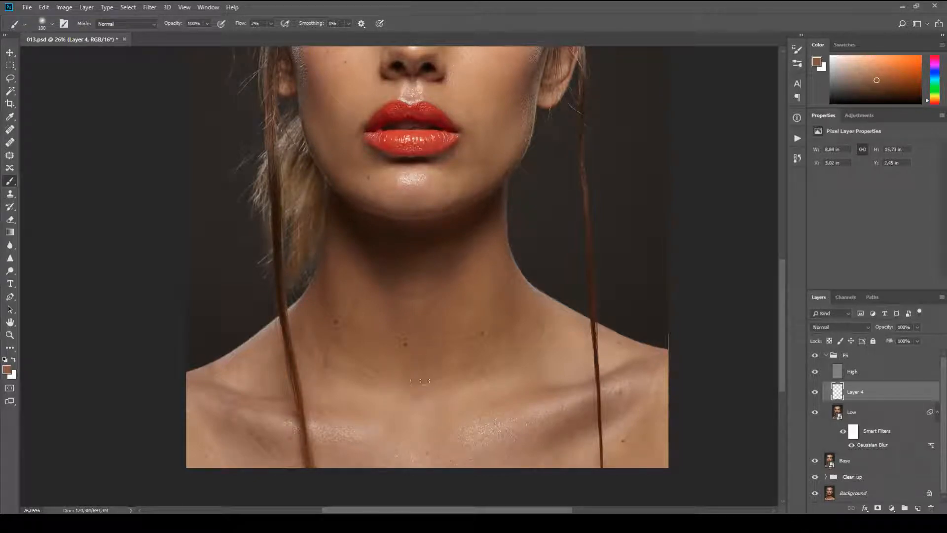
drag(463, 347, 457, 371)
alt+click(474, 350)
alt+click(420, 387)
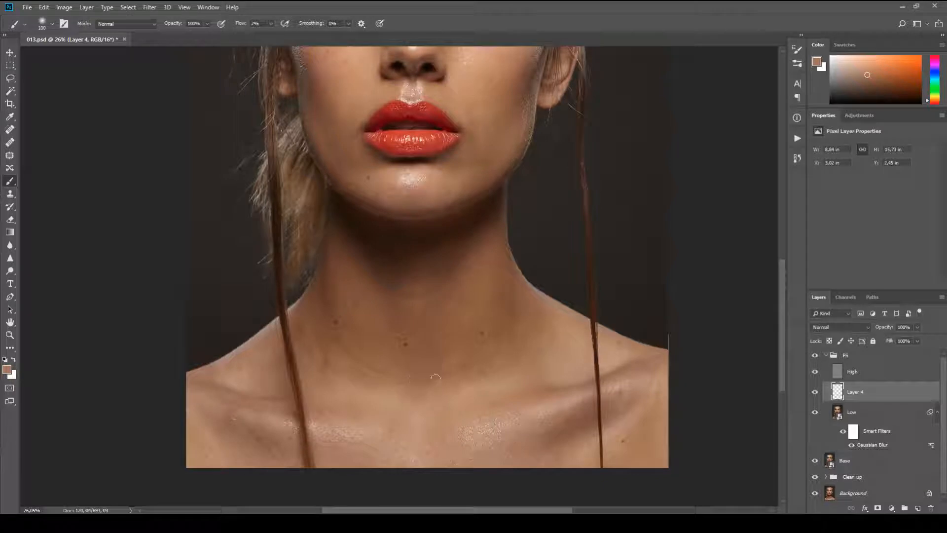
alt+click(452, 372)
Step: Compare the whole portrait with and without the FS group's retouching
scroll(516, 361, down, 5)
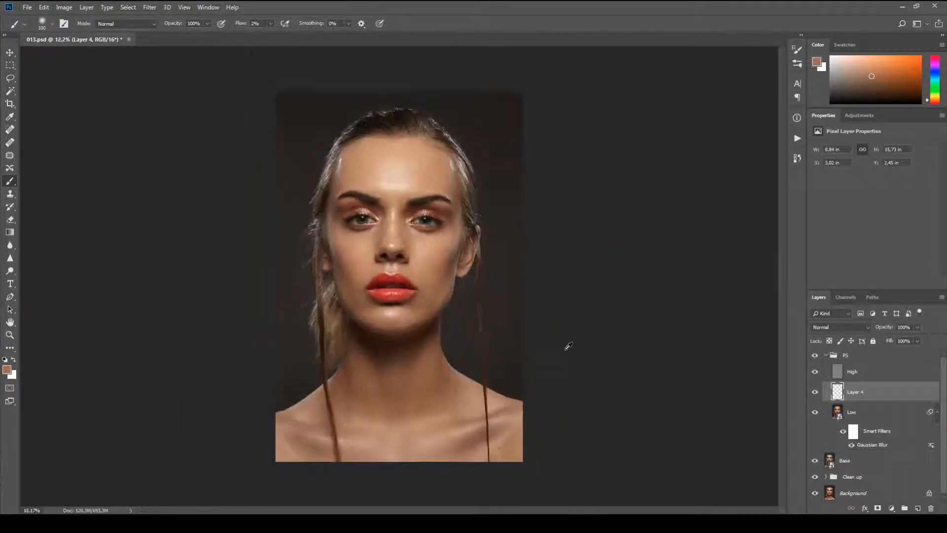
click(817, 356)
click(817, 356)
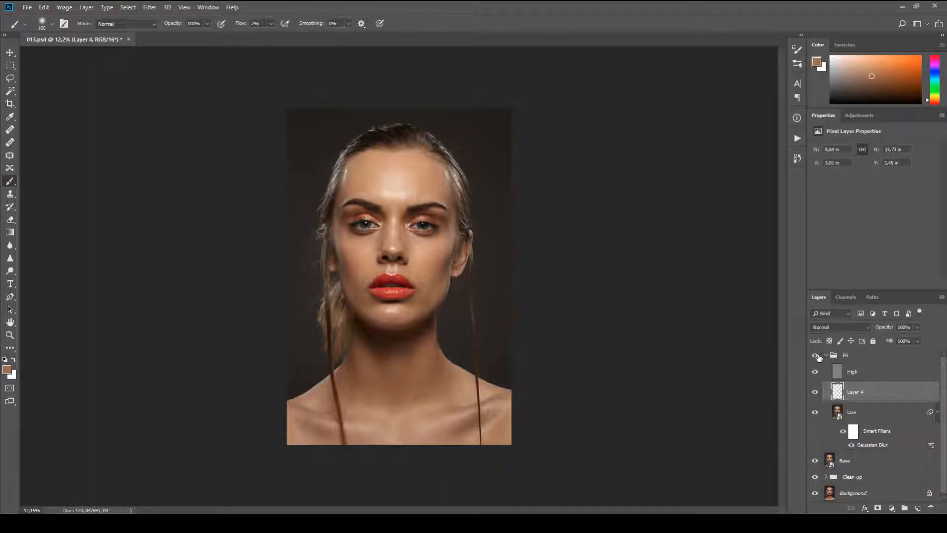
click(817, 356)
click(817, 356)
click(817, 356)
click(818, 355)
click(817, 356)
click(817, 355)
click(817, 356)
Step: Soften the cheek shading beside the visible ear on Layer 4 with sampled skin tones
scroll(449, 245, up, 2)
scroll(449, 245, up, 5)
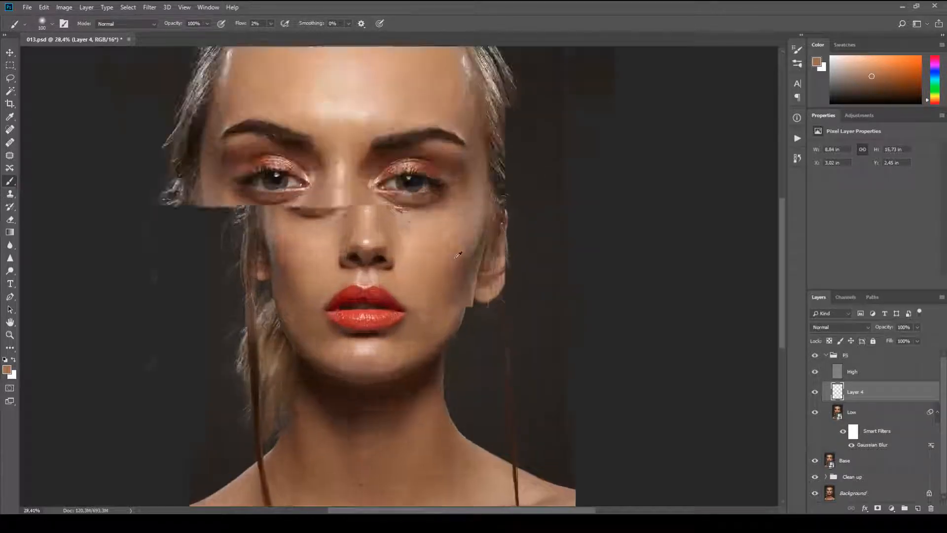
alt+click(454, 252)
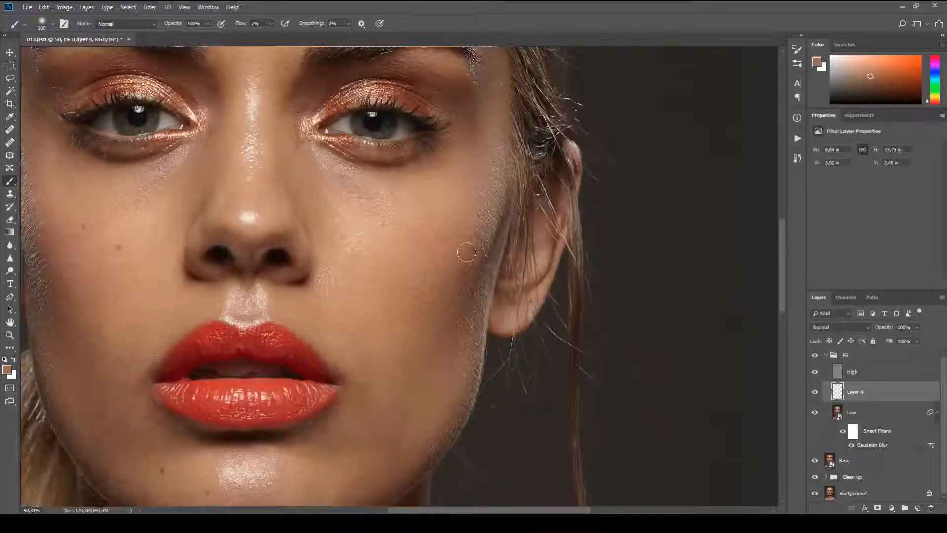
mouse_move(469, 251)
mouse_down()
mouse_move(458, 274)
mouse_move(477, 251)
mouse_move(452, 283)
mouse_move(462, 249)
mouse_move(447, 304)
mouse_move(459, 257)
mouse_move(482, 242)
mouse_move(456, 281)
mouse_move(480, 263)
mouse_up()
alt+click(450, 256)
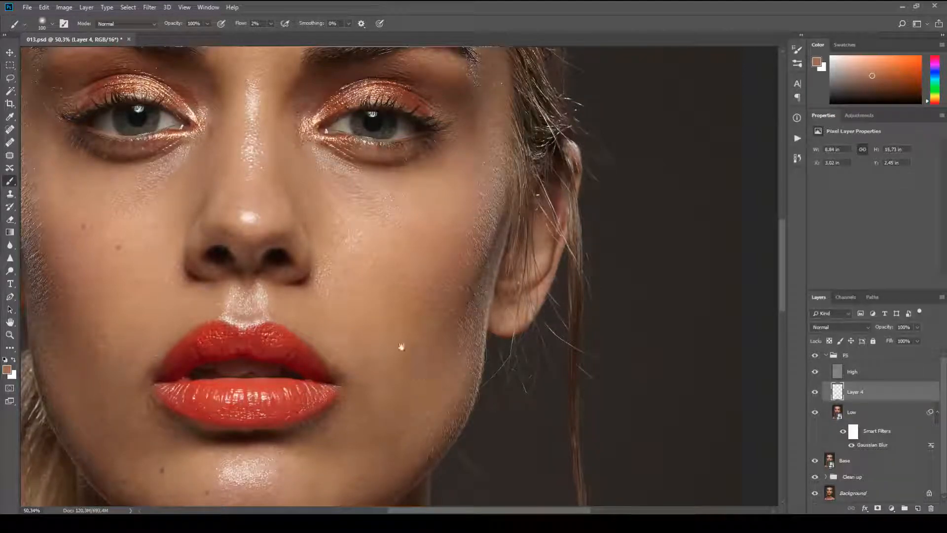
drag(423, 281, 571, 307)
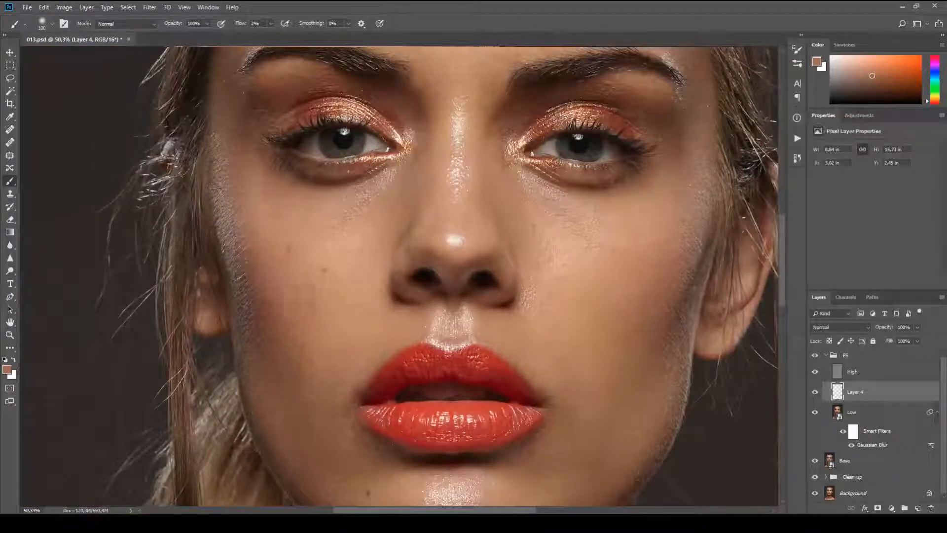
Step: Collapse the FS group and check the full portrait by switching the group's visibility off and on
scroll(484, 326, down, 3)
scroll(582, 364, down, 2)
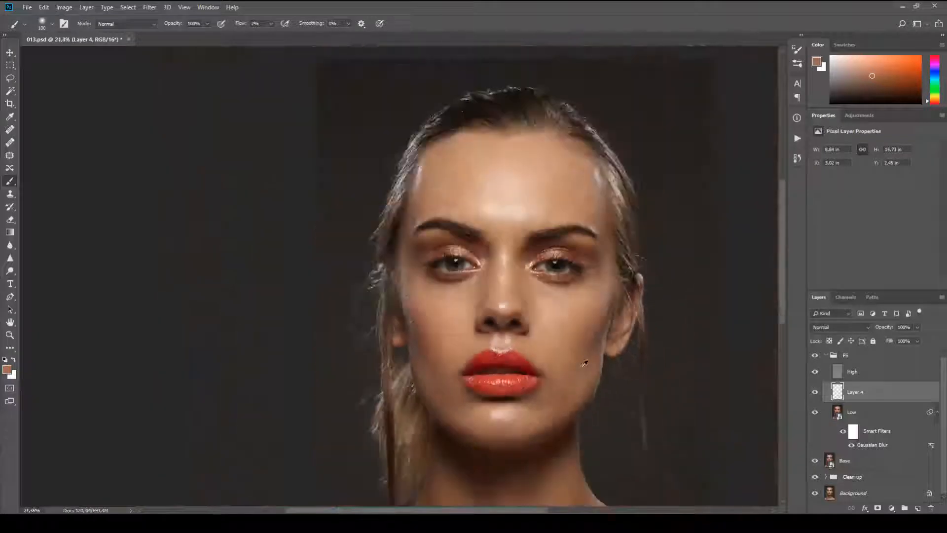
scroll(581, 364, down, 2)
scroll(582, 364, down, 1)
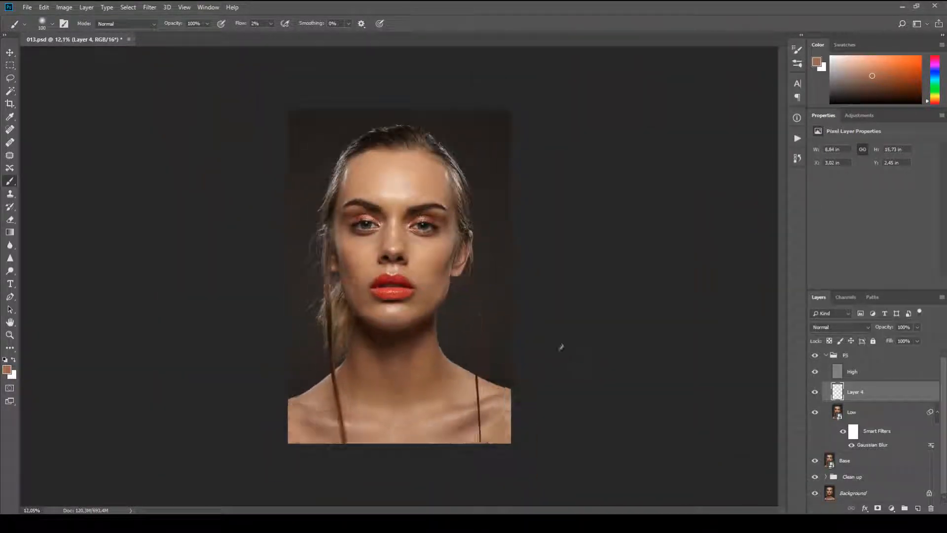
click(824, 357)
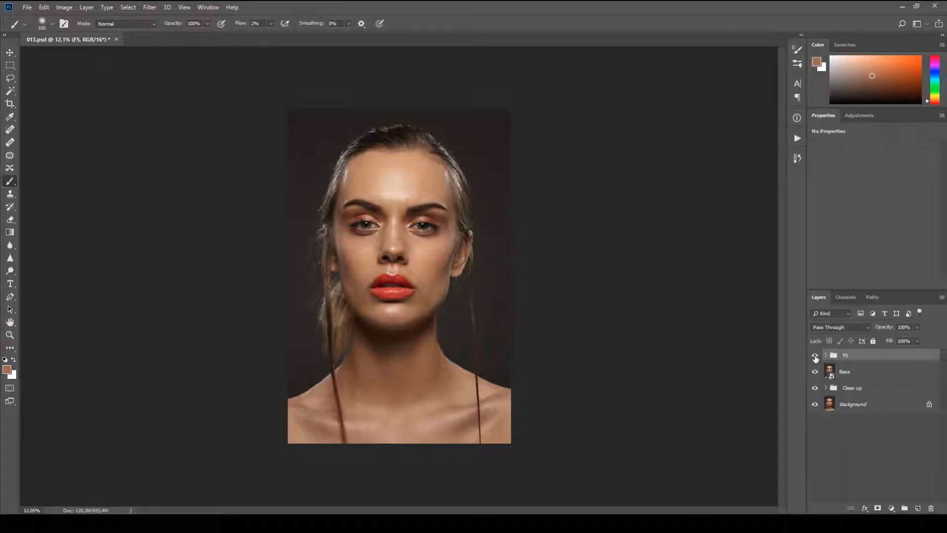
click(815, 356)
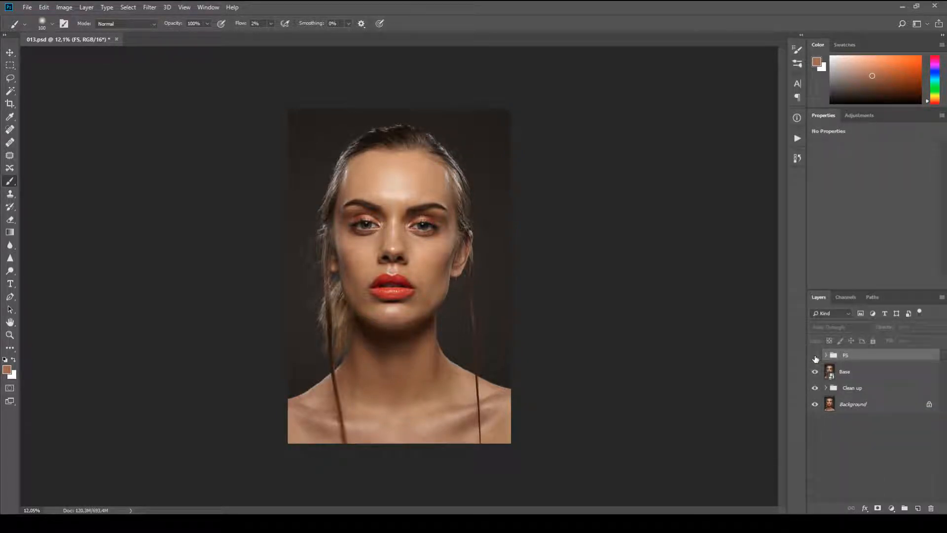
click(815, 357)
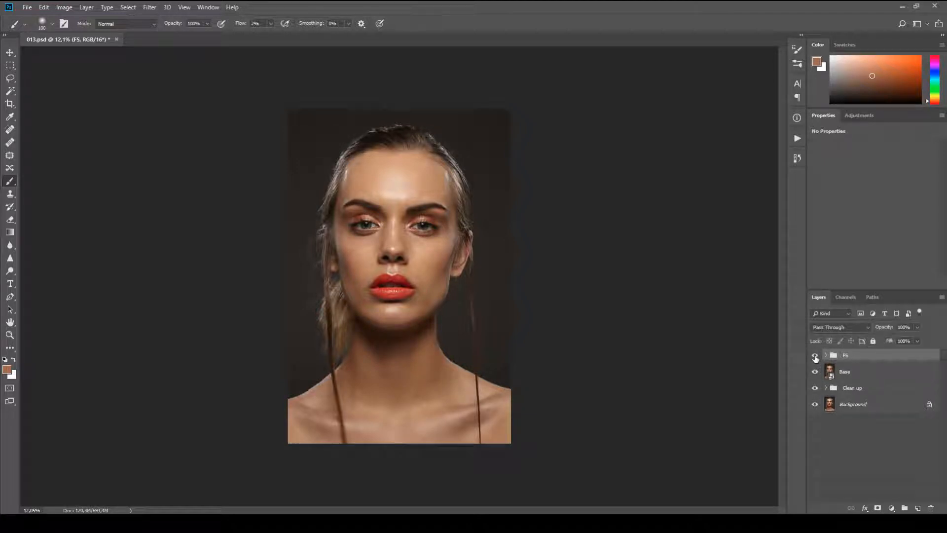
click(816, 357)
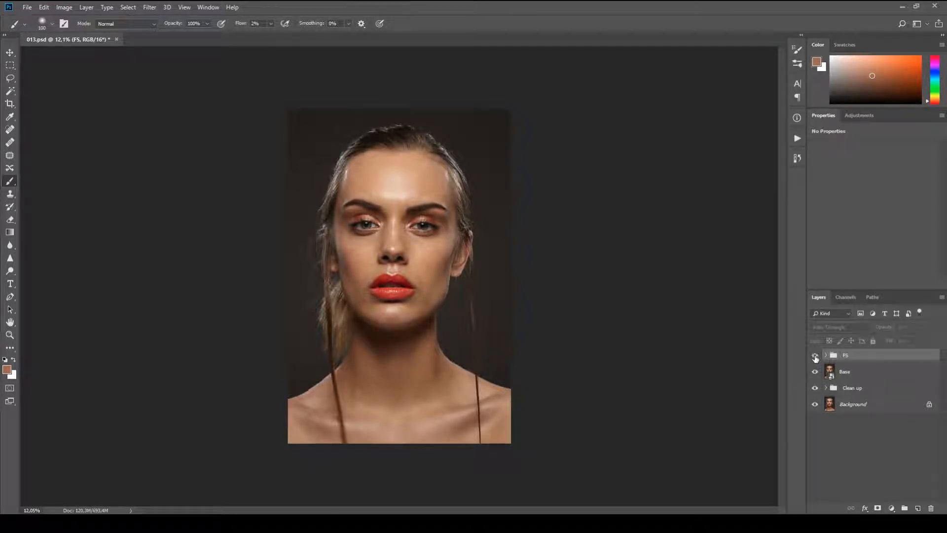
click(815, 356)
click(815, 356)
click(815, 356)
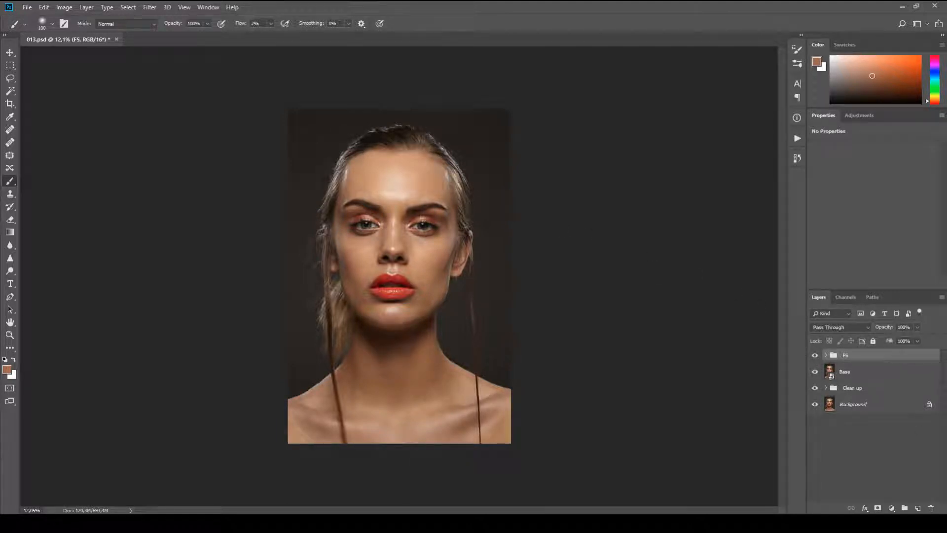
Step: Add two Curves adjustment layers above the FS group
click(893, 509)
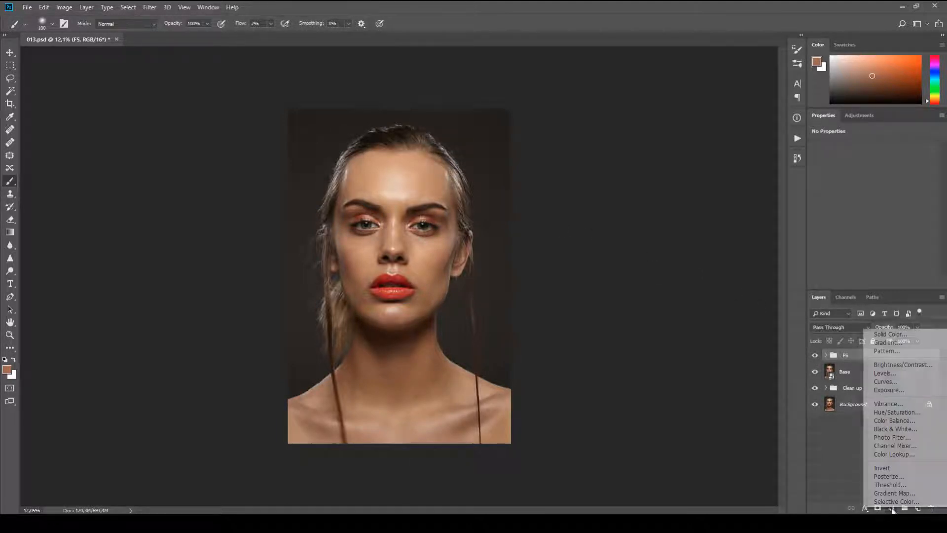
click(891, 385)
click(892, 509)
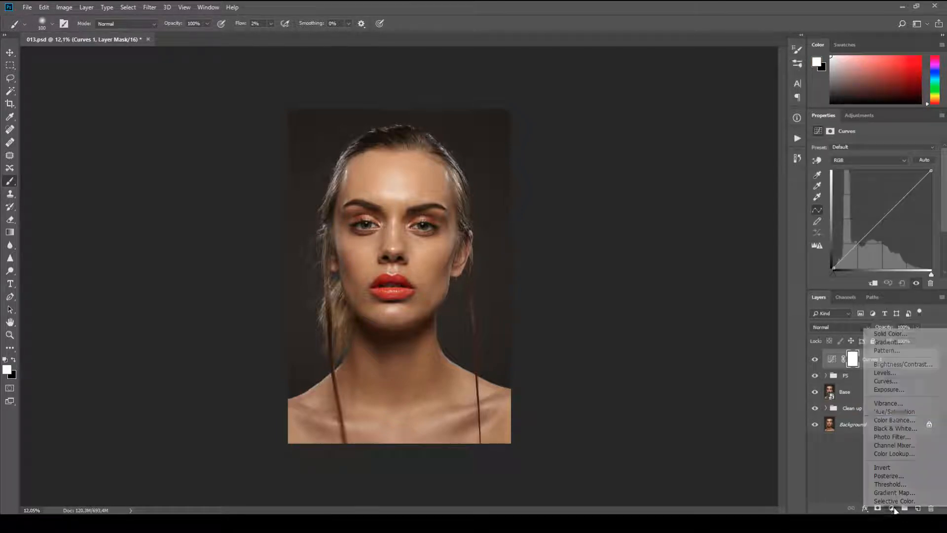
click(888, 388)
Step: Rename the lower Curves layer Dodge and the upper one Burn
double_click(878, 381)
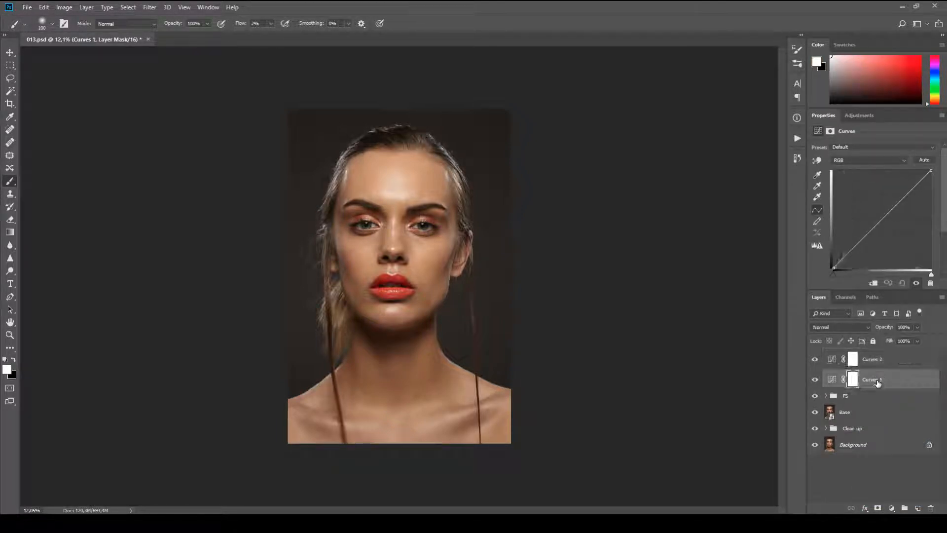
text(Do)
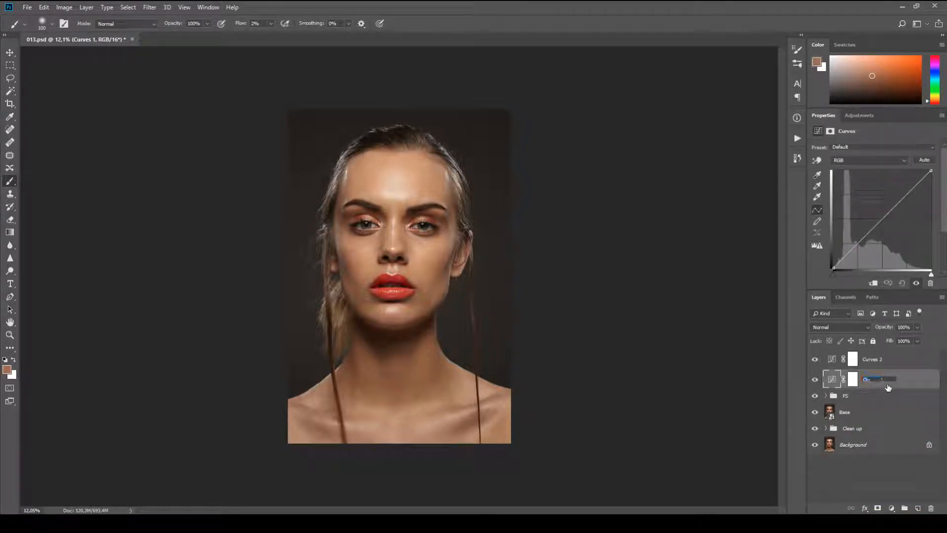
text(dge)
click(877, 362)
double_click(873, 359)
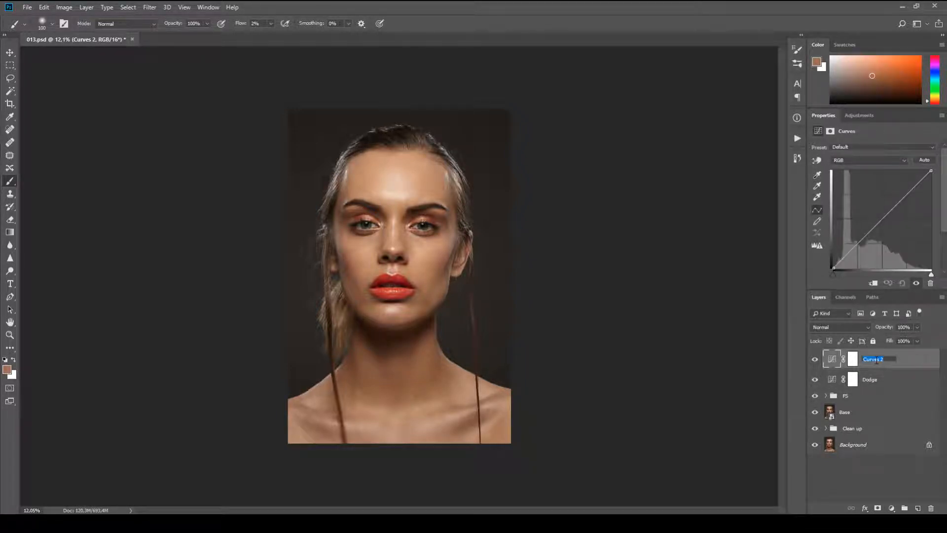
text(Burn)
Step: Raise the midpoint of the Dodge layer's RGB curve slightly to brighten the midtones
click(905, 383)
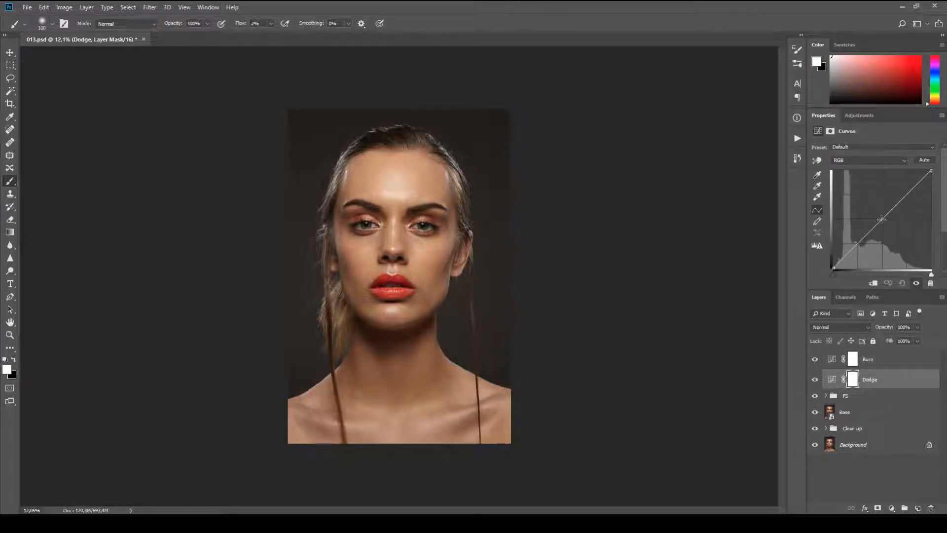
drag(882, 218, 880, 215)
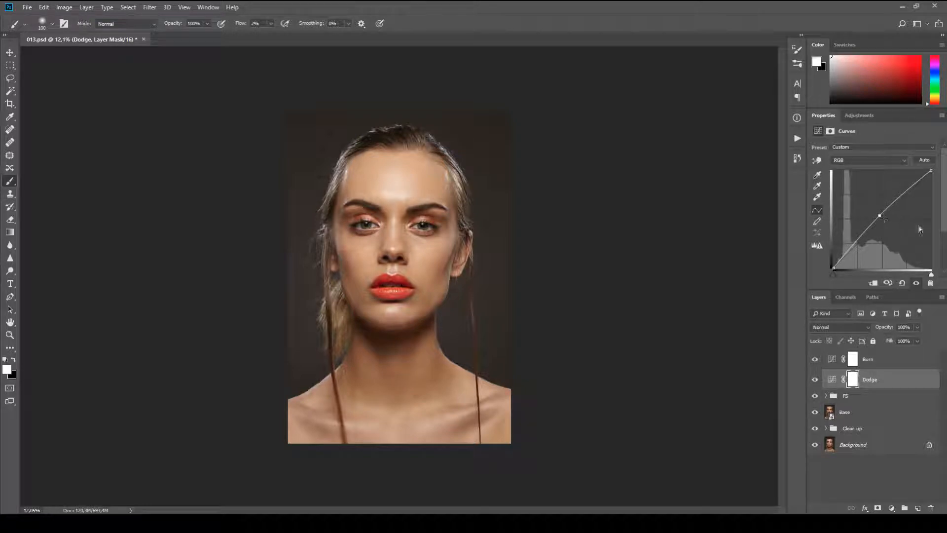
Step: Invert the Dodge layer's mask to black to hide the brightening
click(856, 383)
key(ctrl+i)
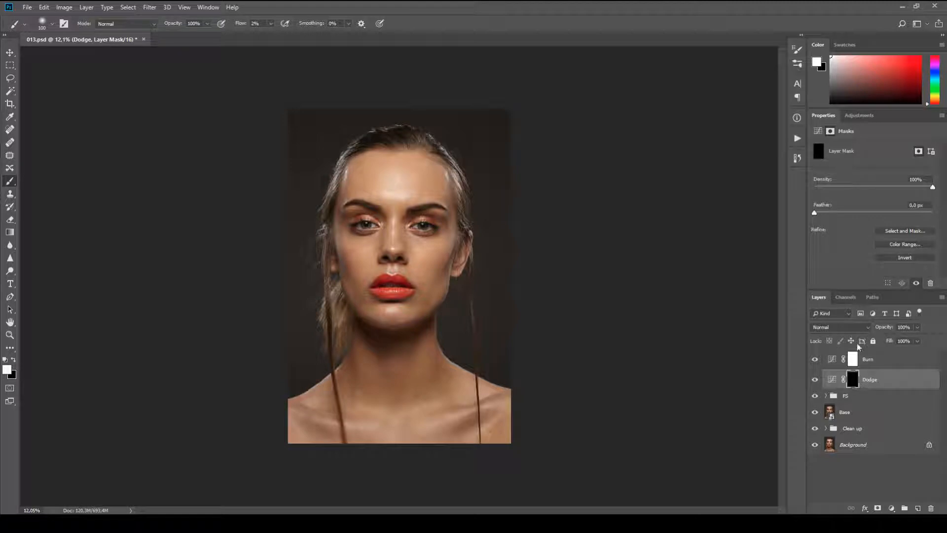
Step: Lower the midpoint of the Burn layer's RGB curve slightly and invert its mask to black
click(853, 360)
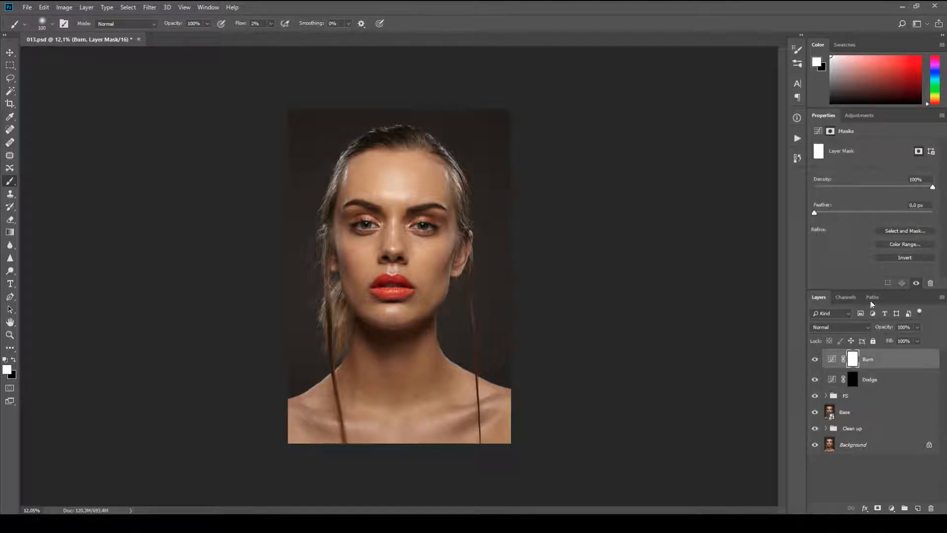
click(833, 359)
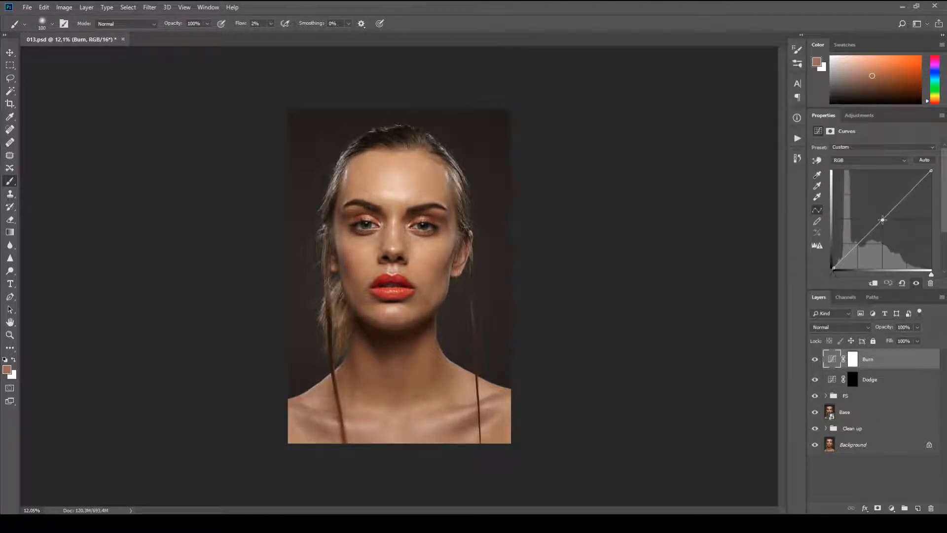
drag(883, 220, 885, 222)
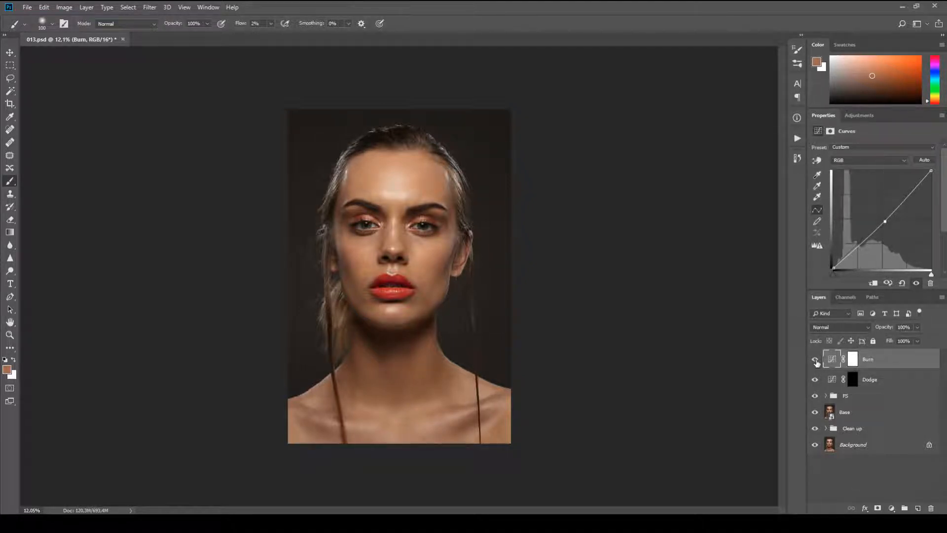
click(853, 362)
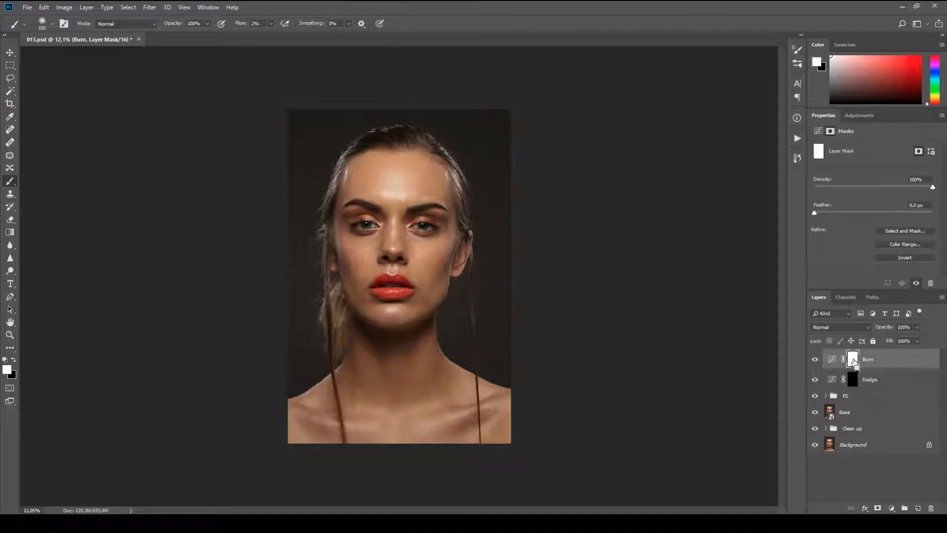
key(ctrl+i)
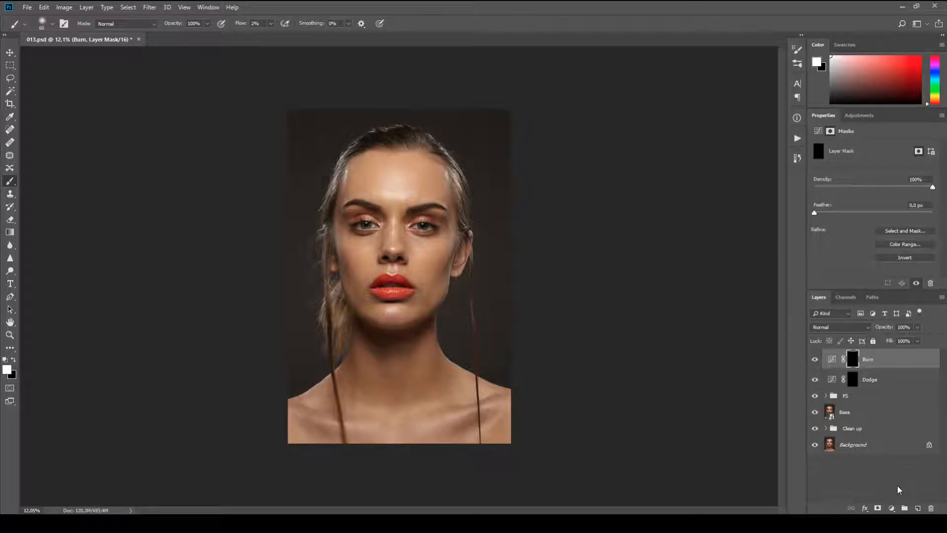
Step: Add a Black & White adjustment layer above Burn with Reds at 17 and Yellows at 83
click(893, 508)
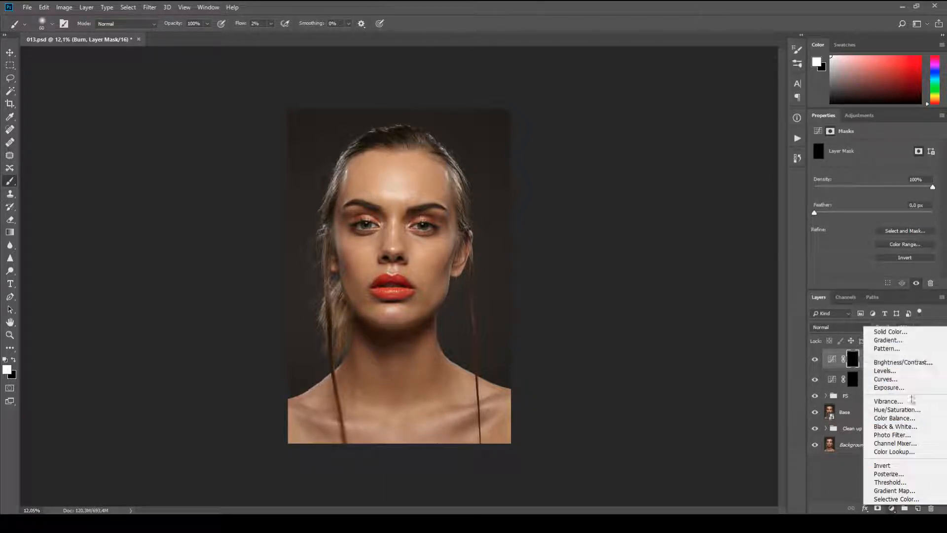
click(911, 427)
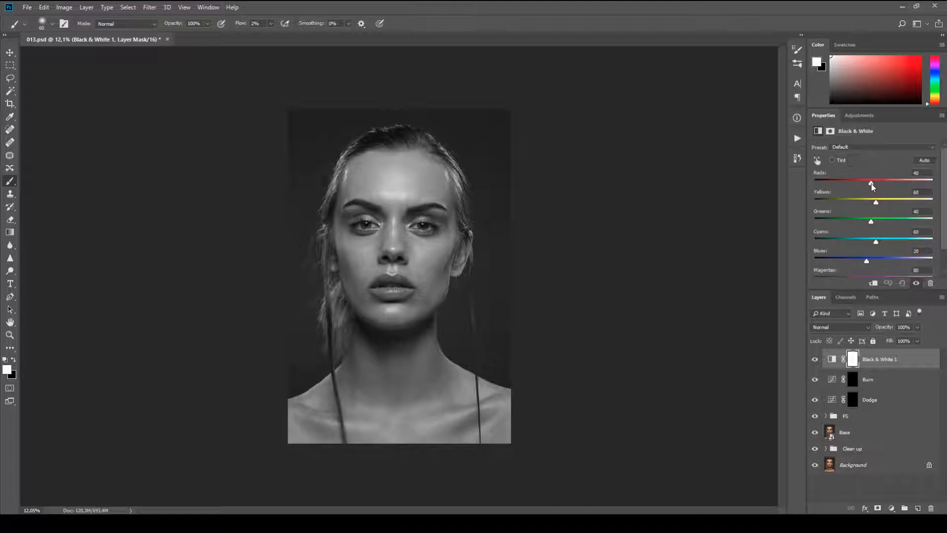
drag(872, 184, 868, 184)
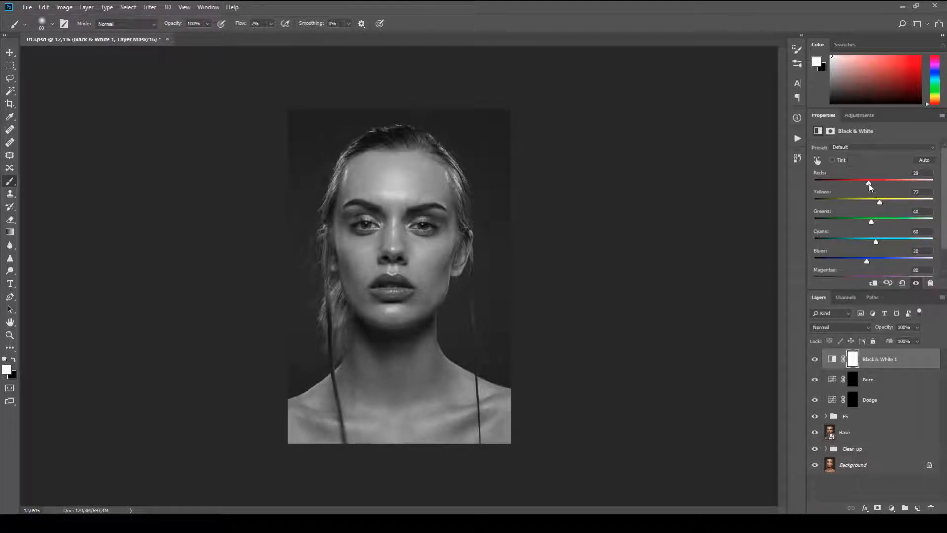
mouse_move(868, 184)
mouse_down()
mouse_move(881, 203)
mouse_move(865, 183)
mouse_up()
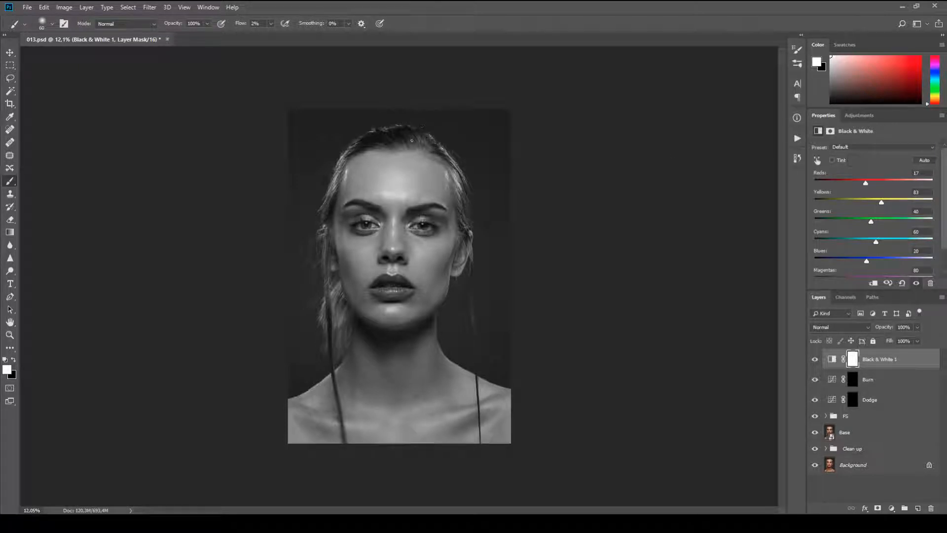
Step: Compare the face in colour and in greyscale by switching the Black & White layer off and on
scroll(431, 170, up, 8)
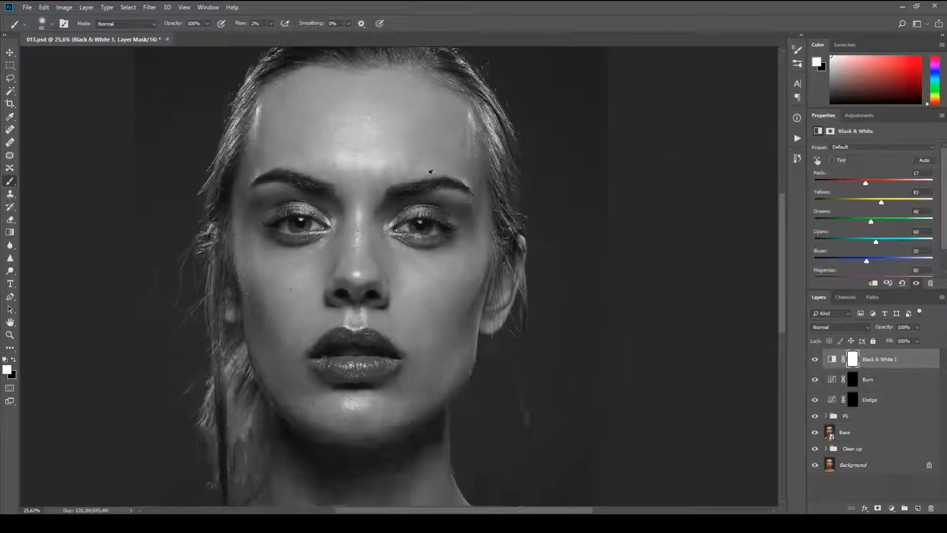
scroll(430, 171, up, 1)
click(815, 360)
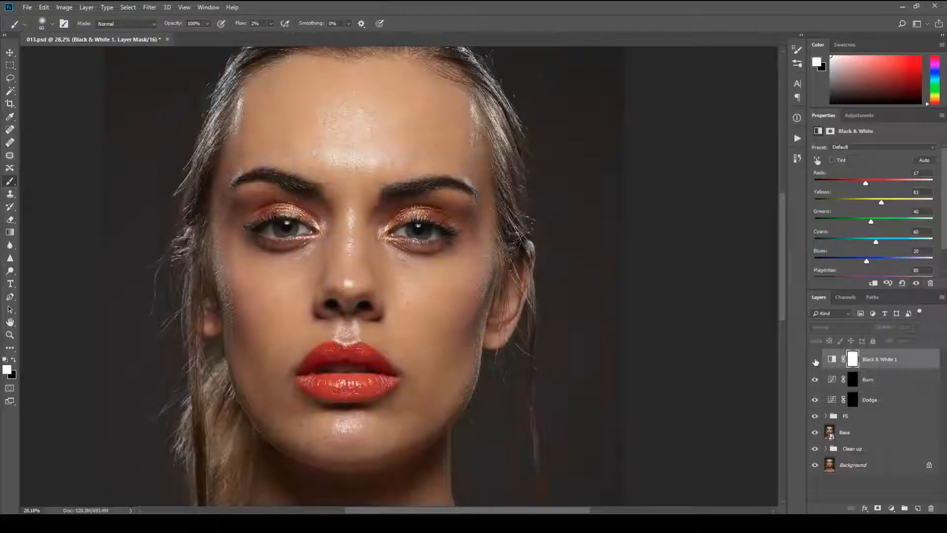
click(815, 360)
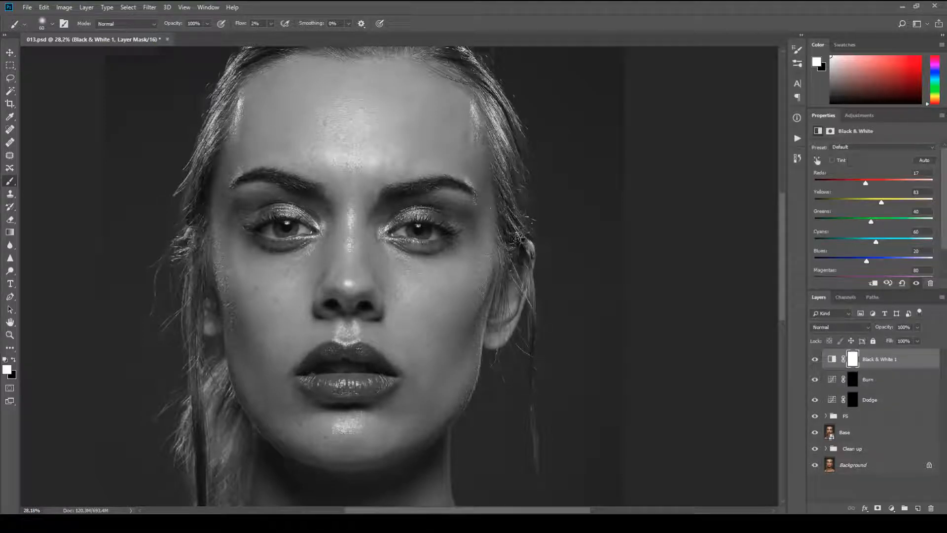
drag(450, 151, 530, 201)
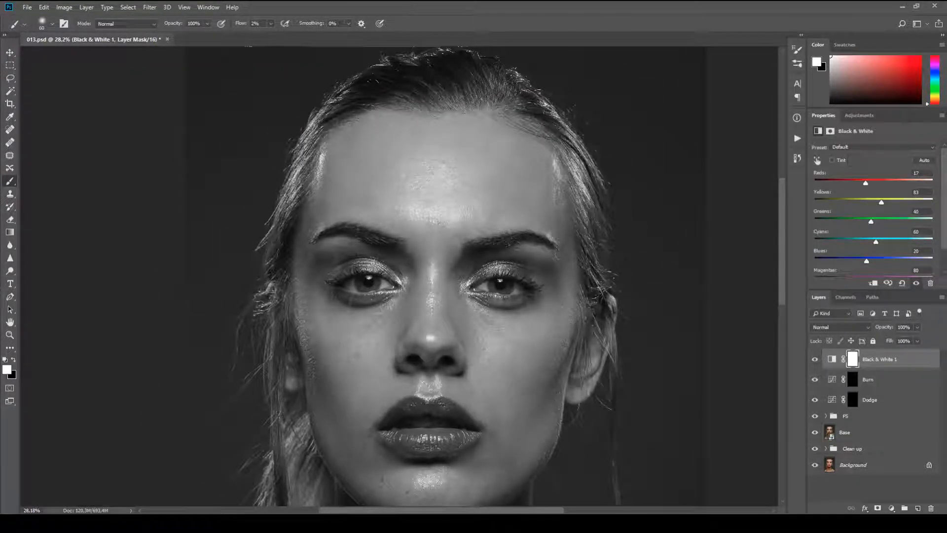
Step: Set the brush flow to 2%, select the Dodge layer's mask and reduce the brush size to 10 px
drag(242, 26, 240, 26)
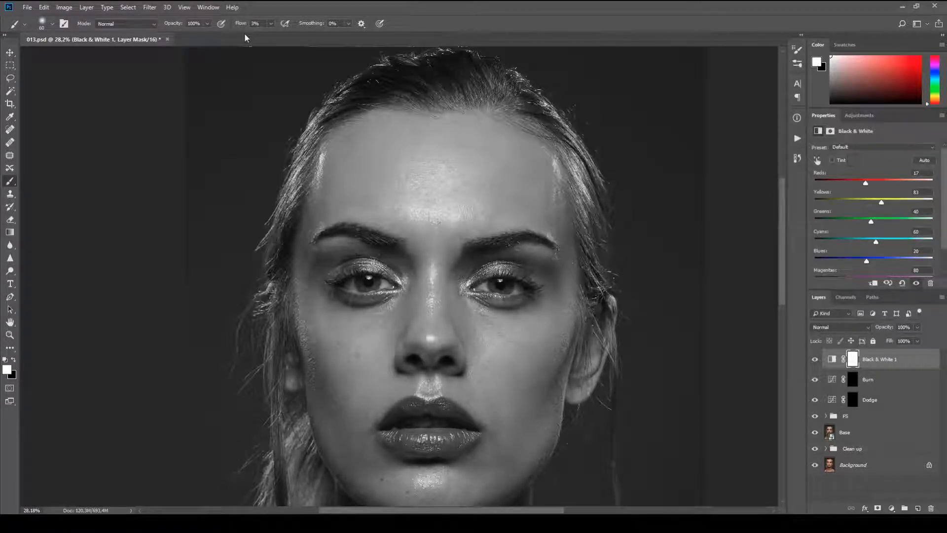
drag(244, 26, 243, 26)
key(Return)
scroll(525, 338, up, 2)
scroll(530, 361, up, 2)
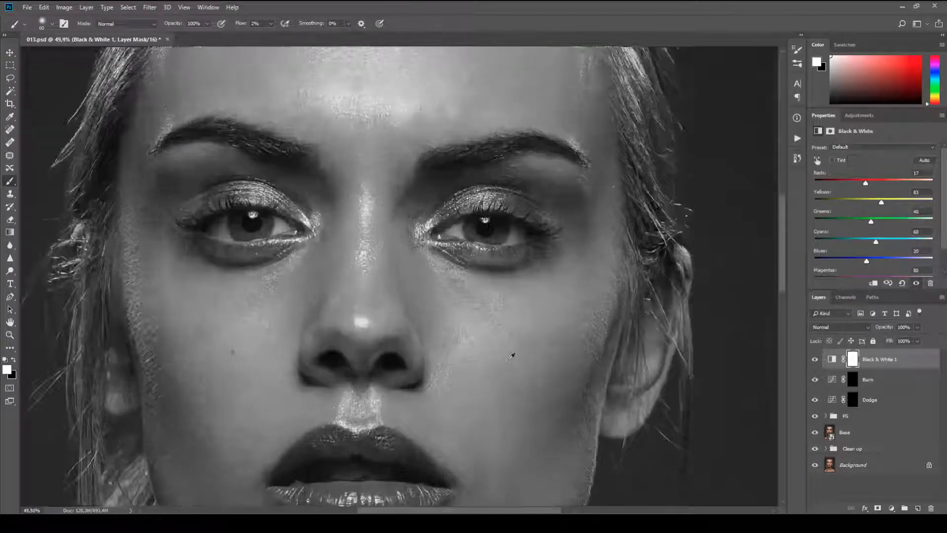
mouse_move(513, 352)
mouse_down()
mouse_move(519, 323)
mouse_move(570, 302)
mouse_move(583, 261)
mouse_move(583, 271)
mouse_up()
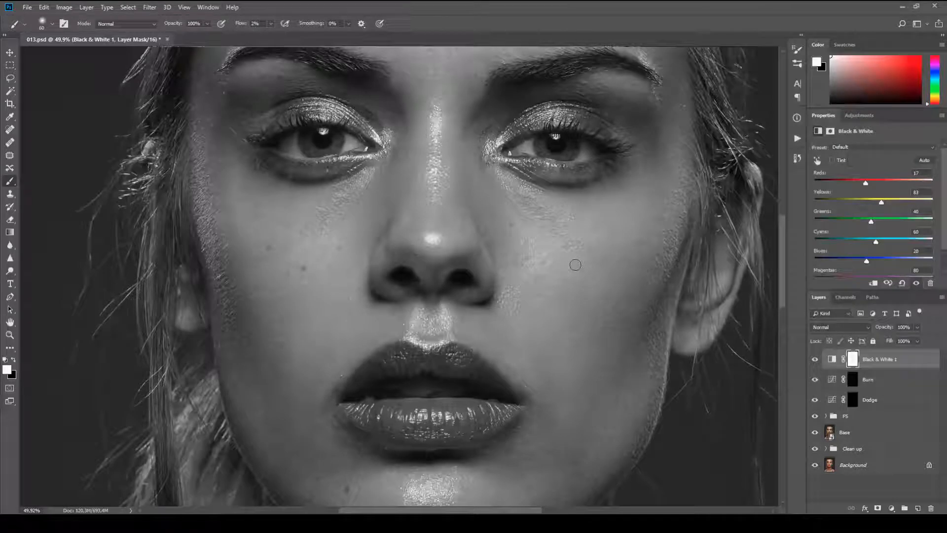
click(896, 402)
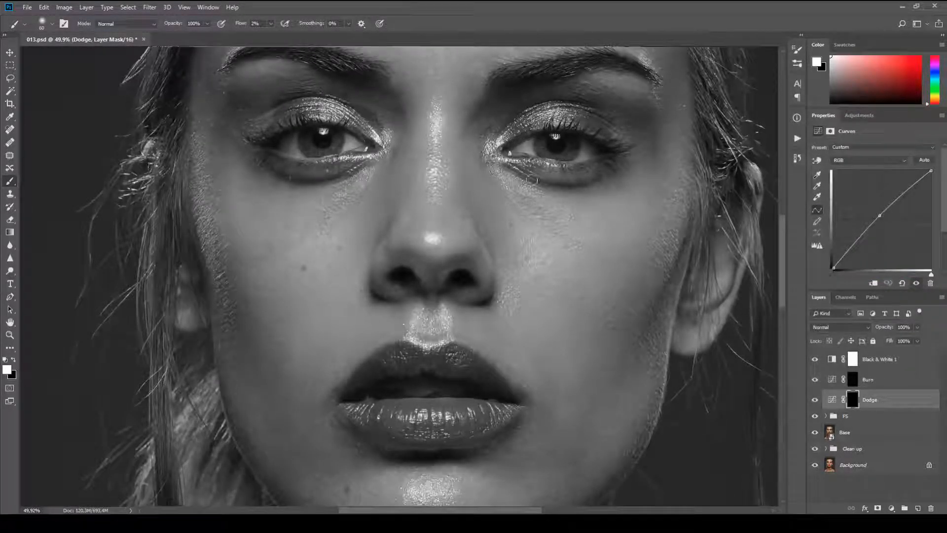
key(bracketleft)
key(bracketleft)
key(bracketleft)
key(bracketleft)
key(bracketleft)
Step: Add an empty test layer above the Black & White layer and set the foreground colour to red ff0000
scroll(698, 291, down, 6)
scroll(649, 286, down, 2)
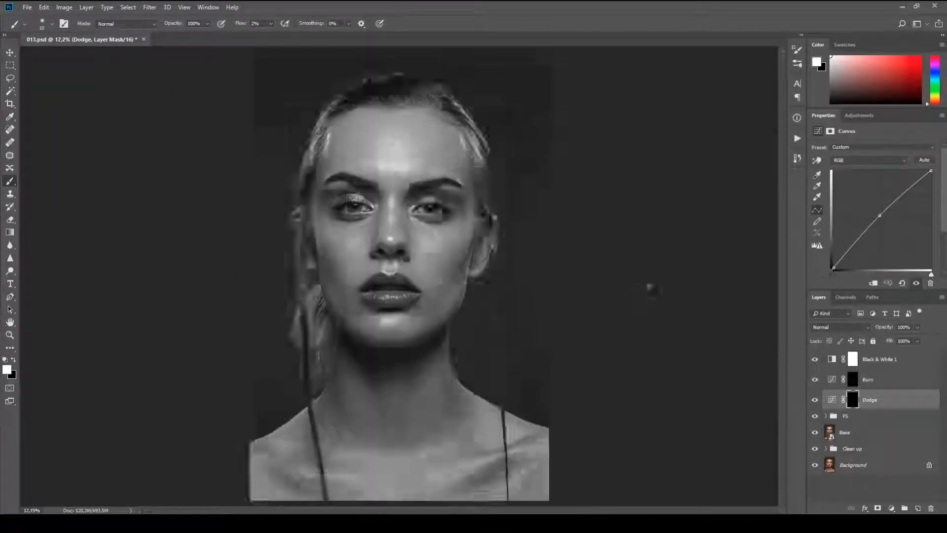
click(924, 364)
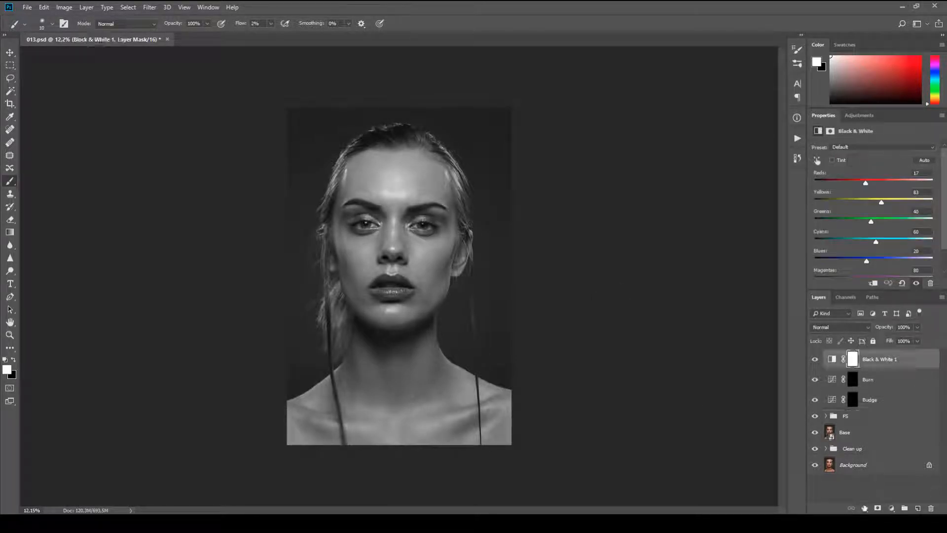
click(918, 508)
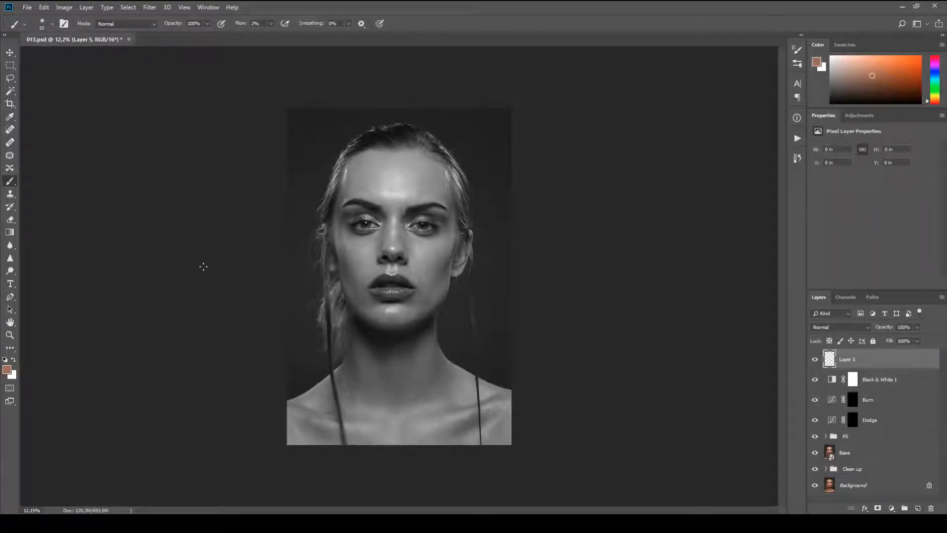
click(5, 359)
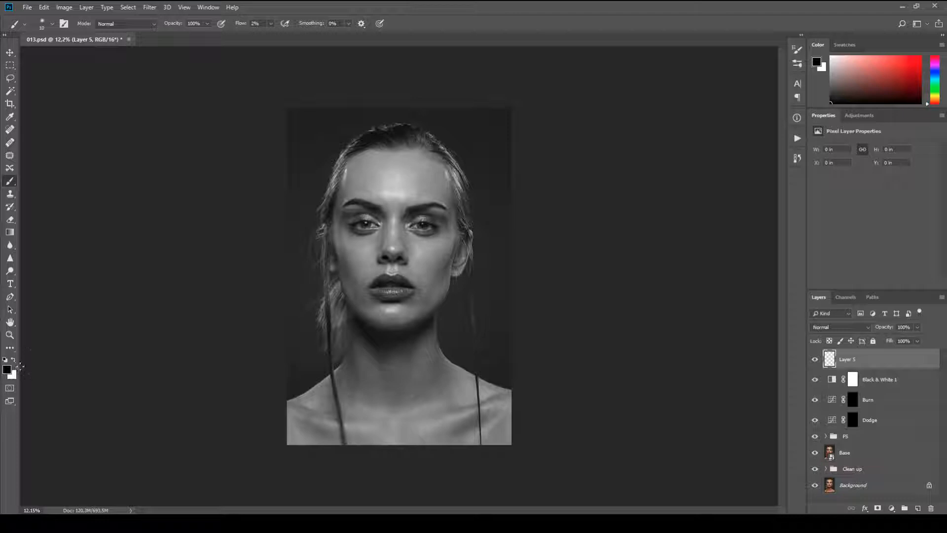
click(7, 369)
text(ff0000)
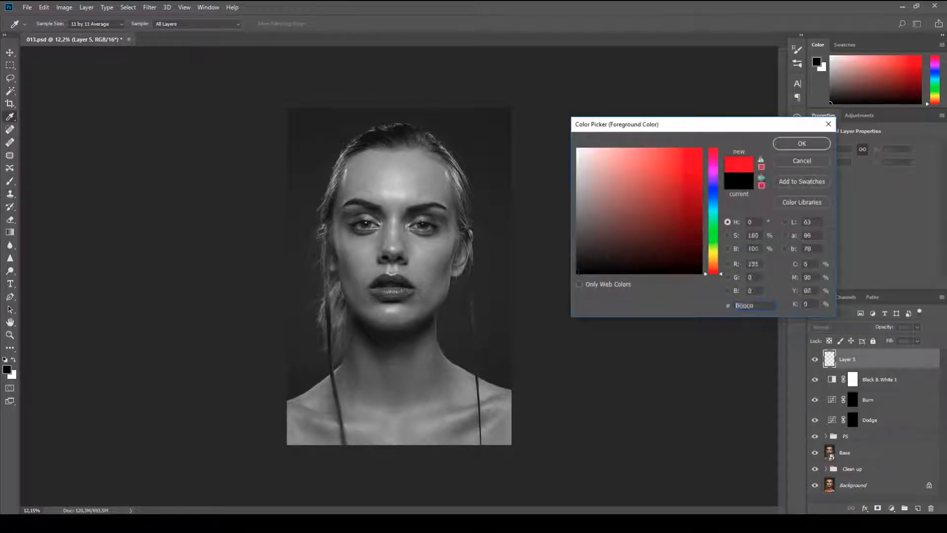
click(801, 144)
Step: Paint a red test stroke on the background beside the head with a 300 px brush at 8% opacity and 100% flow
drag(239, 24, 430, 46)
drag(179, 26, 127, 34)
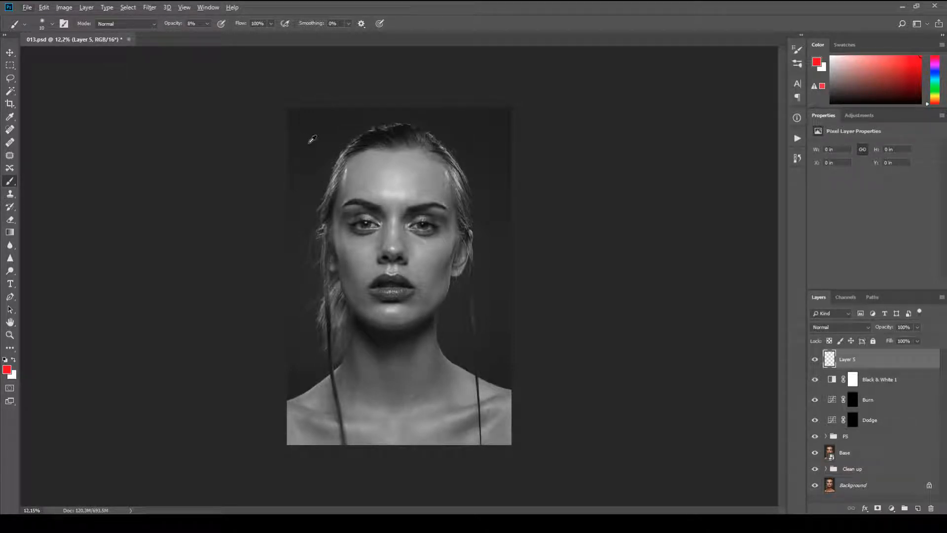
key(bracketright)
key(bracketright)
key(bracketright)
key(bracketright)
key(bracketright)
key(bracketright)
key(bracketright)
key(bracketright)
key(bracketright)
key(bracketright)
key(bracketright)
key(bracketright)
key(bracketright)
key(bracketright)
key(bracketright)
key(bracketright)
key(bracketright)
mouse_move(317, 133)
mouse_down()
mouse_move(358, 136)
mouse_move(298, 132)
mouse_move(357, 135)
mouse_up()
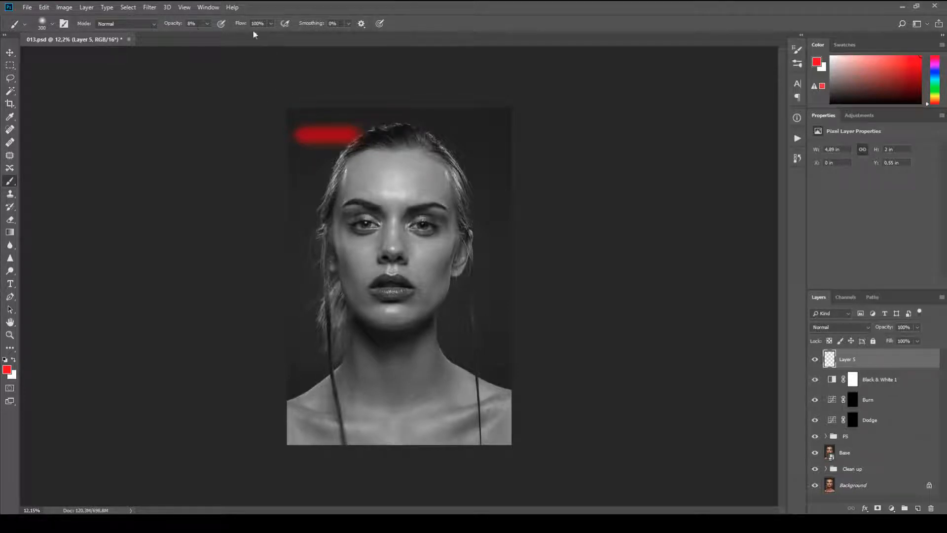
Step: Paint a second red stroke across the head from the first at 100% opacity and 7% flow, and delete the test layer
mouse_move(180, 25)
mouse_down()
mouse_move(256, 27)
mouse_move(199, 27)
mouse_up()
mouse_move(452, 136)
mouse_down()
mouse_move(497, 138)
mouse_move(442, 133)
mouse_move(494, 137)
mouse_up()
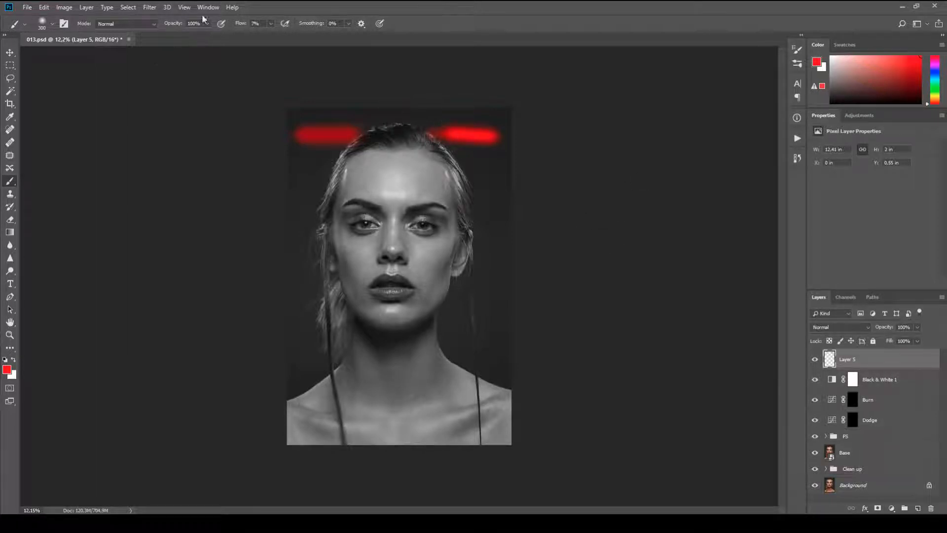
key(Delete)
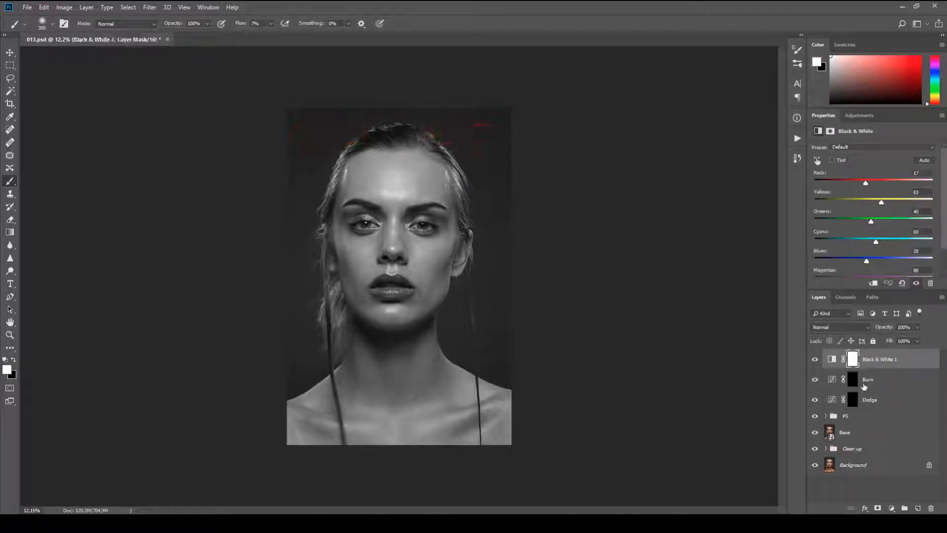
Step: Select the Dodge layer's mask and set the brush to 10 px with 3% flow for detailed work on the face
click(891, 403)
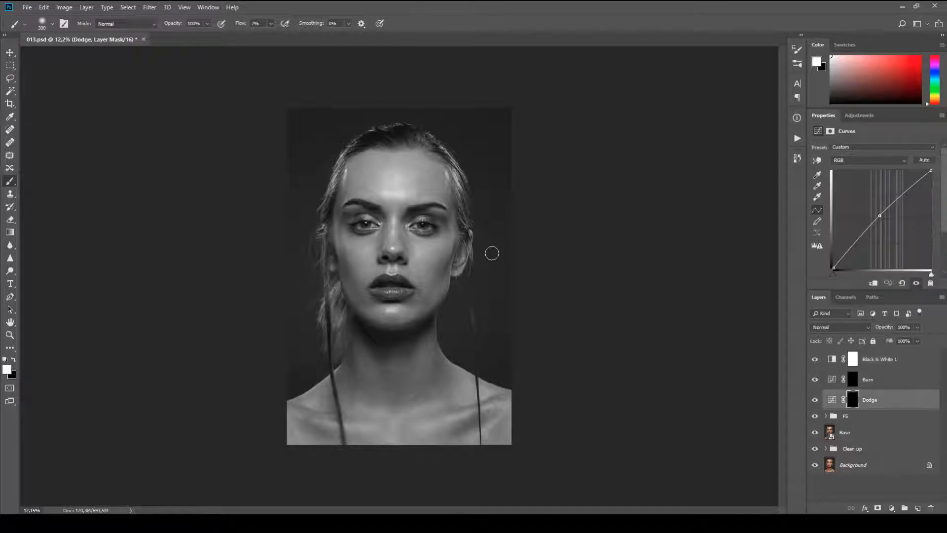
scroll(419, 249, up, 7)
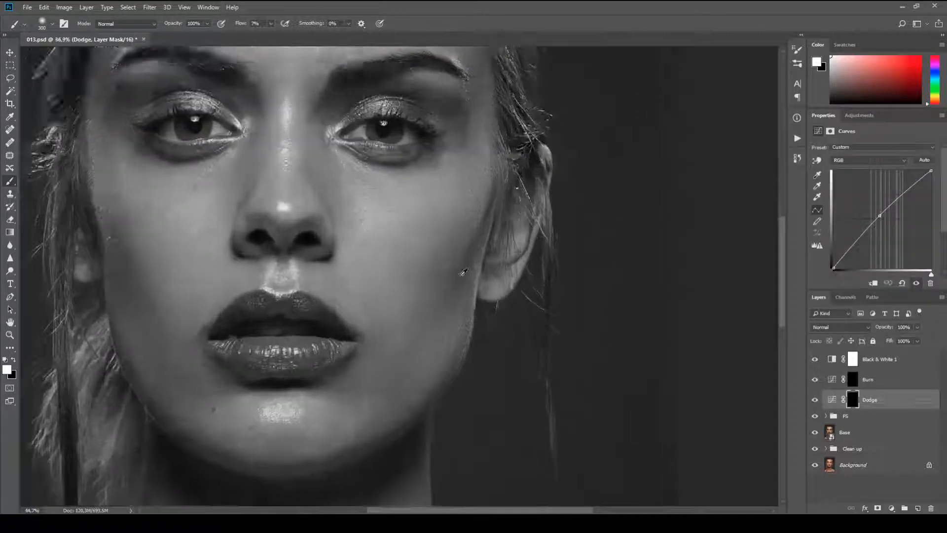
scroll(464, 272, up, 2)
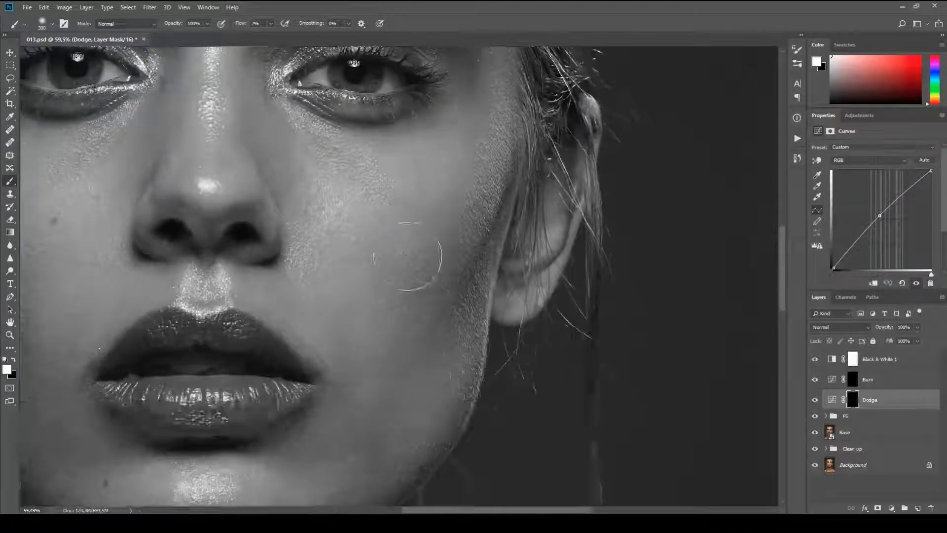
mouse_move(397, 238)
mouse_down()
mouse_move(484, 289)
mouse_move(490, 322)
mouse_up()
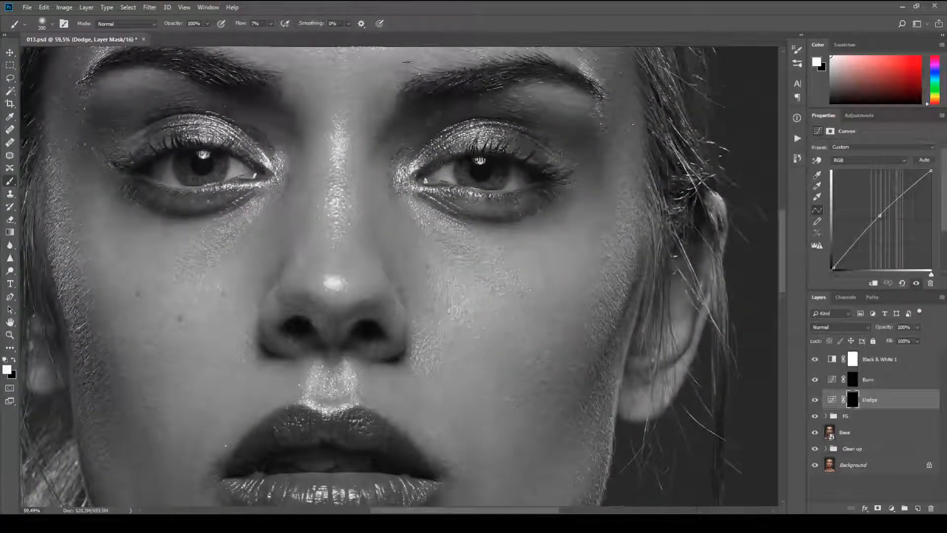
key(bracketleft)
key(bracketleft)
key(bracketleft)
key(bracketleft)
key(bracketleft)
key(bracketleft)
key(bracketleft)
key(bracketleft)
key(bracketleft)
key(bracketleft)
key(bracketleft)
key(bracketleft)
key(bracketleft)
key(bracketleft)
key(bracketleft)
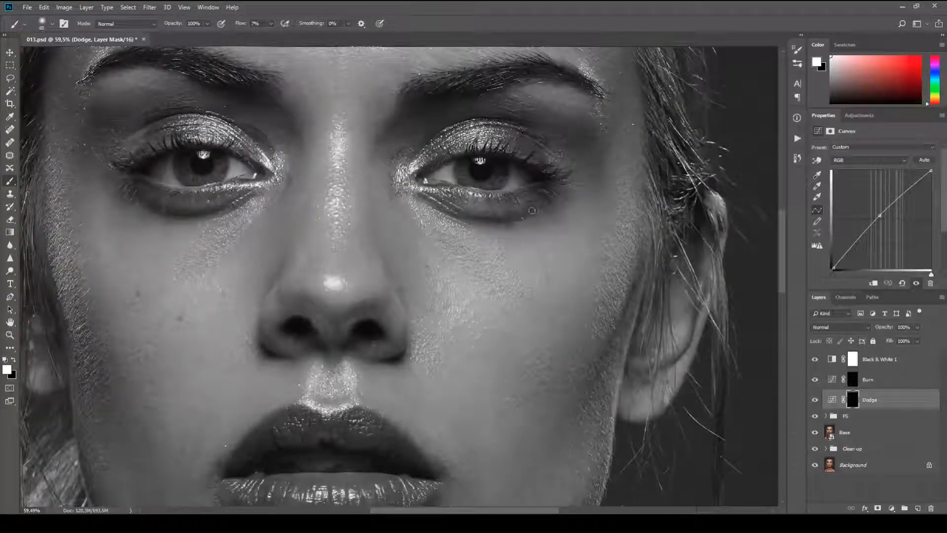
key(bracketleft)
mouse_move(241, 24)
mouse_down()
mouse_move(232, 30)
mouse_move(279, 33)
mouse_up()
key(Return)
key(bracketleft)
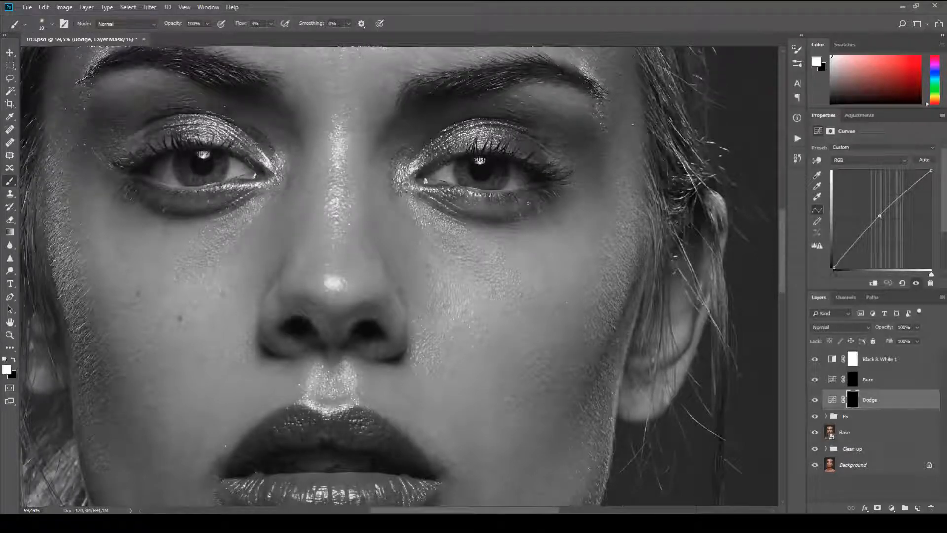
Step: Lighten small dark patches around the eyes, temples and forehead on the Dodge mask, varying the soft brush size to suit each area
key(bracketright)
drag(515, 118, 567, 181)
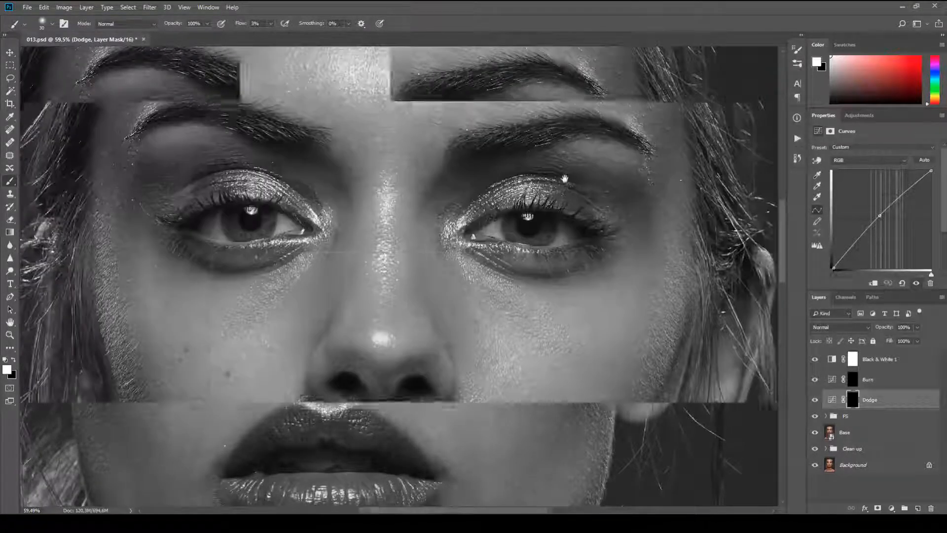
mouse_move(556, 149)
mouse_down()
mouse_move(547, 201)
mouse_move(560, 335)
mouse_move(554, 321)
mouse_up()
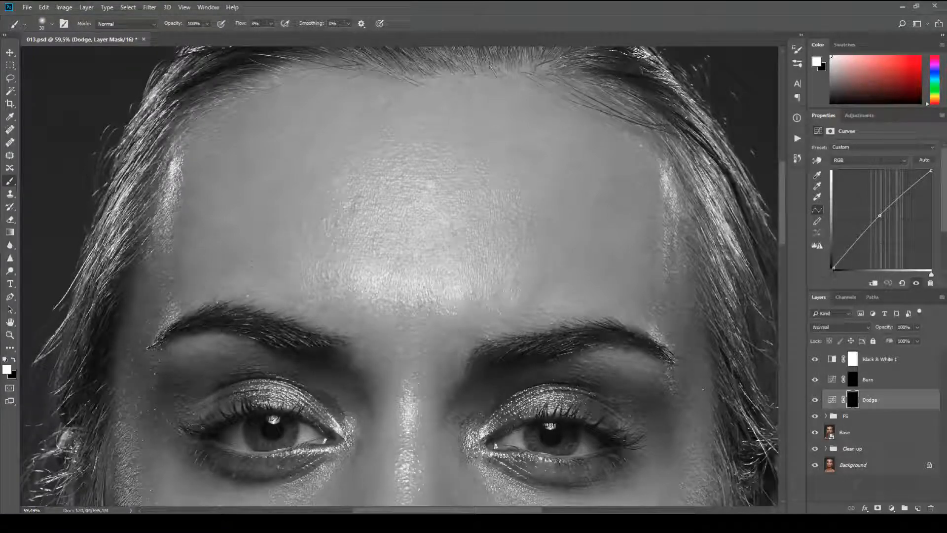
drag(337, 295, 275, 211)
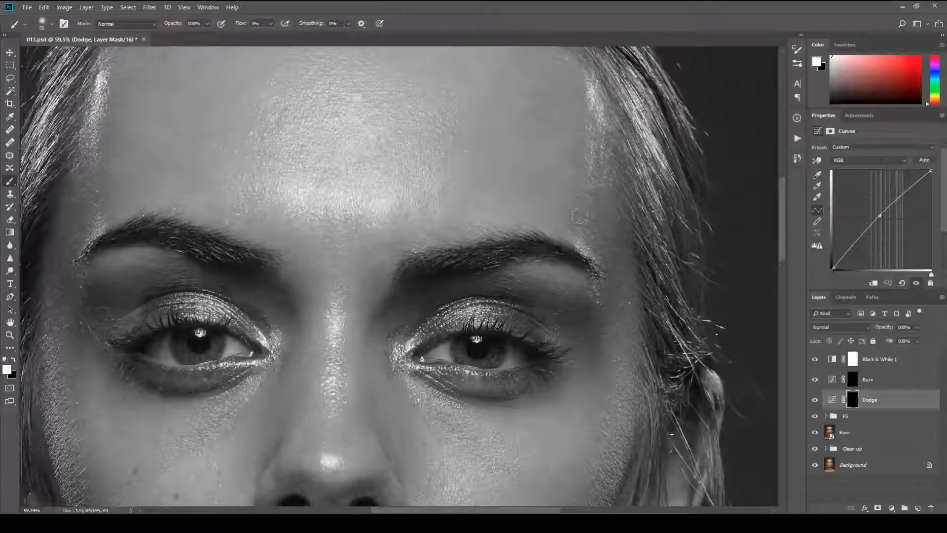
key(bracketright)
key(bracketright)
key(bracketright)
key(bracketright)
key(bracketleft)
key(bracketleft)
key(bracketleft)
key(bracketleft)
key(bracketleft)
key(bracketleft)
key(bracketleft)
key(bracketleft)
key(bracketright)
key(bracketright)
mouse_move(594, 355)
mouse_down()
mouse_move(588, 363)
mouse_move(599, 344)
mouse_up()
drag(384, 113, 483, 220)
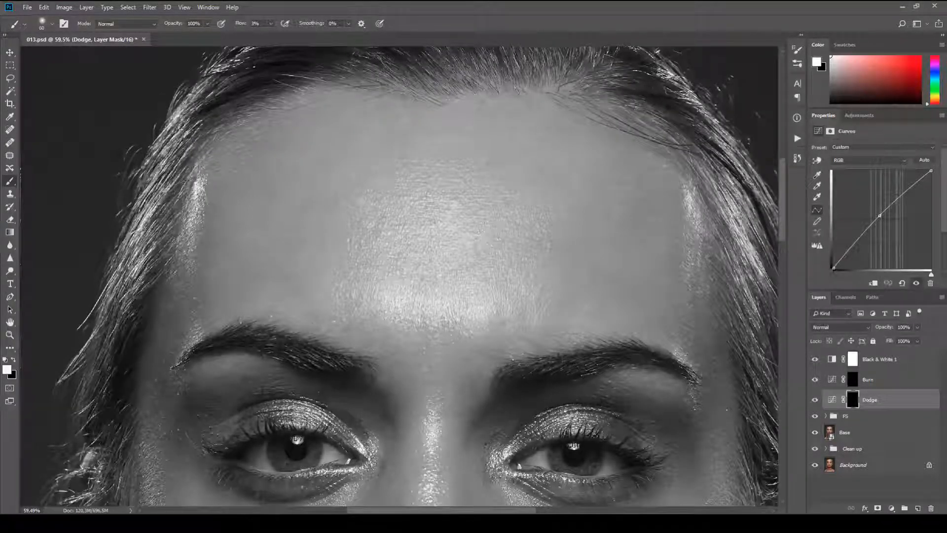
Step: Reduce the brush to 20 px and add an empty normal-mode layer directly above the Dodge layer for a demonstration sketch
key(bracketleft)
key(bracketleft)
key(bracketleft)
key(bracketleft)
key(bracketleft)
key(bracketleft)
mouse_move(241, 24)
mouse_down()
mouse_move(266, 34)
mouse_move(241, 37)
mouse_up()
key(bracketleft)
alt+click(917, 508)
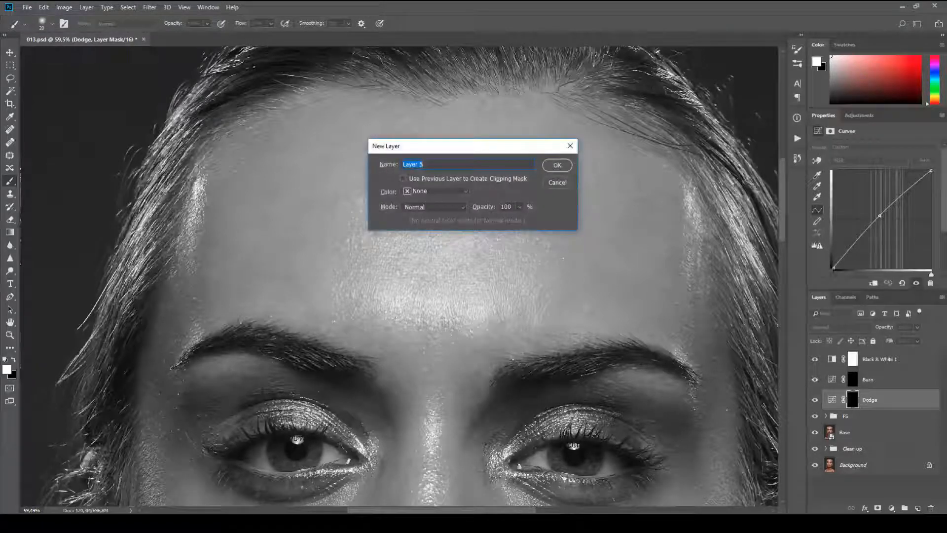
click(448, 208)
click(451, 193)
click(451, 192)
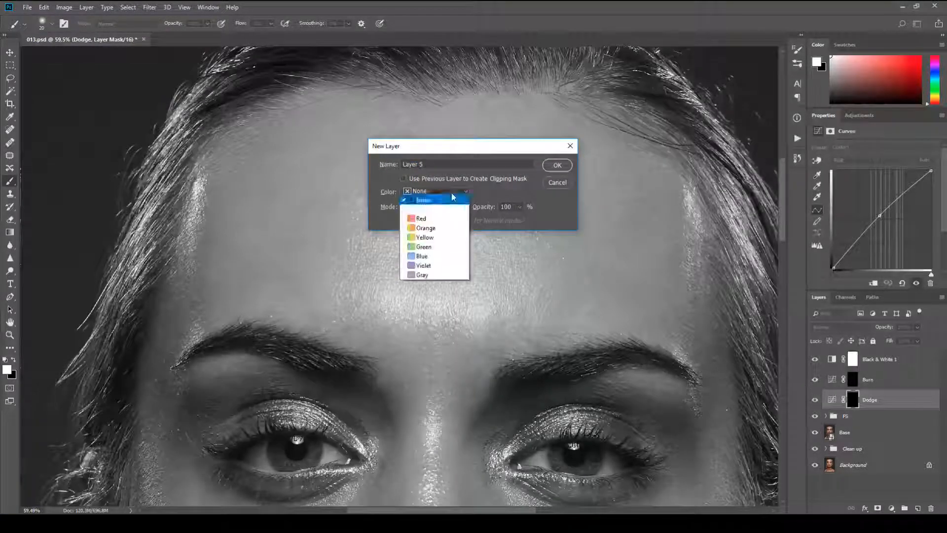
click(468, 189)
click(557, 166)
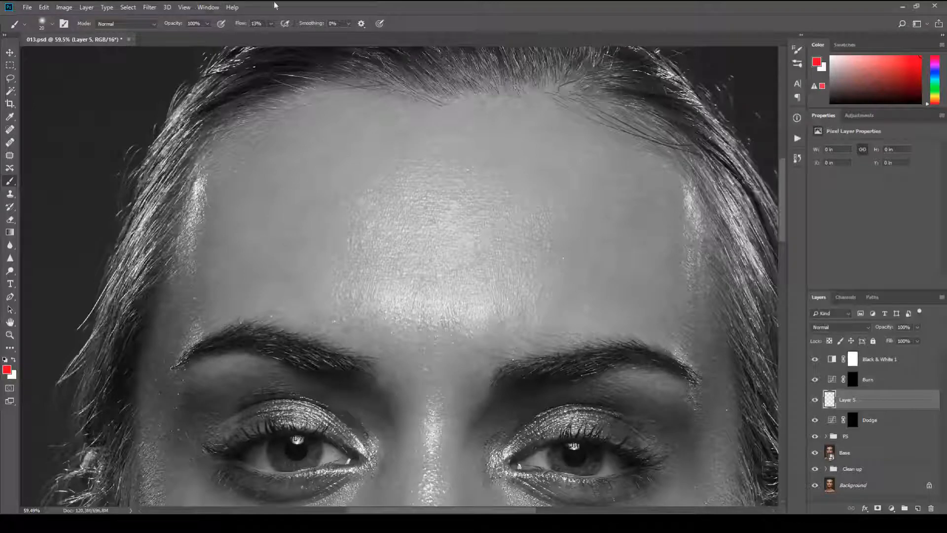
Step: Set the flow to 100% and sketch a skin profile line with one bump across the forehead, plus four slanted light rays beside it
drag(241, 24, 356, 30)
mouse_move(297, 200)
mouse_down()
mouse_move(371, 194)
mouse_move(375, 174)
mouse_move(412, 160)
mouse_move(463, 186)
mouse_move(593, 184)
mouse_up()
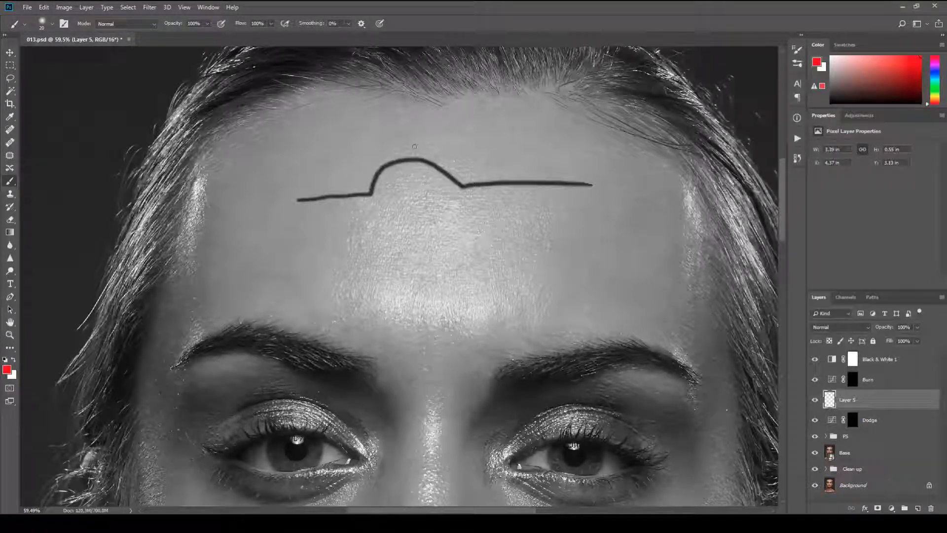
drag(288, 115, 360, 136)
drag(331, 108, 402, 134)
drag(299, 144, 368, 160)
drag(303, 165, 364, 171)
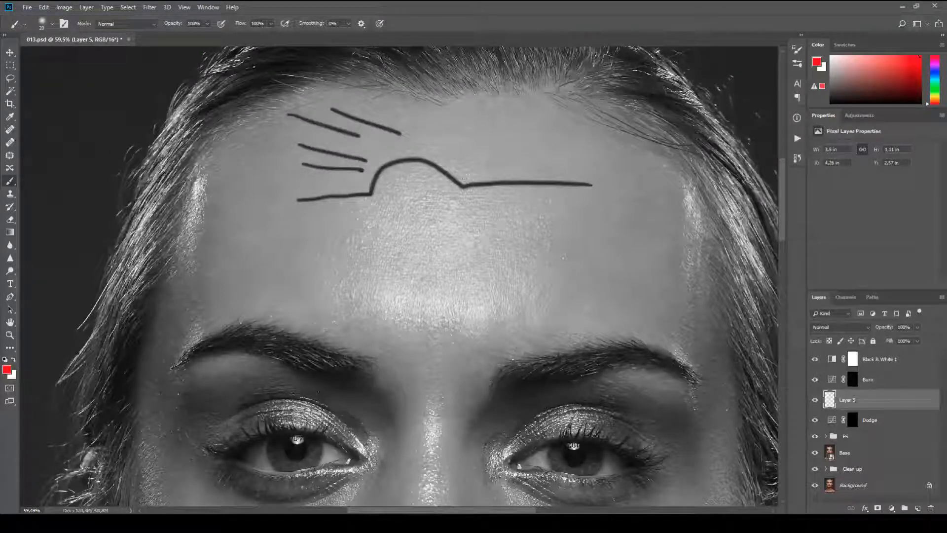
Step: Fill in the shadow on the bump's far slope and thicken its light-facing side with a 45 px brush
mouse_move(446, 172)
mouse_down()
mouse_move(488, 176)
mouse_move(461, 185)
mouse_move(440, 171)
mouse_move(484, 178)
mouse_move(456, 183)
mouse_move(474, 179)
mouse_up()
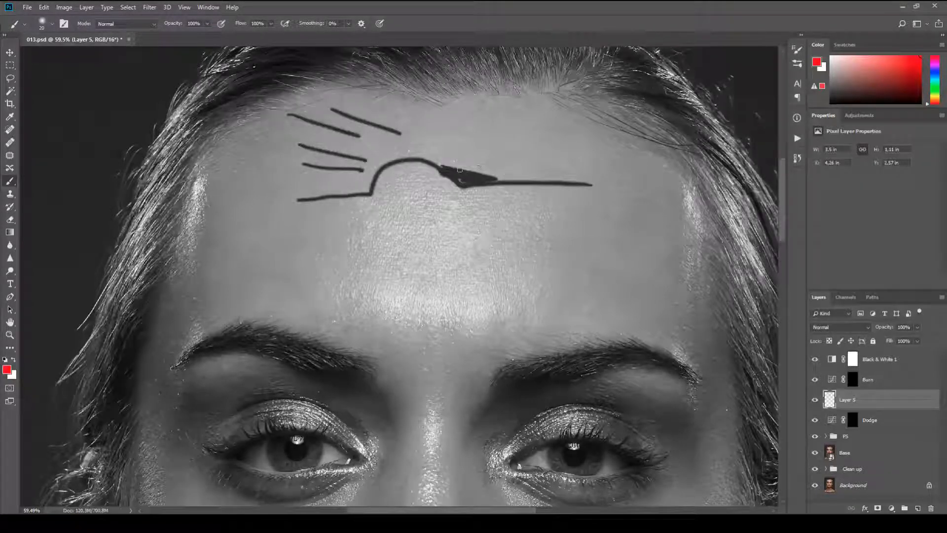
key(bracketright)
key(bracketright)
key(bracketright)
mouse_move(368, 190)
mouse_down()
mouse_move(408, 152)
mouse_move(367, 188)
mouse_move(401, 154)
mouse_up()
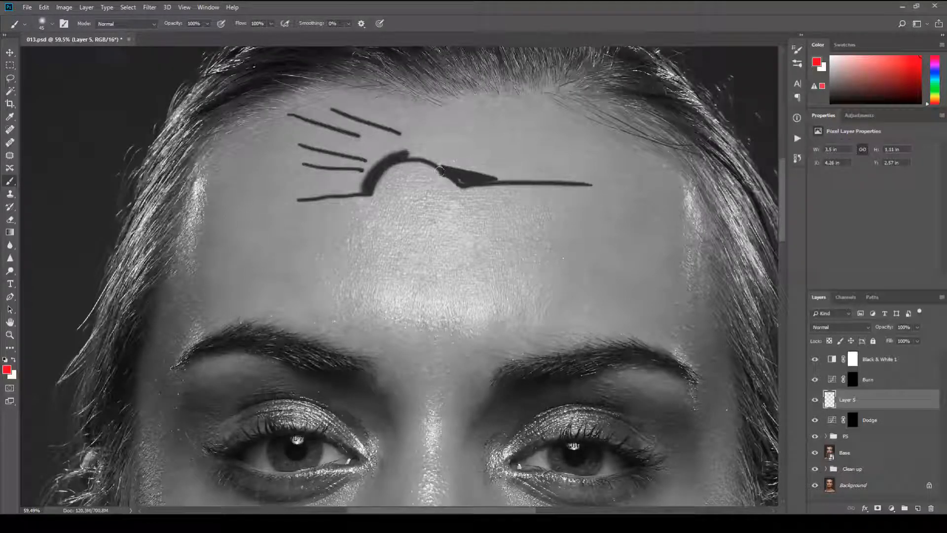
Step: Draw a smooth line across the forehead below the bumpy profile, and delete the sketch layer
drag(297, 243, 604, 212)
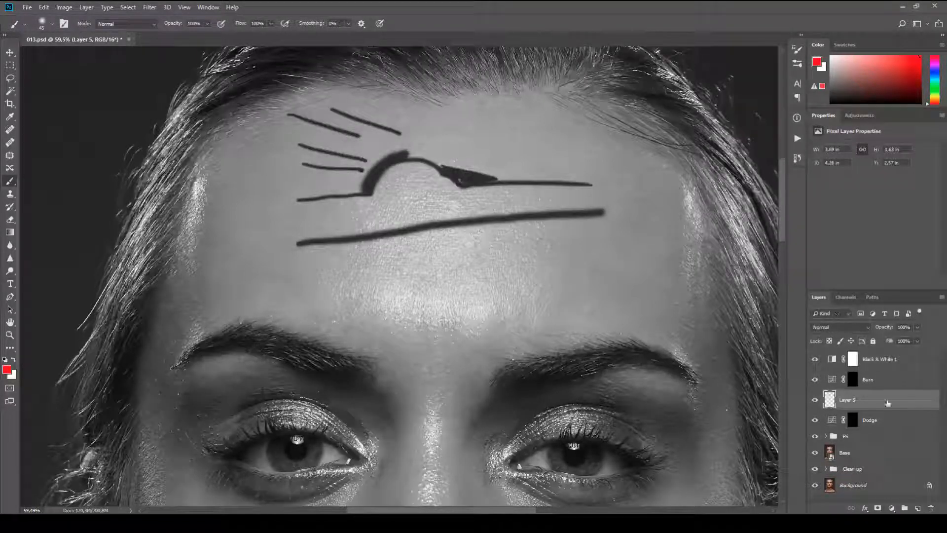
key(Delete)
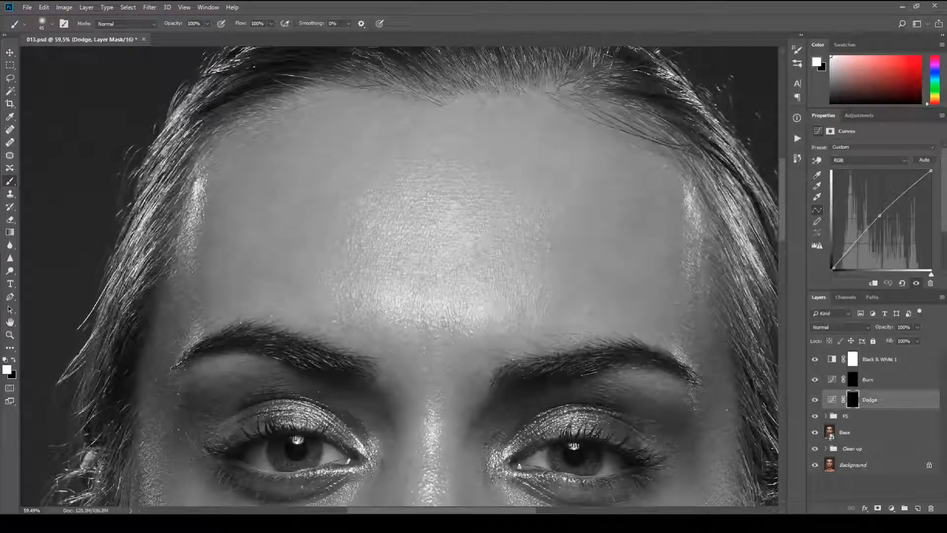
Step: Set the brush flow to 3% for painting on the Dodge mask
click(257, 23)
text(3)
key(Return)
text(2)
key(Return)
text(3)
key(Return)
Step: Lighten a small dark spot on the forehead on the Dodge mask, finishing with a 40 px brush
key(bracketleft)
key(bracketleft)
key(bracketright)
drag(572, 239, 572, 241)
key(bracketright)
scroll(464, 332, down, 3)
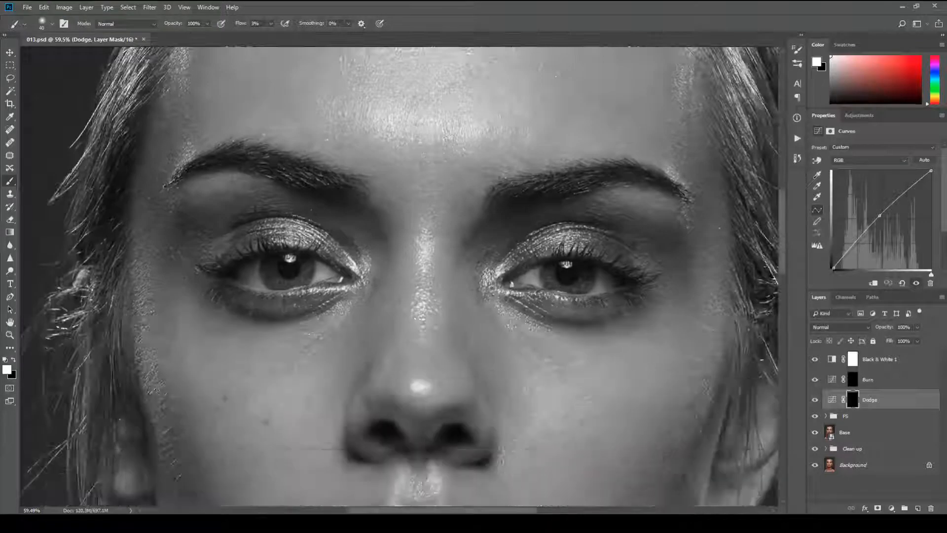
Step: Lighten the uneven dark patches under the eyes and on the cheeks on the Dodge mask, adjusting the brush between larger and smaller sizes
drag(464, 331, 461, 268)
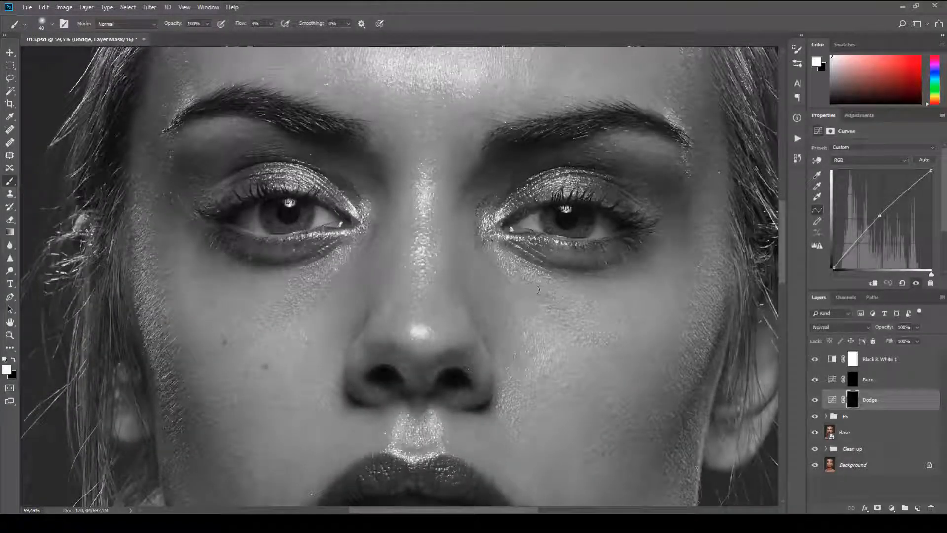
key(bracketleft)
key(bracketleft)
key(bracketright)
key(bracketright)
key(bracketleft)
key(bracketleft)
key(bracketleft)
key(bracketleft)
key(bracketleft)
key(bracketright)
key(bracketleft)
key(bracketleft)
key(bracketright)
Step: Enlarge the brush and lighten the uneven shading on the neck on the Dodge mask
scroll(579, 311, down, 5)
scroll(597, 309, down, 1)
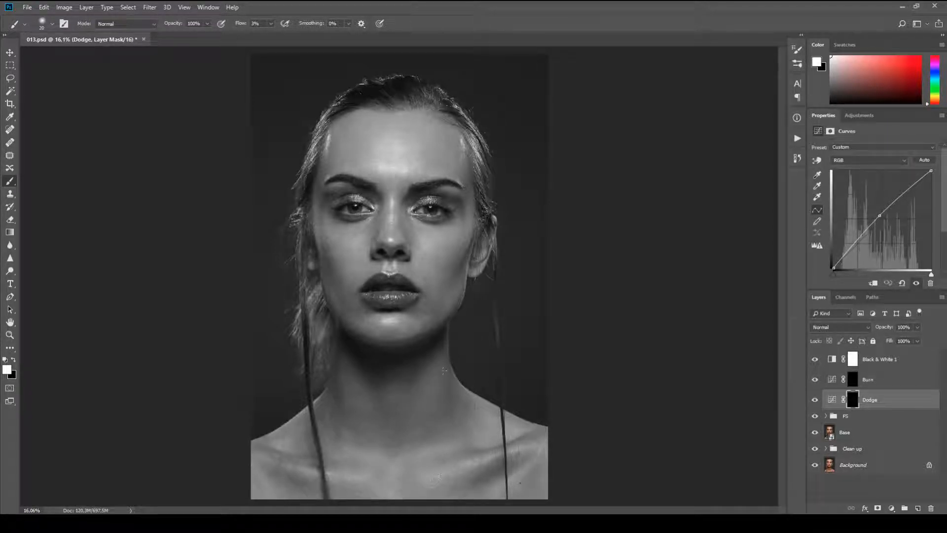
key(bracketright)
key(bracketright)
key(bracketright)
key(bracketright)
key(bracketright)
mouse_move(416, 384)
mouse_down()
mouse_move(393, 410)
mouse_move(411, 397)
mouse_up()
Step: Lighten the dark patches on the chest and shoulders on the Dodge mask, adjusting the brush size for each area
key(bracketright)
key(bracketleft)
key(bracketright)
key(bracketright)
key(bracketleft)
key(bracketleft)
drag(437, 479, 446, 470)
key(bracketright)
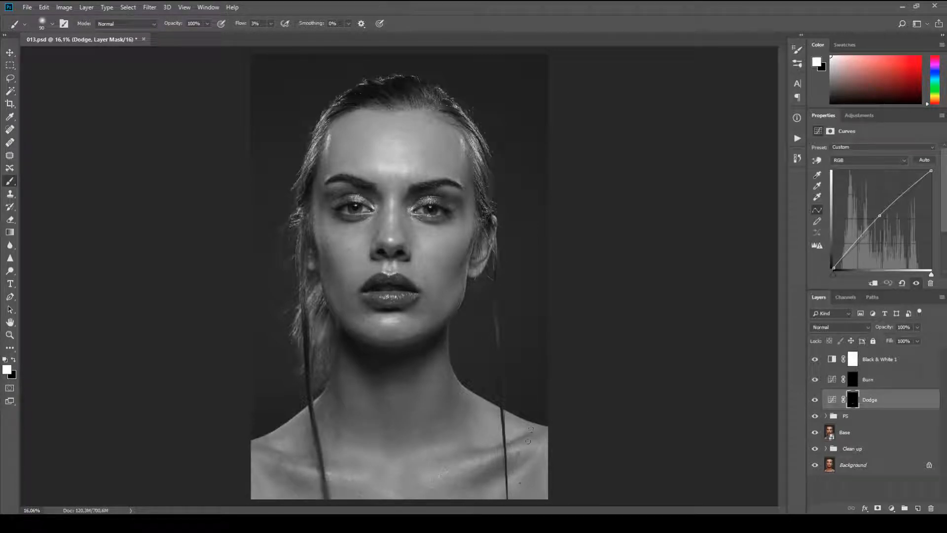
key(bracketleft)
key(bracketleft)
key(bracketleft)
Step: Hide the Black & White layer and group the Burn and Dodge layers
scroll(408, 133, up, 3)
scroll(408, 133, up, 1)
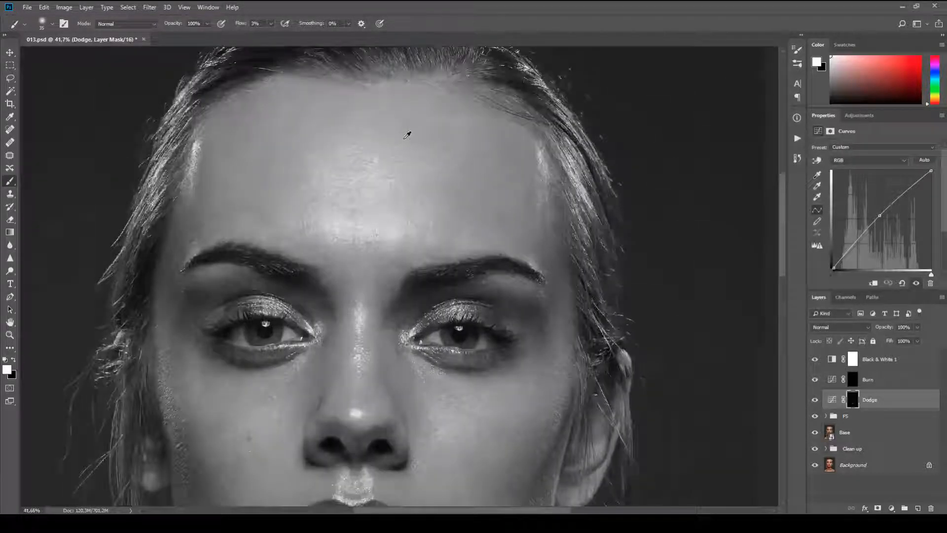
scroll(420, 139, down, 4)
scroll(469, 169, down, 3)
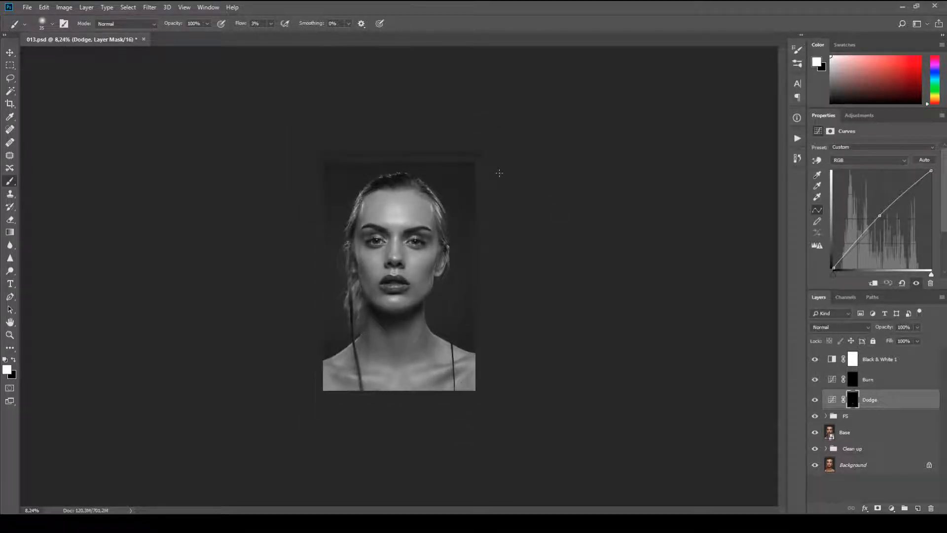
scroll(501, 175, up, 2)
scroll(422, 162, up, 1)
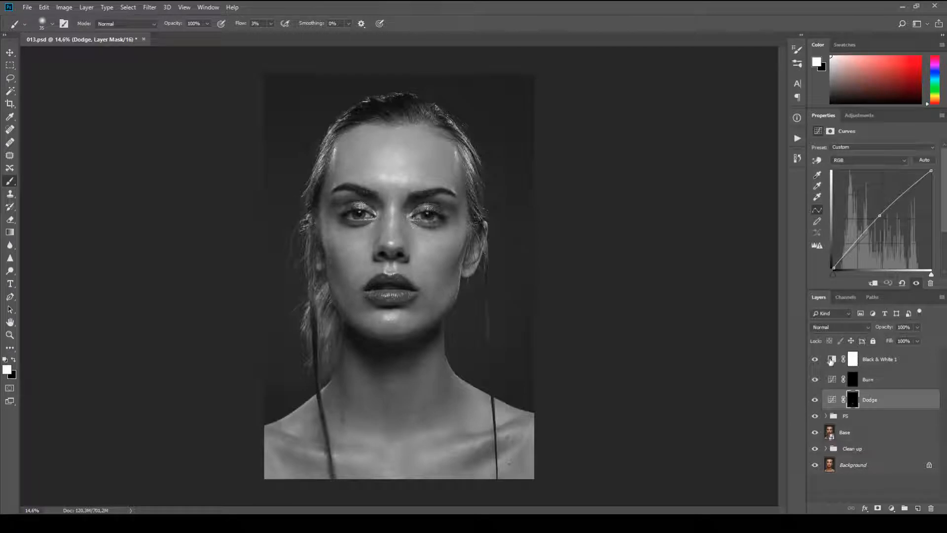
click(814, 360)
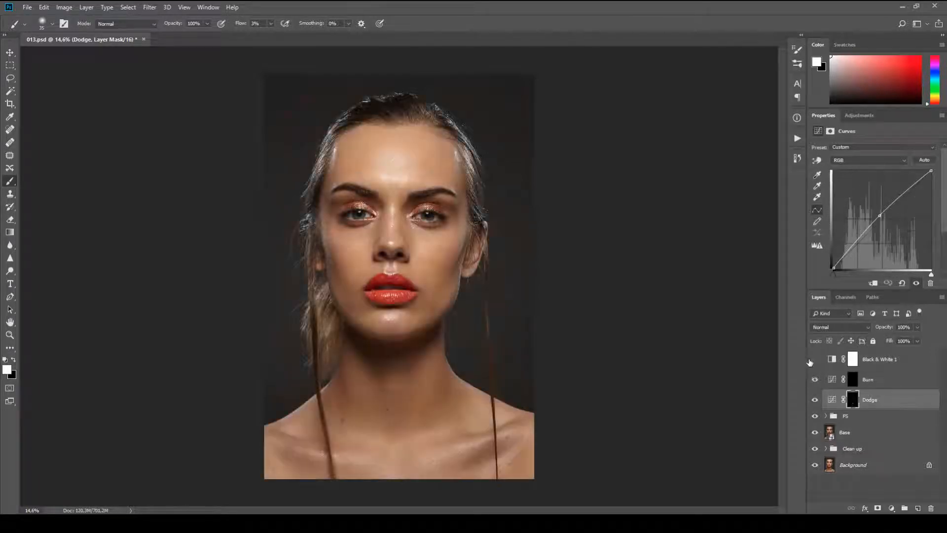
shift+click(896, 382)
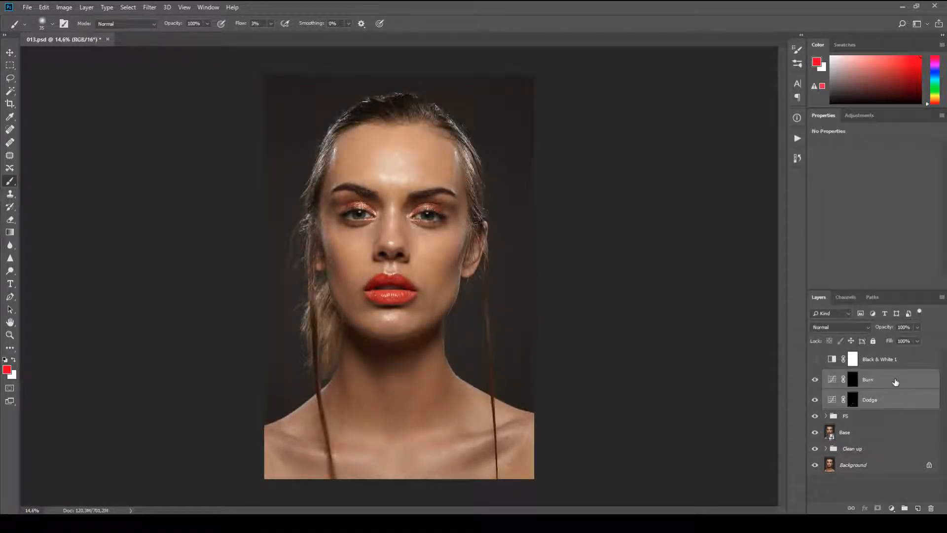
key(ctrl+g)
Step: Compare the colour portrait with and without the group containing the Dodge and Burn layers
click(815, 377)
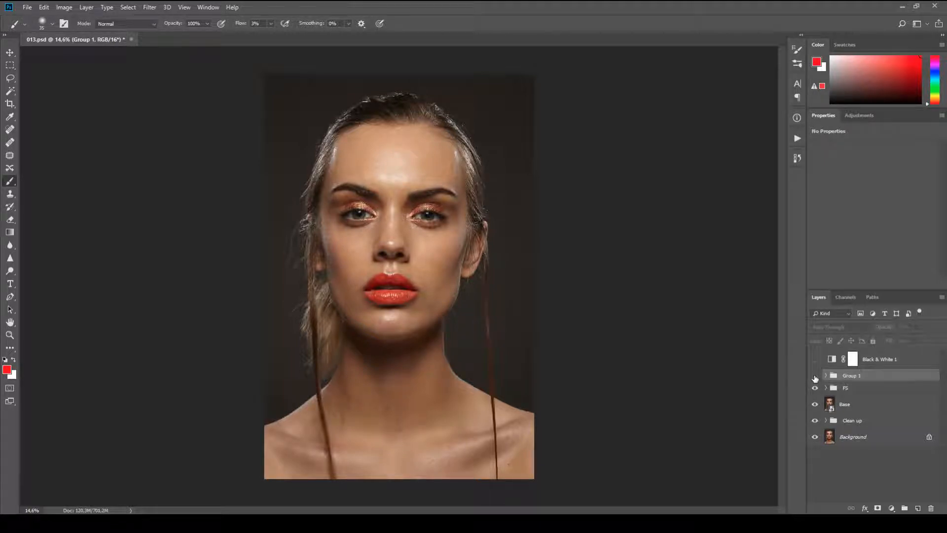
click(815, 378)
click(815, 377)
click(815, 378)
click(815, 378)
click(815, 378)
click(815, 378)
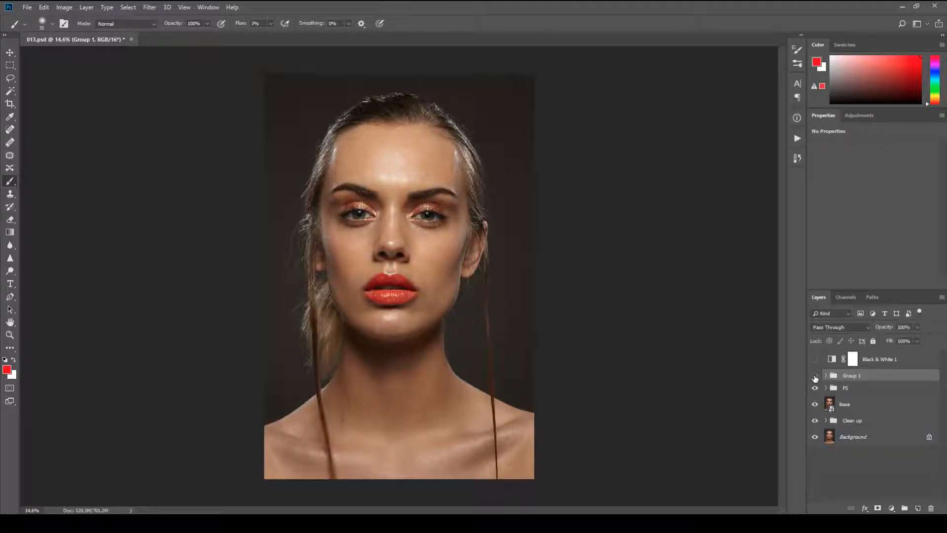
click(815, 378)
Step: Expand the group, select the Dodge layer's mask inside it, and show the Black & White layer again
click(827, 375)
click(888, 412)
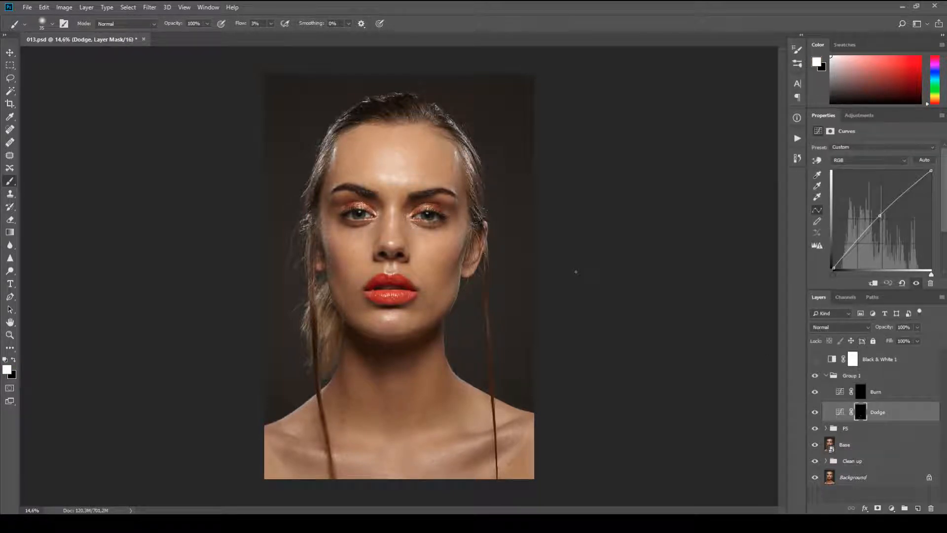
click(821, 363)
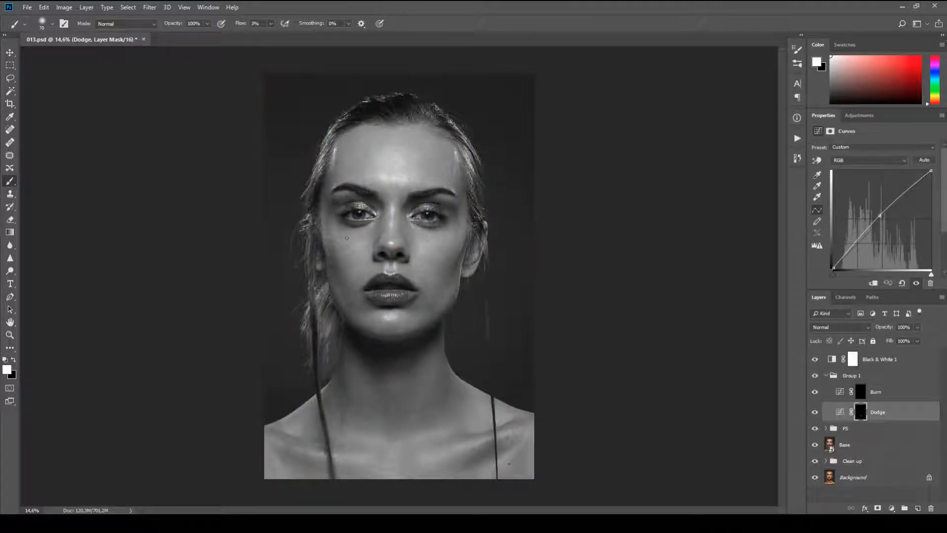
Step: Lighten the darker patches beside the mouth and on the nose on the Dodge mask, matching the brush size to each area
key(bracketright)
key(bracketright)
key(bracketright)
key(bracketright)
key(bracketright)
key(bracketright)
key(bracketright)
key(bracketright)
key(bracketright)
key(bracketright)
key(bracketright)
key(bracketleft)
key(bracketleft)
key(bracketleft)
key(bracketright)
key(bracketright)
key(bracketright)
drag(424, 265, 434, 247)
key(bracketleft)
key(bracketleft)
key(bracketleft)
key(bracketleft)
mouse_move(389, 231)
mouse_down()
mouse_move(391, 212)
mouse_move(394, 243)
mouse_move(394, 215)
mouse_move(383, 240)
mouse_move(398, 242)
mouse_up()
Step: Brighten the uneven areas on both sides of the forehead and on the cheek on the Dodge mask with a larger brush
key(bracketright)
key(bracketright)
key(bracketright)
key(bracketright)
key(bracketright)
key(bracketright)
key(bracketright)
drag(359, 154, 362, 164)
drag(448, 170, 436, 156)
drag(354, 150, 357, 167)
drag(458, 254, 433, 254)
Step: Lighten the dark transitions along the jaw, neck and collarbone on the Dodge mask, resizing the brush for each area
key(bracketleft)
drag(449, 312, 452, 295)
key(bracketleft)
key(bracketleft)
key(bracketleft)
key(bracketright)
key(bracketright)
key(bracketright)
key(bracketright)
key(bracketright)
mouse_move(437, 364)
mouse_down()
mouse_move(438, 386)
mouse_move(373, 389)
mouse_move(356, 373)
mouse_move(366, 424)
mouse_up()
key(bracketleft)
drag(488, 438, 461, 450)
Step: Select the Burn layer and darken the bright patches along the cheek and jaw on its mask with an adjusted brush size
click(897, 393)
key(bracketright)
key(bracketright)
key(bracketright)
key(bracketright)
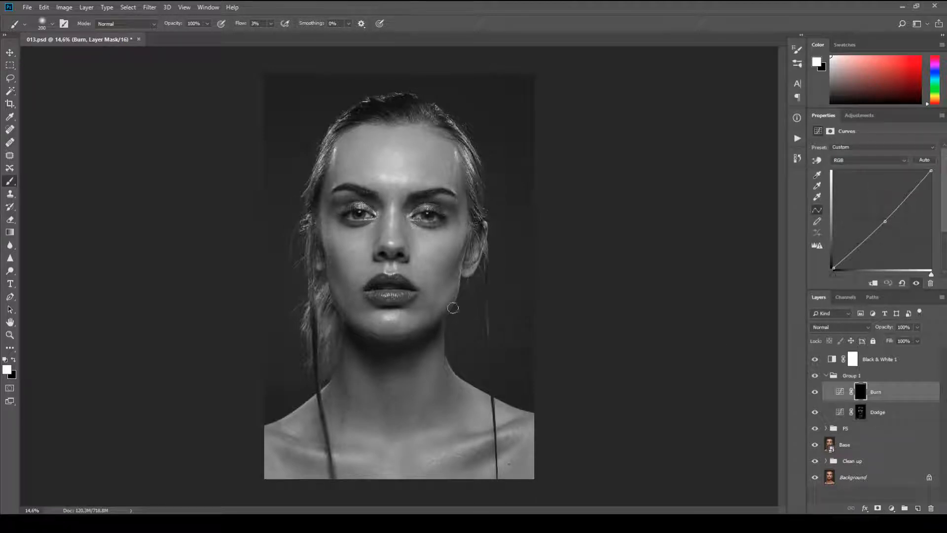
key(bracketleft)
key(bracketleft)
key(bracketleft)
key(bracketright)
key(bracketright)
key(bracketright)
key(bracketright)
drag(327, 264, 354, 297)
Step: Darken the uneven bright areas on the neck on the Burn mask with a larger brush
key(bracketleft)
key(bracketleft)
key(bracketright)
key(bracketright)
key(bracketright)
key(bracketright)
mouse_move(384, 391)
mouse_down()
mouse_move(385, 417)
mouse_move(381, 383)
mouse_up()
mouse_move(450, 387)
mouse_down()
mouse_move(449, 407)
mouse_move(445, 369)
mouse_up()
Step: Darken the bright spots on both shoulders and the chest on the Burn mask, adjusting the brush size for each area
key(bracketleft)
key(bracketleft)
key(bracketleft)
mouse_move(499, 430)
mouse_down()
mouse_move(516, 420)
mouse_move(468, 433)
mouse_up()
mouse_move(477, 465)
mouse_down()
mouse_move(502, 445)
mouse_move(475, 460)
mouse_up()
key(bracketright)
key(bracketright)
key(bracketright)
key(bracketleft)
key(bracketleft)
key(bracketleft)
drag(307, 445, 278, 431)
key(bracketleft)
key(bracketleft)
Step: Hide the Black & White layer, collapse the group holding Dodge and Burn, and check its effect on the colour portrait
scroll(538, 328, down, 3)
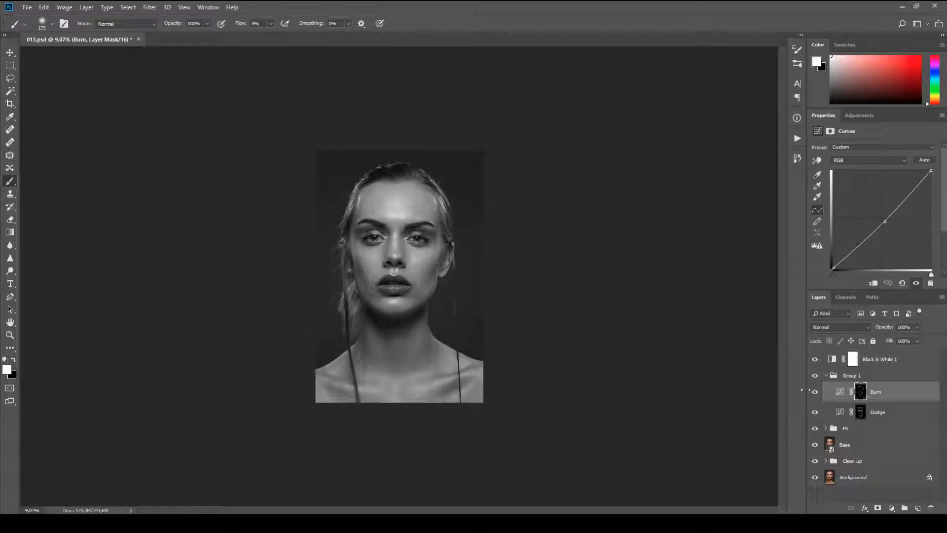
click(815, 360)
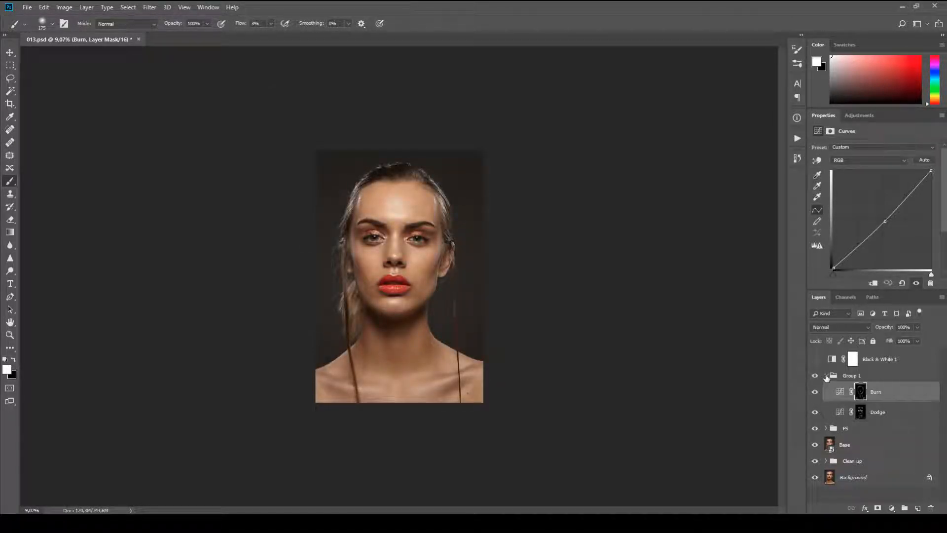
click(825, 376)
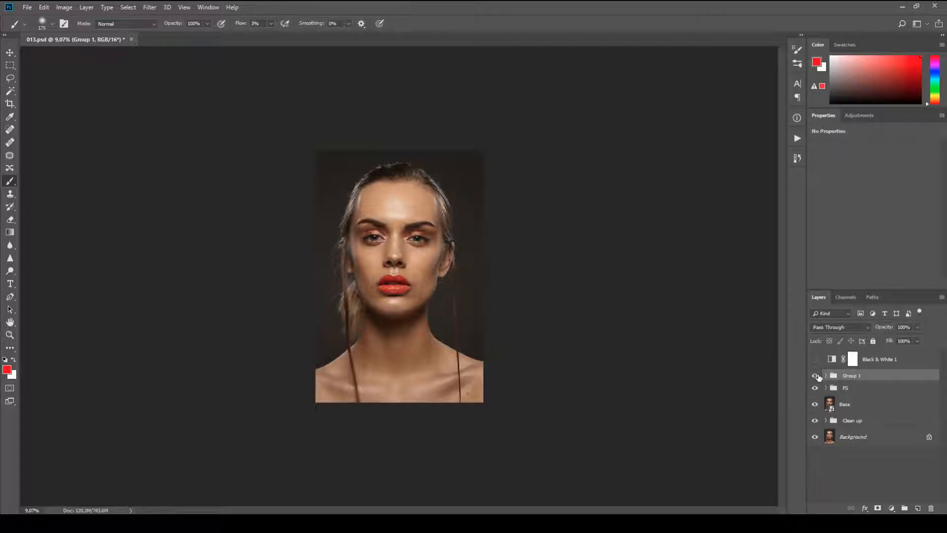
click(819, 377)
scroll(416, 221, up, 8)
scroll(431, 219, up, 4)
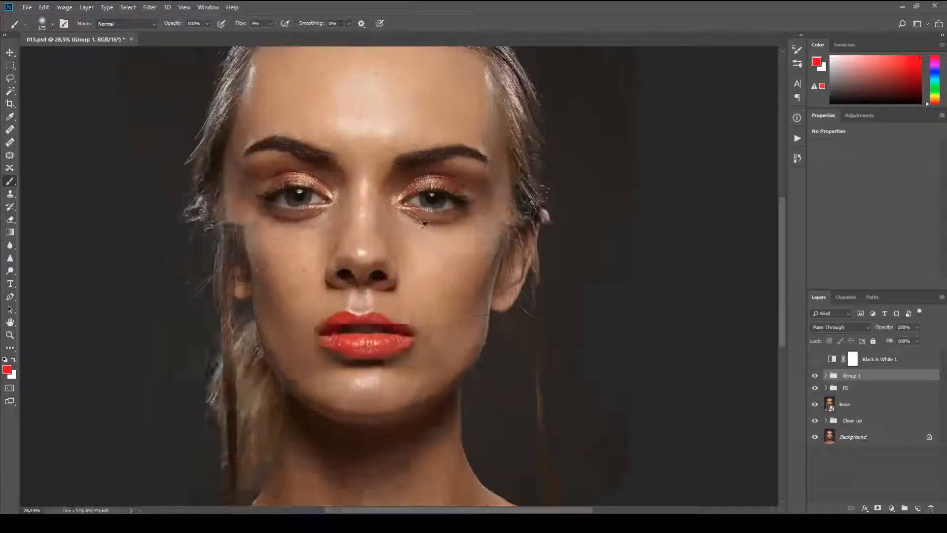
scroll(595, 281, down, 7)
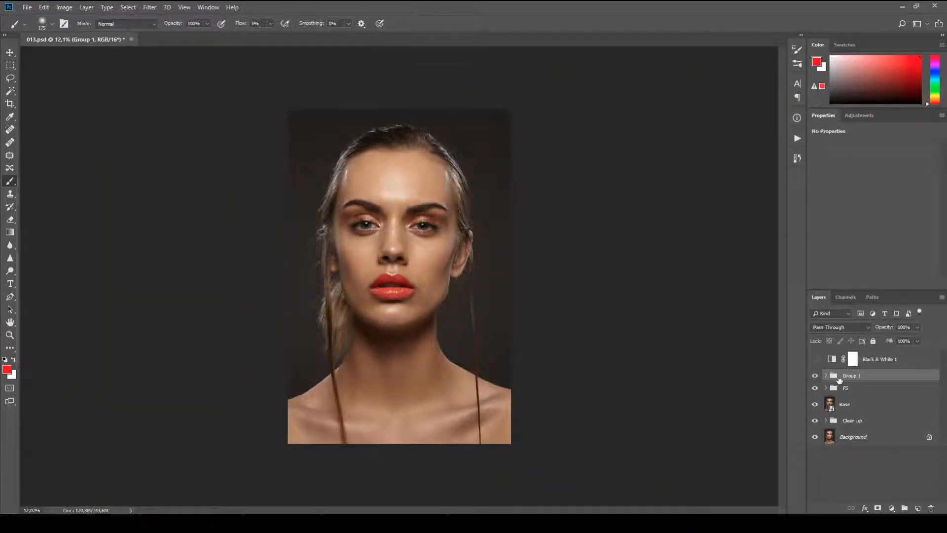
Step: Create a group named Eyes above the dodge and burn group and add an empty layer inside it
click(906, 509)
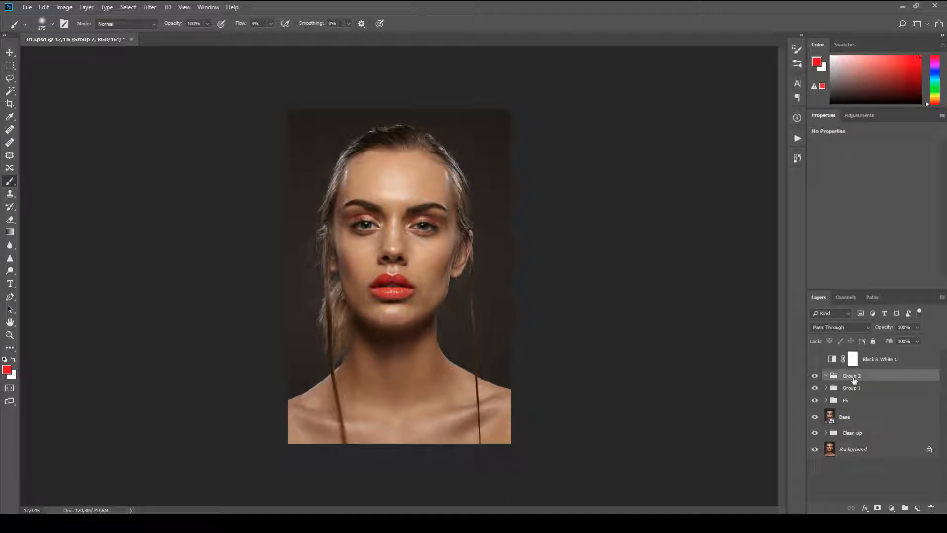
double_click(851, 377)
text(Eyes)
click(882, 381)
click(826, 376)
click(919, 509)
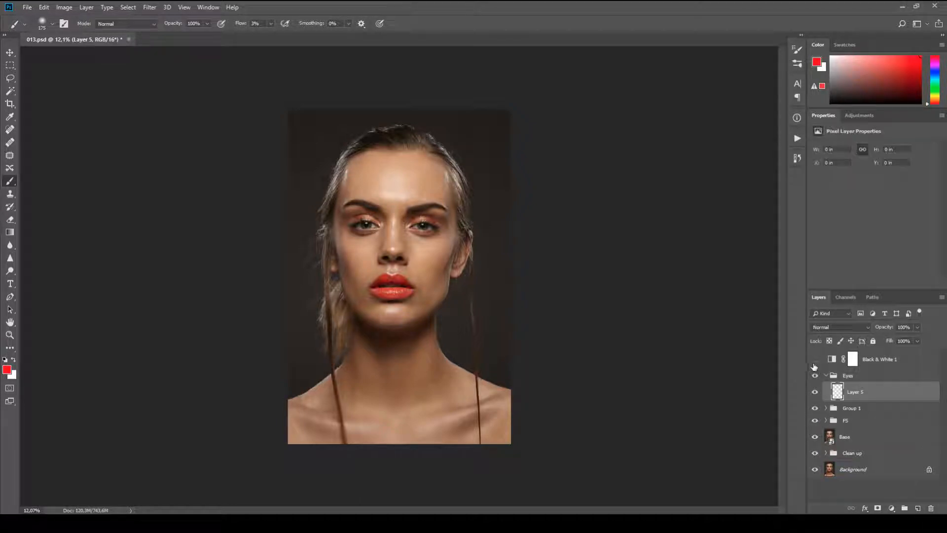
Step: Try to remove the stray lash near the iris of the subject's left eye with a small Clone Stamp
scroll(381, 196, up, 13)
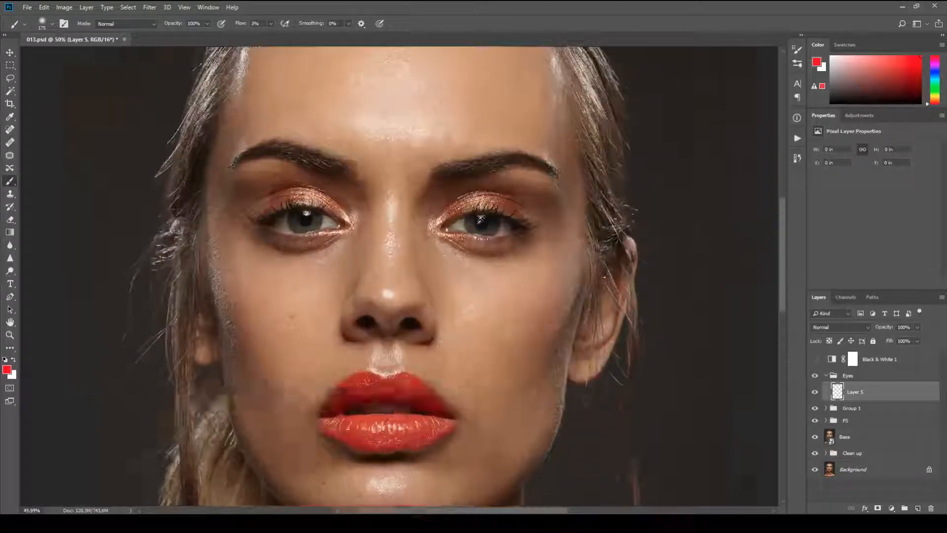
scroll(459, 232, up, 10)
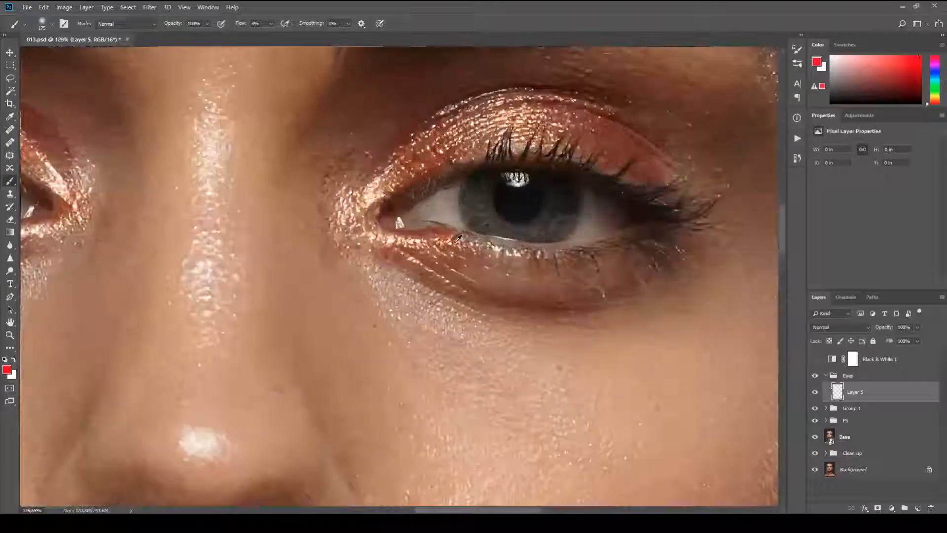
scroll(458, 238, up, 1)
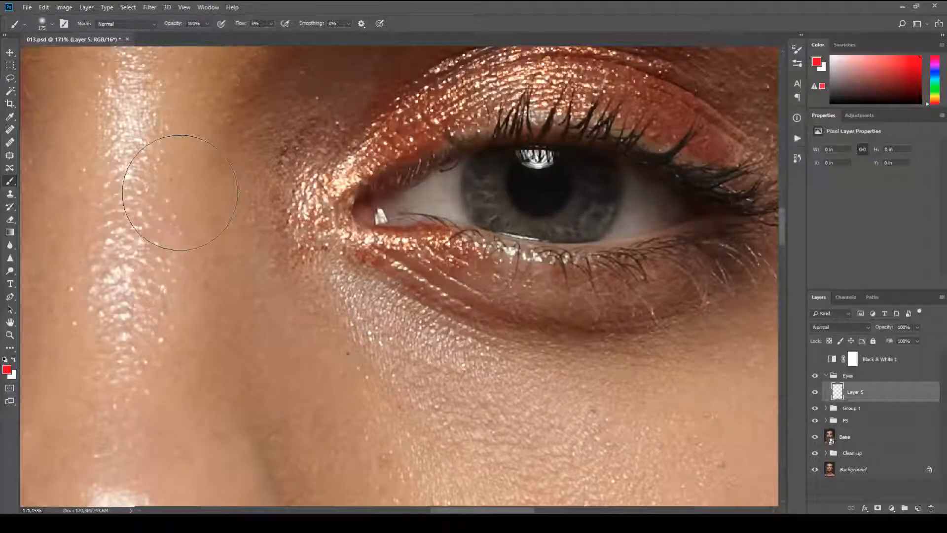
drag(179, 193, 134, 173)
click(10, 195)
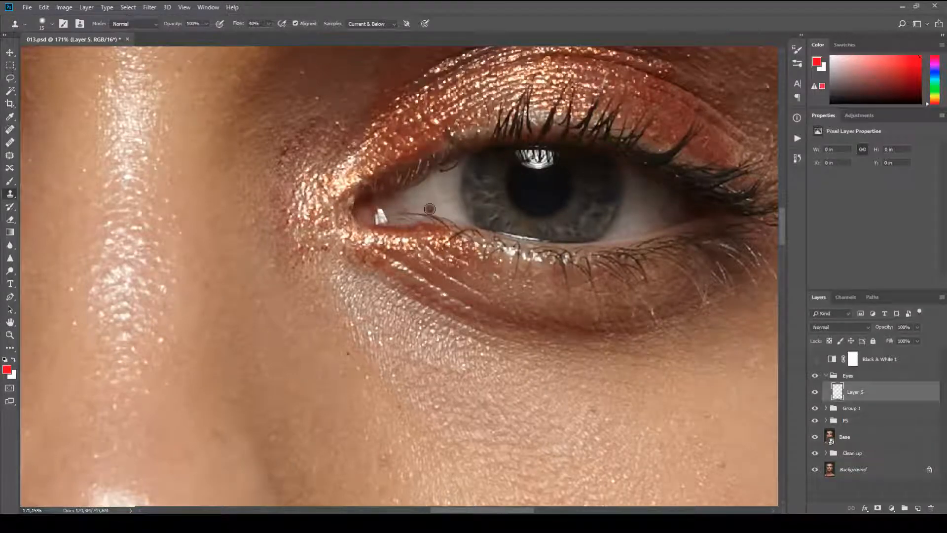
key(bracketleft)
key(bracketleft)
alt+click(451, 175)
drag(456, 167, 443, 170)
key(ctrl+z)
Step: Heal the stray lash and marks on the inner white of the subject's left eye with a very small Healing Brush
click(10, 142)
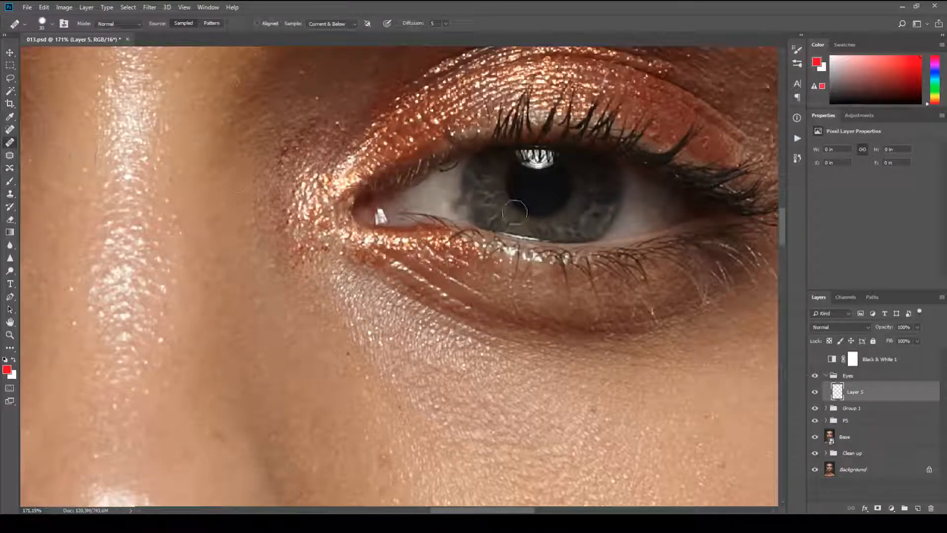
key(bracketleft)
key(bracketleft)
key(bracketleft)
key(bracketleft)
key(bracketleft)
key(bracketleft)
key(bracketleft)
key(bracketleft)
key(bracketleft)
key(bracketleft)
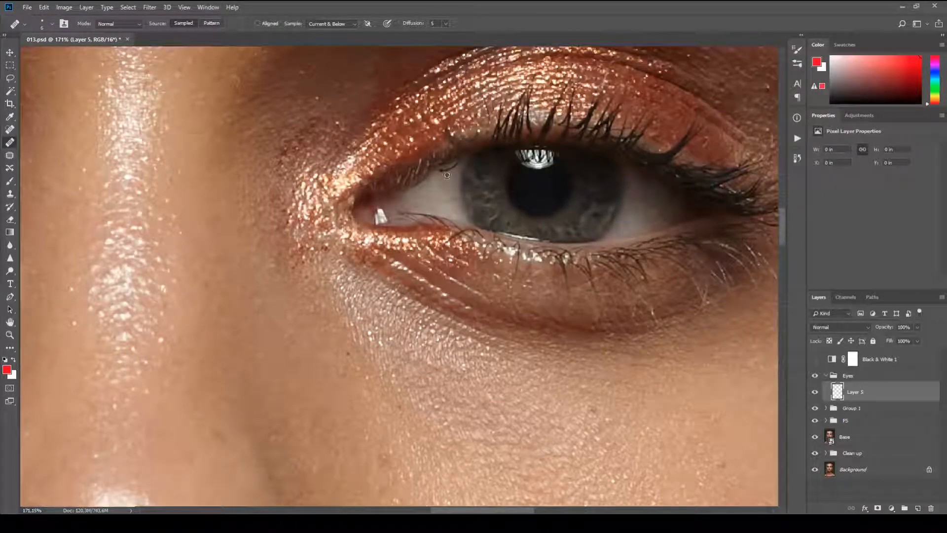
alt+click(441, 176)
drag(456, 167, 452, 177)
drag(438, 202, 434, 199)
Step: Heal the remaining veins in the outer white and beside the inner corner of the subject's left eye
scroll(617, 207, right, 3)
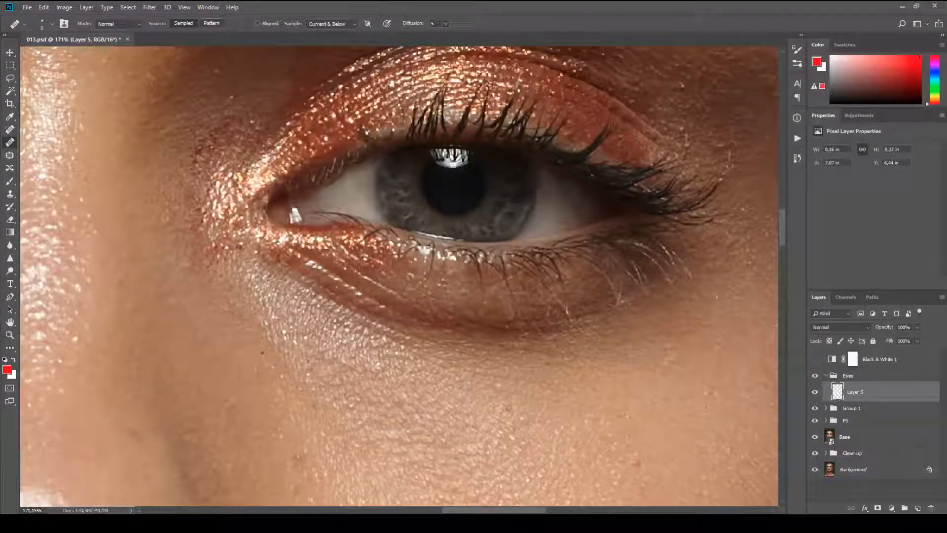
mouse_move(548, 207)
mouse_down()
mouse_move(535, 230)
mouse_move(545, 233)
mouse_move(582, 205)
mouse_move(589, 216)
mouse_move(566, 222)
mouse_up()
alt+click(553, 215)
drag(411, 194, 488, 224)
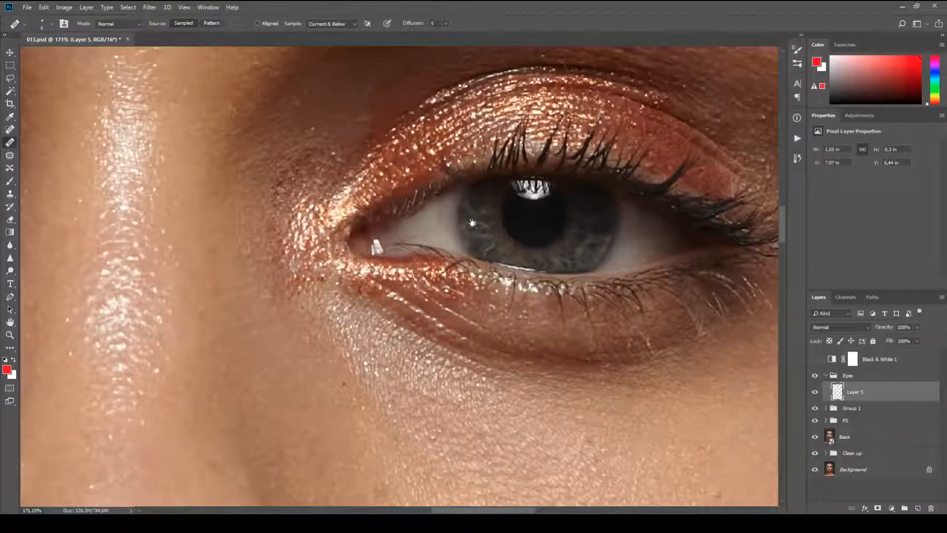
drag(426, 226, 436, 223)
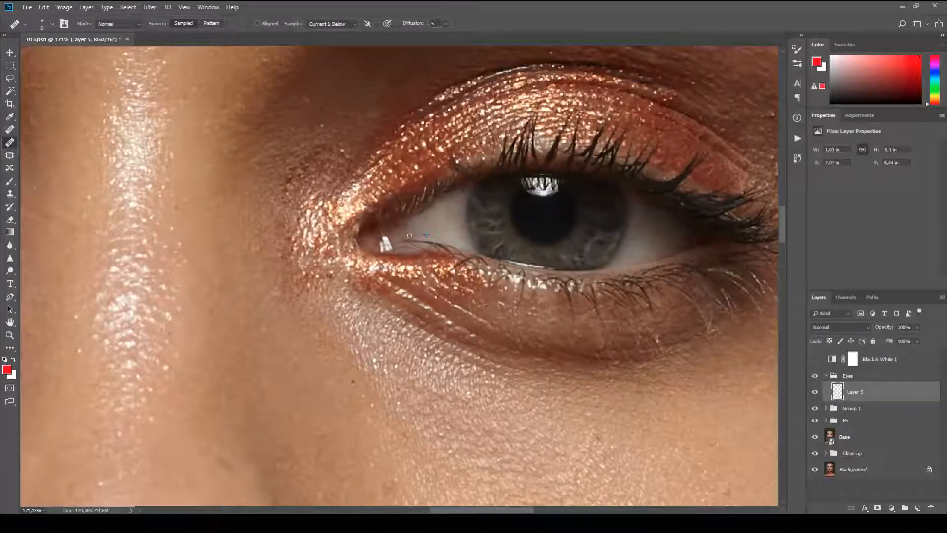
drag(410, 237, 473, 252)
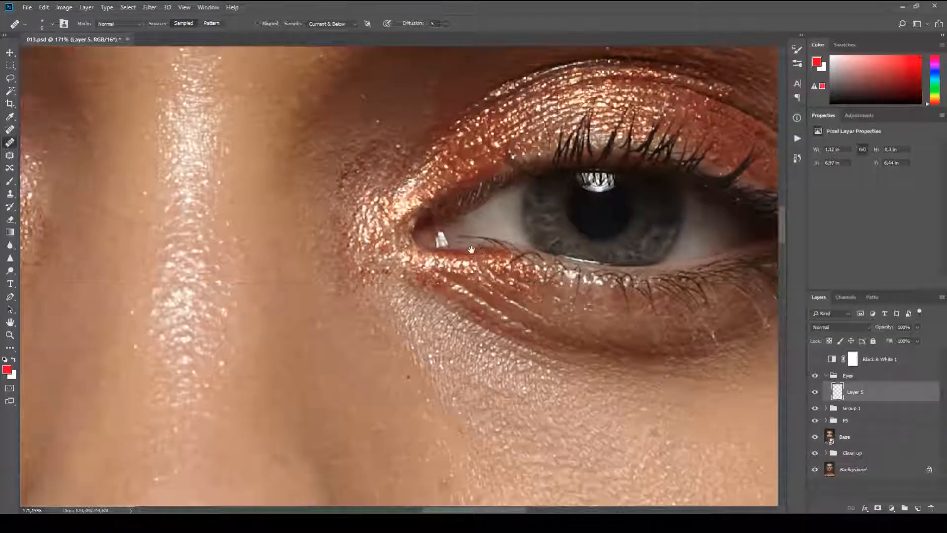
Step: Heal the veins and stray lashes on the inner and outer whites of the subject's right eye, using clean sampled areas
drag(378, 254, 519, 259)
drag(232, 235, 496, 278)
drag(364, 252, 445, 262)
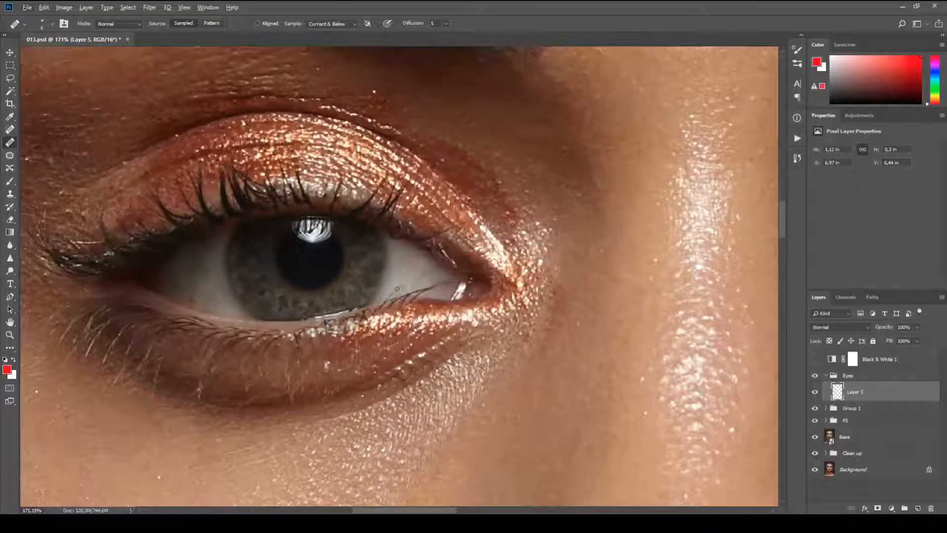
alt+click(413, 277)
drag(402, 286, 393, 292)
alt+click(394, 286)
mouse_move(398, 280)
mouse_down()
mouse_move(399, 264)
mouse_move(431, 271)
mouse_up()
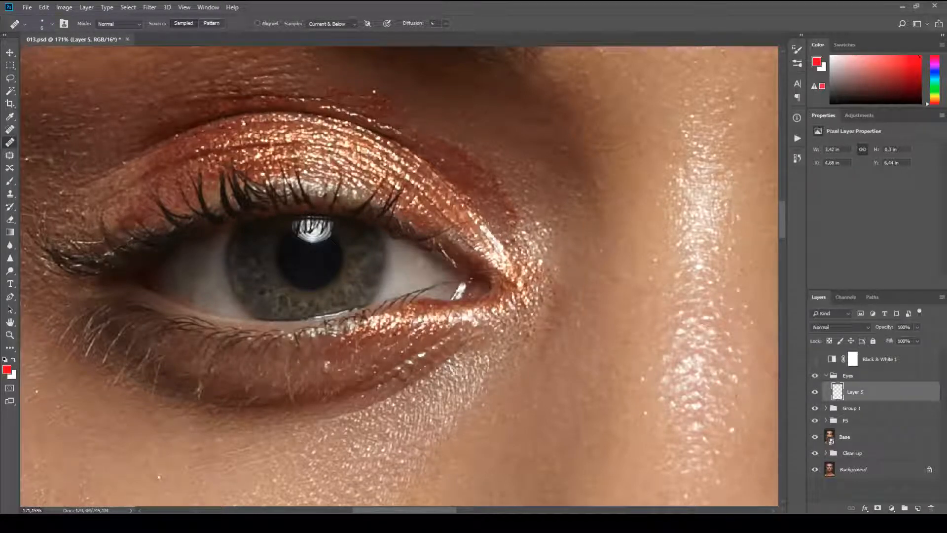
mouse_move(237, 262)
mouse_down()
mouse_move(291, 269)
mouse_move(255, 282)
mouse_move(251, 306)
mouse_move(257, 291)
mouse_move(272, 293)
mouse_move(266, 304)
mouse_up()
alt+click(270, 268)
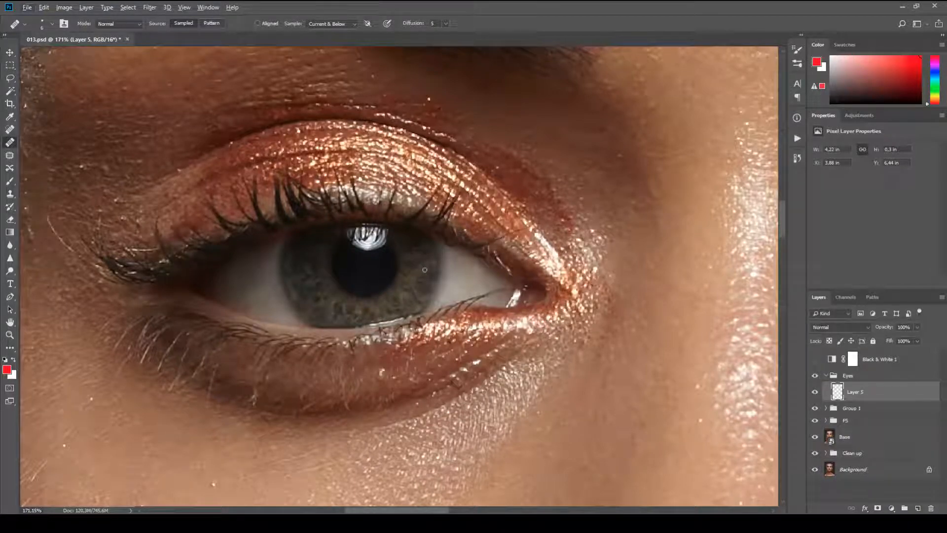
Step: Heal the stray hairs beside the inner end of the subject's left eyebrow, sampling nearby skin
scroll(314, 320, down, 8)
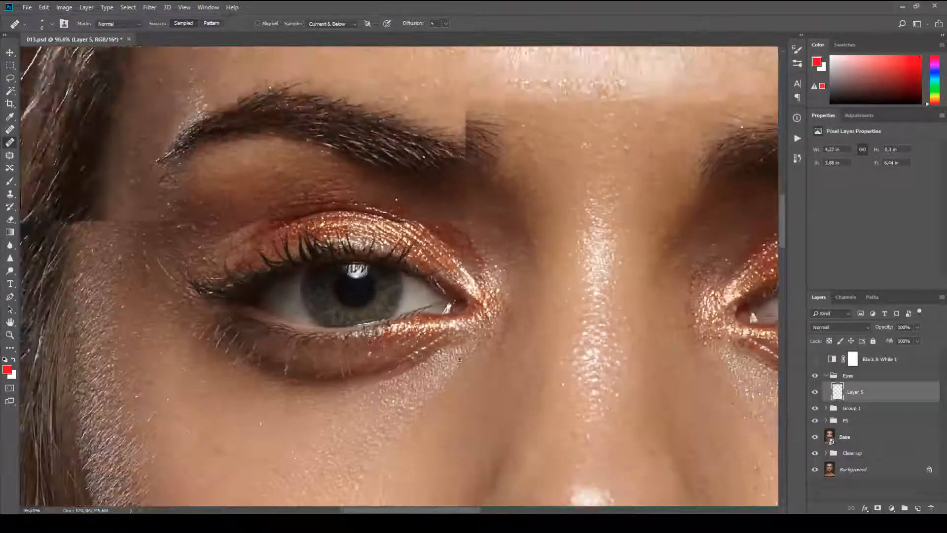
scroll(563, 380, up, 1)
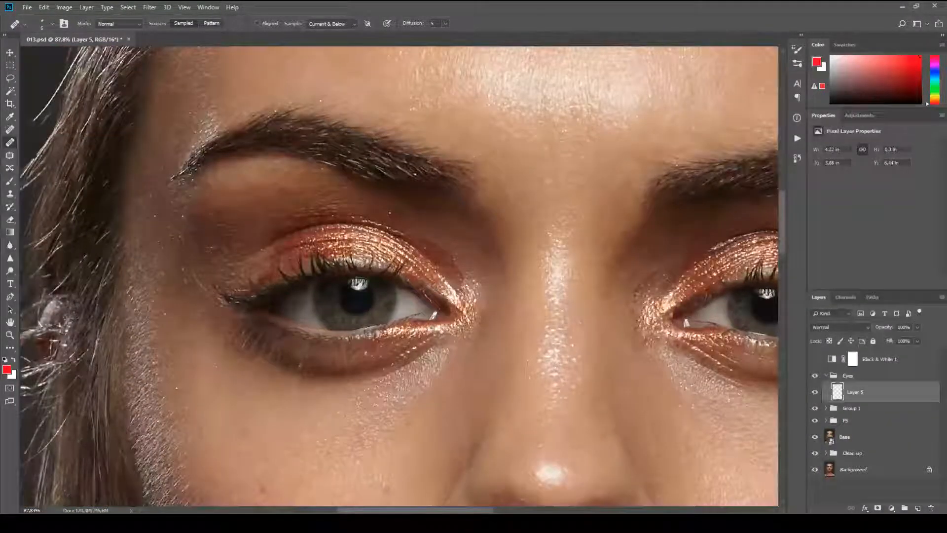
drag(669, 347, 565, 363)
scroll(519, 214, up, 6)
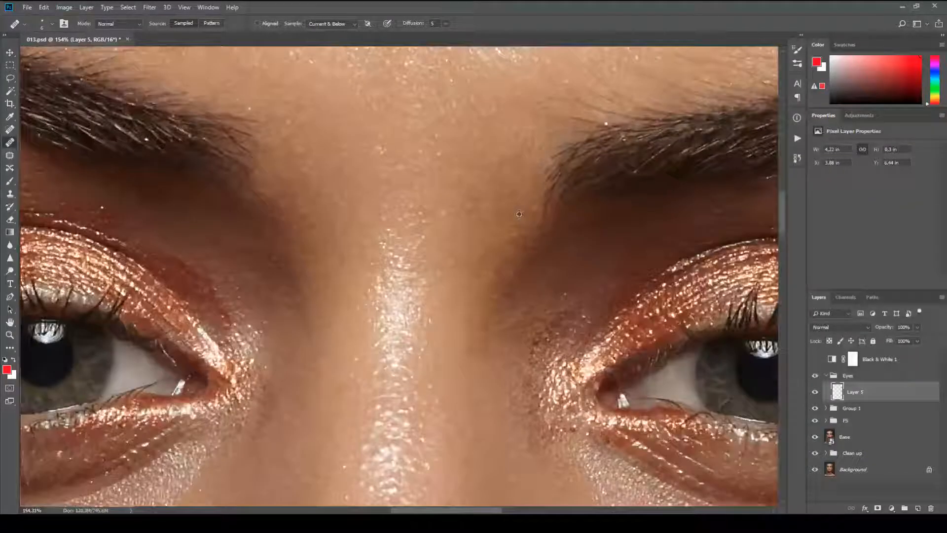
click(518, 182)
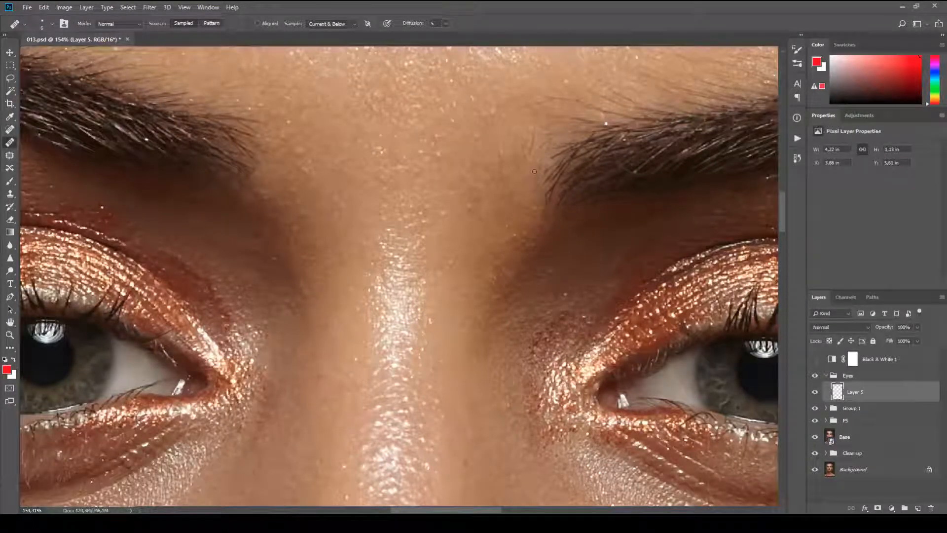
key(alt)
click(516, 156)
key(alt)
drag(488, 120, 571, 174)
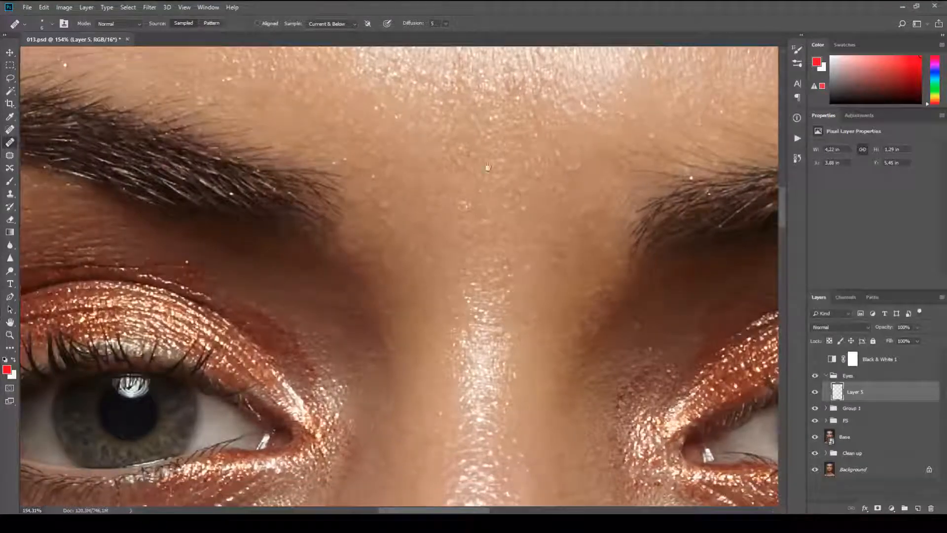
Step: Inspect both eyebrows, the eyes and the whole portrait for remaining stray hairs and blemishes
drag(426, 173, 599, 228)
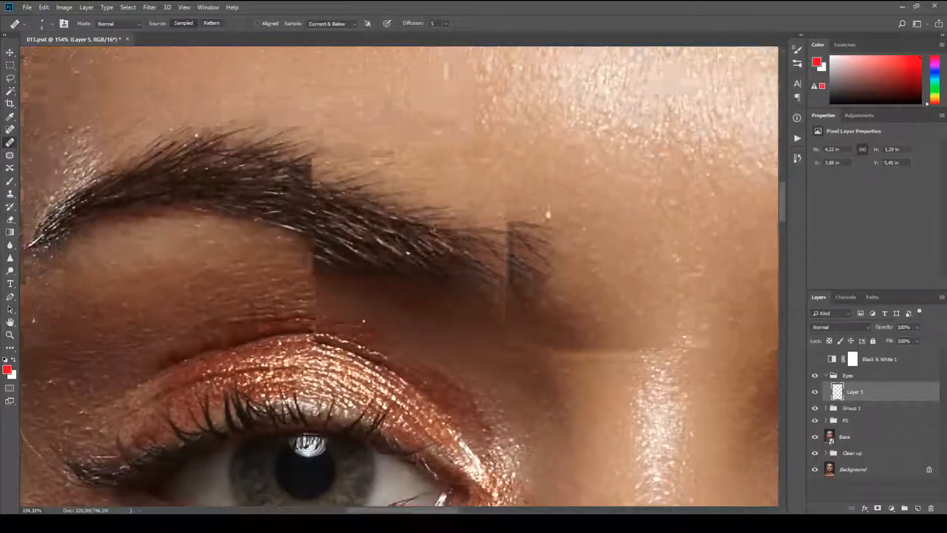
drag(473, 229, 326, 51)
drag(598, 224, 416, 194)
drag(552, 230, 429, 228)
scroll(664, 254, down, 5)
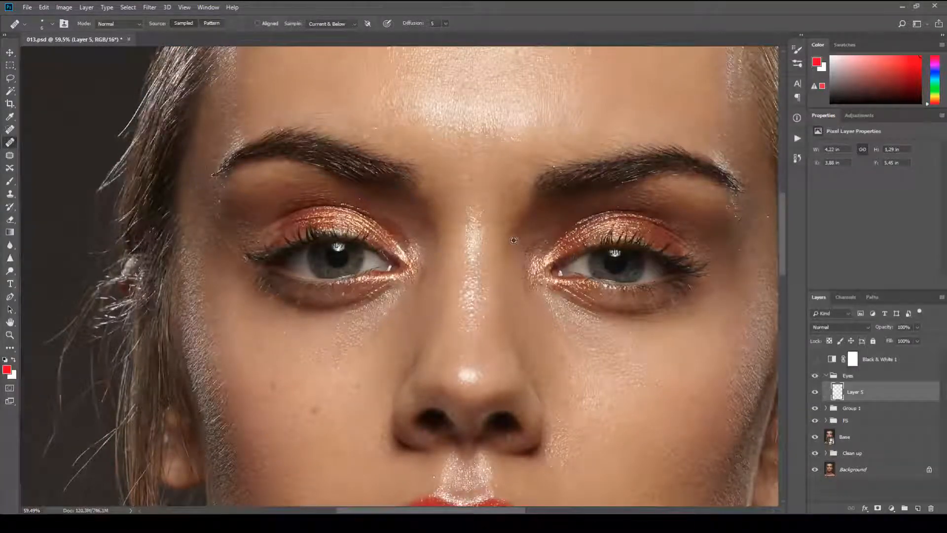
scroll(518, 239, up, 1)
scroll(525, 239, up, 2)
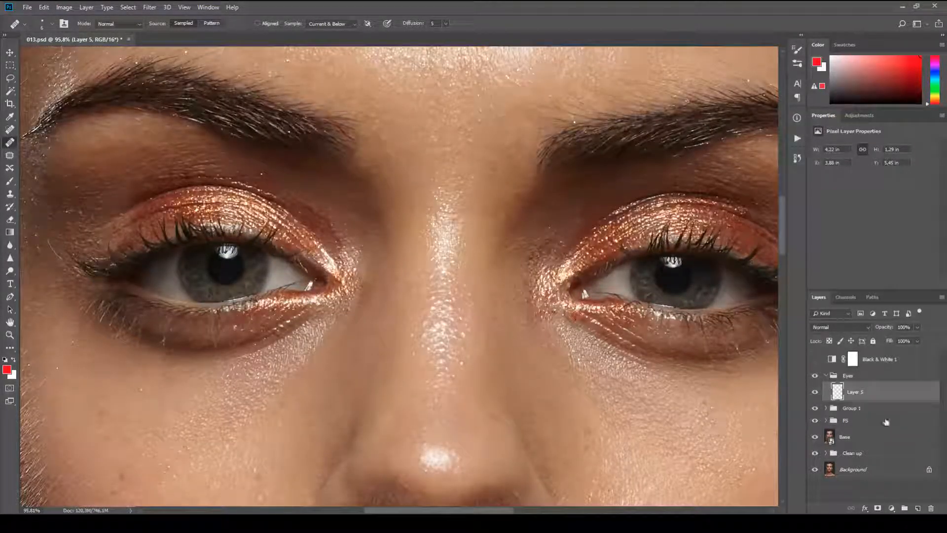
scroll(642, 353, down, 3)
scroll(669, 353, down, 4)
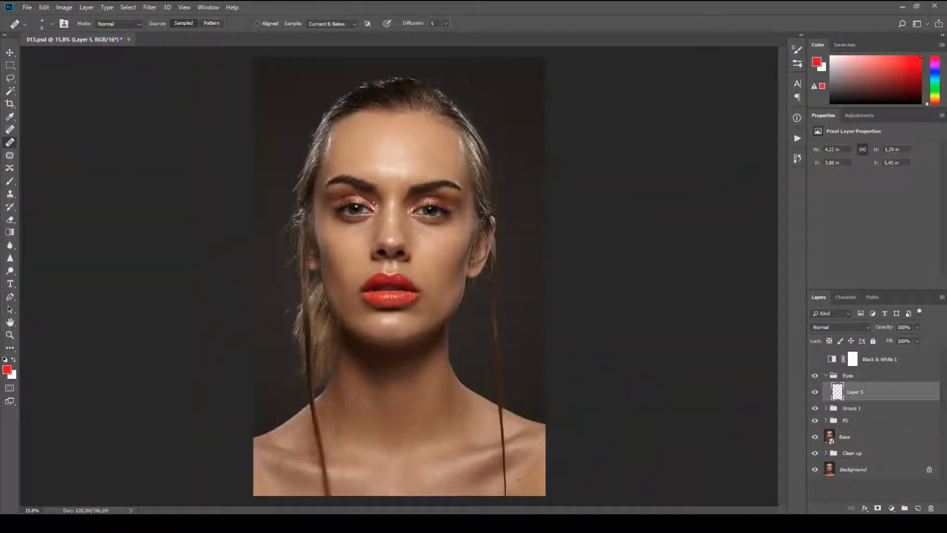
scroll(426, 223, up, 5)
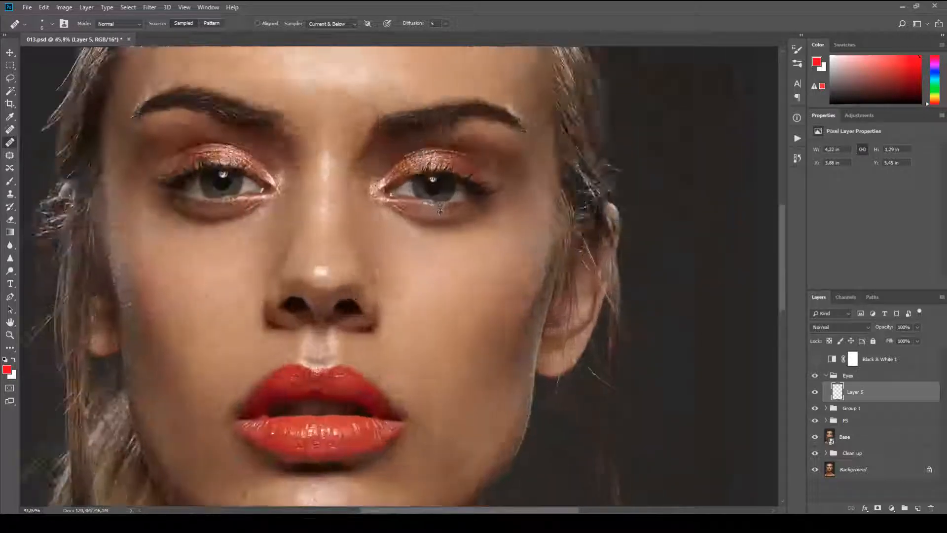
scroll(439, 209, up, 4)
drag(512, 249, 651, 325)
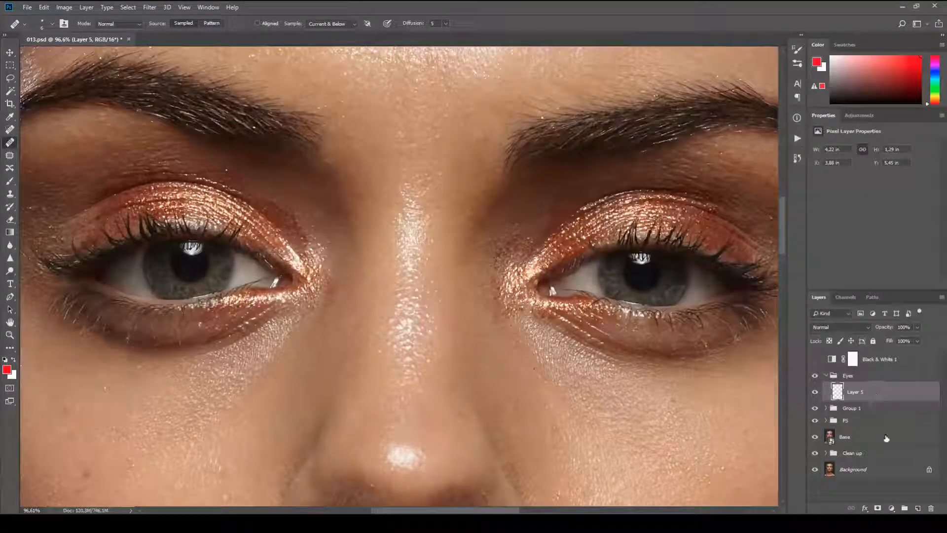
alt+click(919, 509)
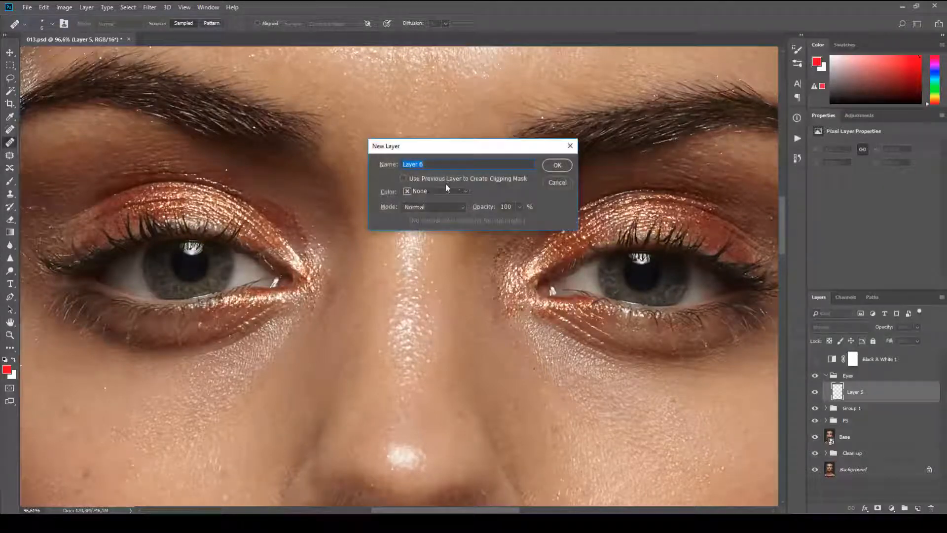
click(440, 208)
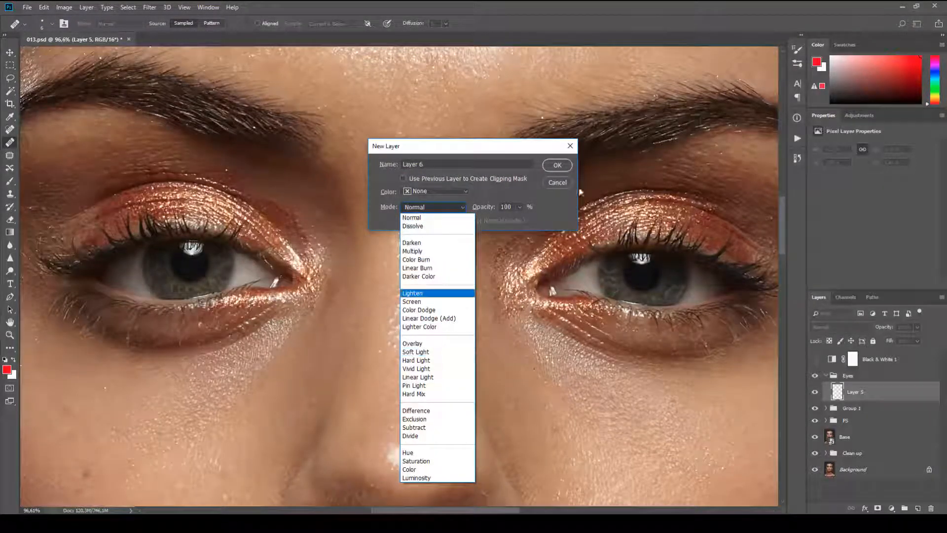
click(565, 194)
click(563, 183)
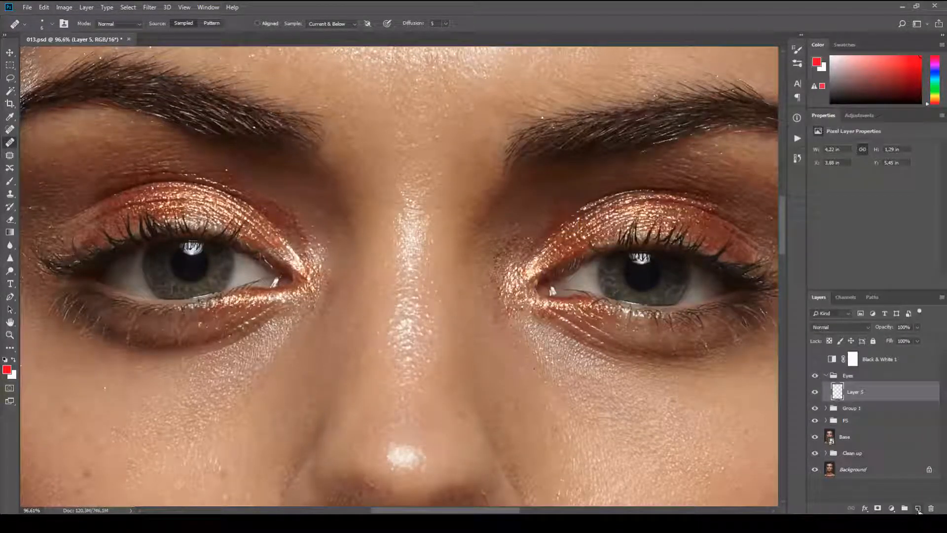
Step: Create a new layer named DB eyes in Soft Light mode, filled with the neutral 50% gray
alt+click(918, 510)
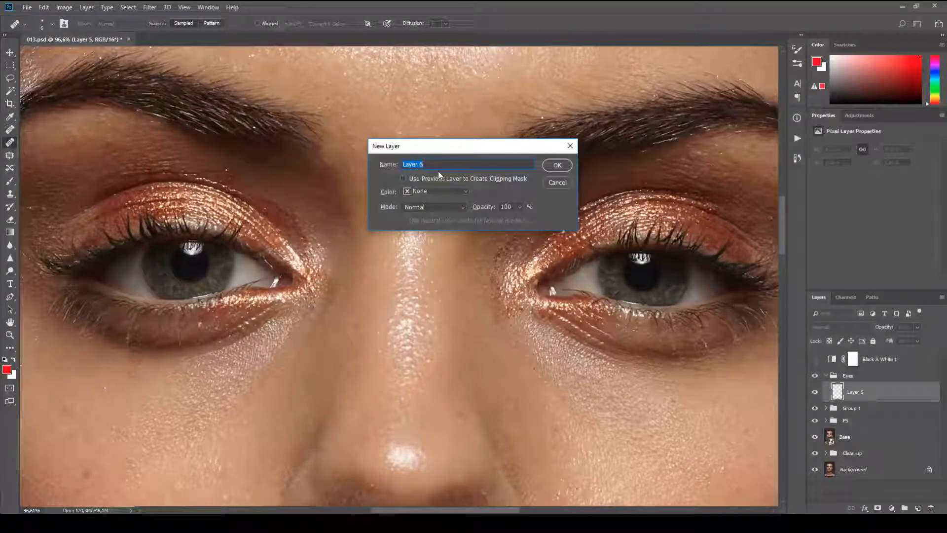
text(DB eyes)
click(450, 207)
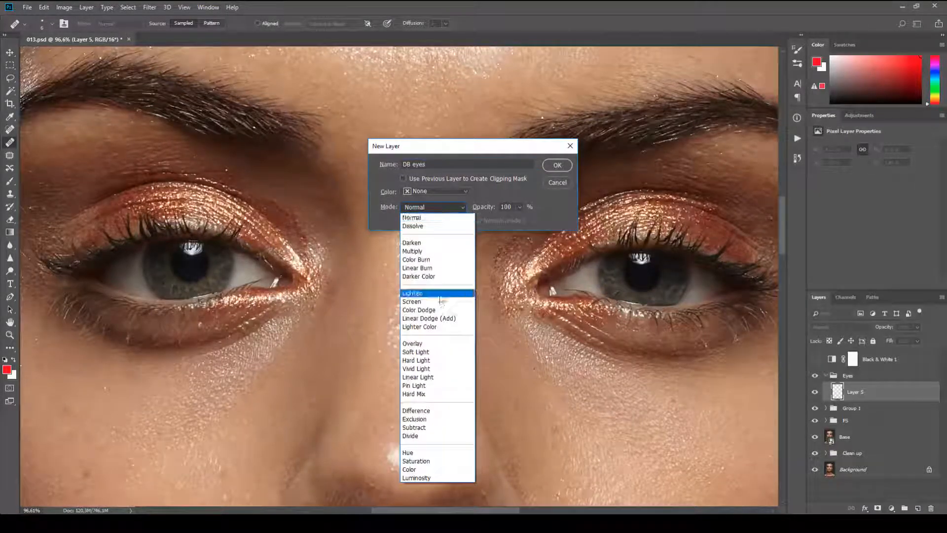
click(441, 353)
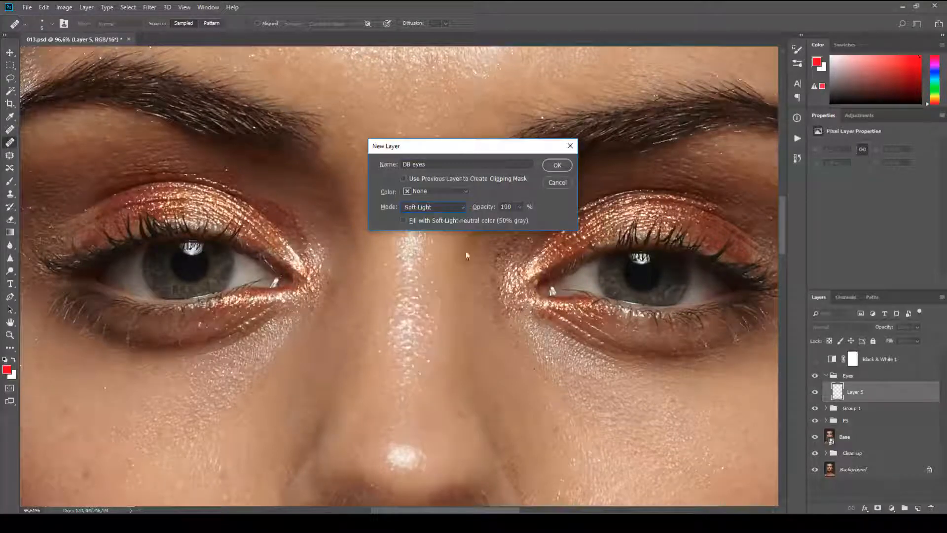
click(403, 220)
click(558, 166)
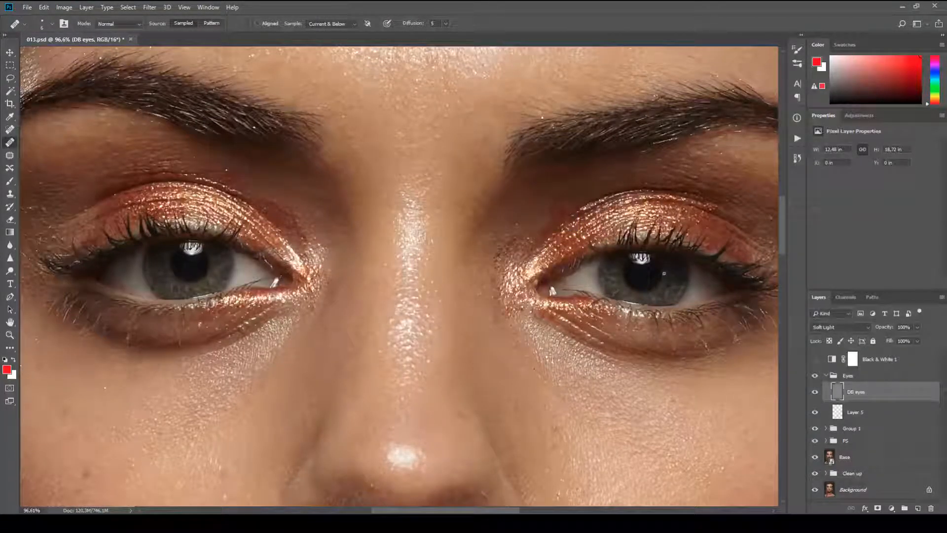
Step: Brighten the catchlights in both eyes with a small soft white brush at 3% flow
key(d)
key(x)
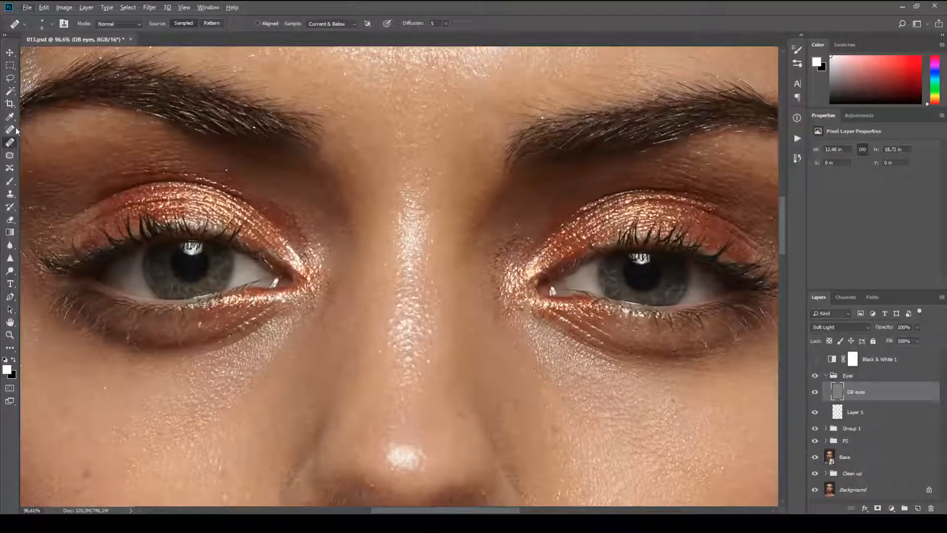
click(10, 181)
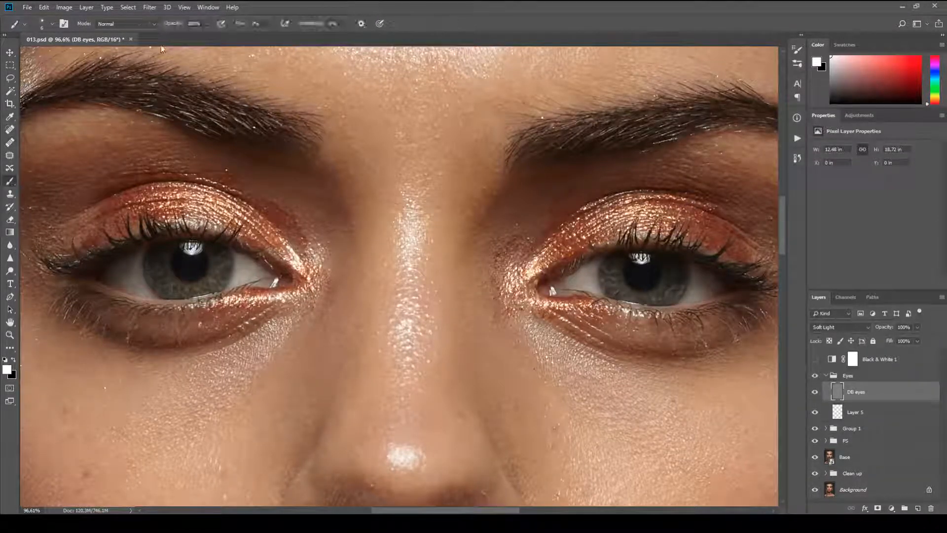
click(240, 24)
key(Return)
key(bracketright)
key(bracketright)
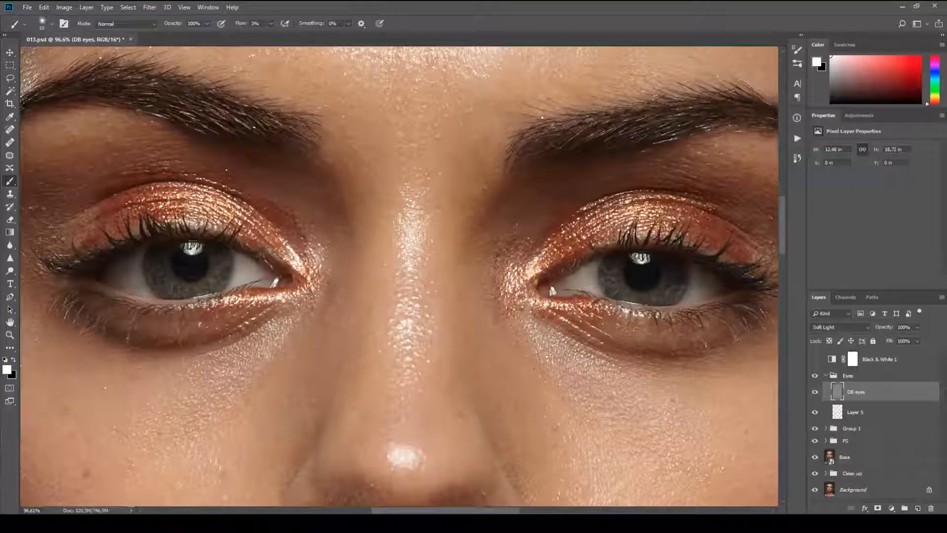
drag(635, 257, 650, 258)
drag(190, 249, 194, 250)
Step: Dodge the lower parts of both irises in white, enlarging the brush to 50 px for broader strokes
mouse_move(180, 293)
mouse_down()
mouse_move(157, 278)
mouse_move(160, 269)
mouse_move(211, 285)
mouse_up()
key(bracketright)
key(bracketright)
key(bracketright)
mouse_move(156, 275)
mouse_down()
mouse_move(198, 285)
mouse_move(215, 273)
mouse_move(213, 287)
mouse_move(180, 294)
mouse_move(152, 276)
mouse_move(203, 284)
mouse_move(215, 275)
mouse_move(177, 294)
mouse_move(155, 277)
mouse_move(215, 276)
mouse_move(157, 280)
mouse_move(217, 277)
mouse_up()
mouse_move(622, 285)
mouse_down()
mouse_move(665, 297)
mouse_move(614, 282)
mouse_up()
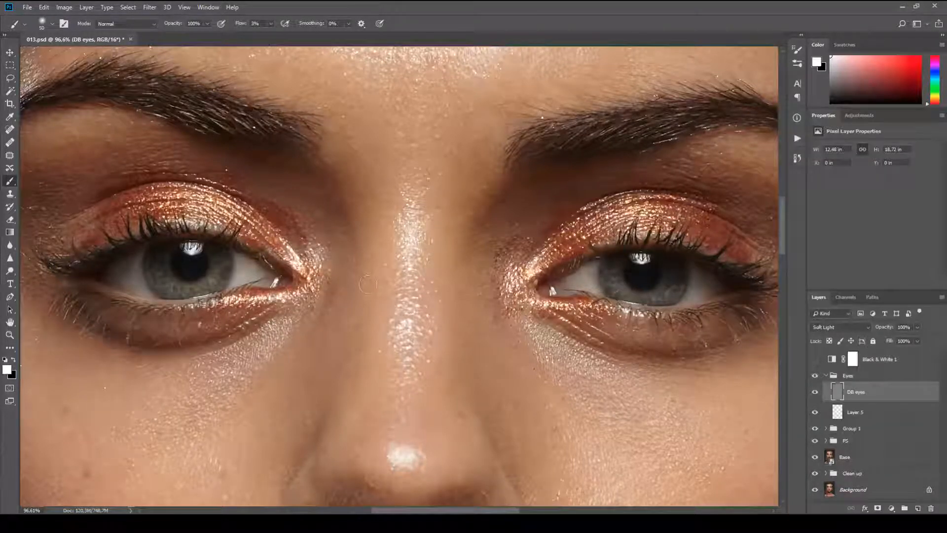
Step: Paint fine white highlights across the iris of the subject's right eye with a much smaller brush
key(bracketleft)
key(bracketleft)
key(bracketleft)
key(bracketleft)
key(bracketleft)
mouse_move(158, 274)
mouse_down()
mouse_move(181, 291)
mouse_move(167, 277)
mouse_move(193, 288)
mouse_move(215, 271)
mouse_up()
Step: Burn fine dark detail into the subject's right iris in black and dodge the inner corner of the left eye in white
key(x)
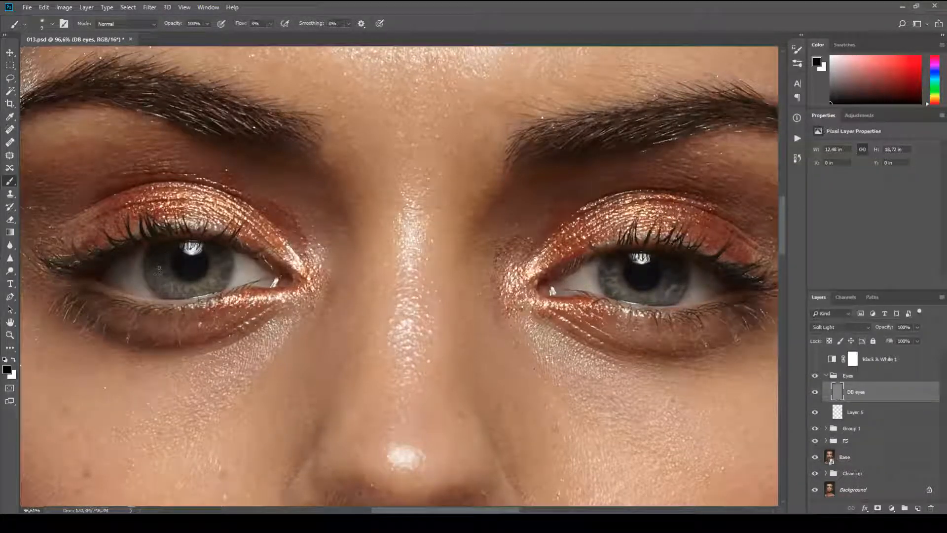
mouse_move(165, 273)
mouse_down()
mouse_move(173, 290)
mouse_move(194, 291)
mouse_move(227, 275)
mouse_move(214, 256)
mouse_up()
key(x)
drag(542, 287, 544, 293)
Step: Compare the whole portrait with the Eyes group hidden and shown, and check the eyes up close
scroll(453, 277, down, 5)
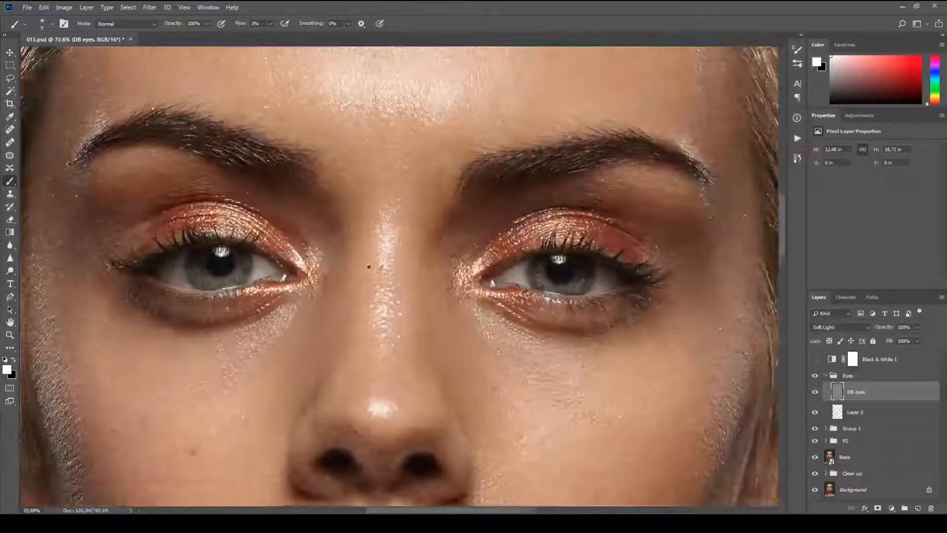
scroll(543, 286, down, 1)
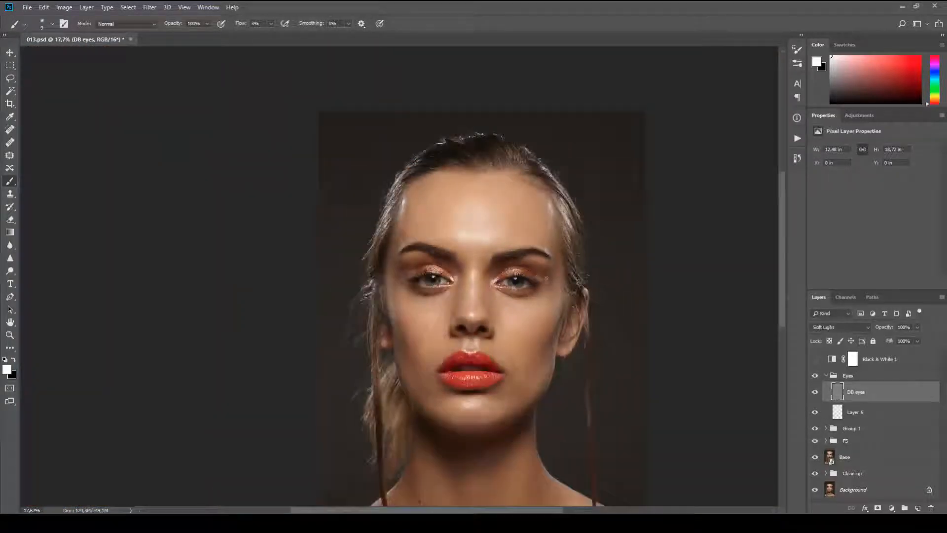
click(825, 375)
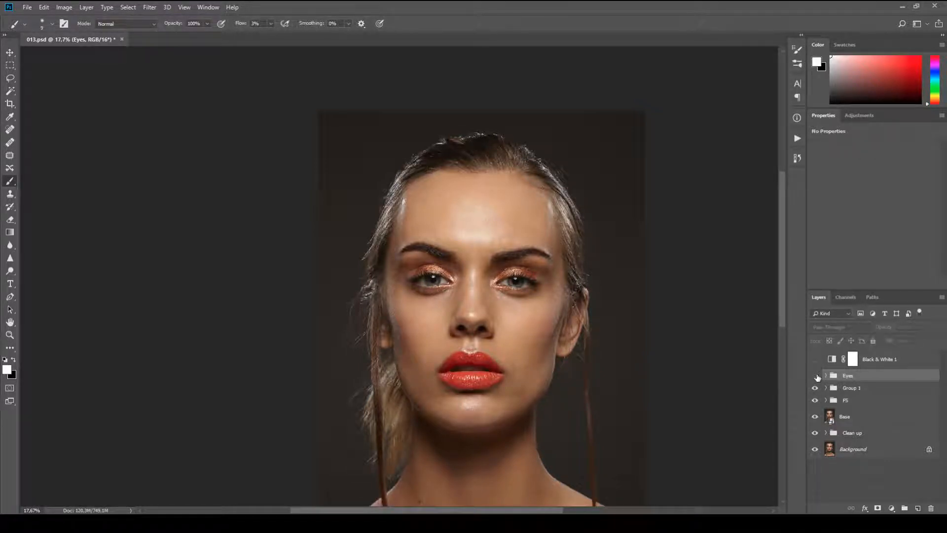
scroll(689, 364, down, 2)
scroll(592, 306, up, 1)
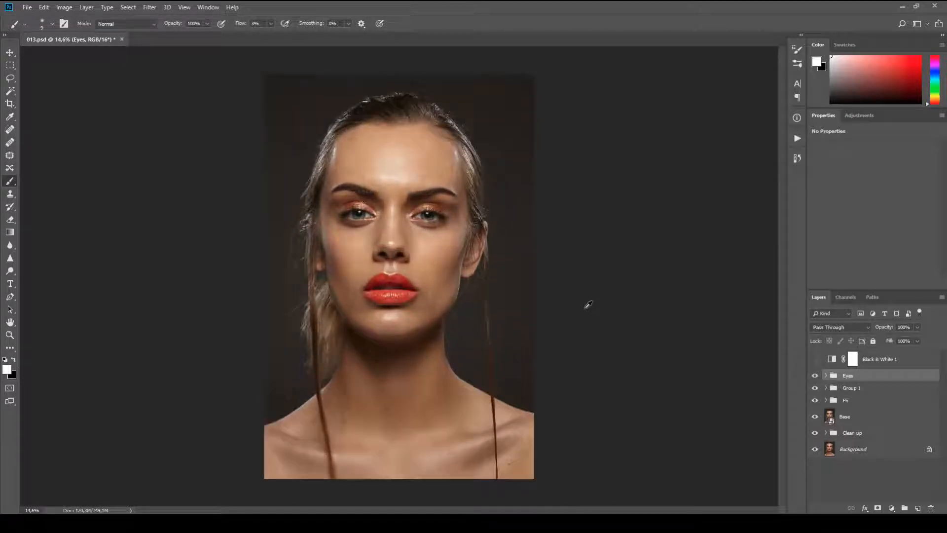
scroll(424, 220, up, 5)
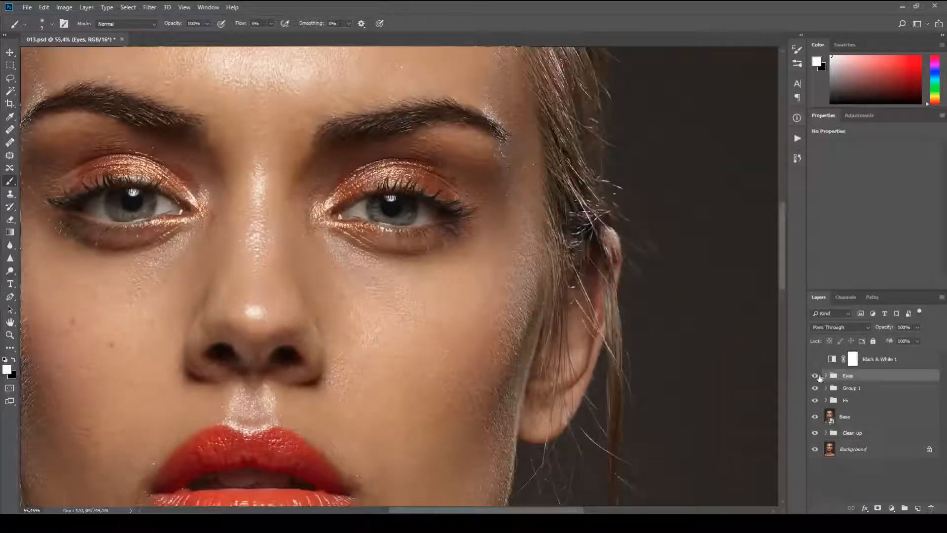
Step: On the DB eyes layer, brighten the outer side of the subject's left iris with a 40 px white brush
click(826, 376)
click(836, 393)
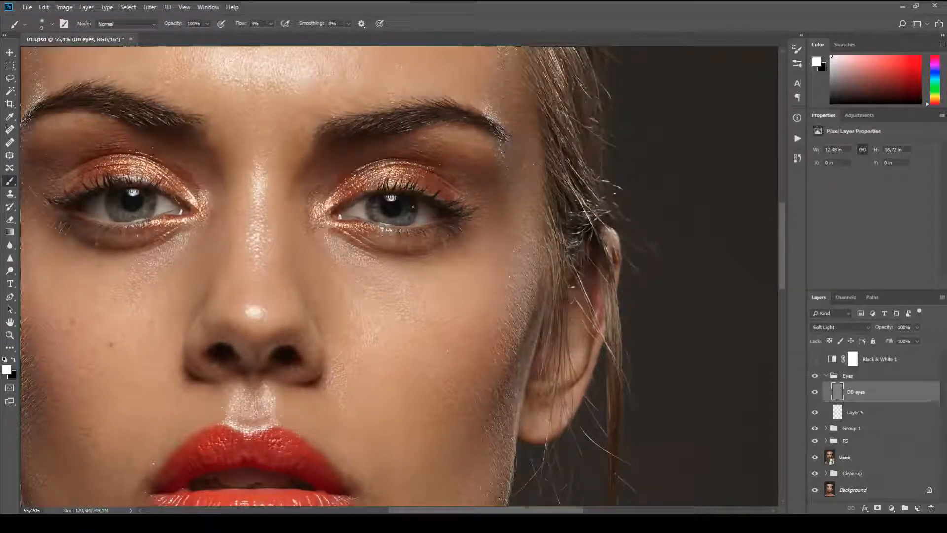
key(bracketright)
key(bracketright)
key(bracketright)
key(bracketright)
drag(412, 213, 412, 211)
scroll(545, 322, down, 4)
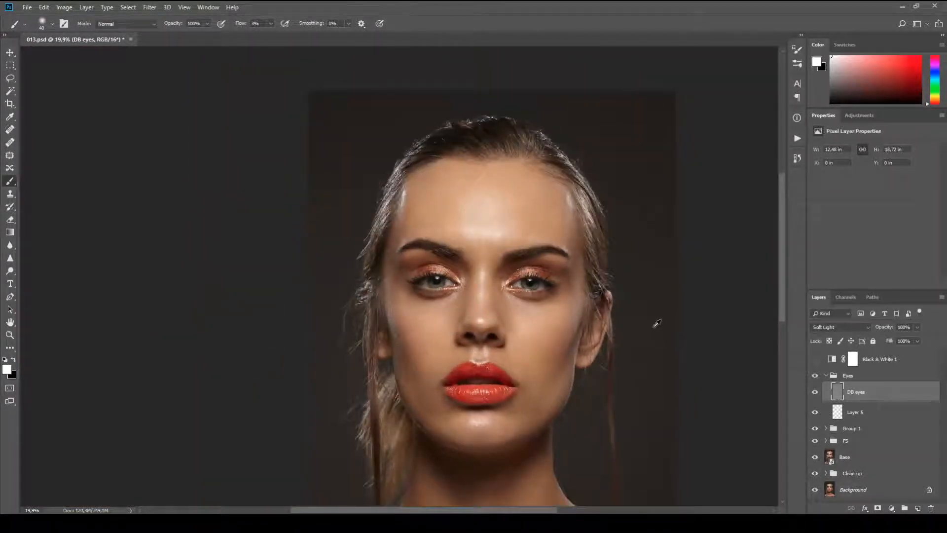
scroll(658, 323, down, 2)
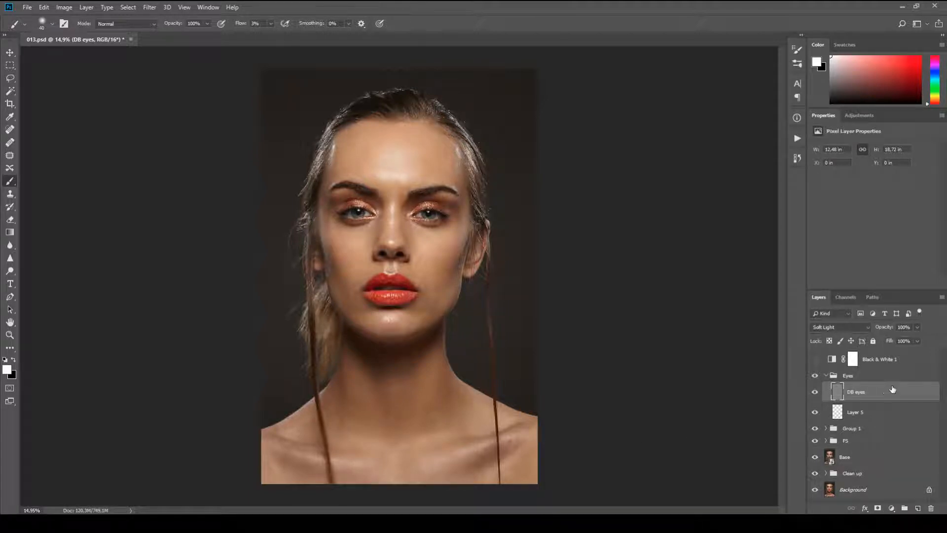
Step: Delete the Black & White 1 adjustment layer and stamp all visible layers onto a new top layer
click(826, 376)
click(886, 362)
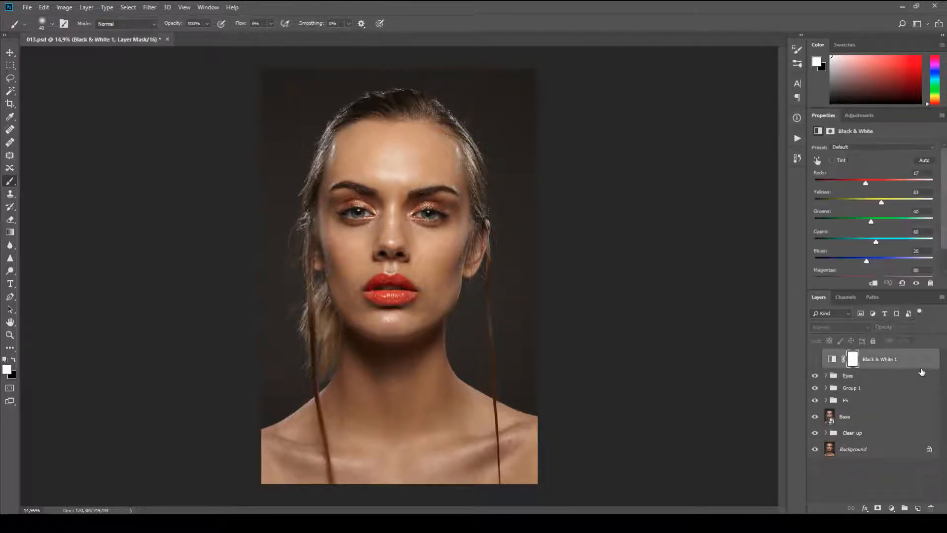
key(Delete)
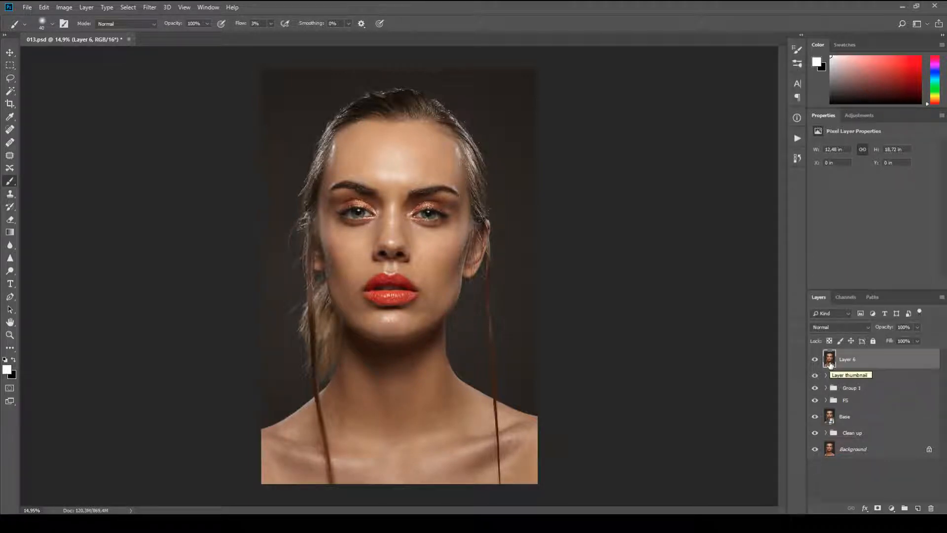
Step: Convert the stamped Layer 6 to a Smart Object and open it in the Camera Raw Filter
right_click(860, 359)
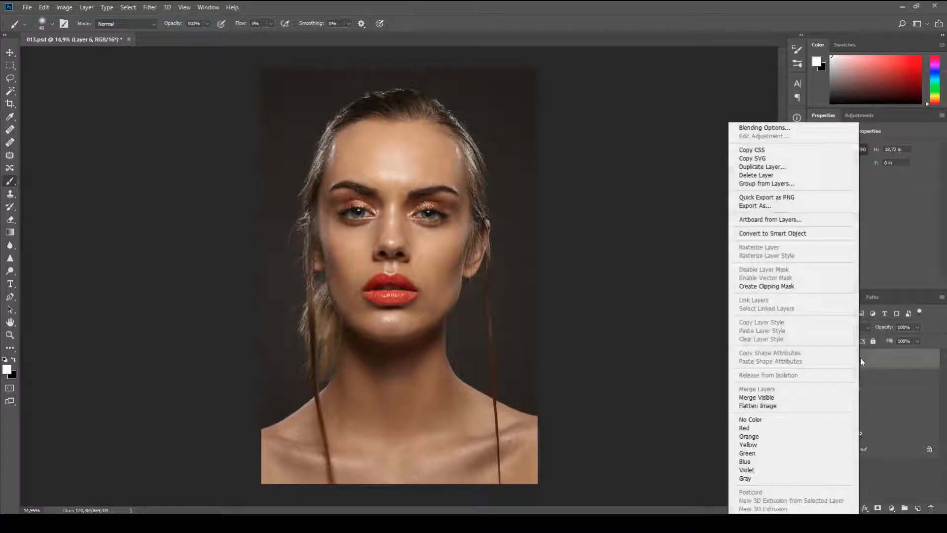
click(795, 233)
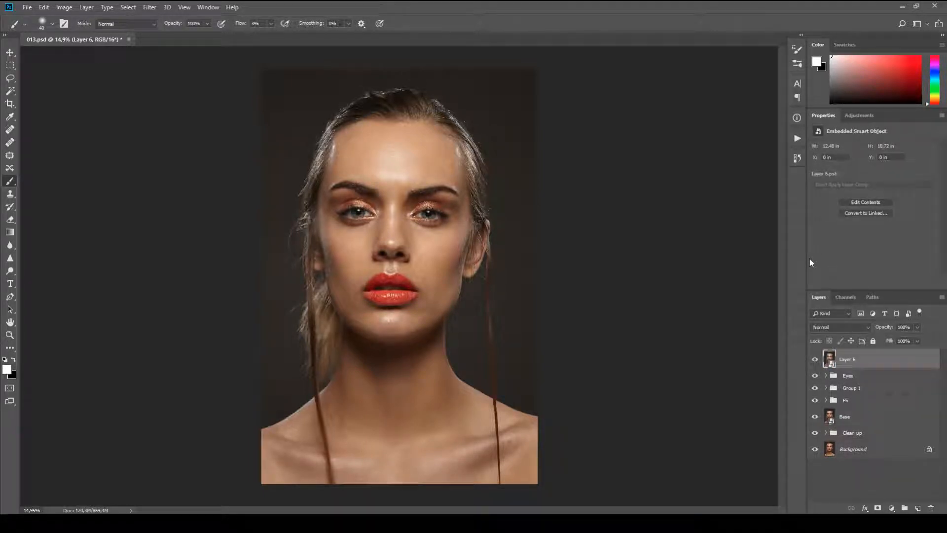
click(149, 8)
click(182, 66)
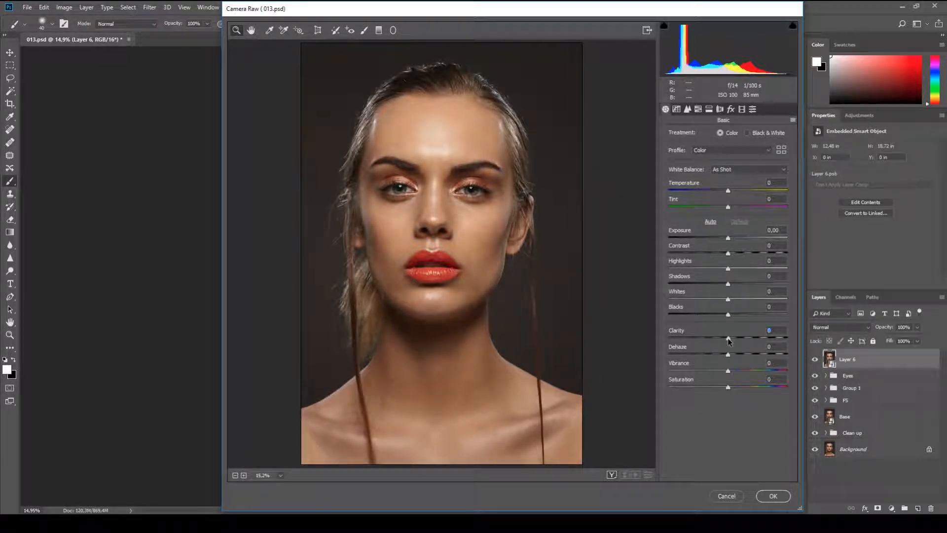
Step: Set Clarity to +20, compare the portrait before and after, and apply the Camera Raw Filter
drag(729, 340, 741, 340)
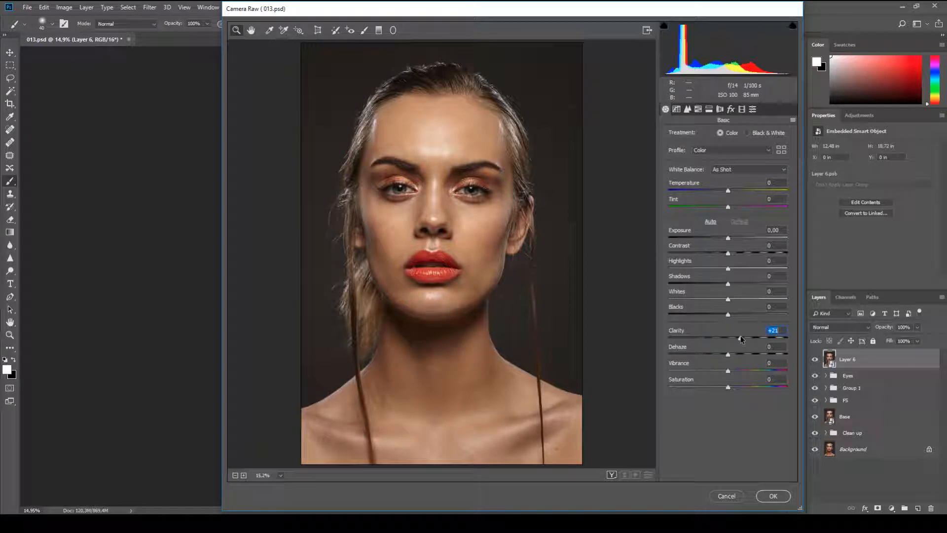
drag(741, 340, 783, 342)
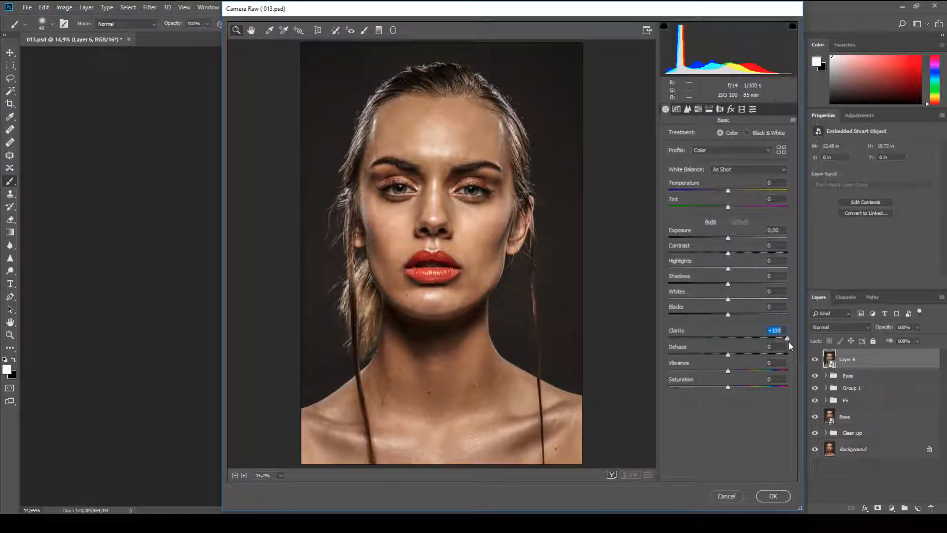
drag(787, 342, 740, 341)
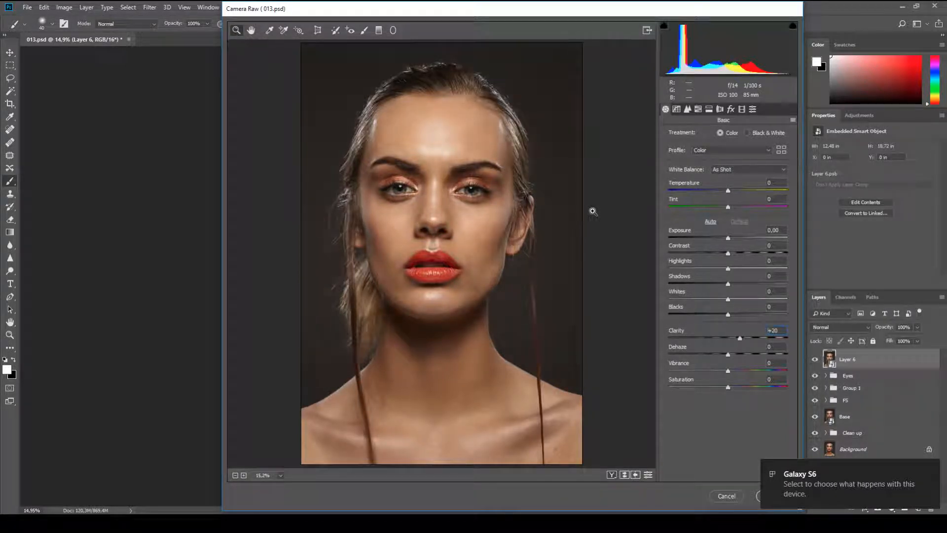
key(p)
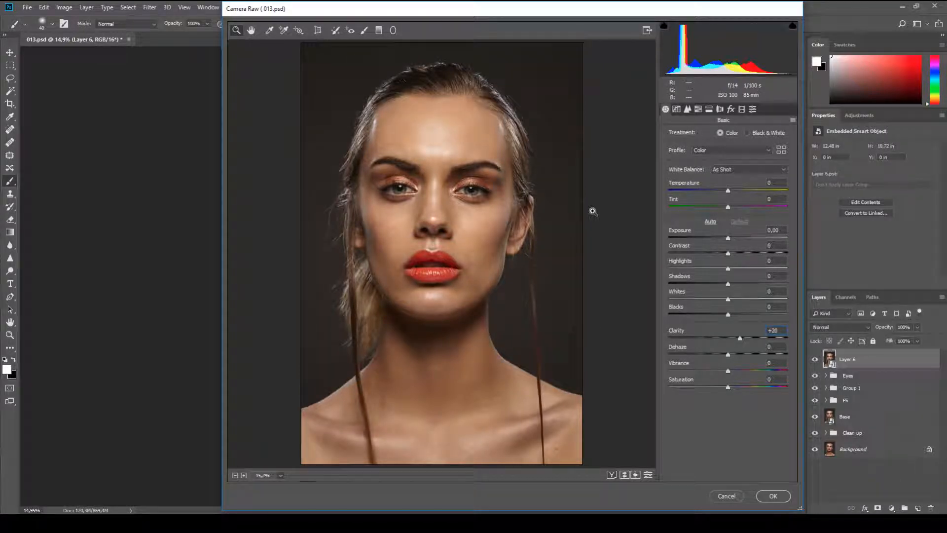
key(p)
click(775, 496)
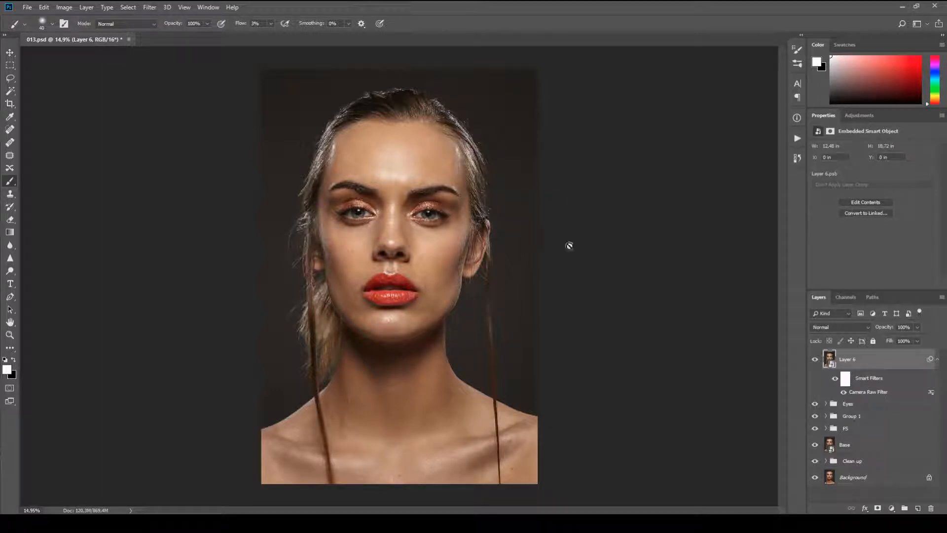
Step: Add a Vibrance adjustment layer with Vibrance at -5 and a Curves adjustment layer above it
click(893, 508)
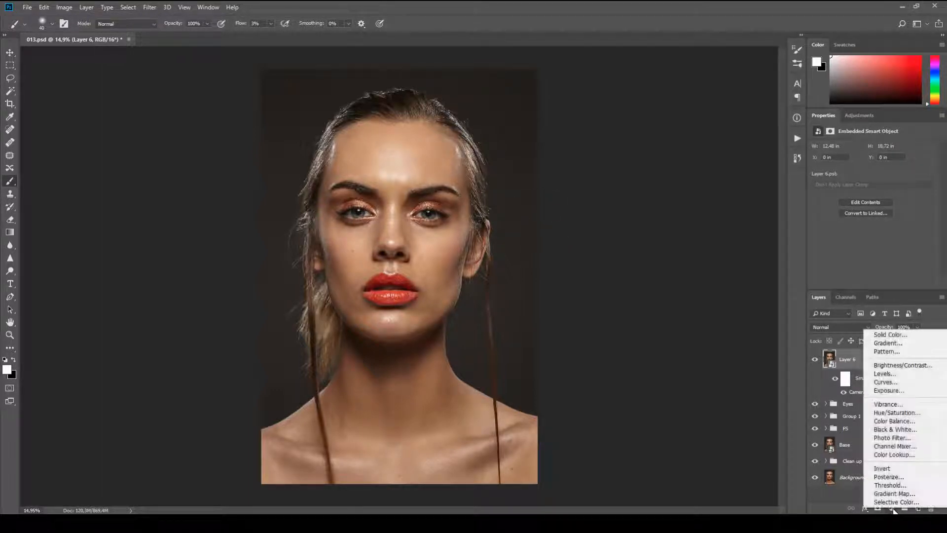
click(889, 404)
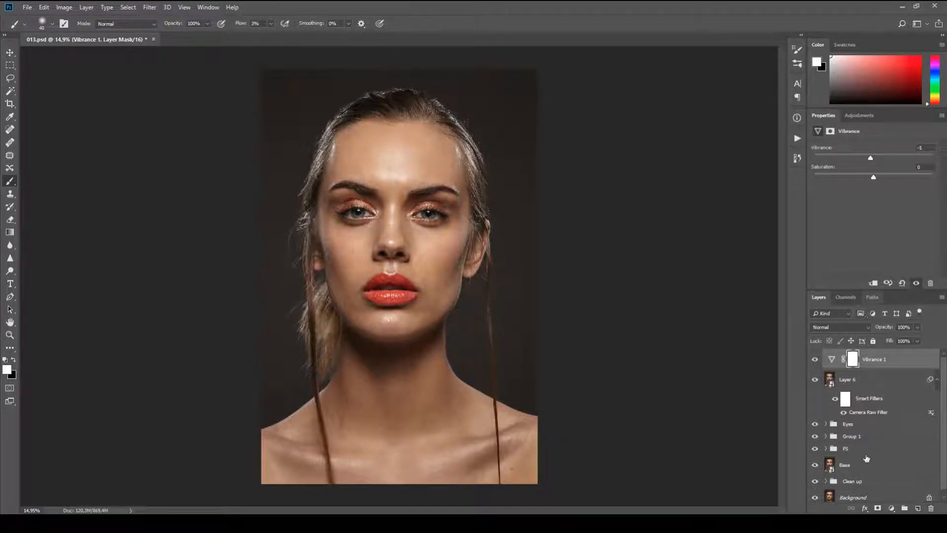
click(891, 509)
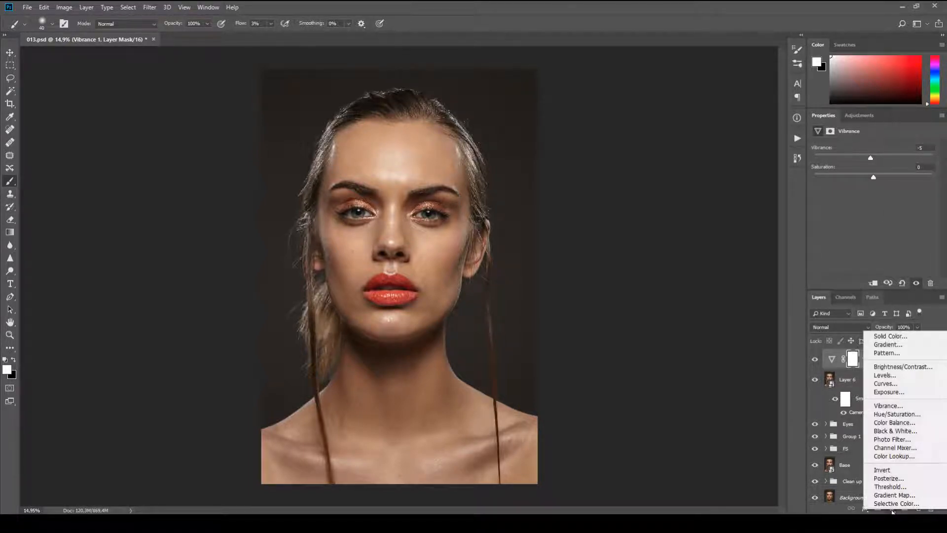
click(903, 384)
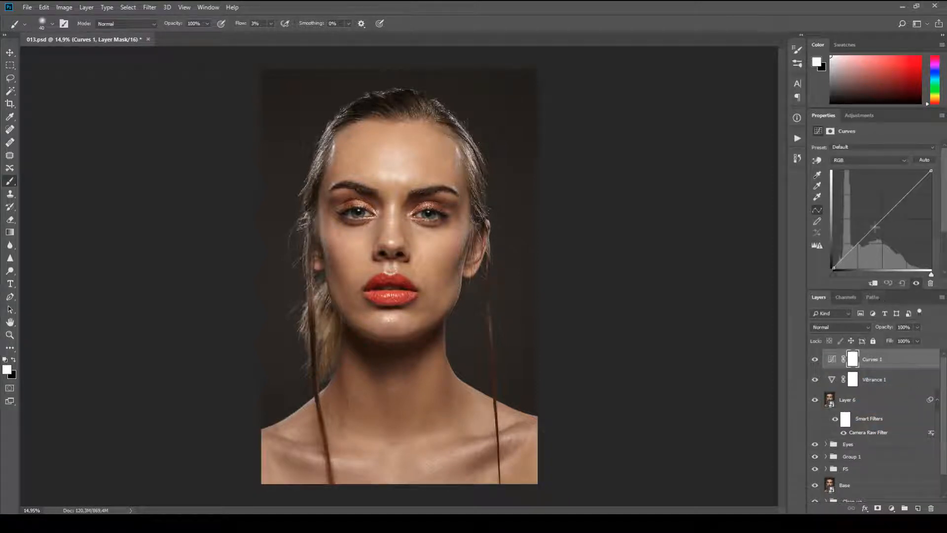
Step: Raise the midpoint of the Red channel very slightly in the Curves adjustment
click(870, 161)
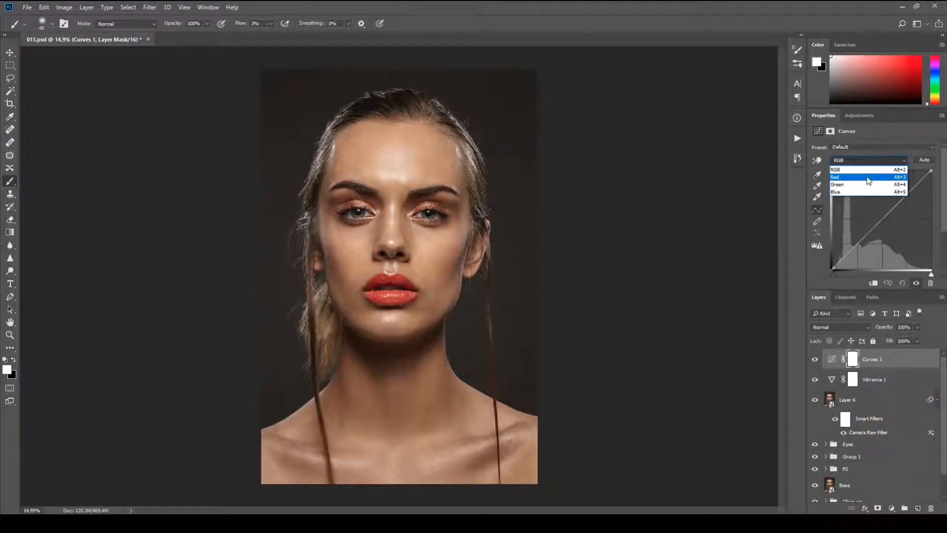
click(870, 177)
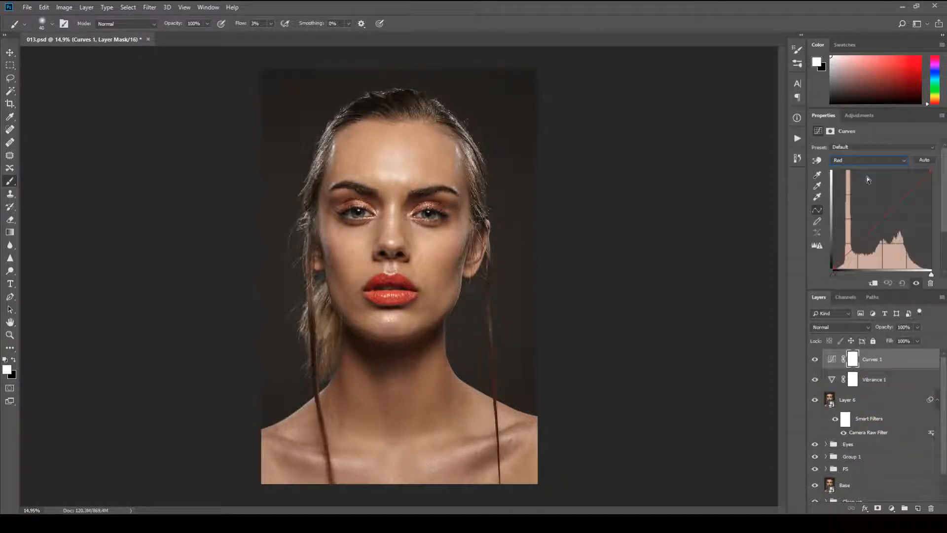
click(881, 218)
drag(881, 219, 881, 217)
Step: Anchor the Green highlights and slightly lower the Blue shadows in the Curves adjustment, comparing the portrait with and without it
click(868, 160)
click(863, 184)
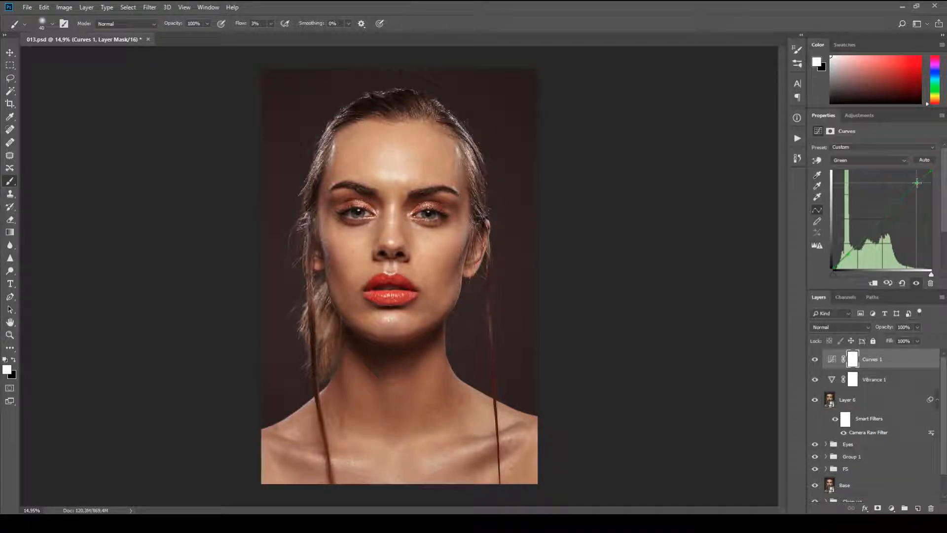
click(868, 161)
click(864, 192)
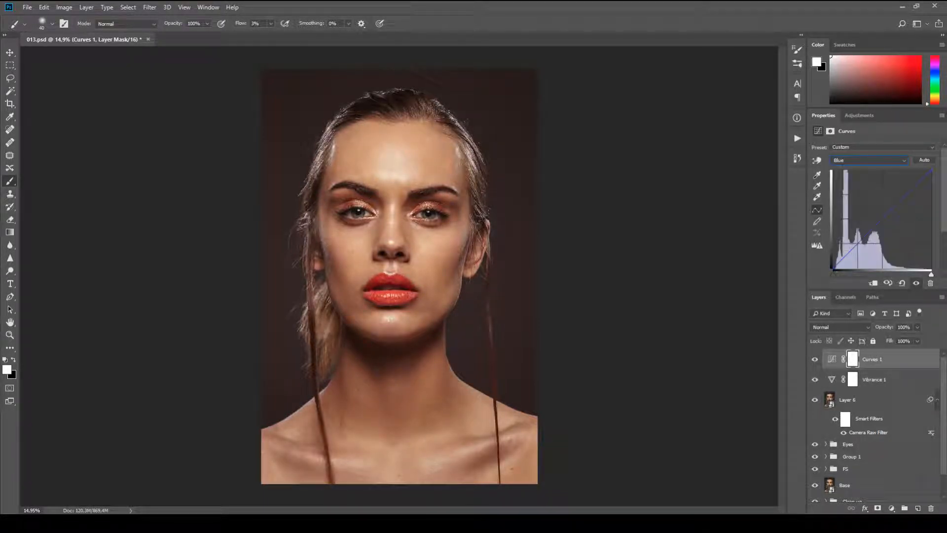
drag(850, 252, 849, 254)
drag(916, 184, 917, 183)
click(816, 362)
click(816, 362)
click(816, 363)
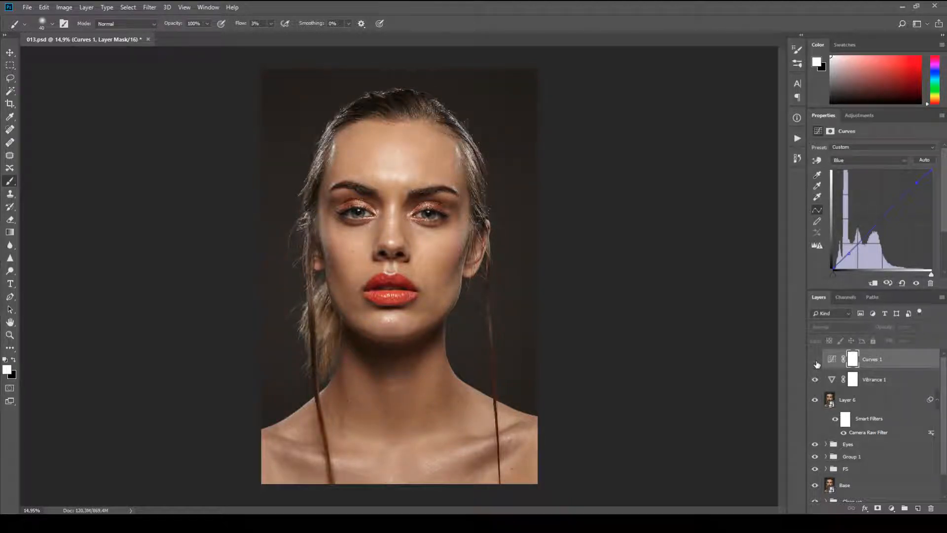
click(816, 362)
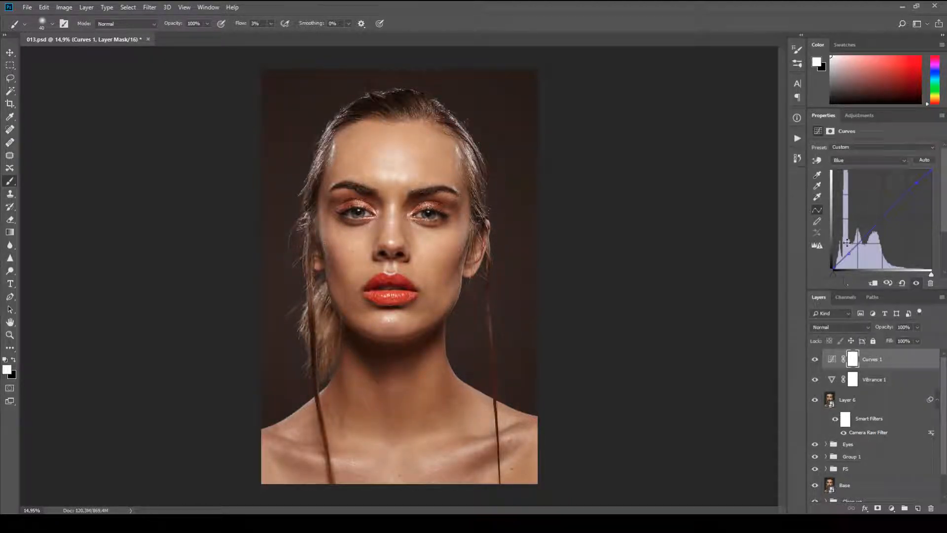
Step: Raise the shadows of the Green channel very slightly in the Curves 1 adjustment
click(856, 161)
click(854, 183)
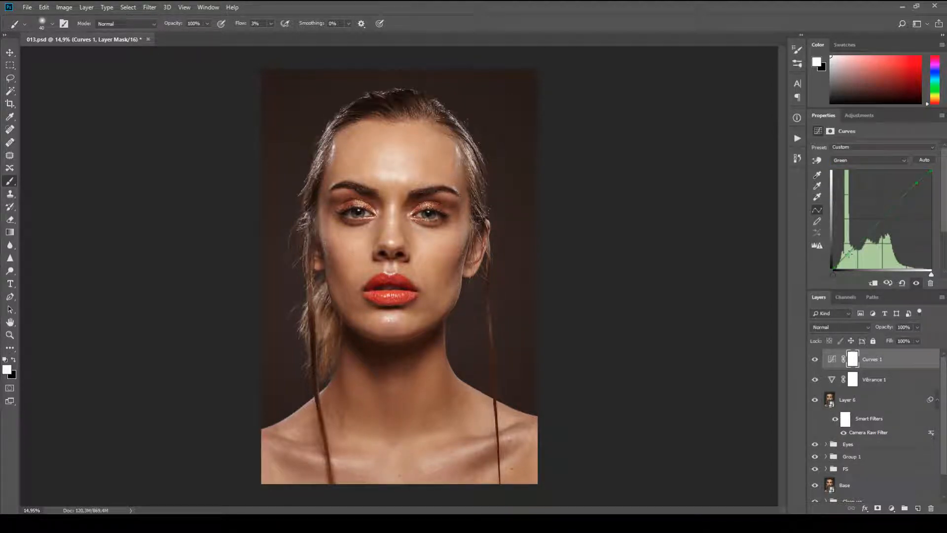
click(849, 254)
drag(849, 254, 848, 253)
Step: Add a Color Balance adjustment layer and shift its Midtones slightly toward cyan, magenta and yellow
click(892, 509)
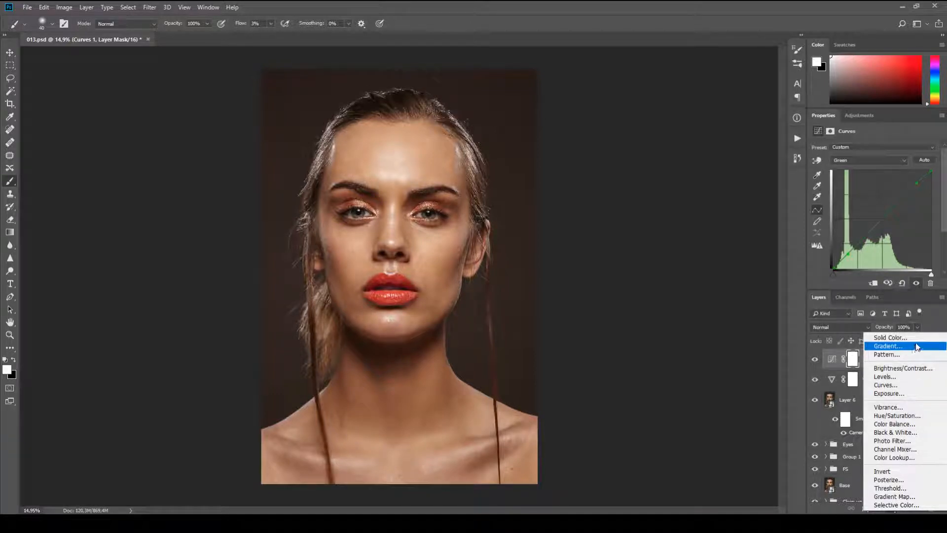
click(900, 425)
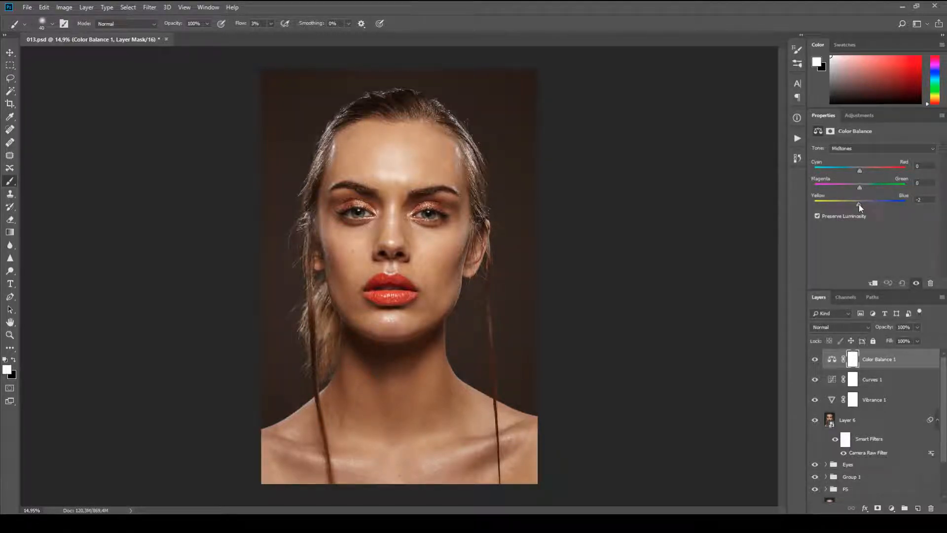
drag(859, 205, 858, 205)
drag(860, 188, 857, 187)
drag(857, 170, 853, 190)
Step: Fine-tune the Color Balance Midtones to Cyan-Red -32, Magenta-Green -13 and Yellow-Blue -18, comparing against Layer 6 alone
drag(851, 205, 853, 205)
drag(854, 188, 854, 186)
drag(845, 171, 845, 171)
drag(844, 171, 844, 170)
drag(854, 188, 854, 187)
alt+click(815, 421)
alt+click(815, 421)
drag(846, 170, 844, 170)
drag(854, 204, 852, 203)
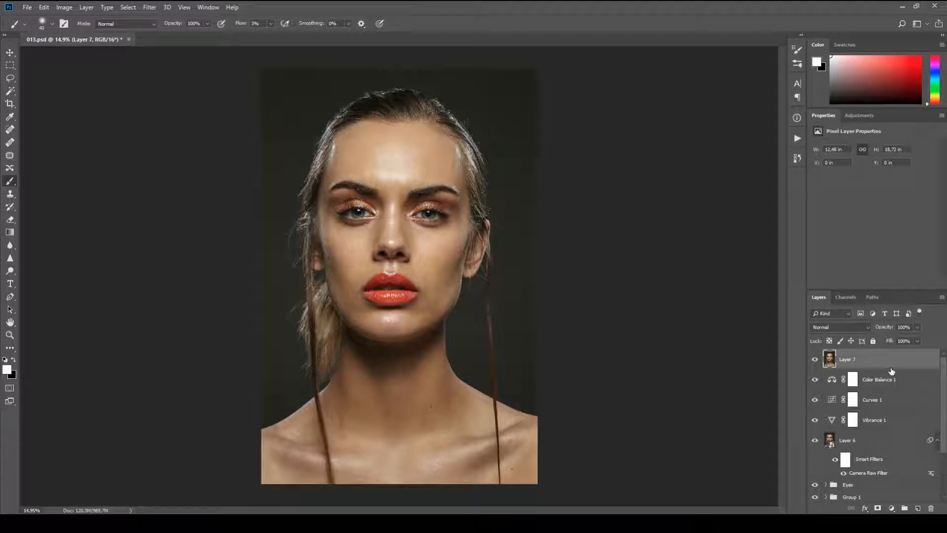
Step: Duplicate the stamped Layer 7, group both copies and set the group's blend mode to Overlay
key(ctrl+j)
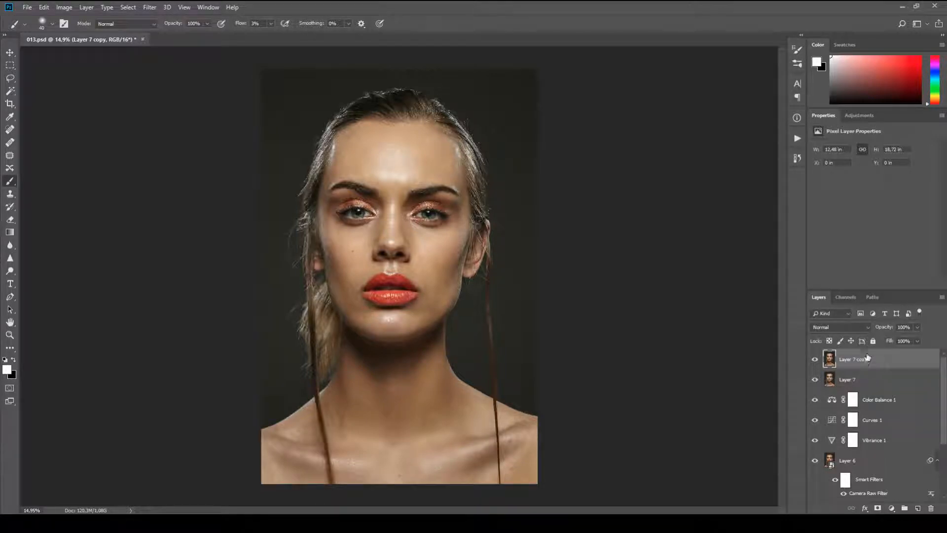
shift+click(876, 379)
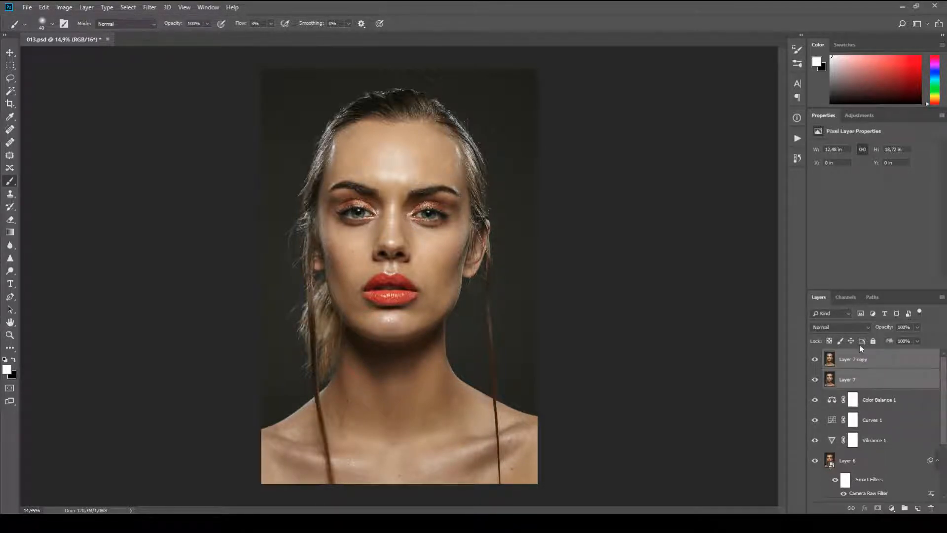
key(ctrl+g)
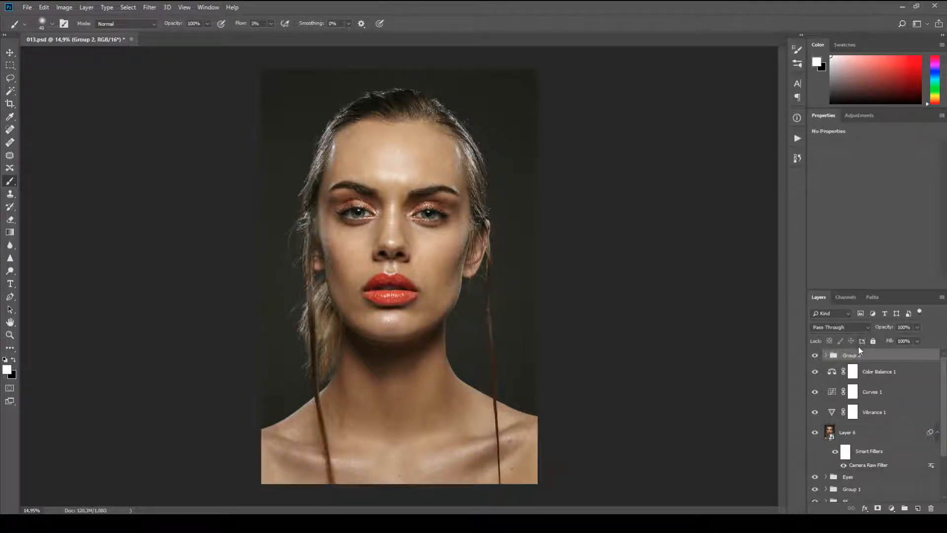
click(847, 327)
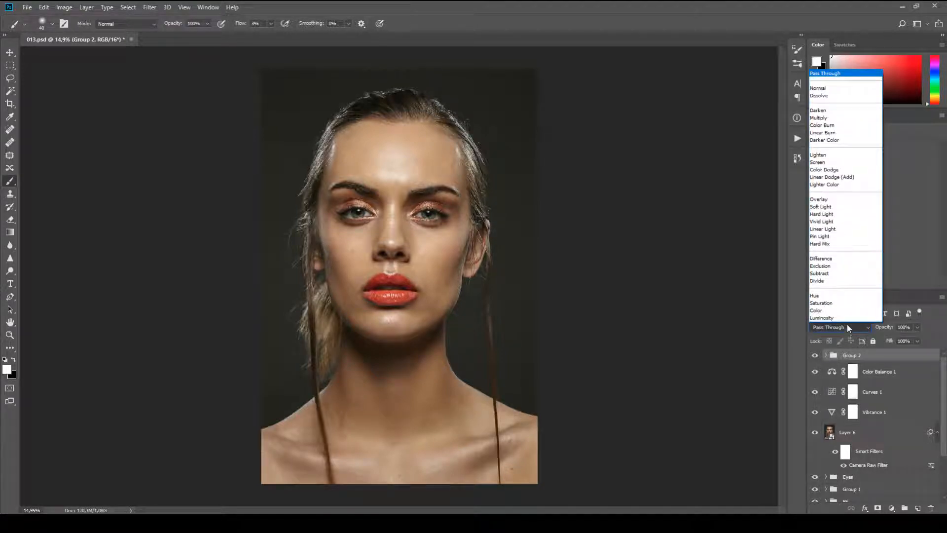
click(845, 199)
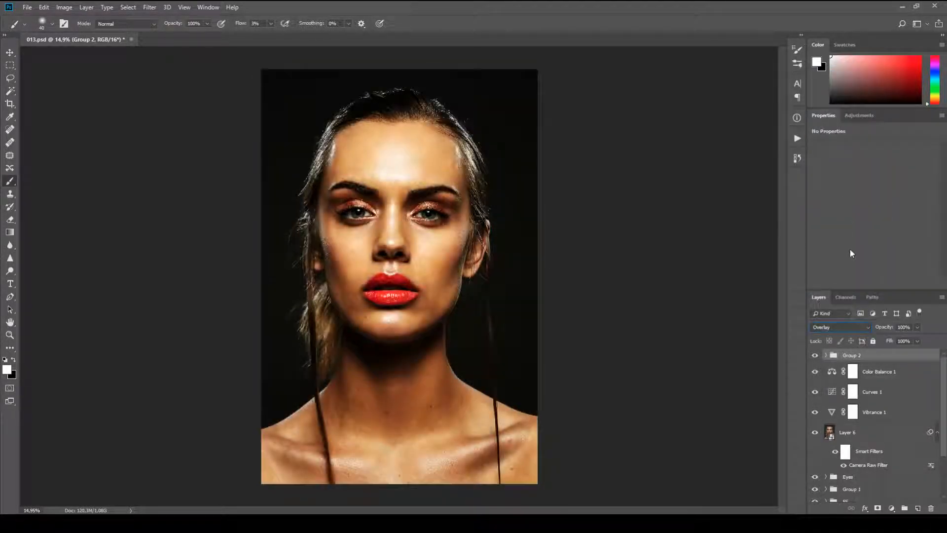
Step: Invert Layer 7 copy inside Group 2 and set its blend mode to Linear Light
click(826, 355)
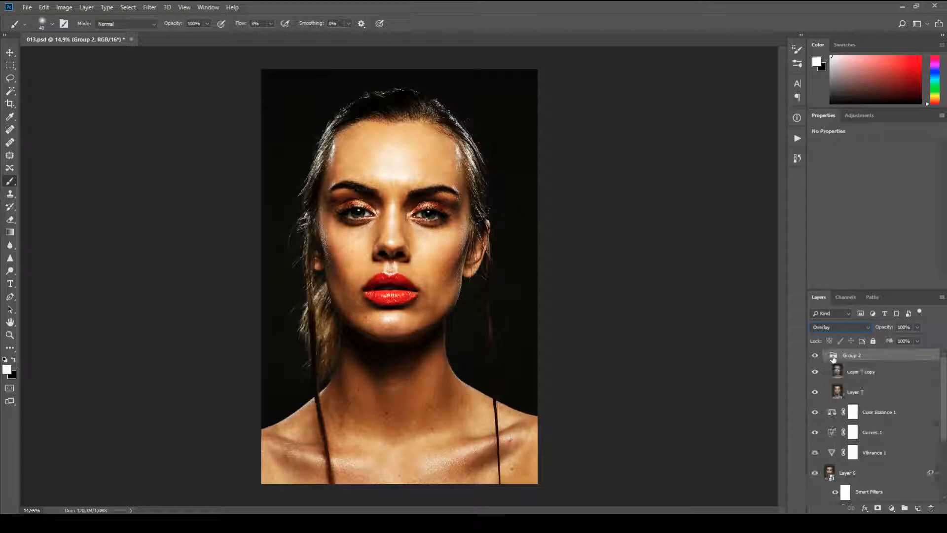
click(896, 376)
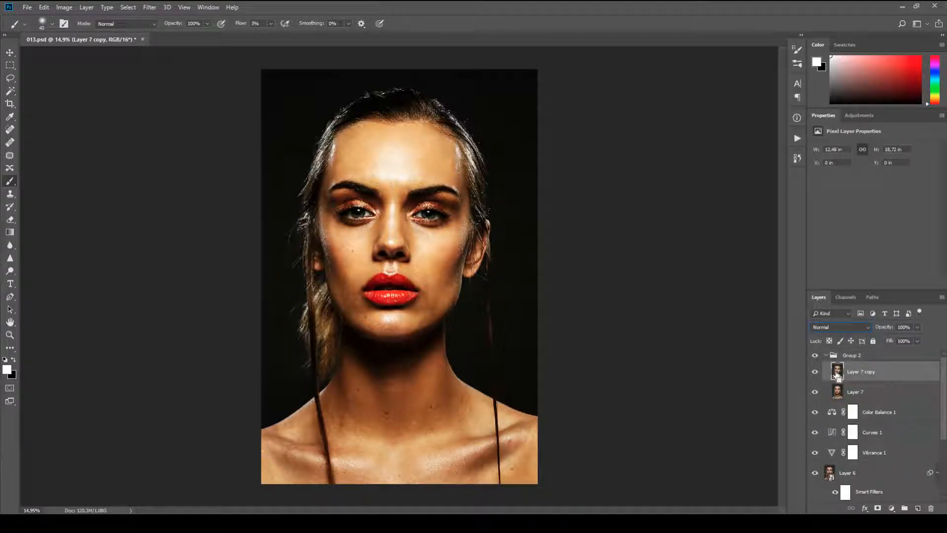
key(ctrl+i)
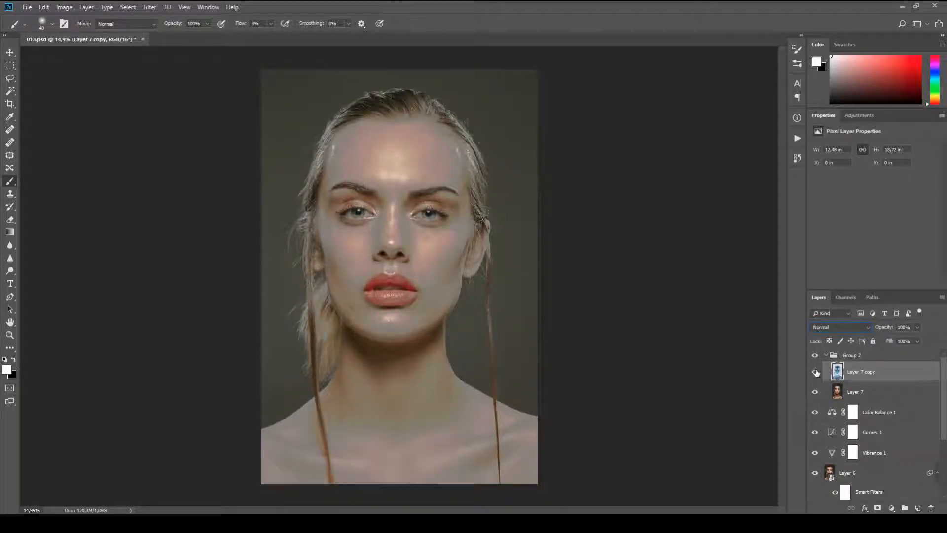
click(840, 328)
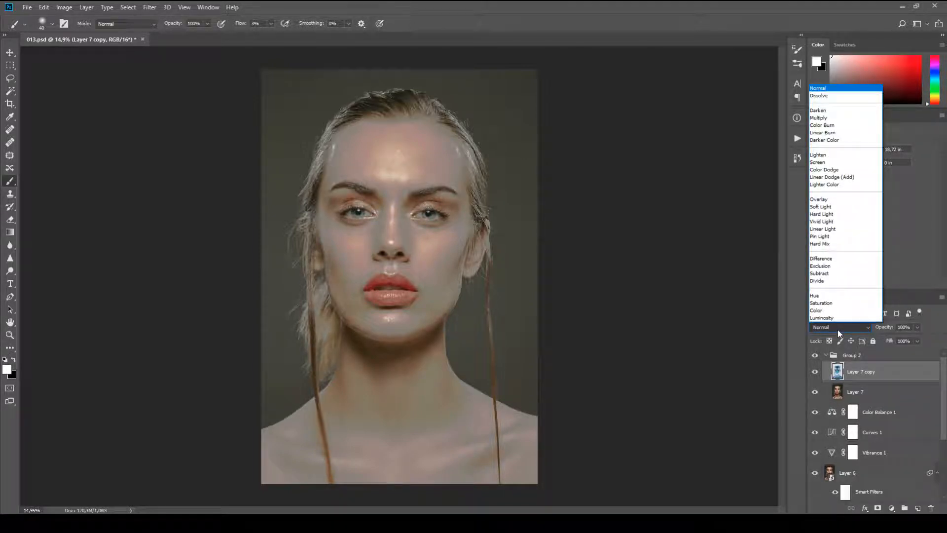
click(836, 229)
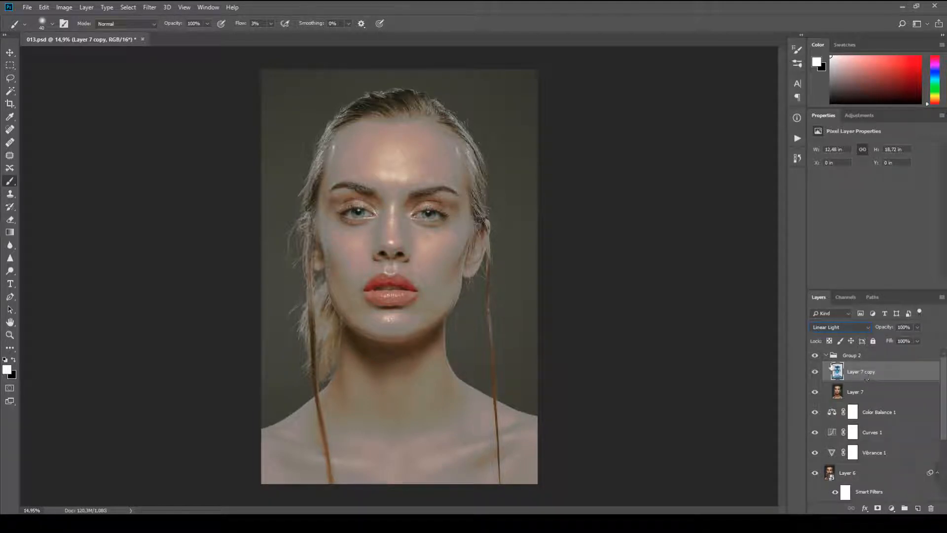
click(852, 328)
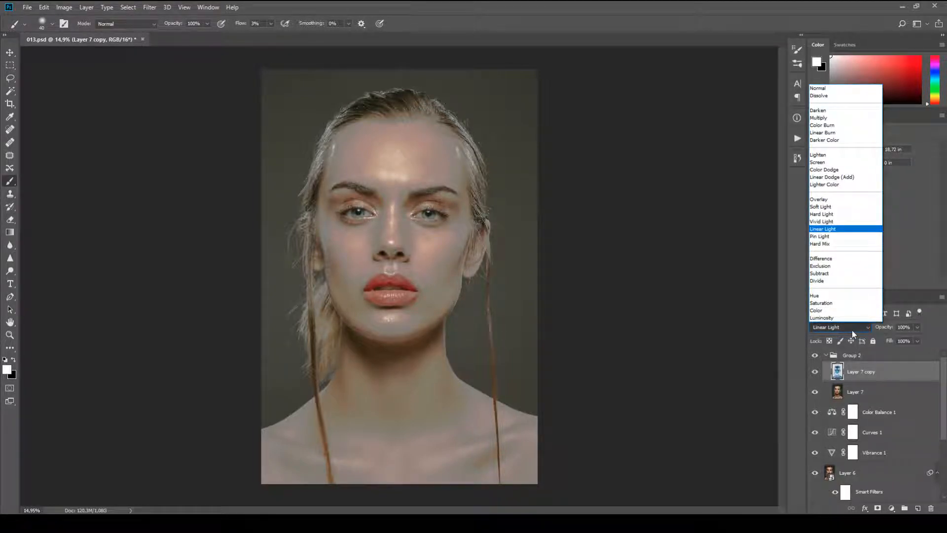
click(852, 329)
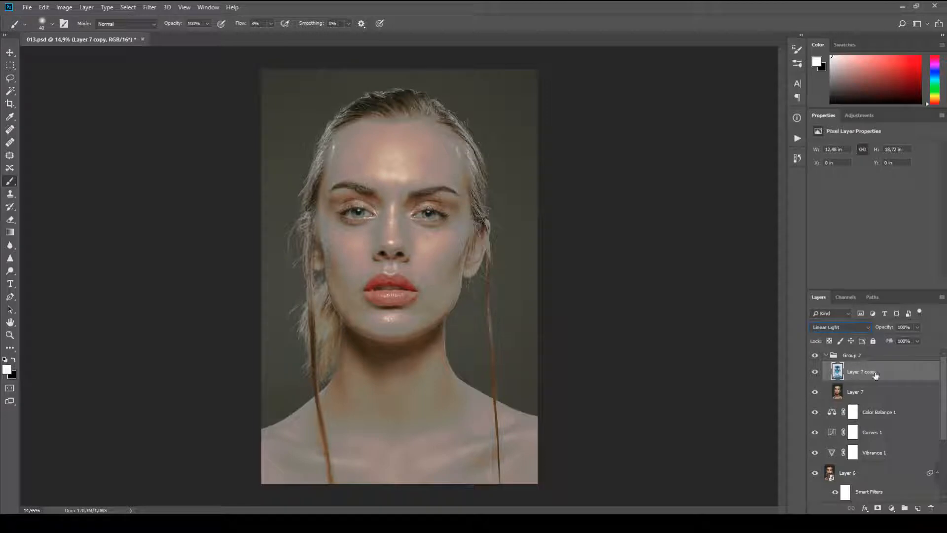
Step: Compare the portrait with and without Group 2, and delete the group
click(826, 356)
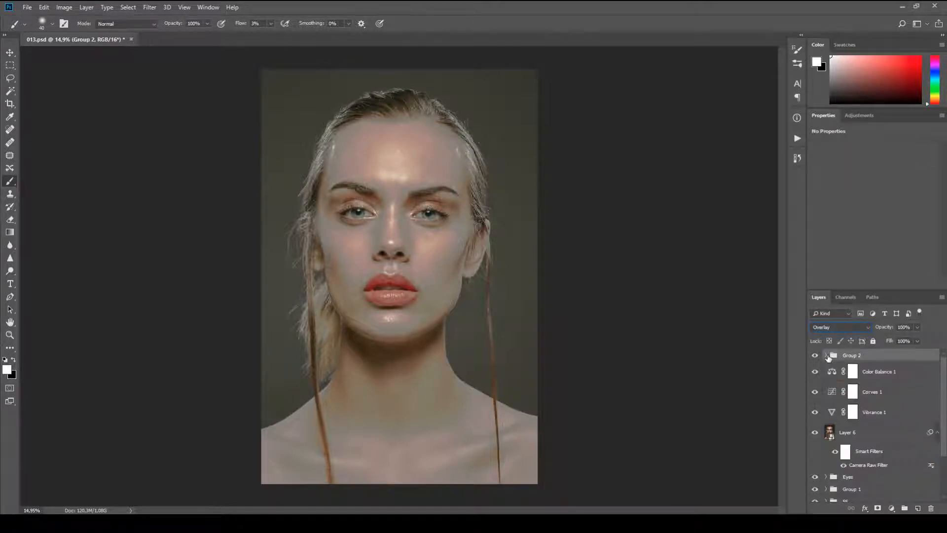
click(816, 355)
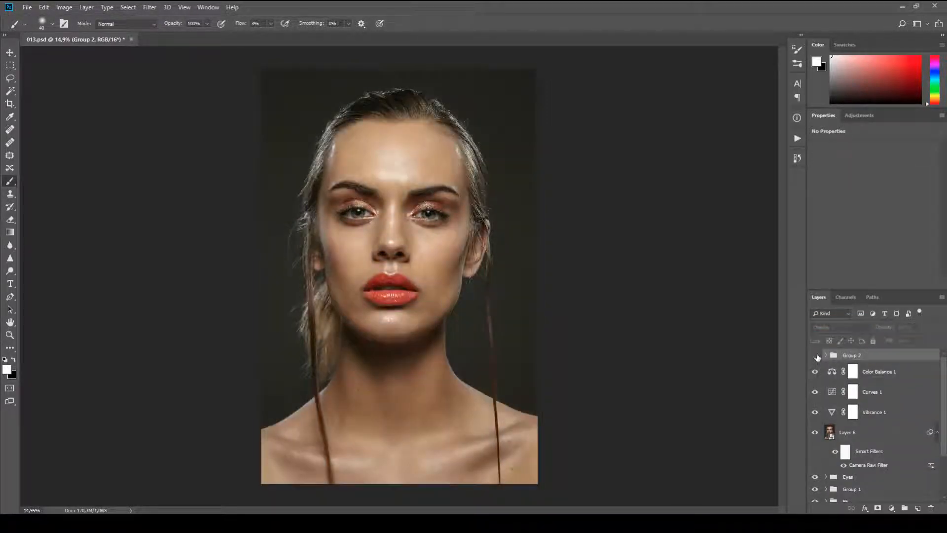
click(816, 355)
key(Delete)
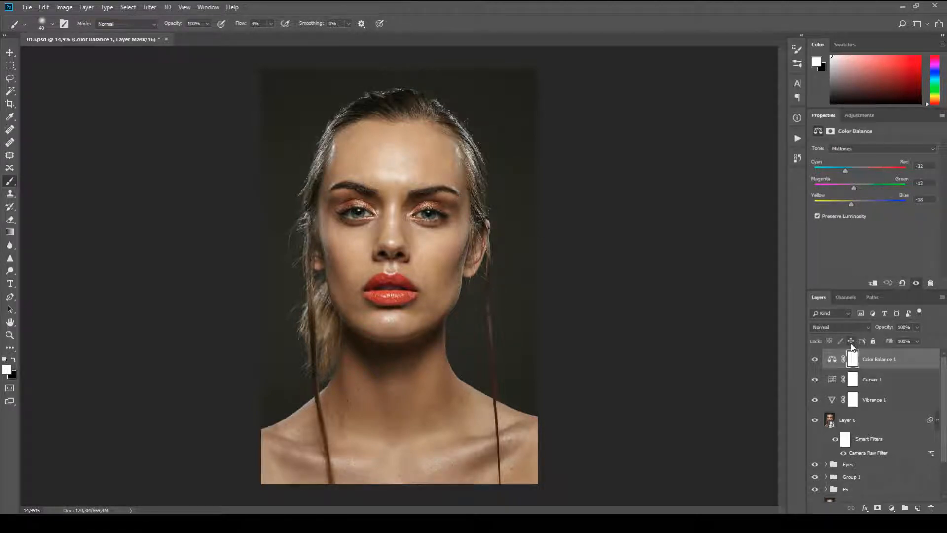
Step: Stamp all visible layers into a new top layer and apply the Camera Raw Filter with Temperature -1 and Tint +5
key(ctrl+shift+alt+e)
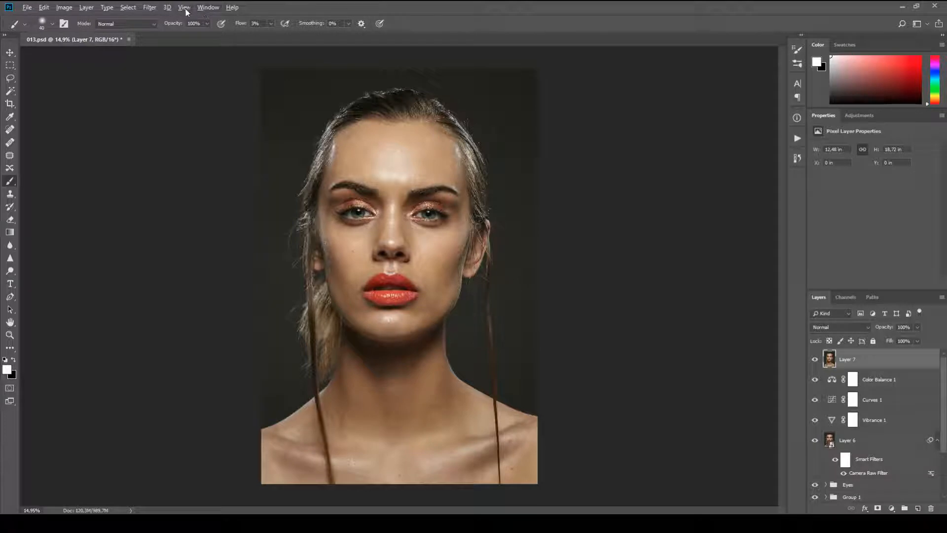
click(149, 8)
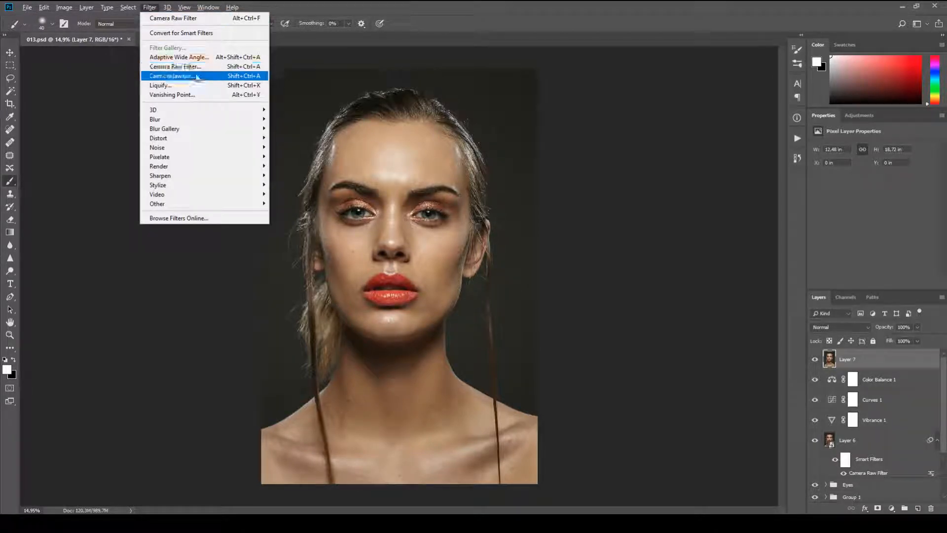
click(188, 66)
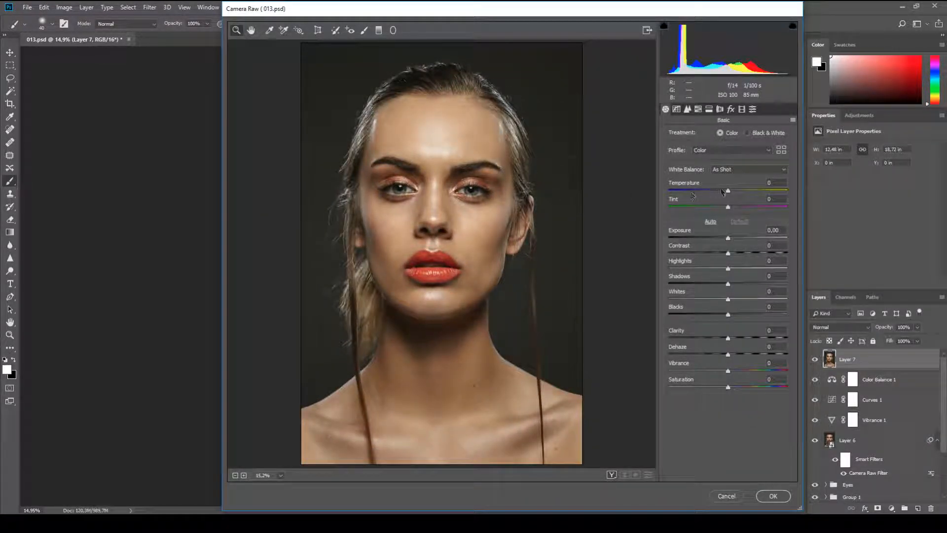
drag(728, 191, 729, 193)
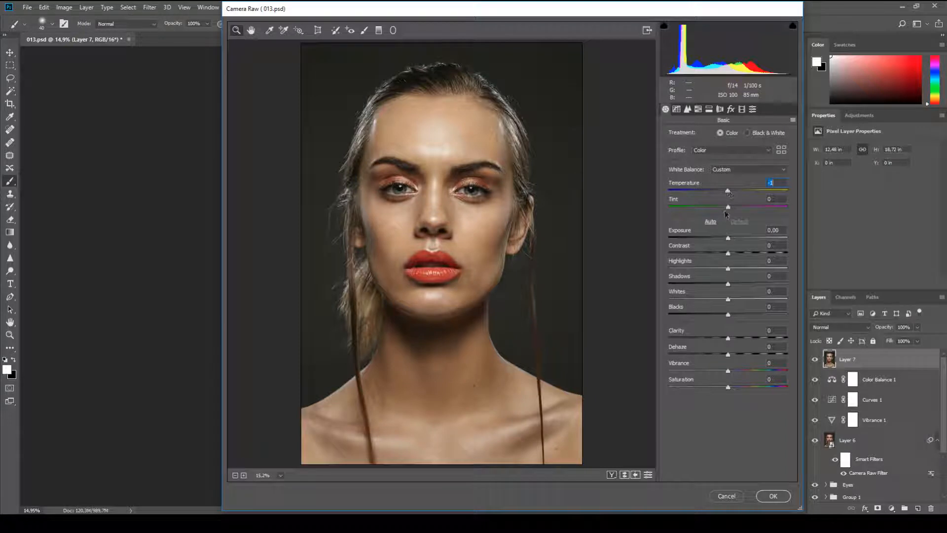
drag(729, 207, 731, 209)
mouse_move(731, 287)
mouse_down()
mouse_move(719, 285)
mouse_move(741, 287)
mouse_move(729, 288)
mouse_up()
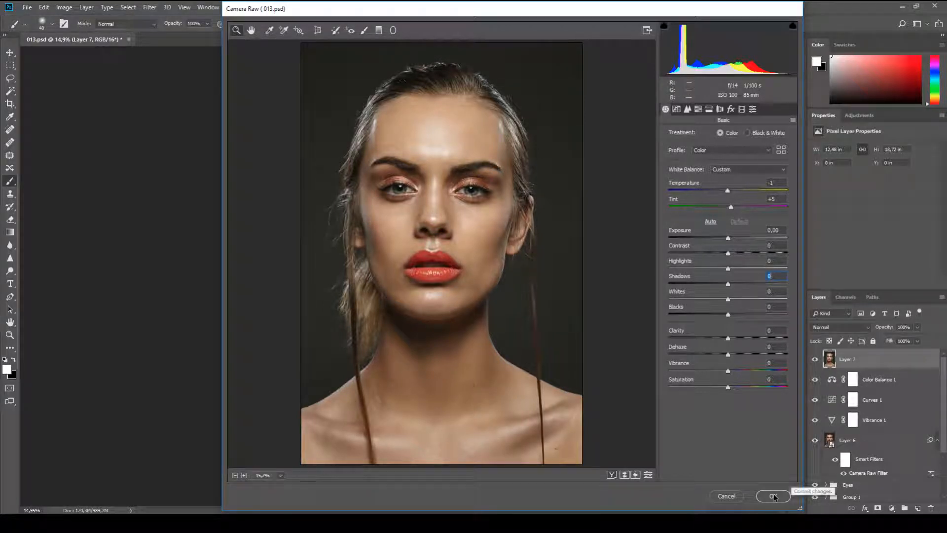
click(773, 496)
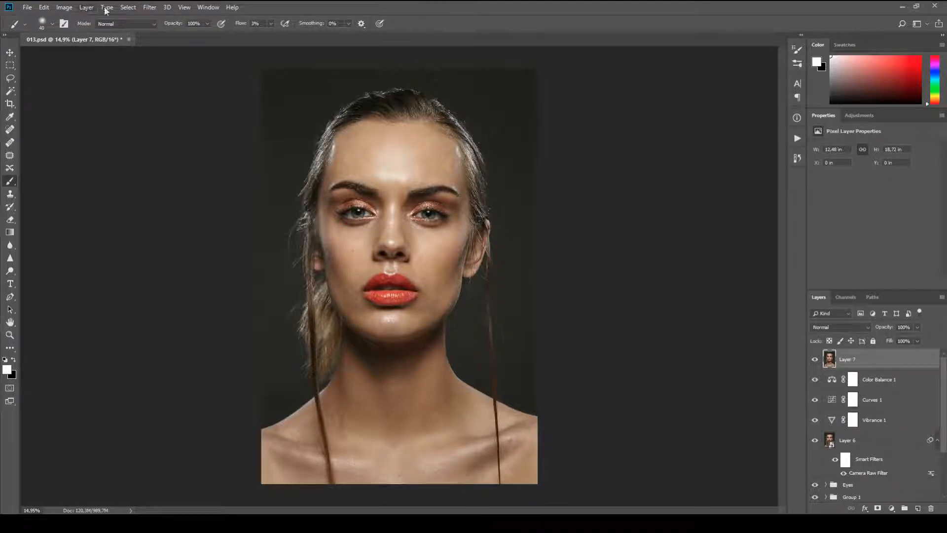
Step: Add 2% Gaussian noise to the stamped Layer 7 and inspect the skin texture up close
click(149, 8)
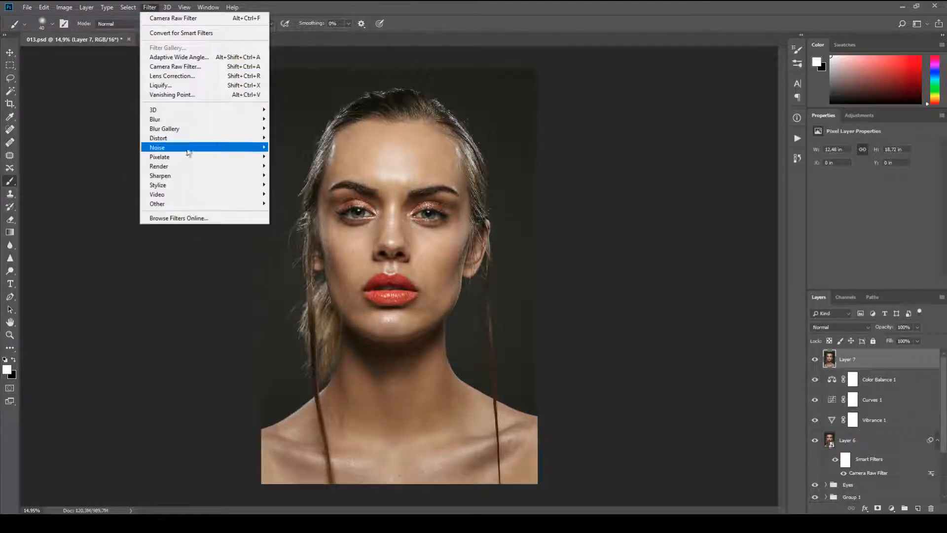
mouse_move(207, 147)
click(286, 147)
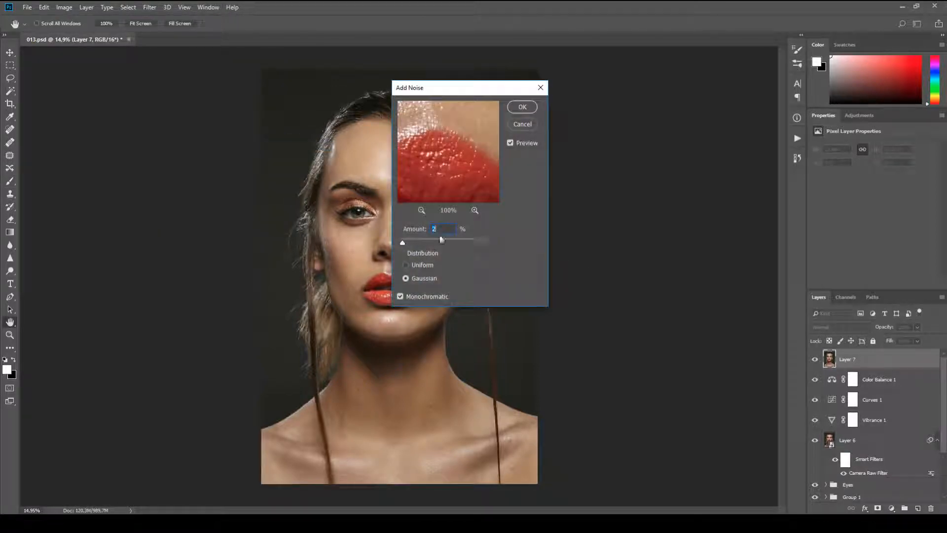
drag(483, 89, 644, 111)
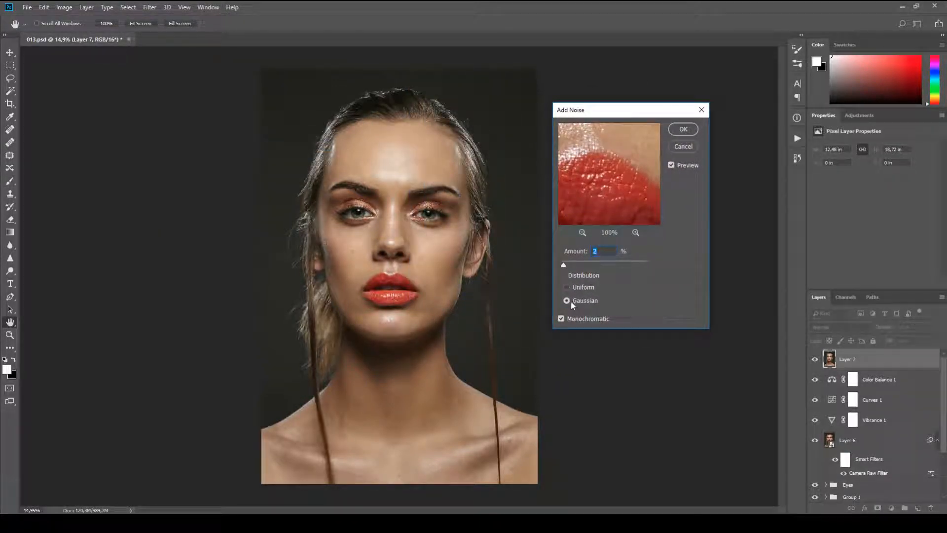
click(562, 319)
click(686, 130)
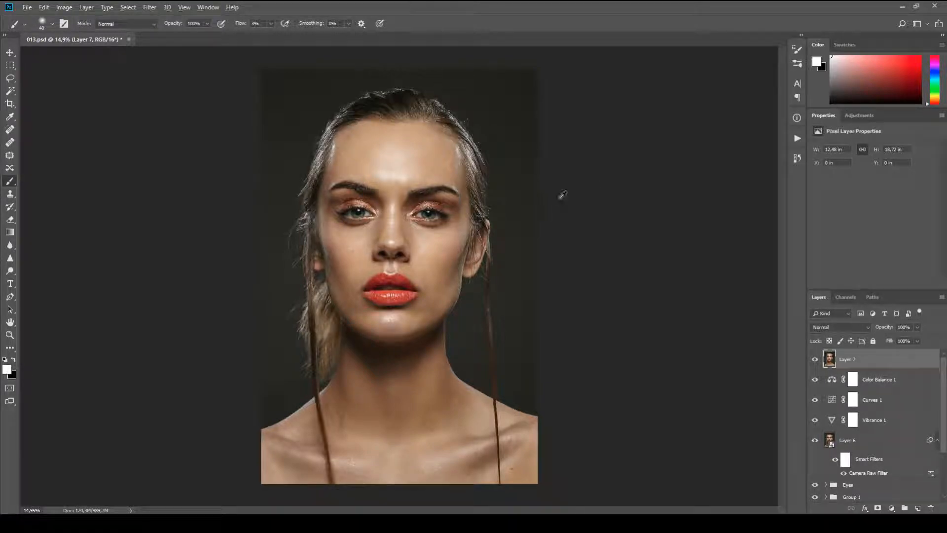
scroll(495, 197, up, 5)
scroll(441, 194, up, 5)
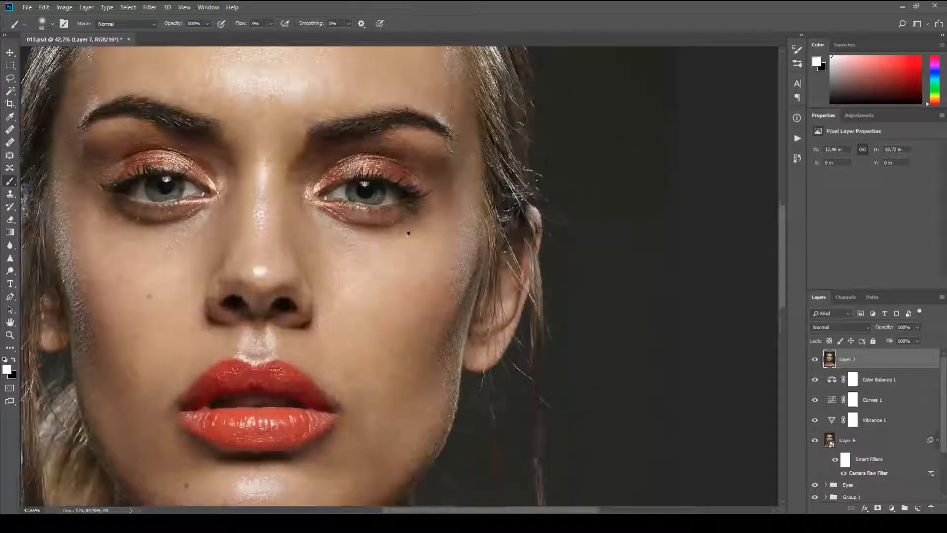
scroll(417, 301, up, 3)
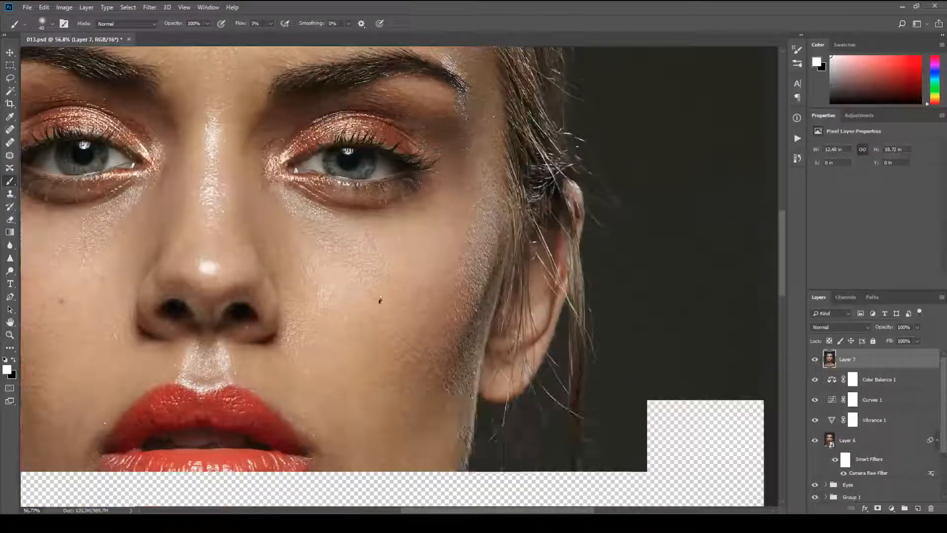
Step: Compare the full retouched portrait with the original by repeatedly showing only the Background layer and restoring all layers
drag(383, 307, 510, 247)
drag(510, 161, 516, 202)
scroll(515, 280, down, 10)
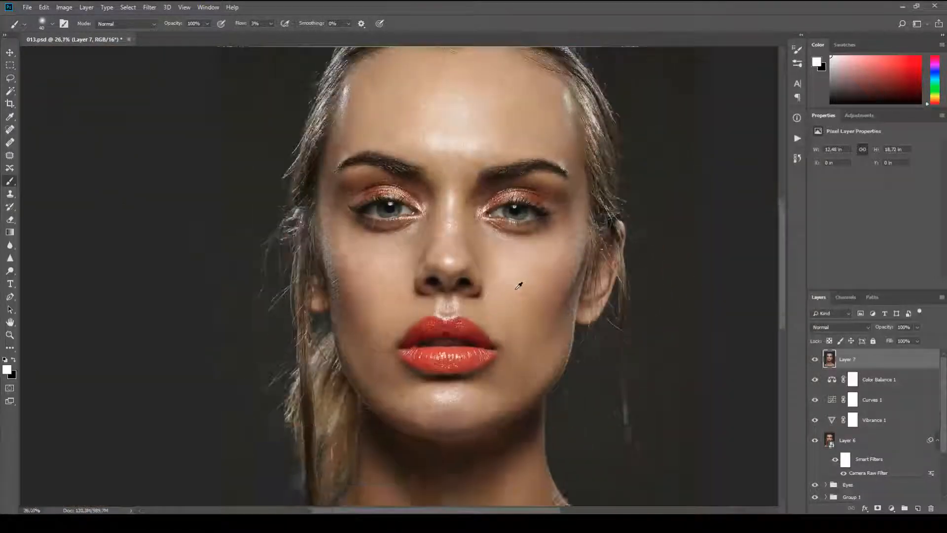
scroll(521, 285, down, 3)
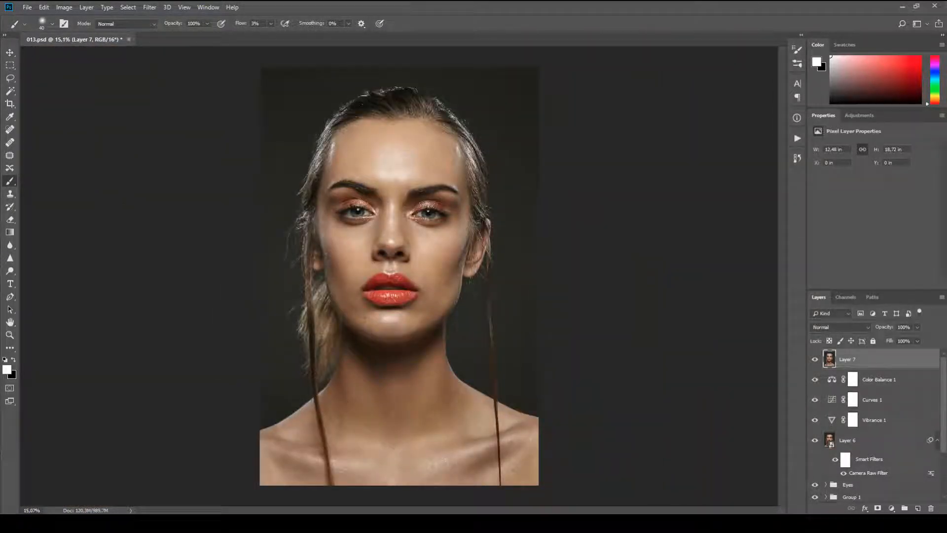
scroll(944, 435, down, 3)
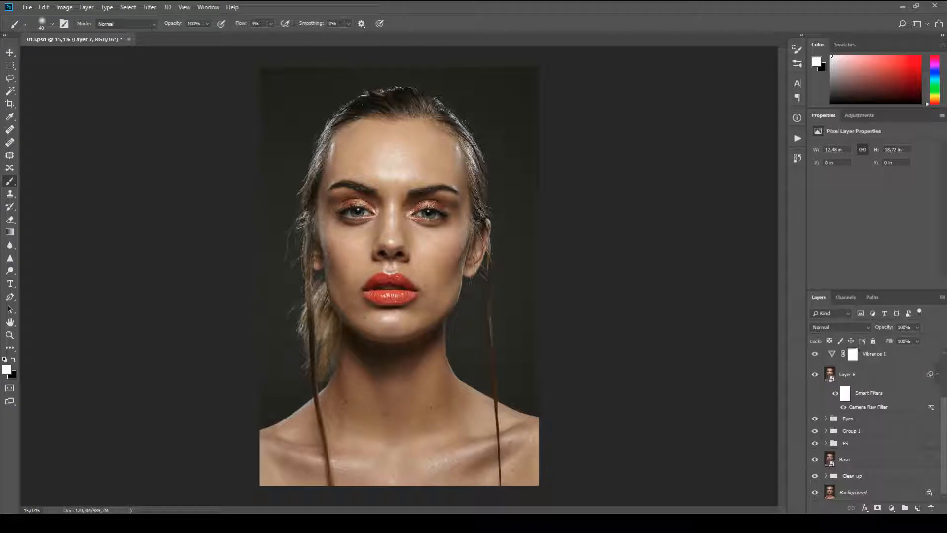
alt+click(815, 493)
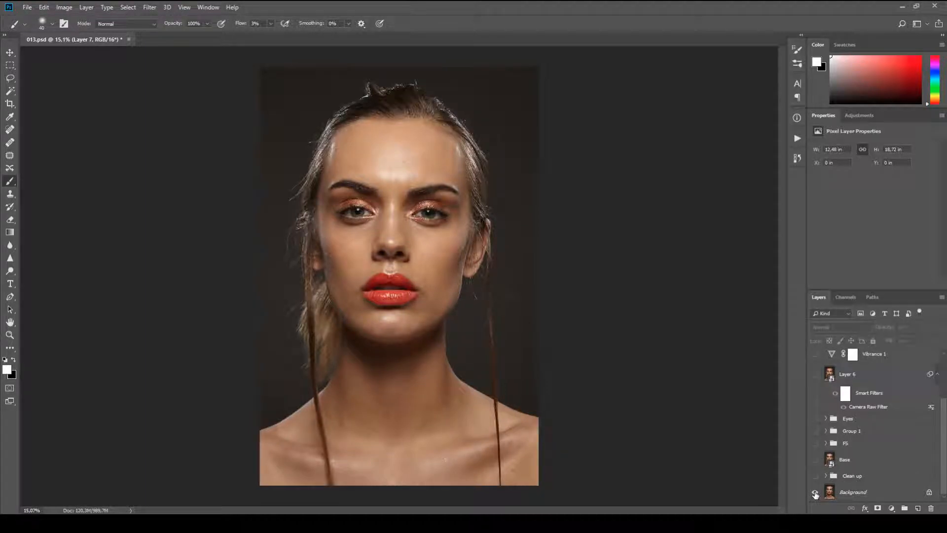
alt+click(815, 492)
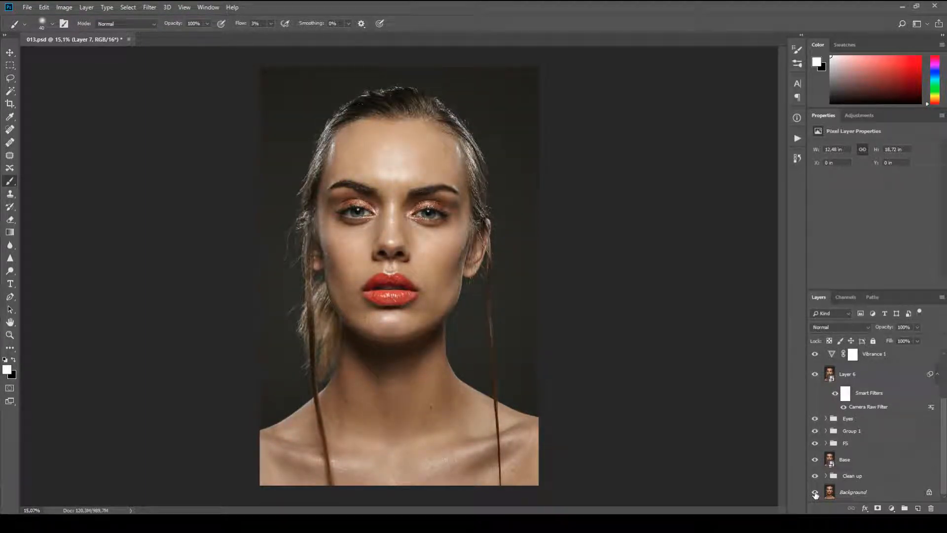
alt+click(815, 493)
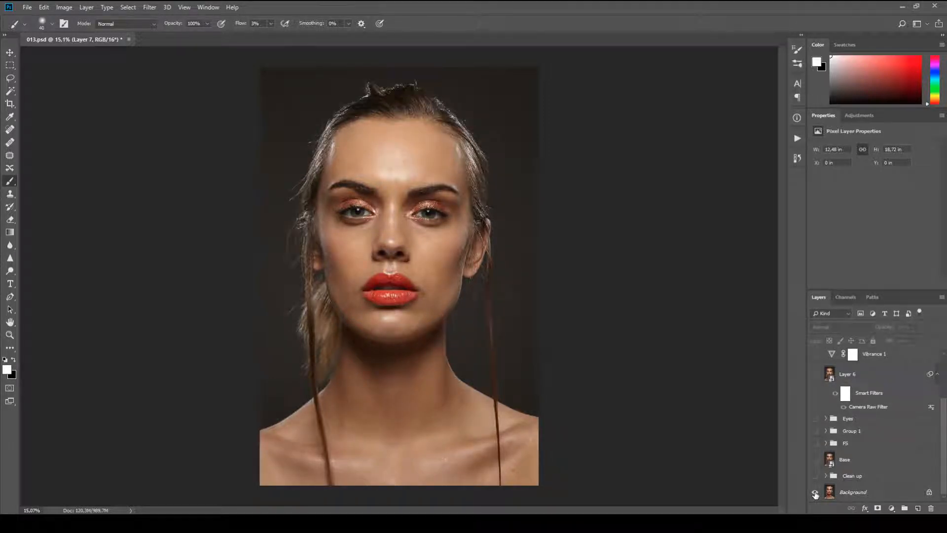
alt+click(815, 492)
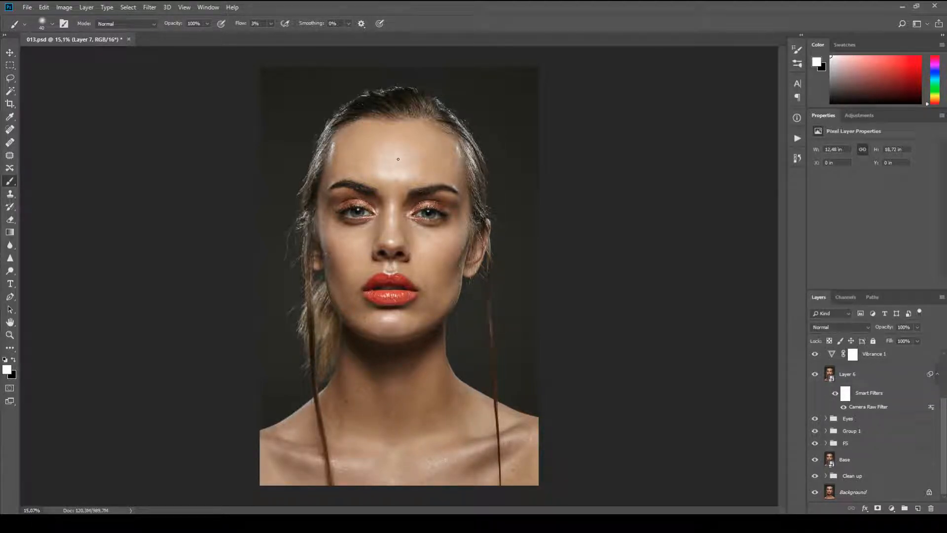
Step: Examine the retouched skin texture at 100% from the lips and nose up to the forehead and eyebrows
scroll(398, 159, up, 1)
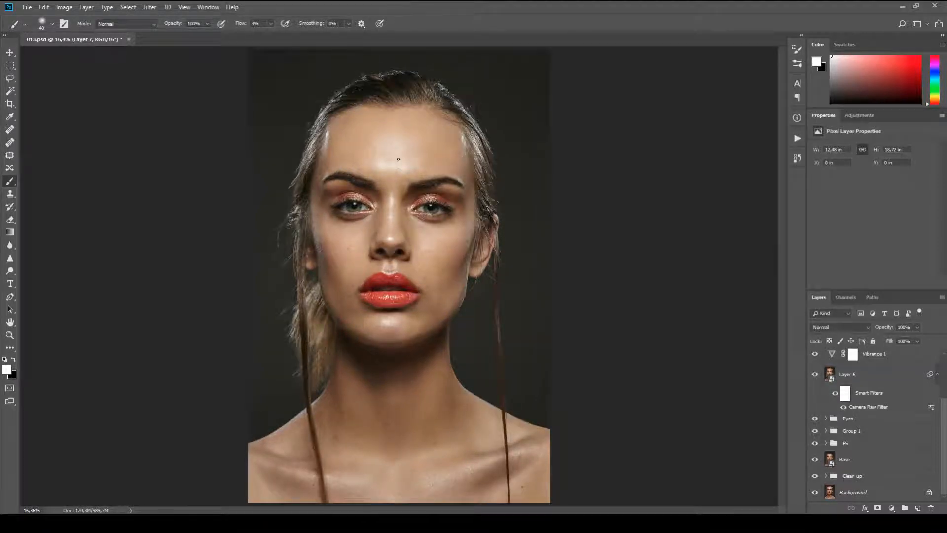
key(ctrl+1)
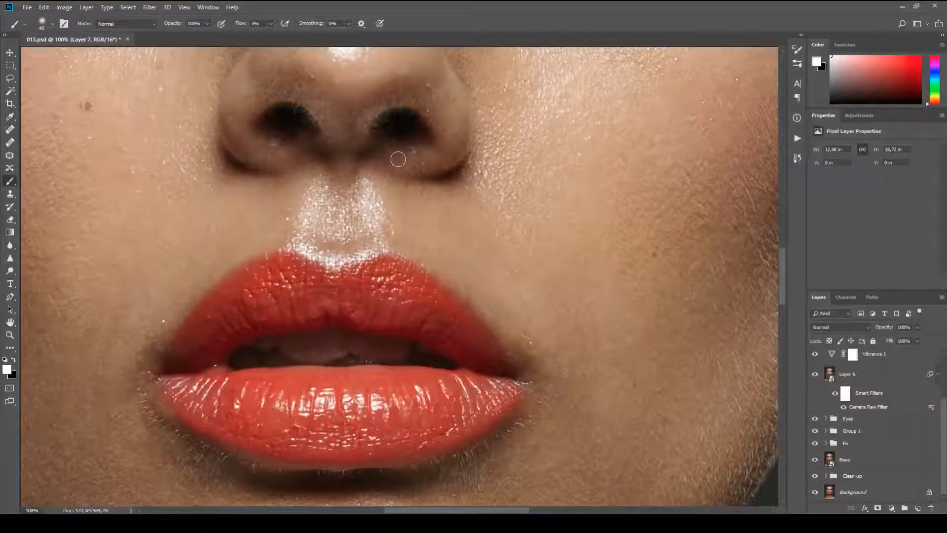
scroll(399, 159, up, 10)
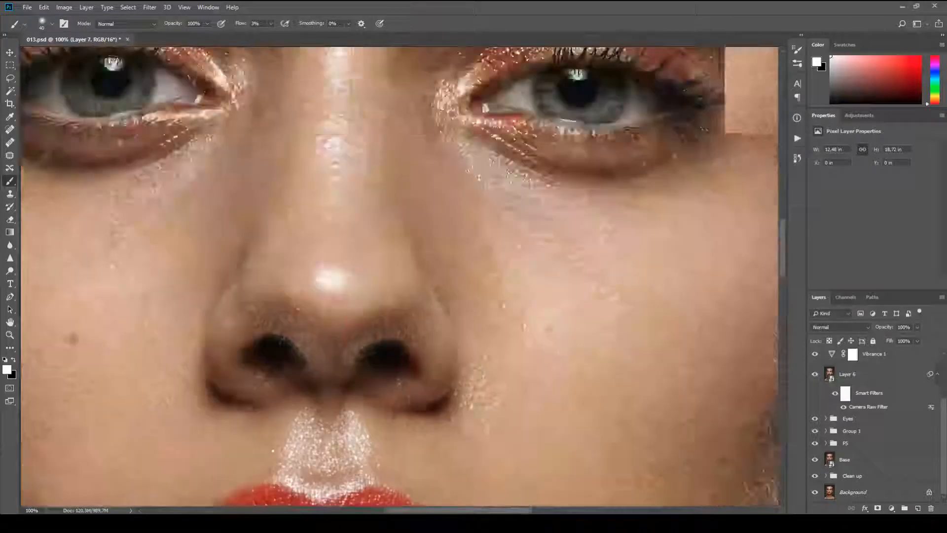
scroll(529, 282, up, 15)
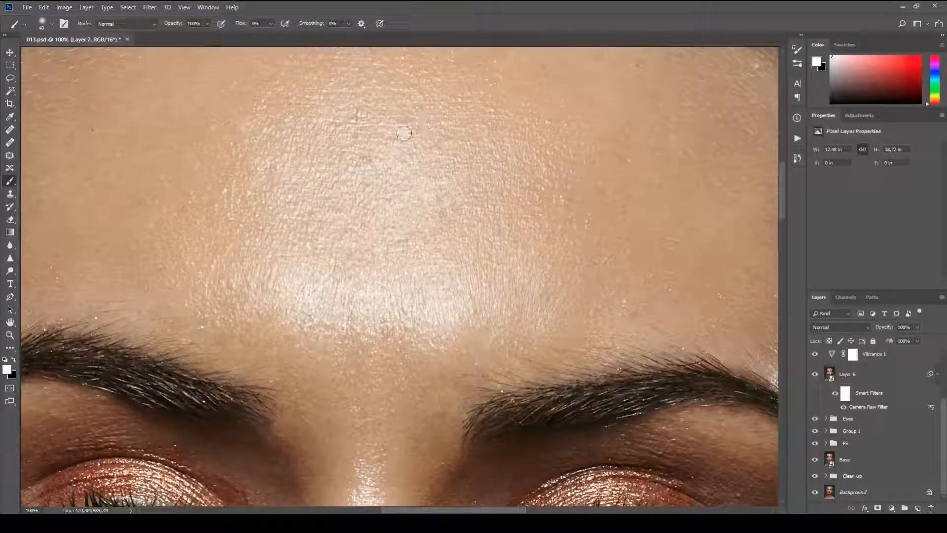
scroll(612, 197, down, 3)
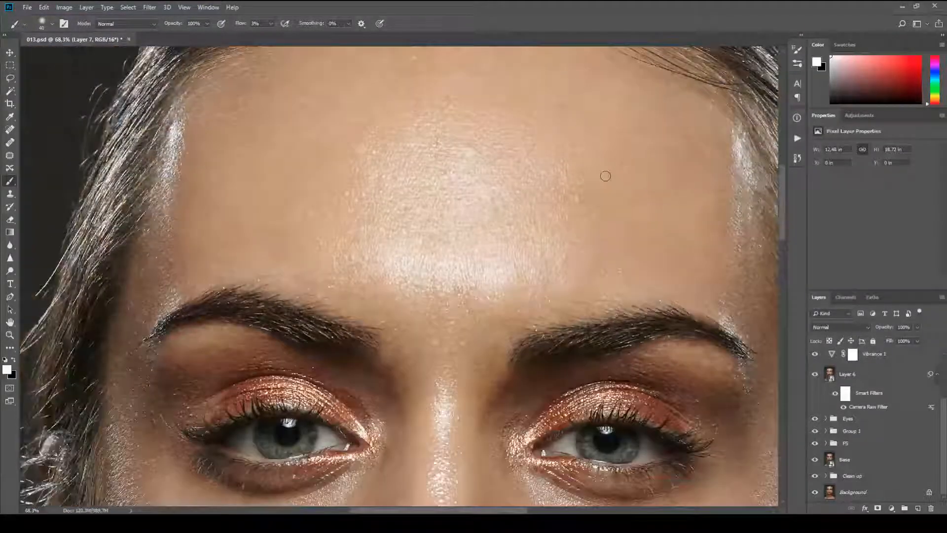
Step: Expand the FS frequency separation group and select Layer 4 between the High and Low layers
click(826, 443)
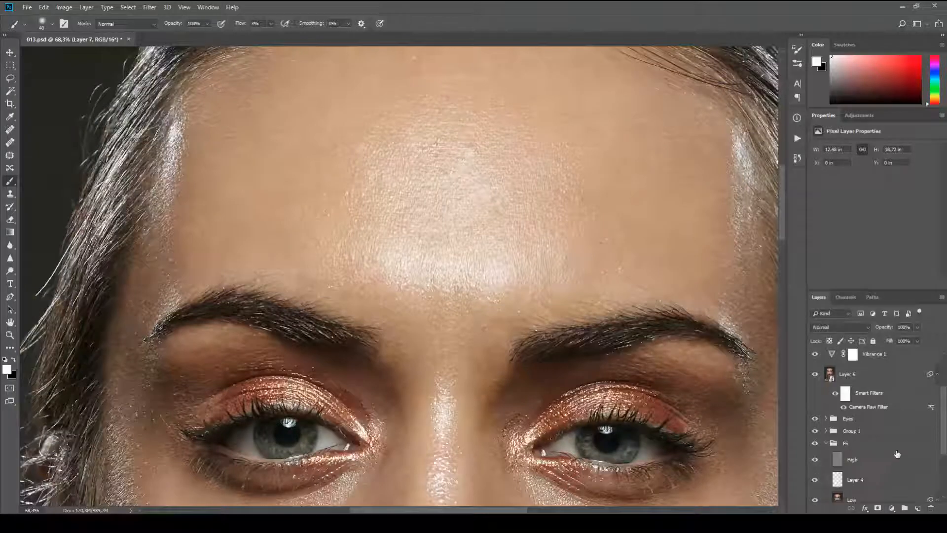
scroll(941, 405, down, 2)
click(875, 453)
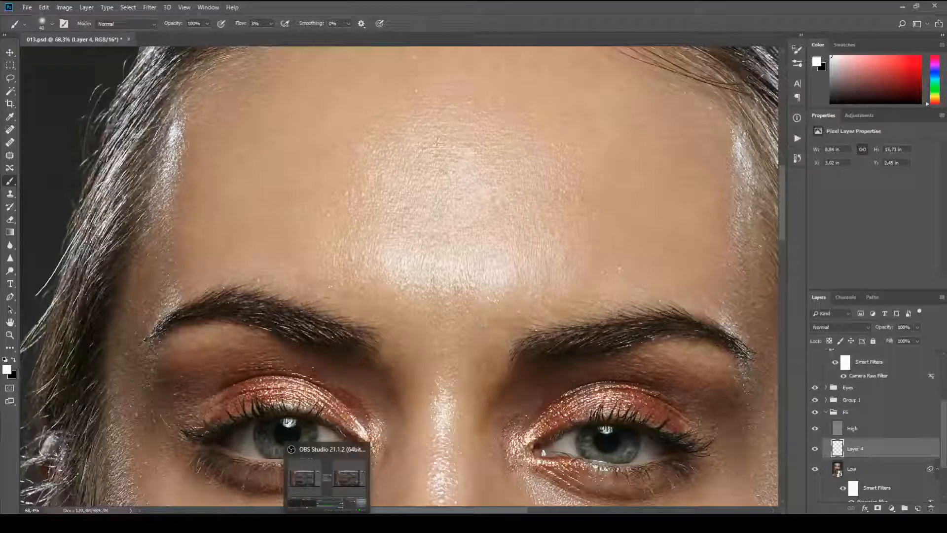
Step: Switch to the Rate My Photo Facebook group in the browser, end the live video and dismiss the confirmation
click(157, 523)
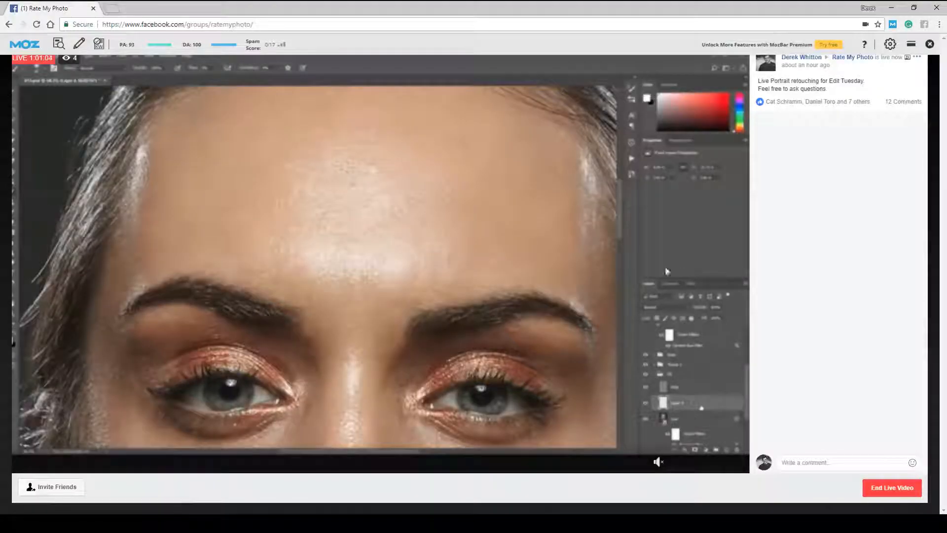
click(890, 488)
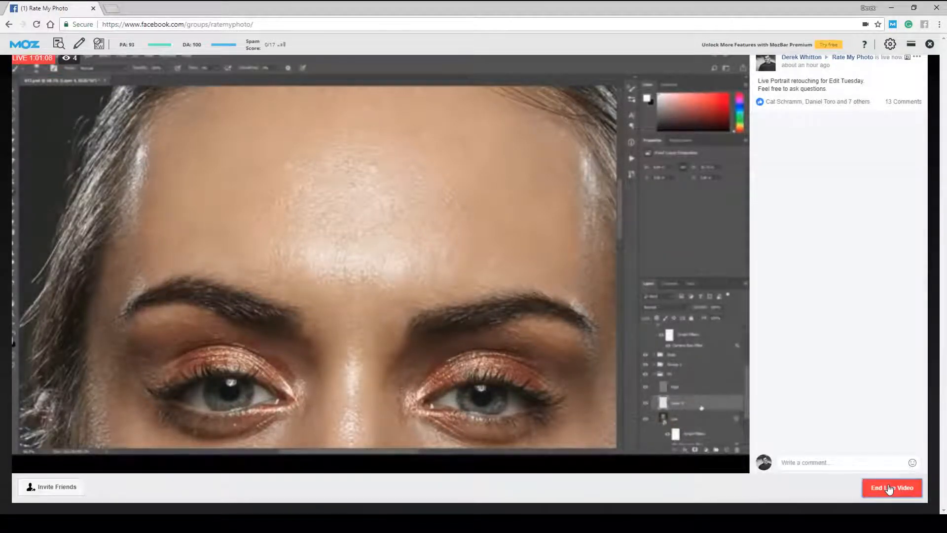
click(562, 222)
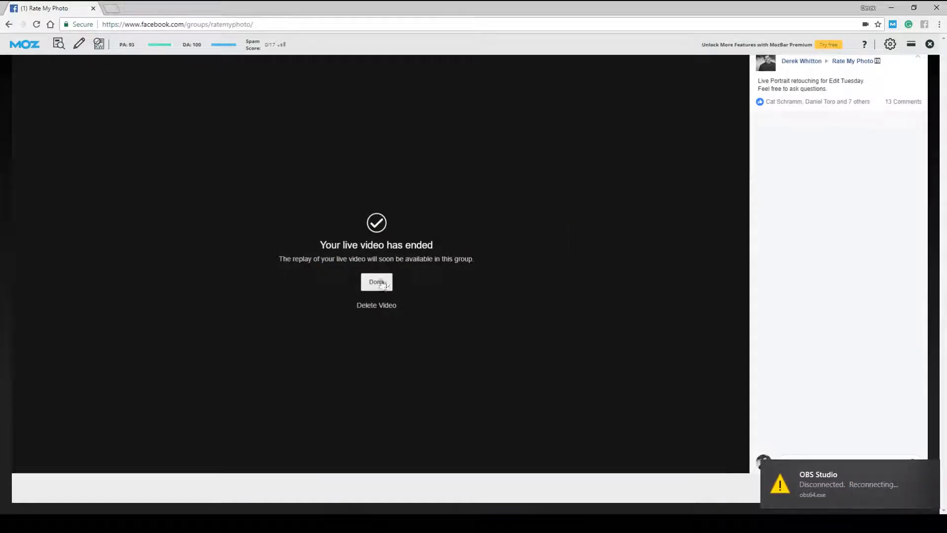
click(383, 282)
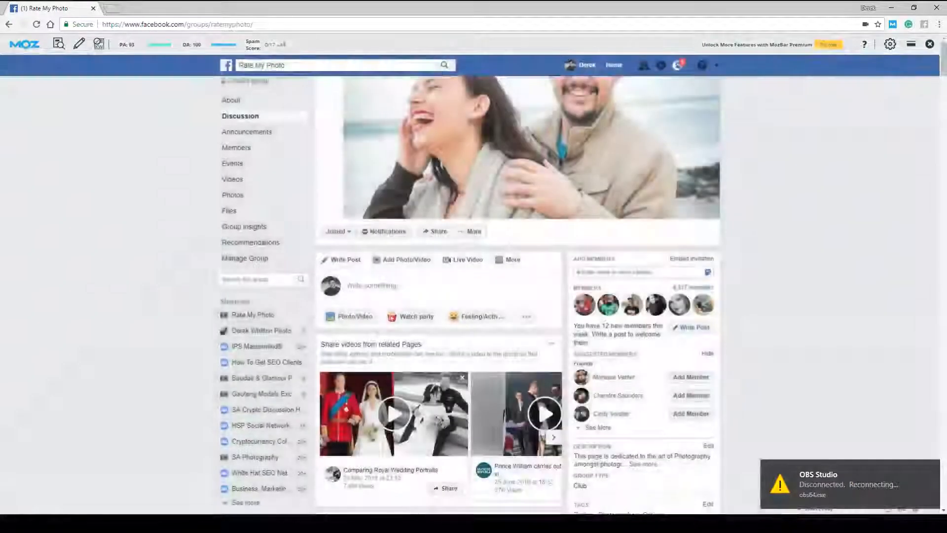
Step: Switch to the OBS Studio window to reach the streaming controls
key(alt+Tab)
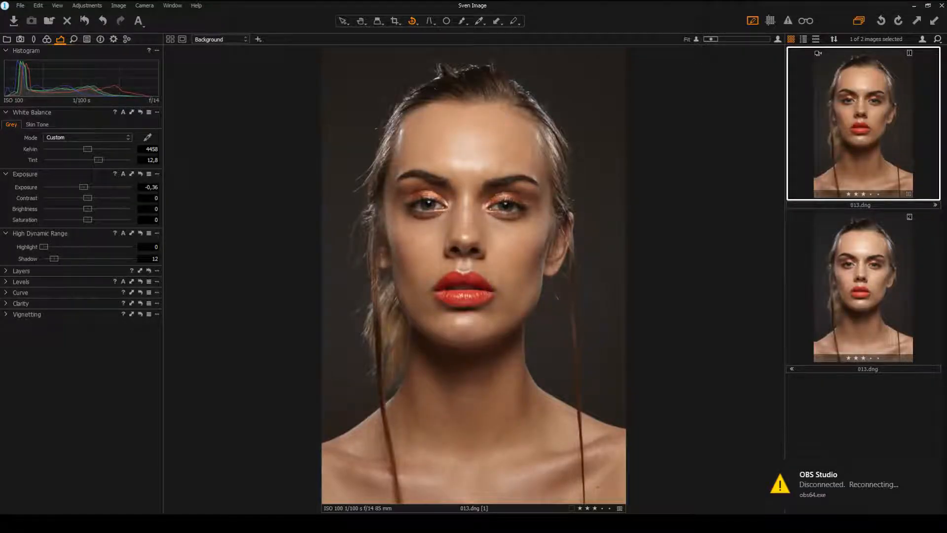
click(459, 523)
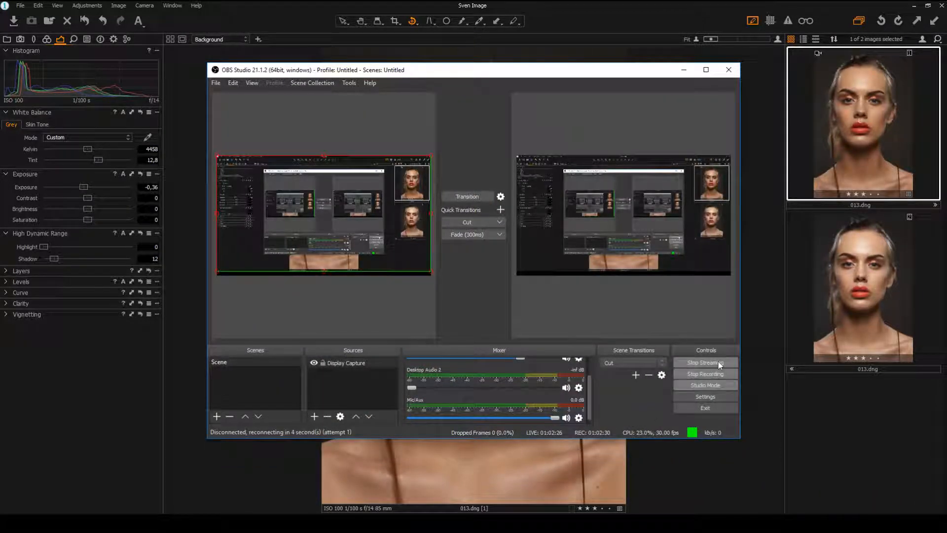